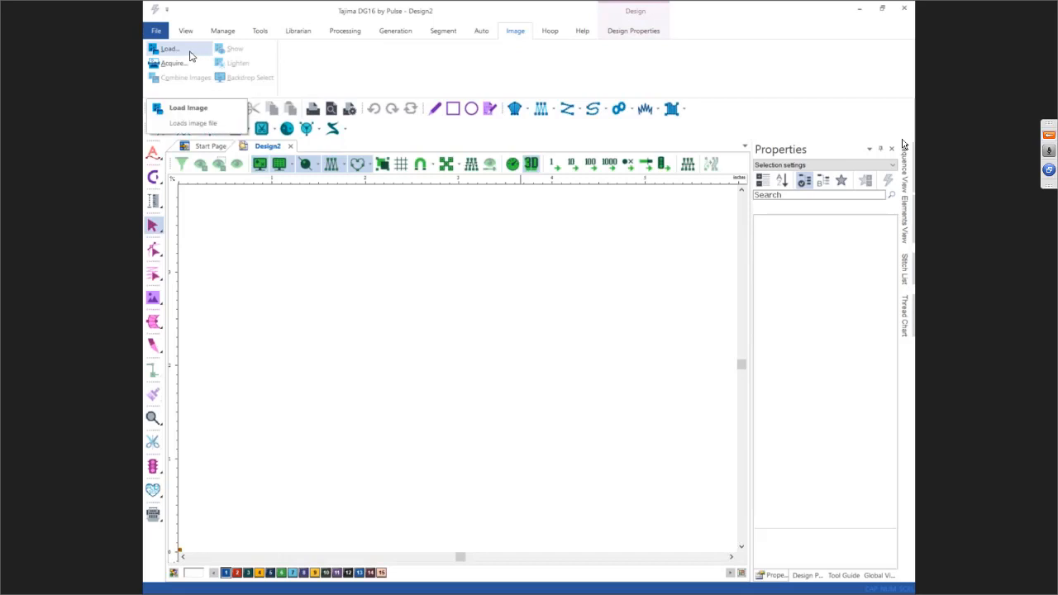
# Step: Load the image shapes1 from the training art folder on the Elements (E:) drive as a backdrop
pyautogui.click(195, 52)
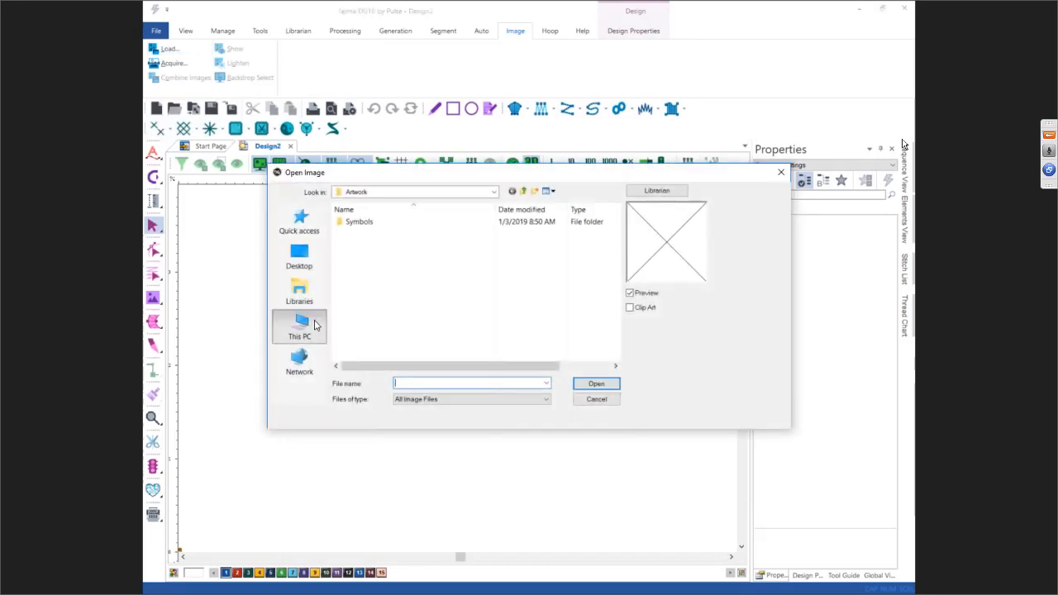
pyautogui.click(315, 328)
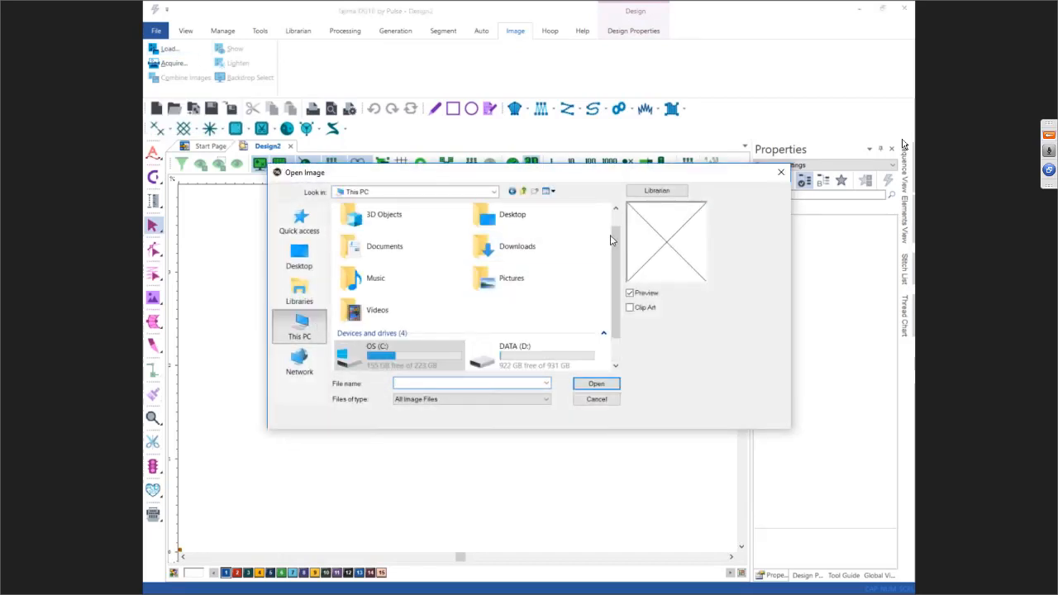
pyautogui.scroll(-1, 614, 236)
pyautogui.doubleClick(421, 360)
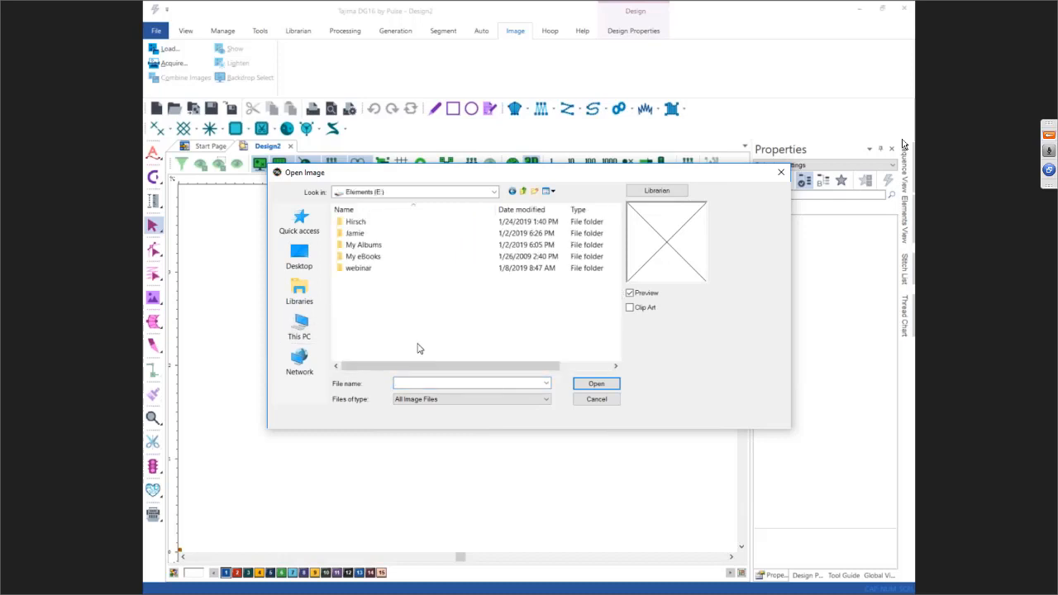
pyautogui.doubleClick(355, 220)
pyautogui.moveTo(613, 245); pyautogui.dragTo(622, 336)
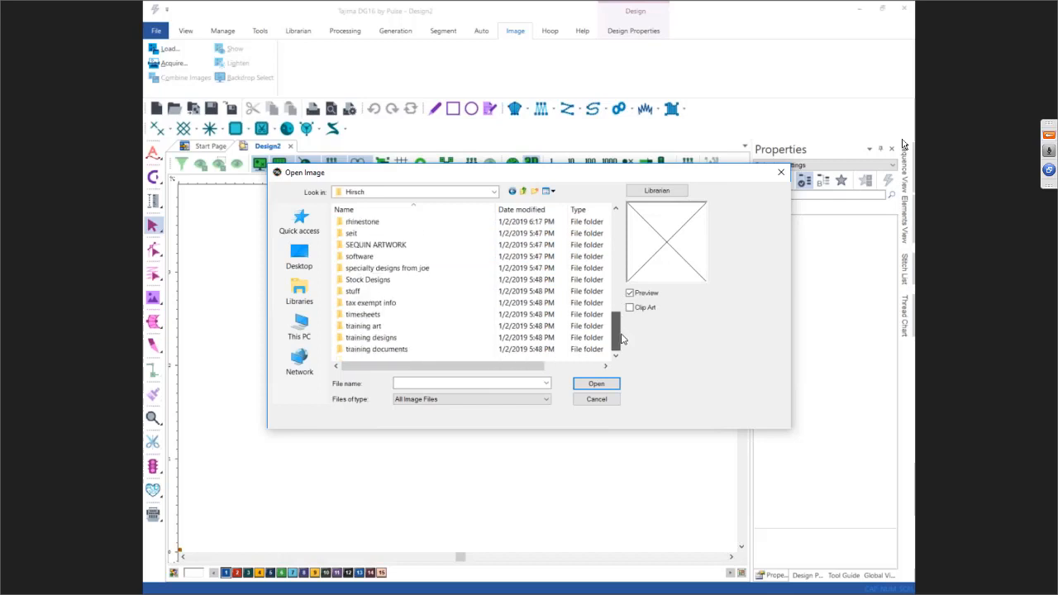
pyautogui.doubleClick(394, 325)
pyautogui.moveTo(615, 219); pyautogui.dragTo(617, 341)
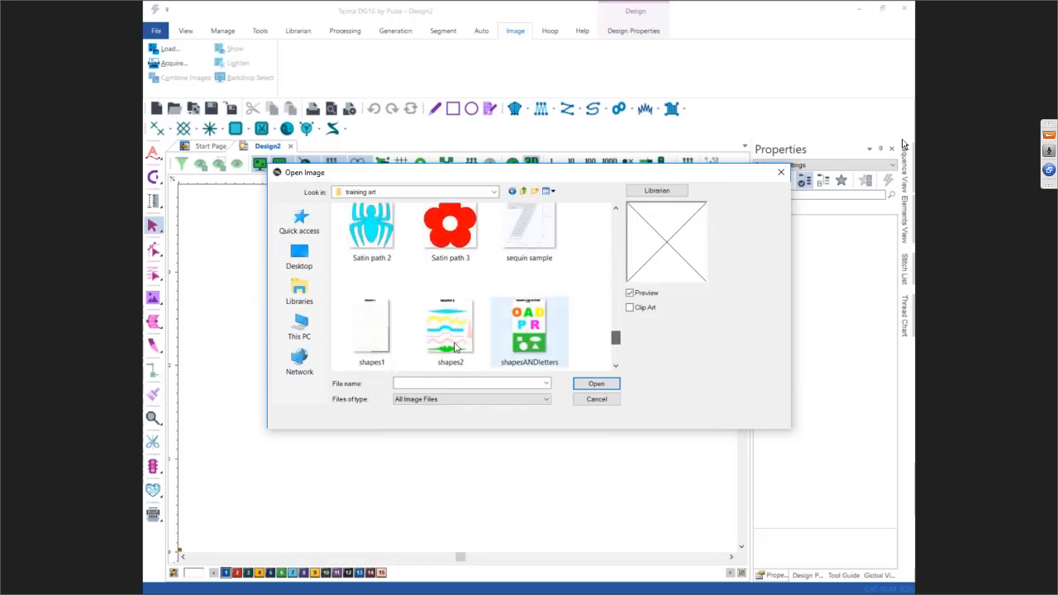
pyautogui.click(383, 331)
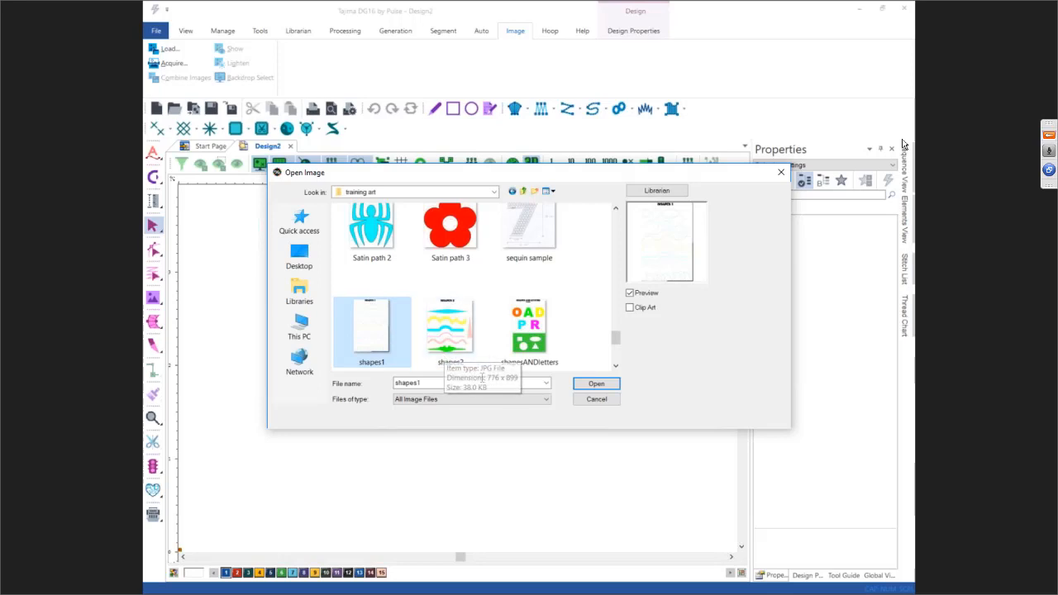
pyautogui.click(597, 385)
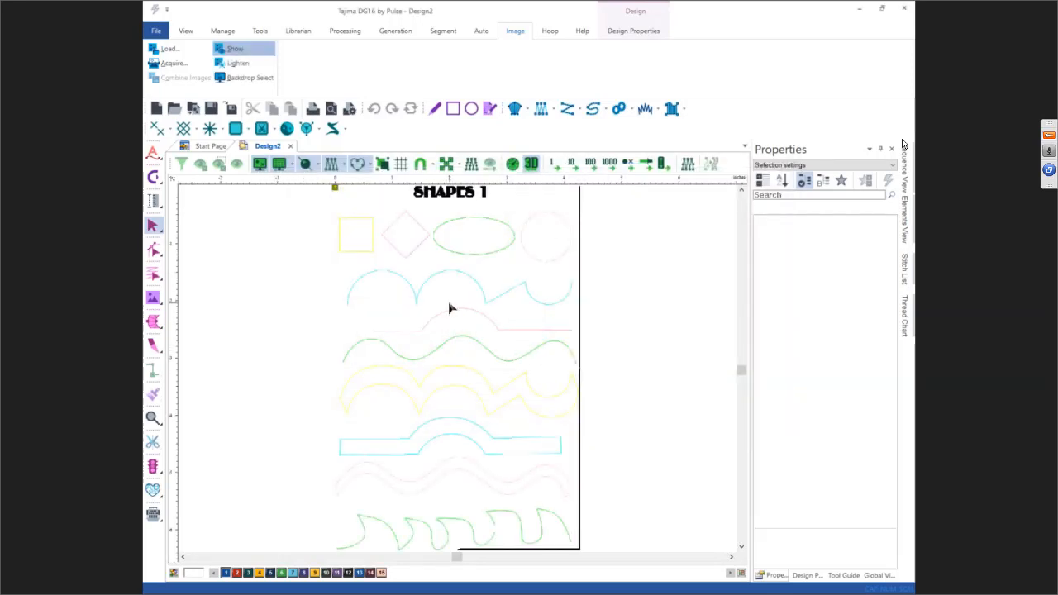
# Step: Change the design background colour to gray
pyautogui.click(201, 573)
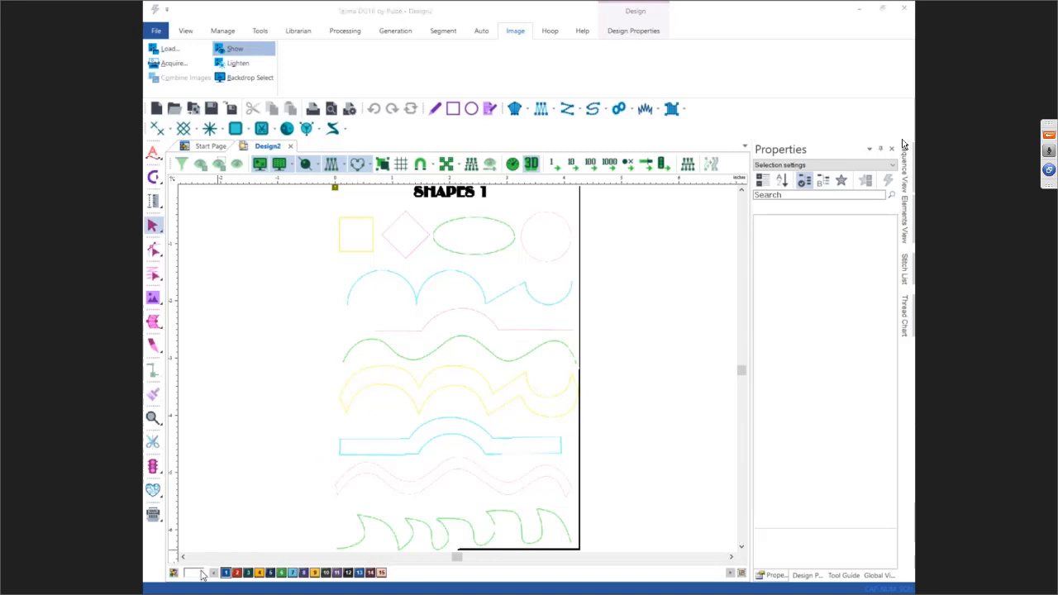
pyautogui.click(483, 356)
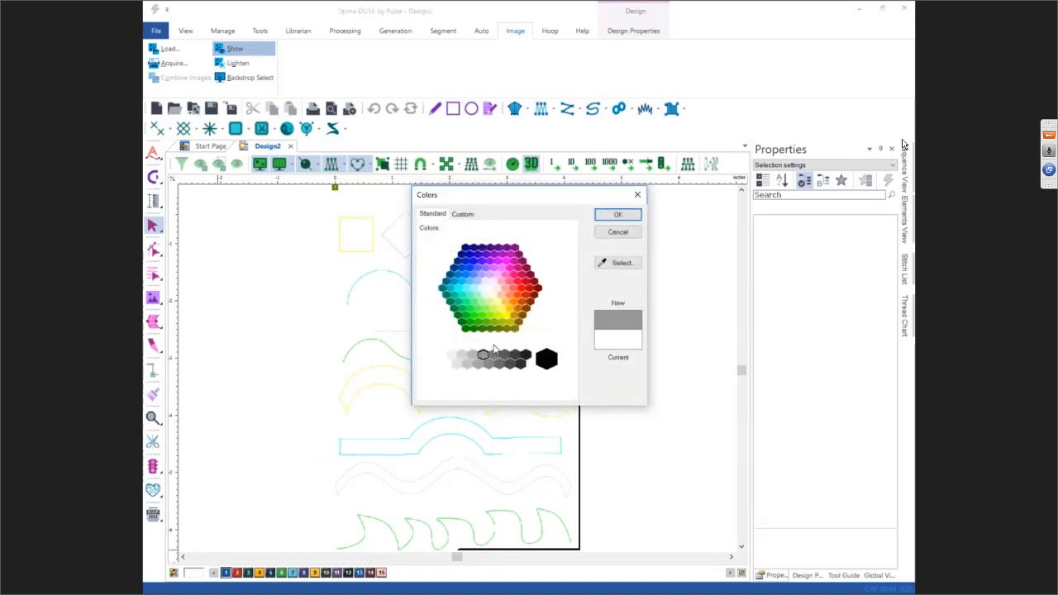
pyautogui.click(622, 215)
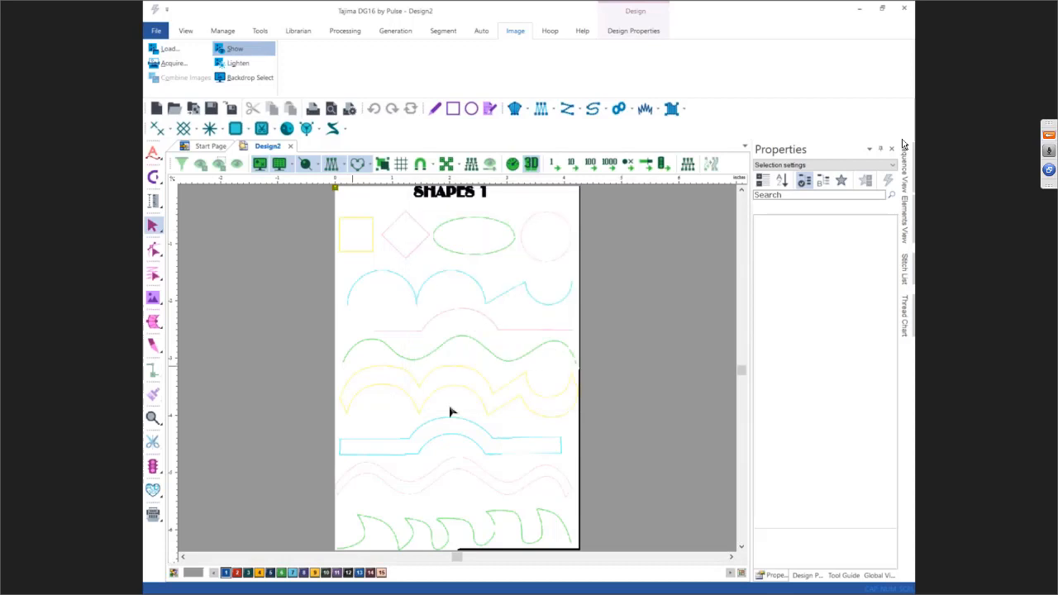
# Step: Trace the light blue arches, zigzag and curve of the second row with the artwork pen in light blue thread
pyautogui.press('XF86AudioLowerVolume')
pyautogui.scroll(1, 515, 283)
pyautogui.scroll(1, 514, 282)
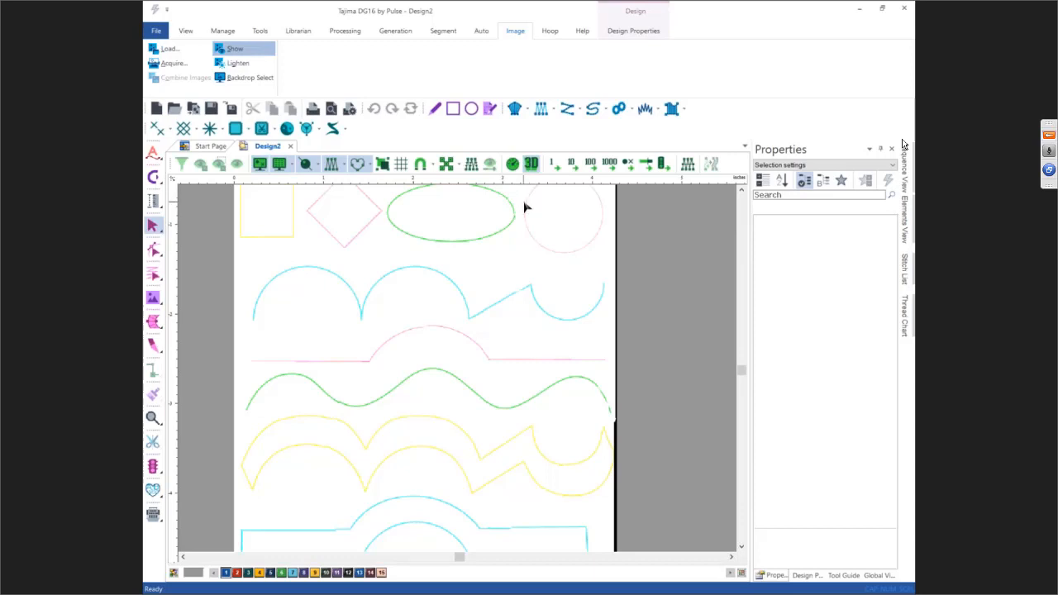
pyautogui.click(435, 108)
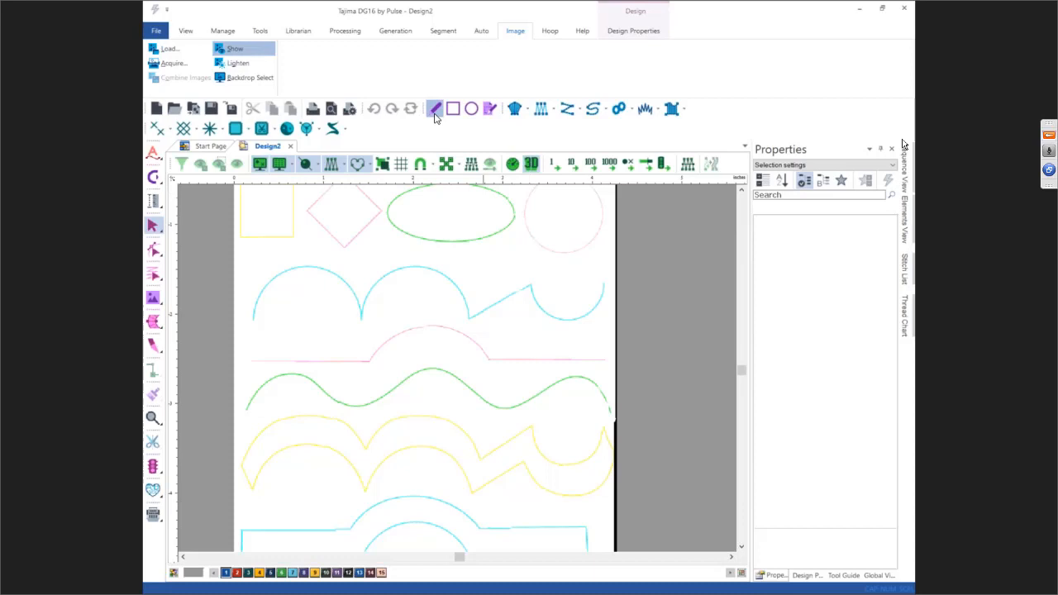
pyautogui.click(293, 574)
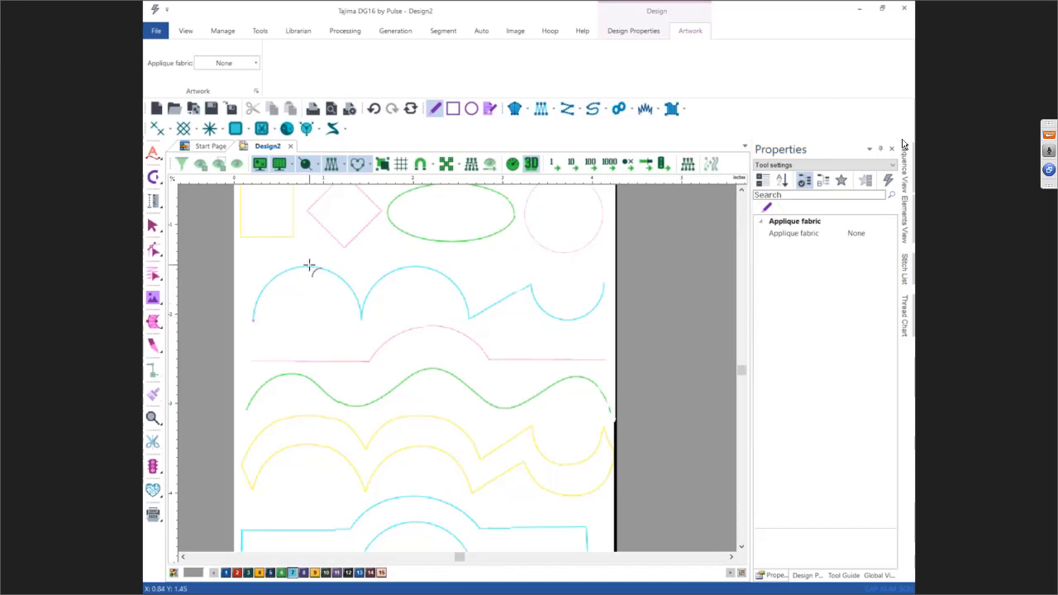
pyautogui.click(362, 320)
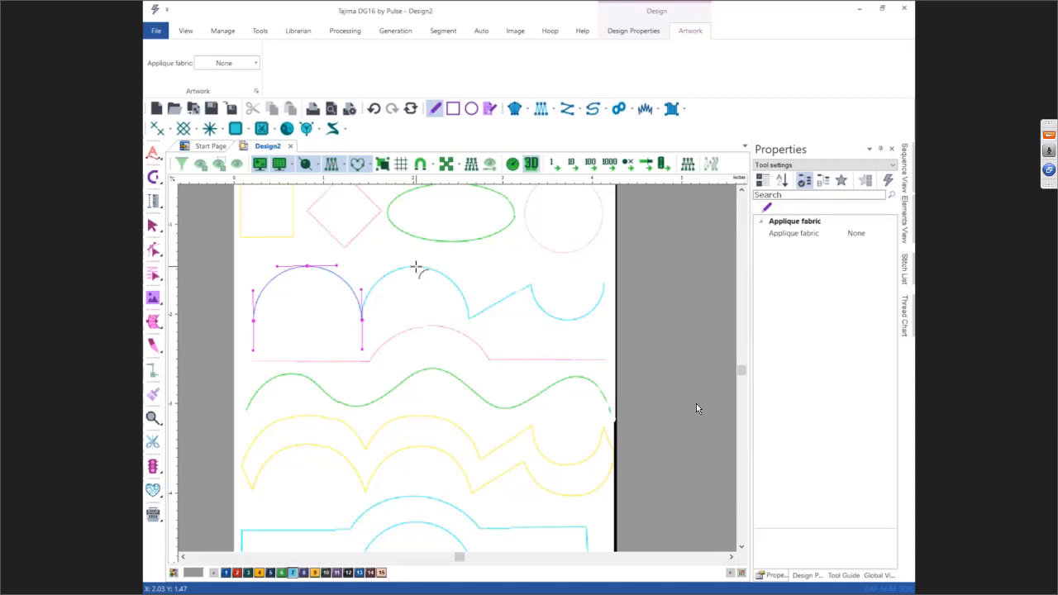
pyautogui.click(468, 320)
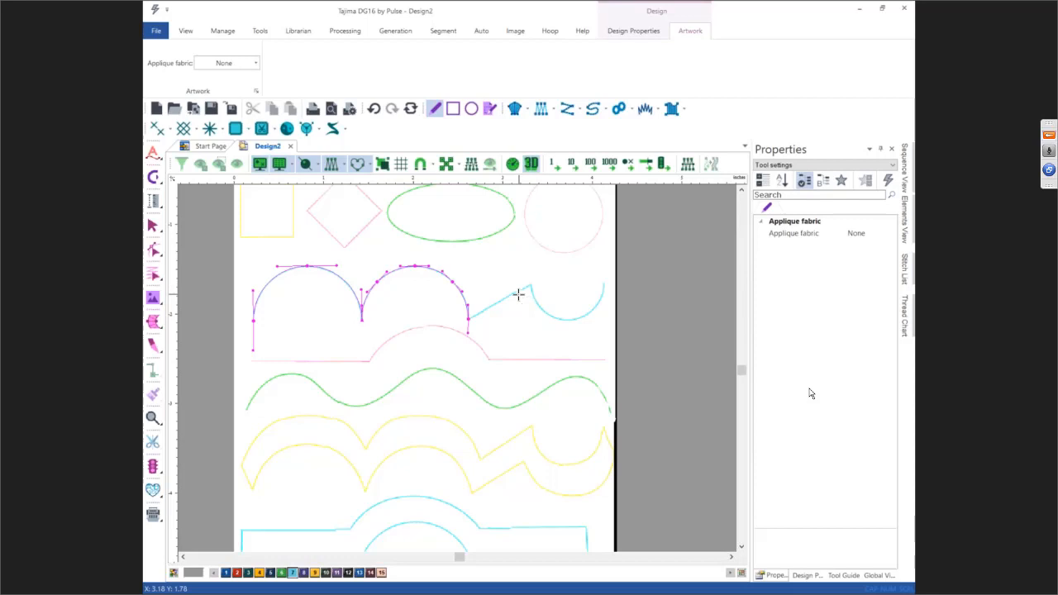
pyautogui.click(529, 285)
pyautogui.click(567, 319)
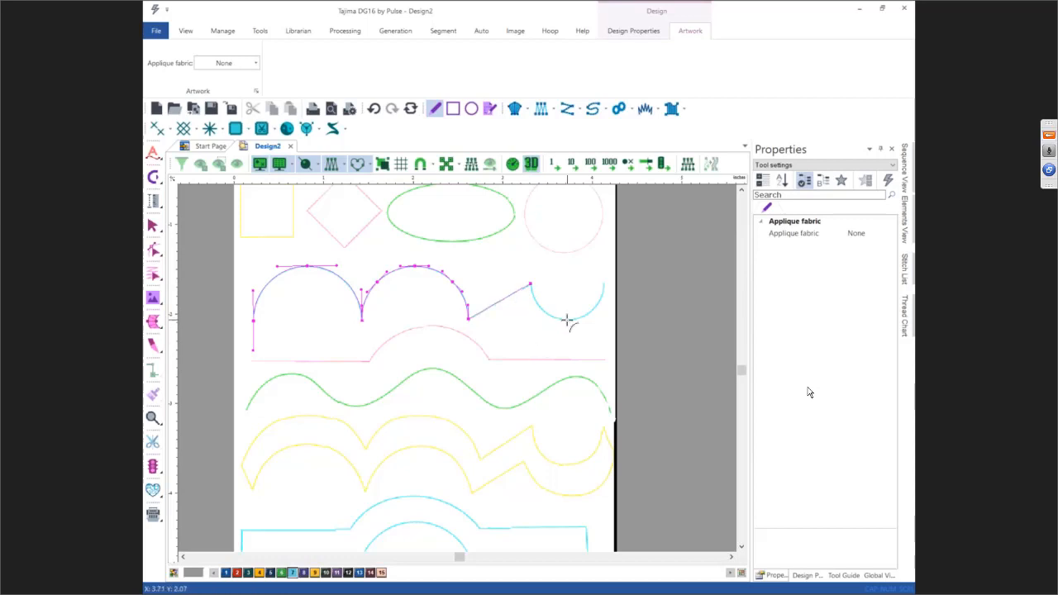
pyautogui.click(603, 273)
pyautogui.press('Return')
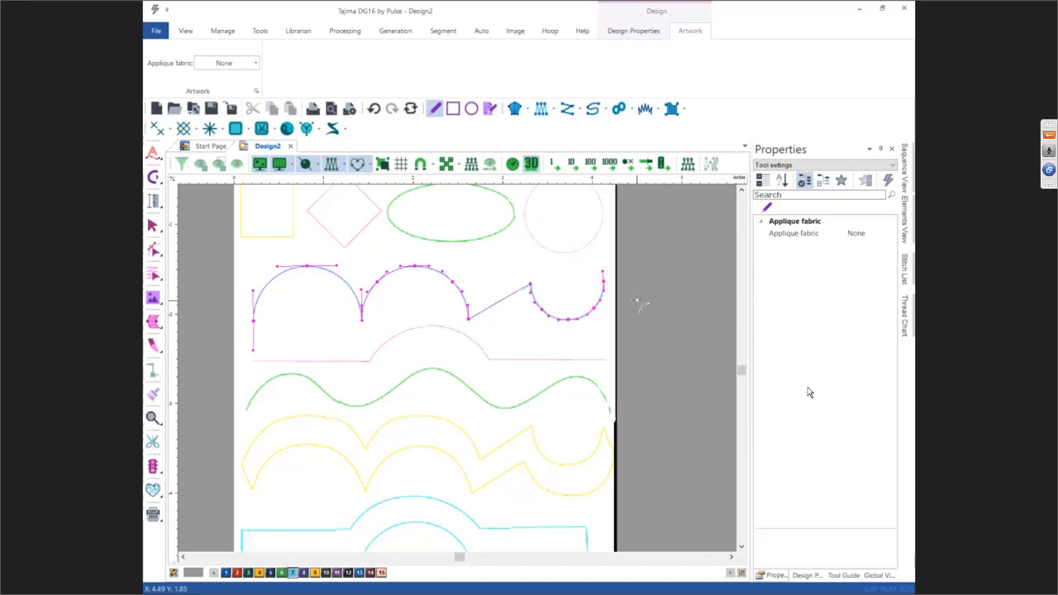
pyautogui.press('Return')
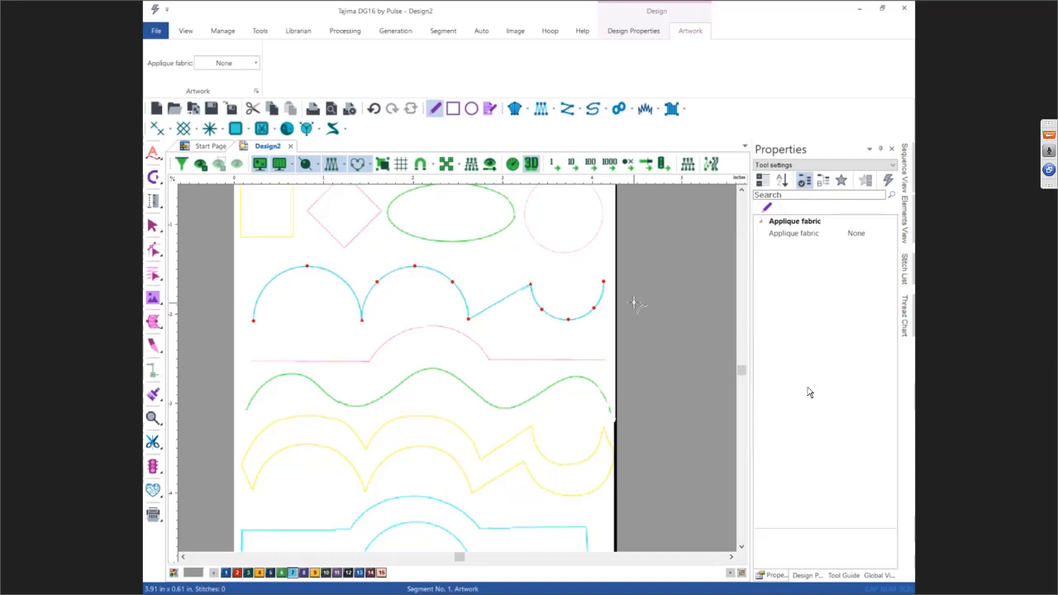
# Step: Select the traced artwork, hide the backdrop image, and convert the artwork into a Run stitch segment
pyautogui.press('Escape')
pyautogui.click(423, 261)
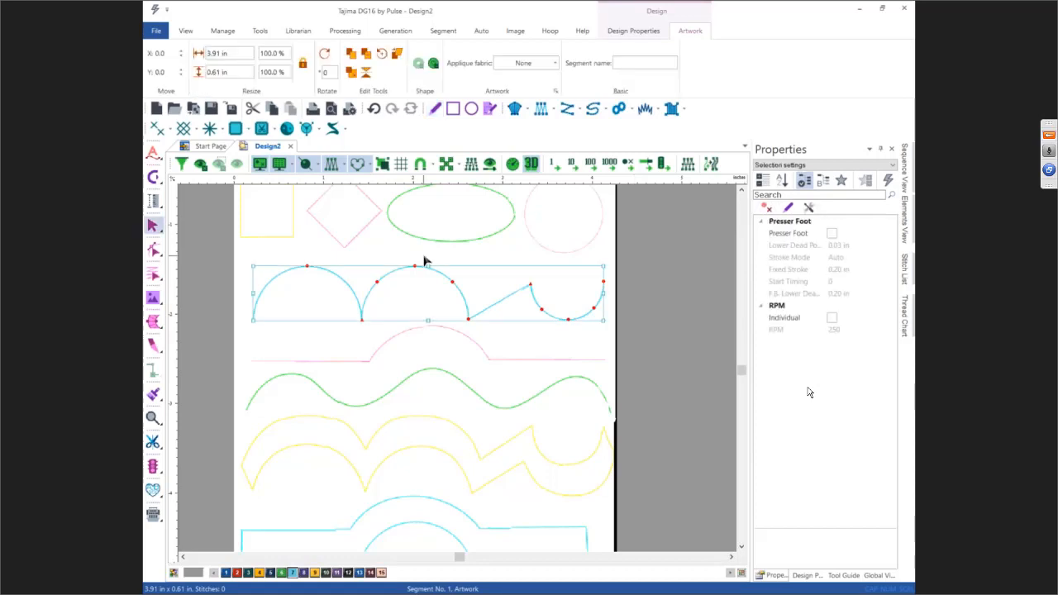
pyautogui.press('i')
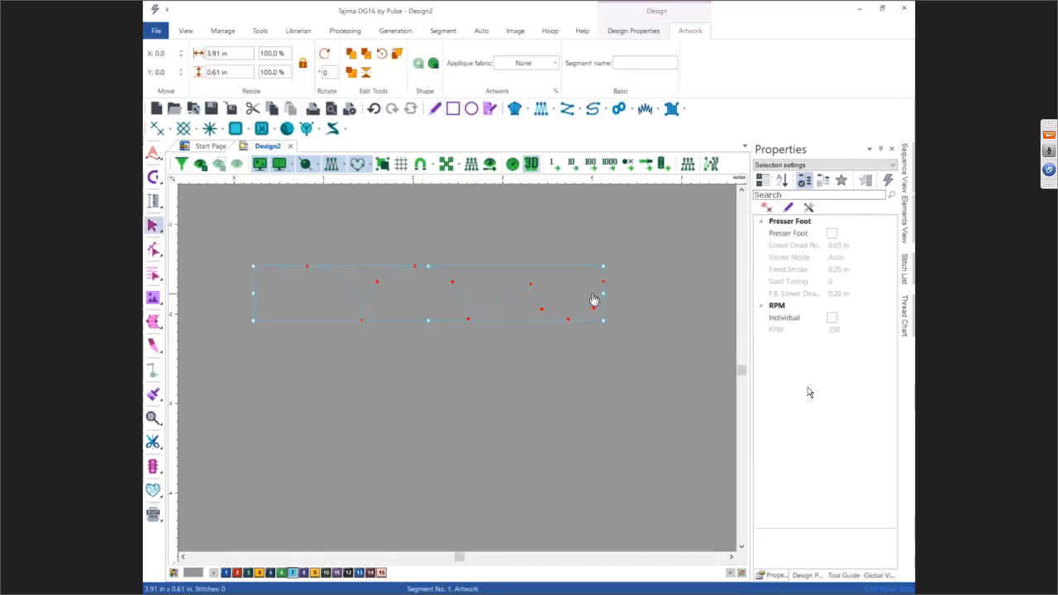
pyautogui.press('0')
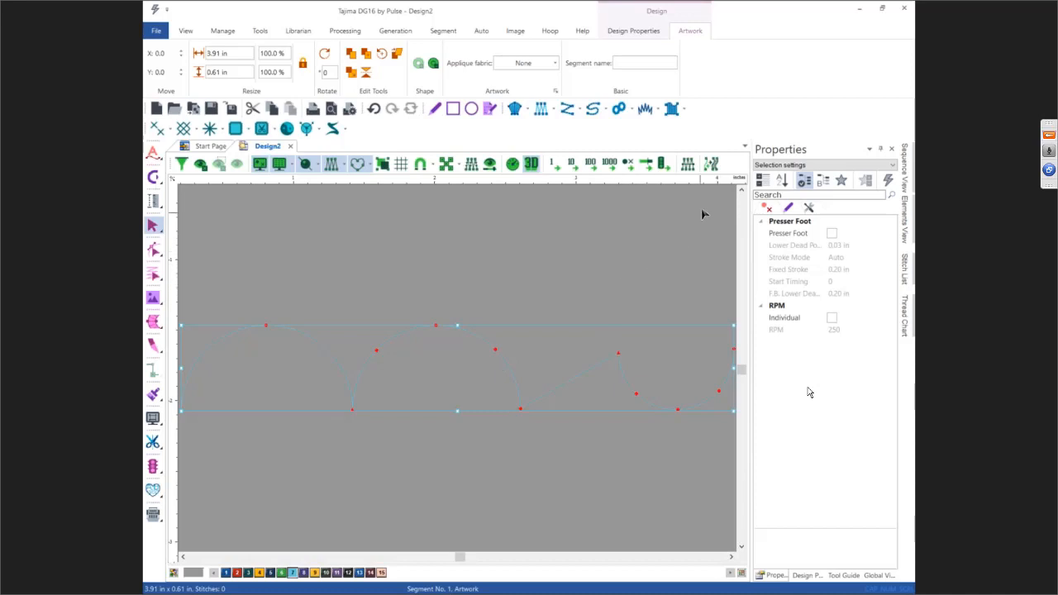
pyautogui.click(713, 166)
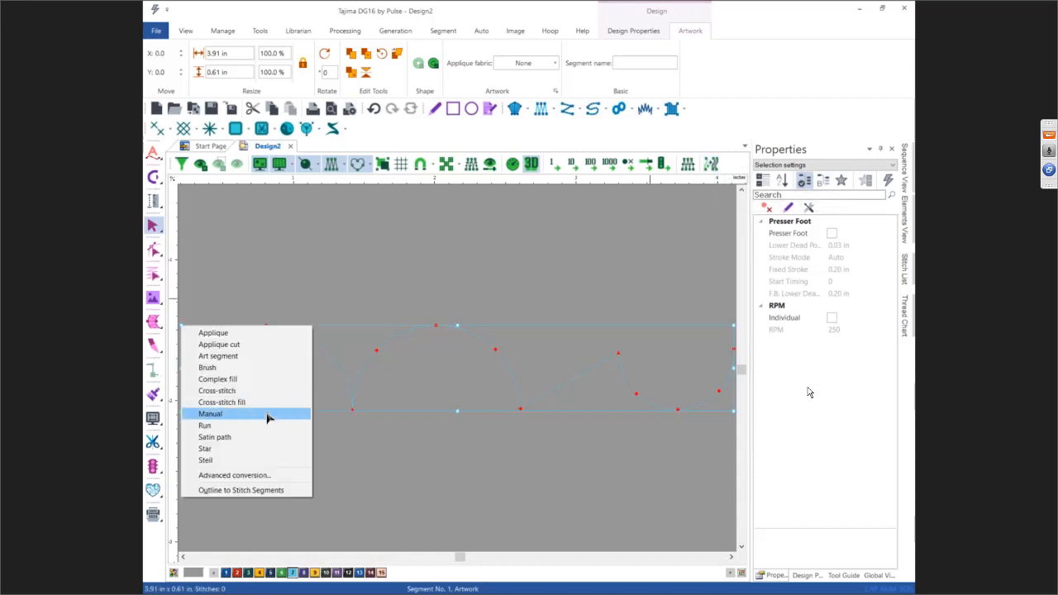
pyautogui.click(205, 425)
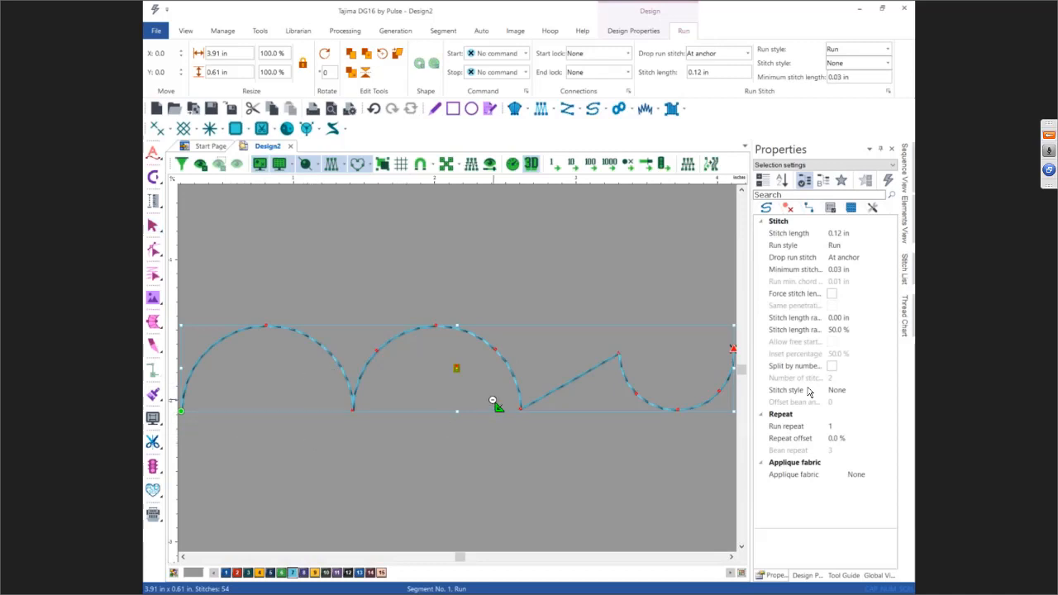
# Step: Set the run segment's run style to Programmed
pyautogui.press('Escape')
pyautogui.click(833, 245)
pyautogui.click(891, 245)
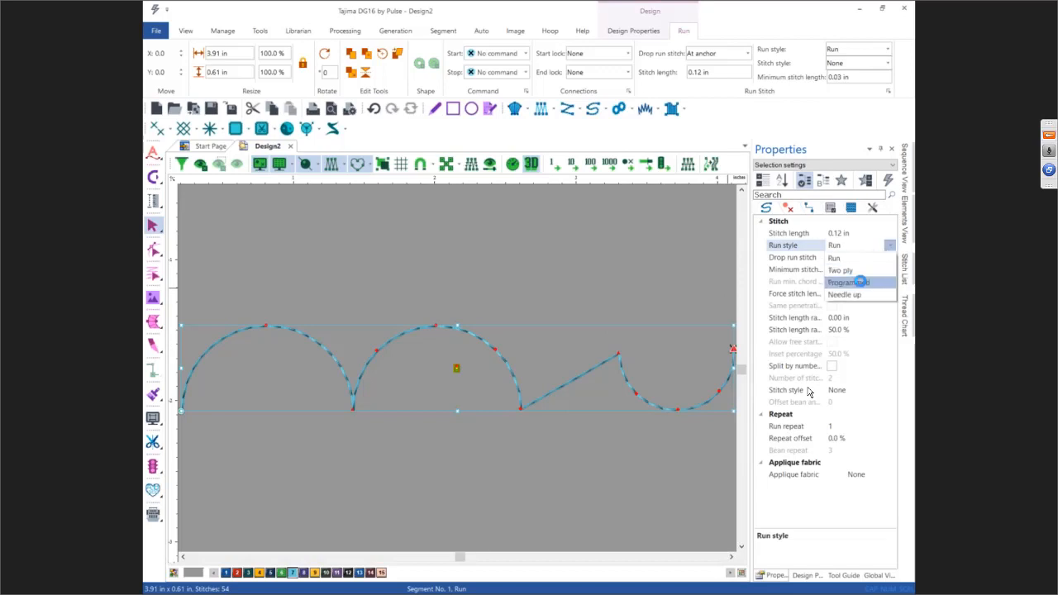
pyautogui.click(859, 283)
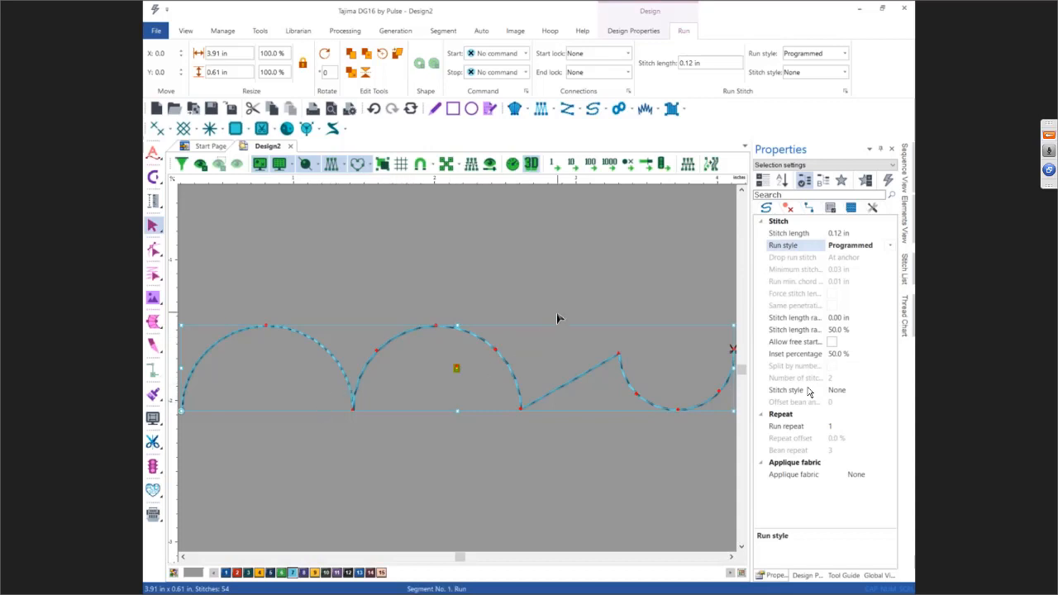
# Step: Choose the f080 programmed pattern for the run segment
pyautogui.click(850, 207)
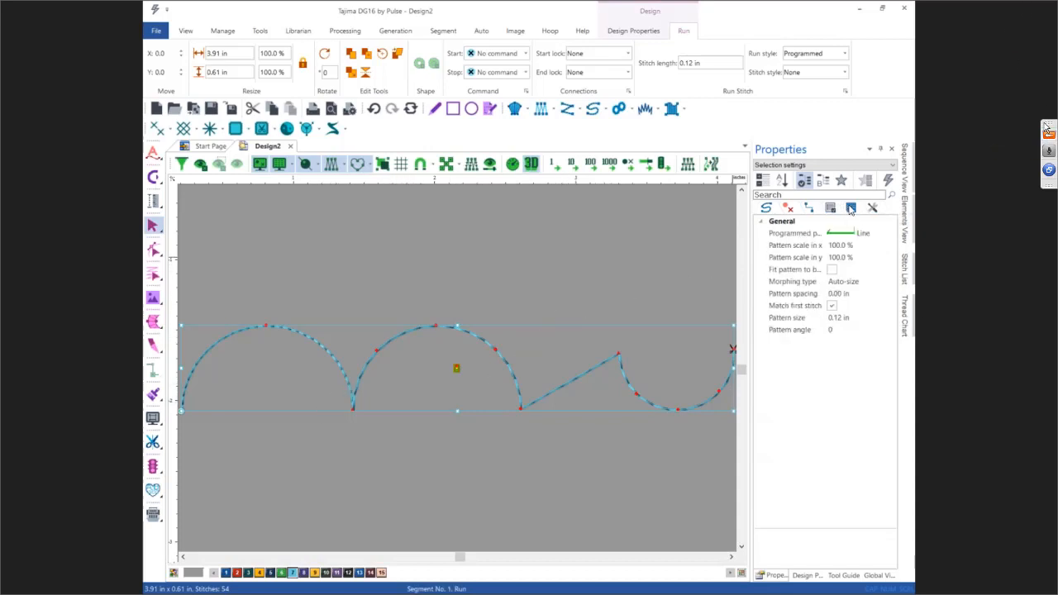
pyautogui.click(860, 233)
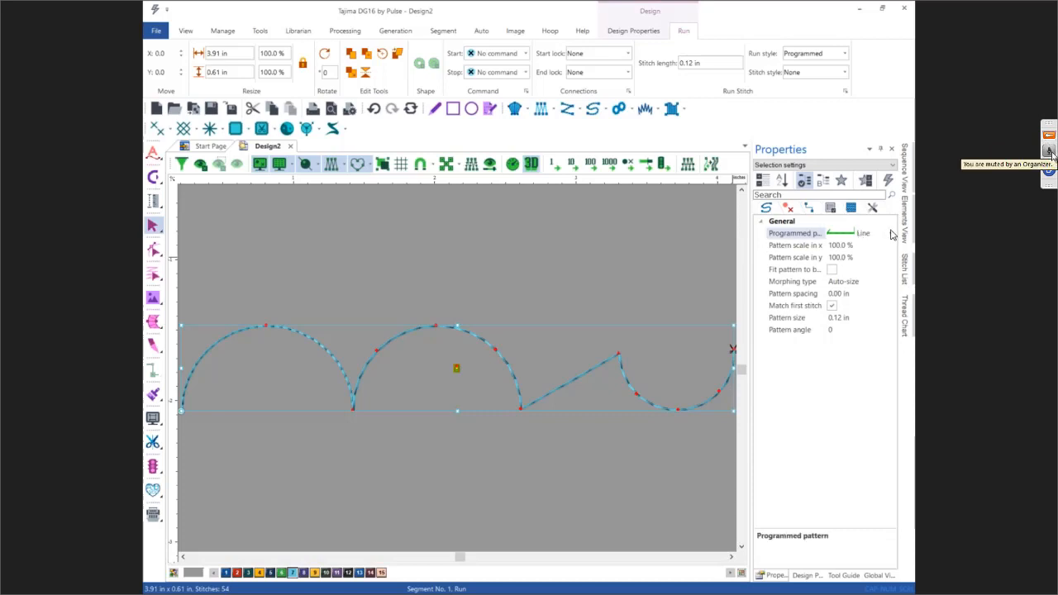
pyautogui.click(889, 233)
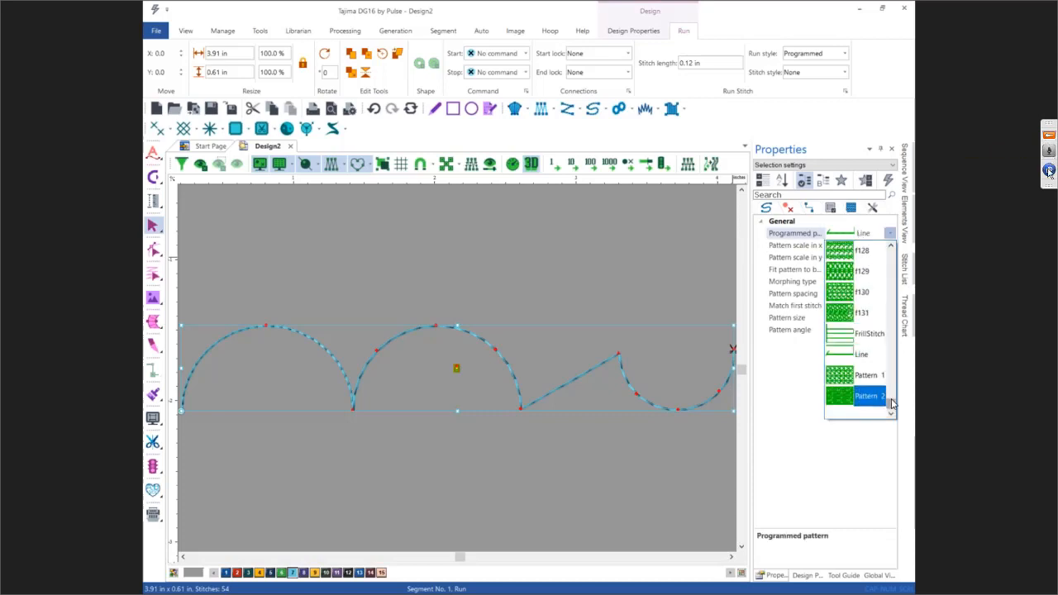
pyautogui.moveTo(890, 404); pyautogui.dragTo(893, 363)
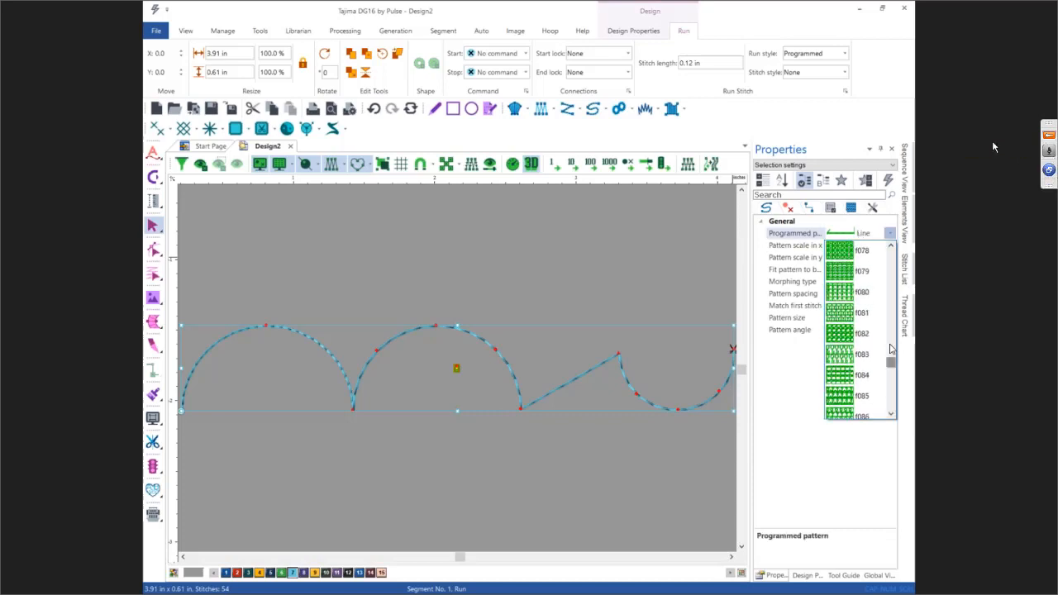
pyautogui.click(859, 291)
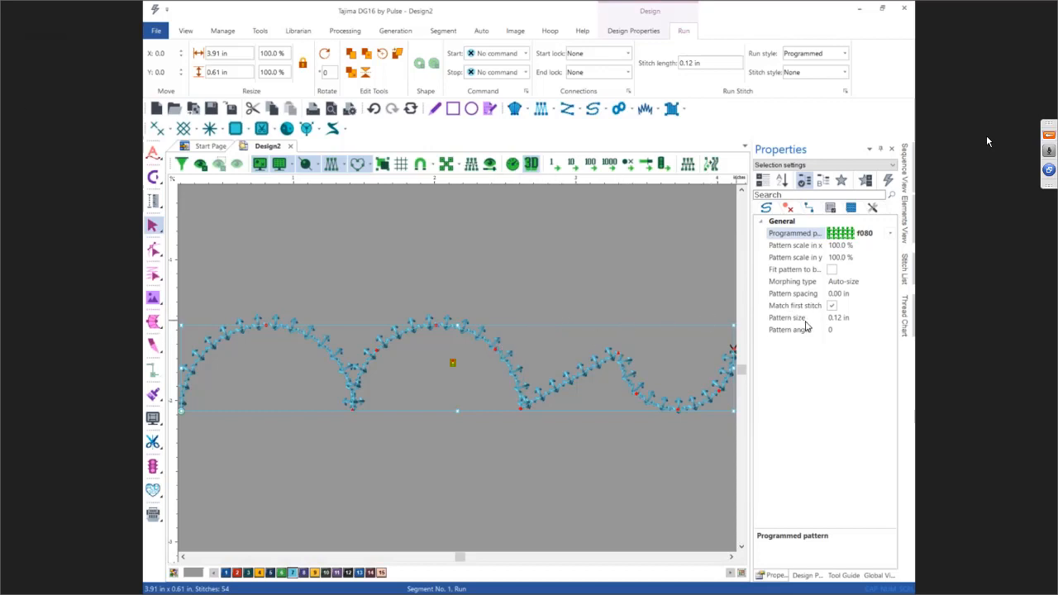
# Step: Set the pattern spacing to 0.05 in
pyautogui.click(804, 296)
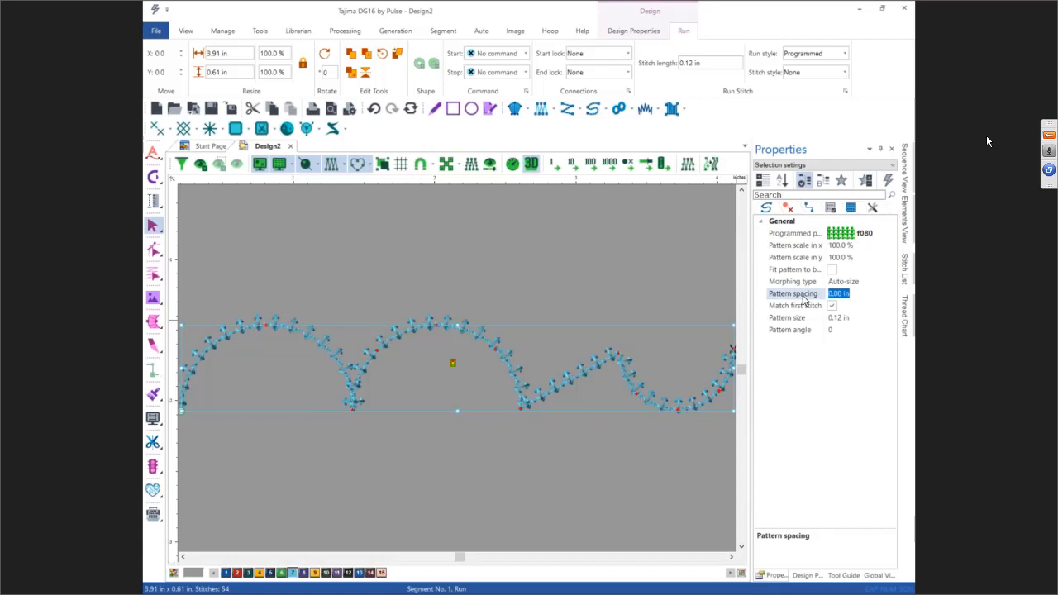
pyautogui.press('BackSpace')
pyautogui.write('.05')
pyautogui.press('Return')
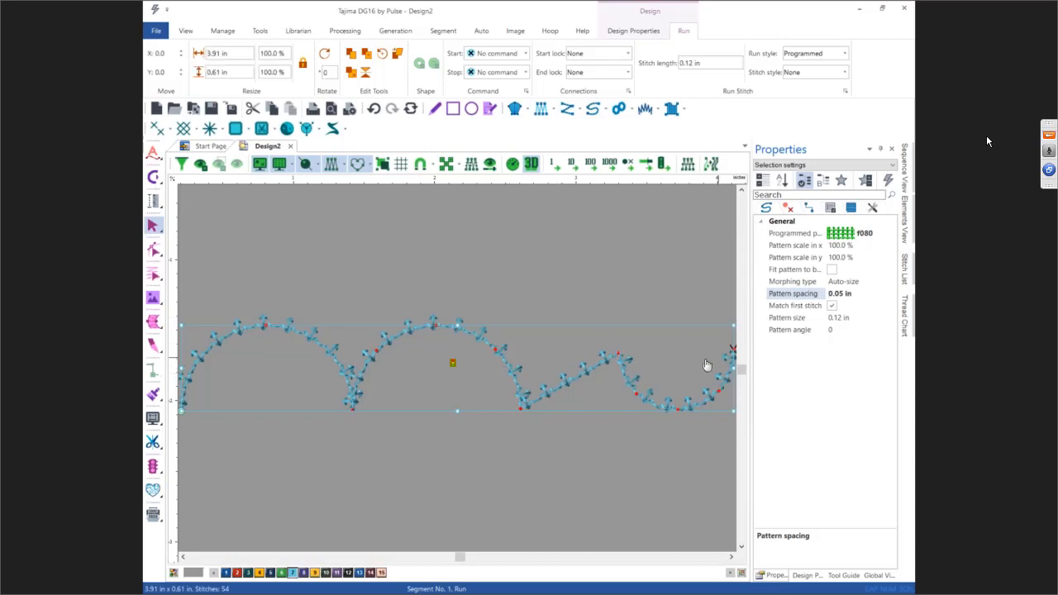
# Step: Zoom in and out to inspect the programmed run stitches along the arches
pyautogui.scroll(1, 251, 331)
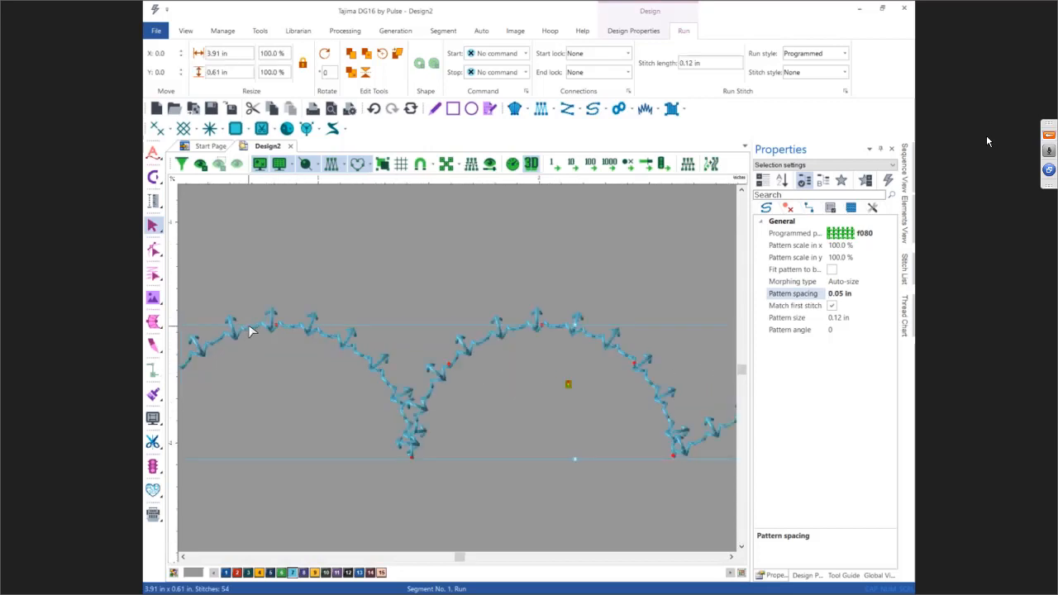
pyautogui.scroll(1, 250, 330)
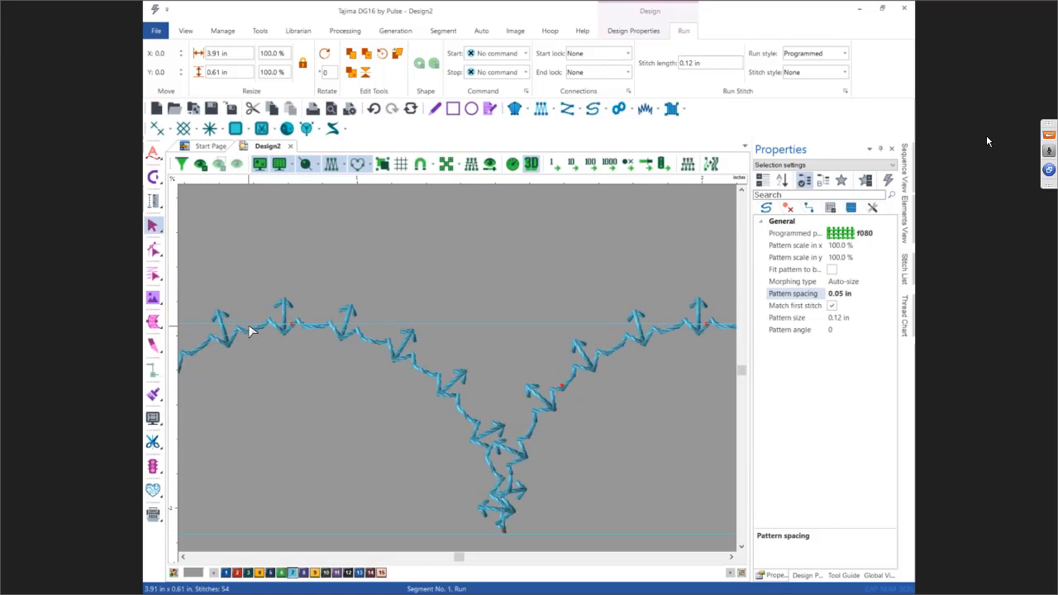
pyautogui.scroll(-2, 250, 330)
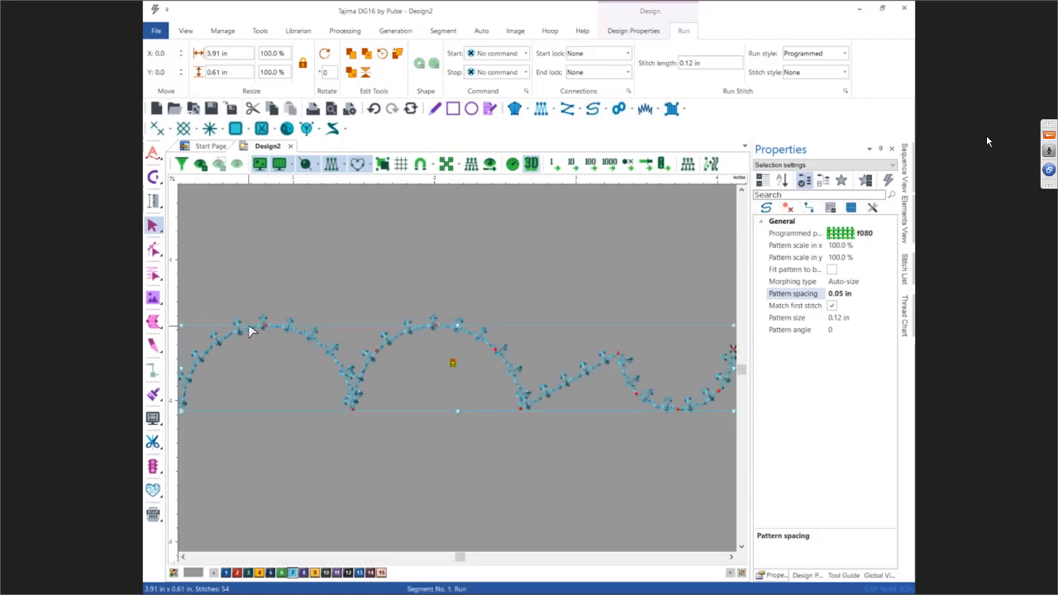
pyautogui.scroll(-1, 250, 330)
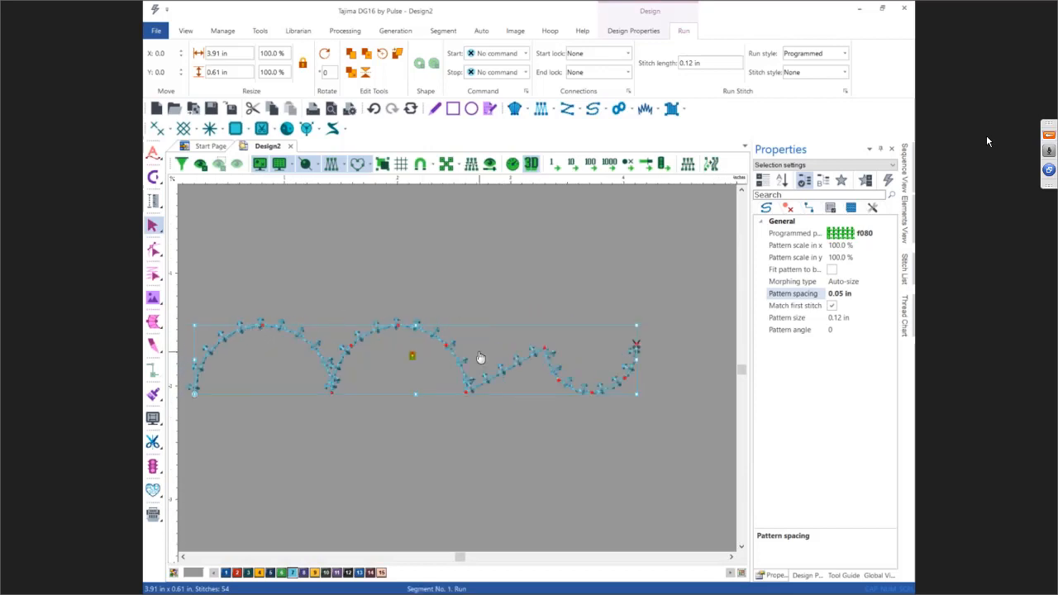
pyautogui.scroll(-3, 509, 332)
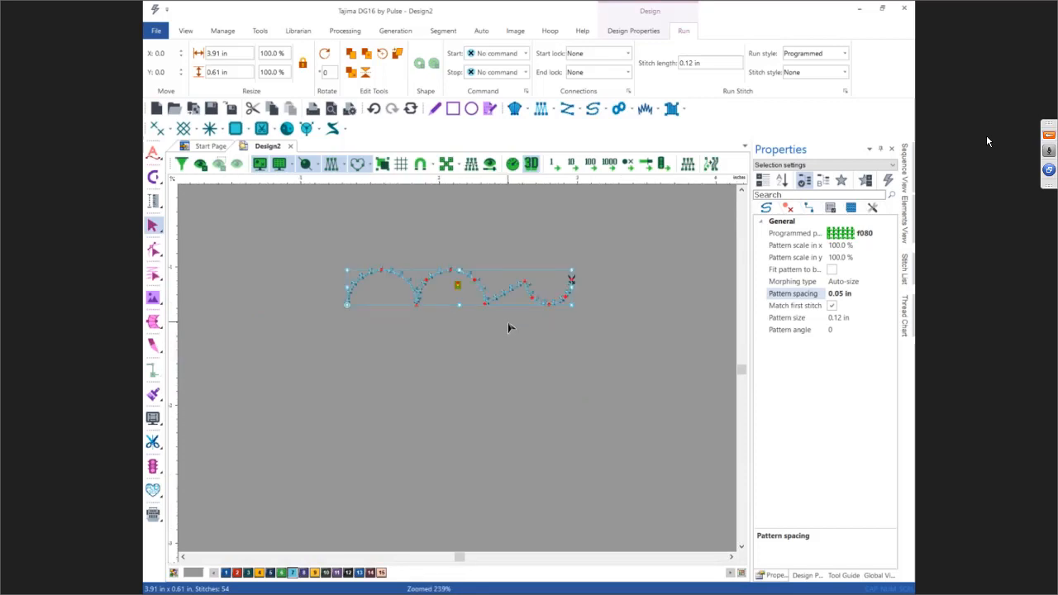
# Step: Start a Steil segment at the pink line's left end, placing a horizontally aligned point at the arch's base
pyautogui.scroll(4, 509, 328)
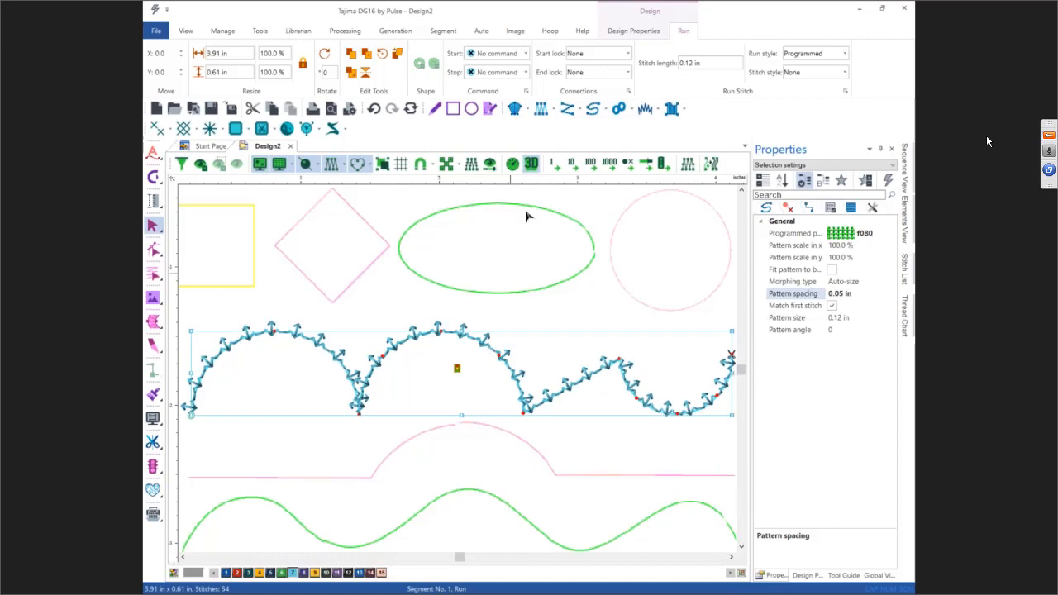
pyautogui.click(645, 108)
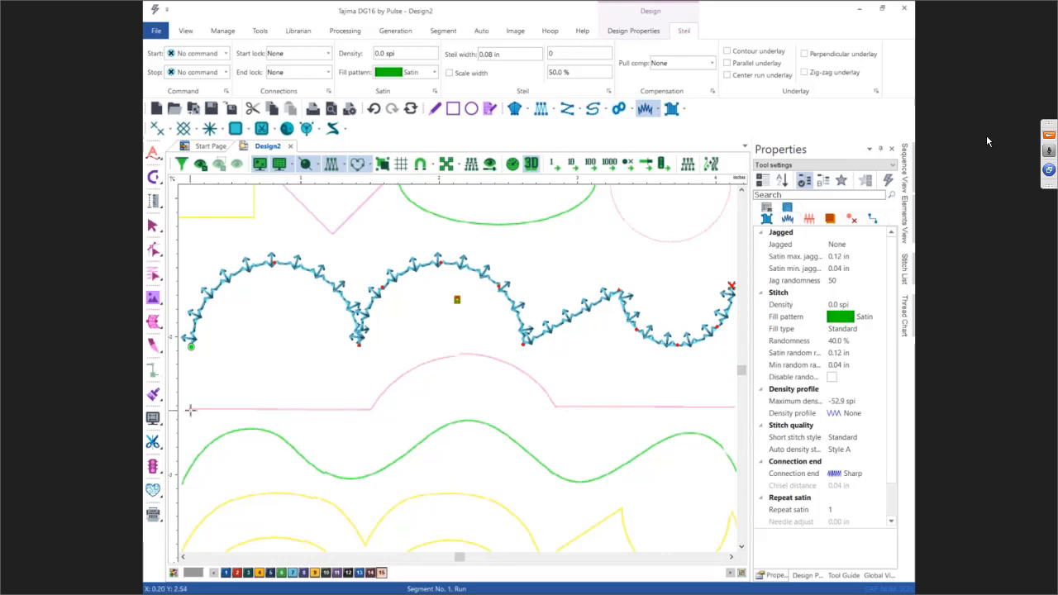
pyautogui.click(191, 409)
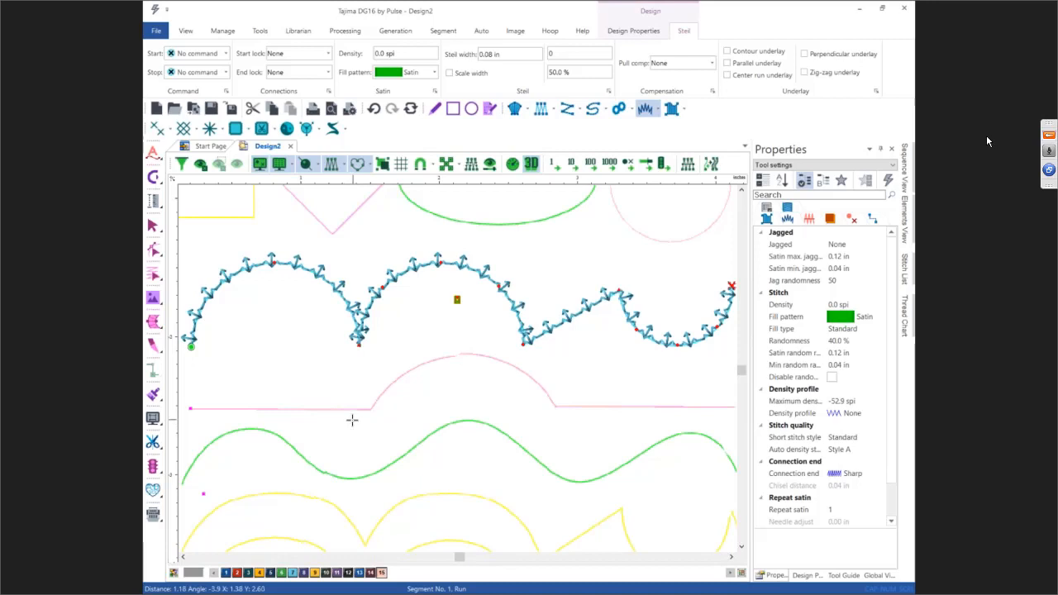
pyautogui.press('h')
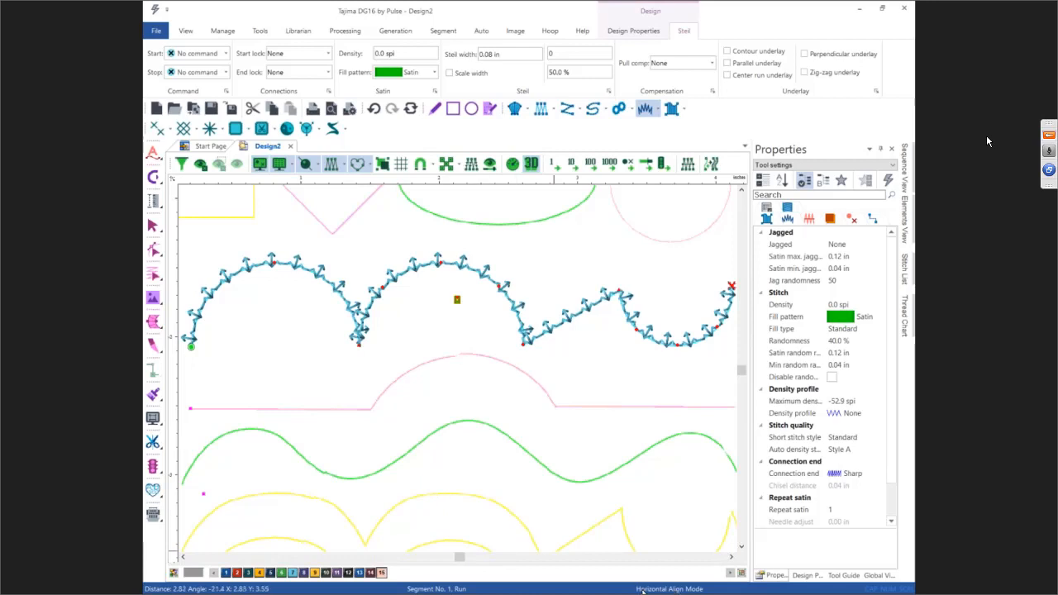
pyautogui.click(368, 475)
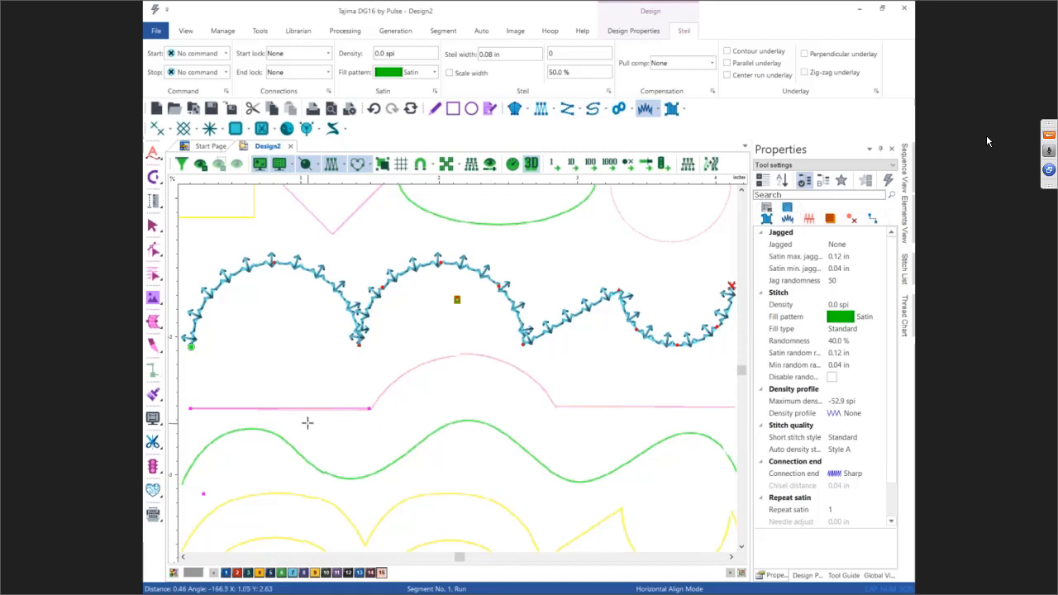
# Step: Continue the Steil segment over the pink arch's top and down past its right base, then finish the segment
pyautogui.click(987, 142)
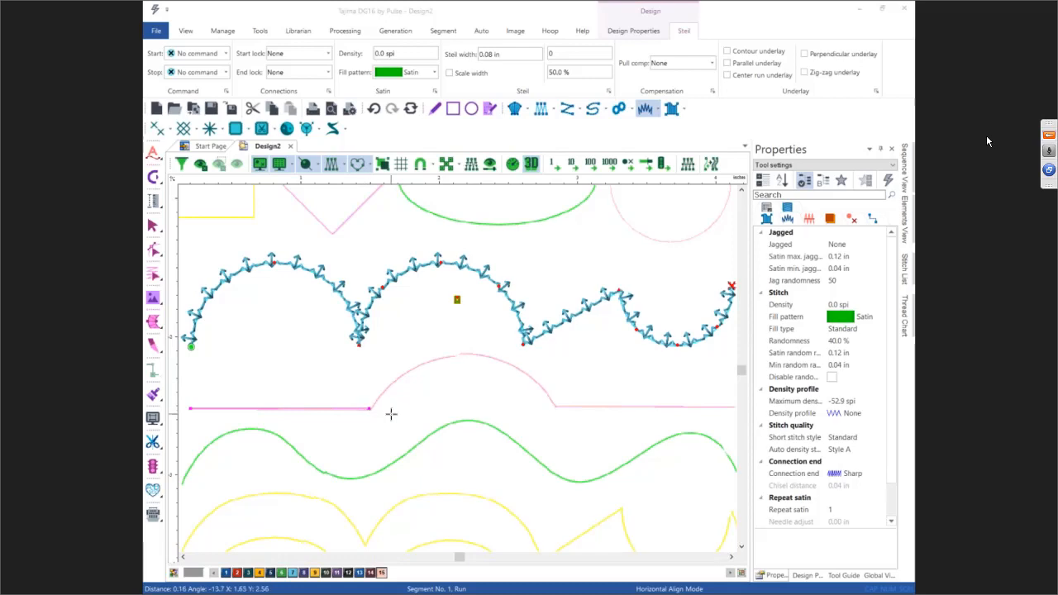
pyautogui.click(466, 354)
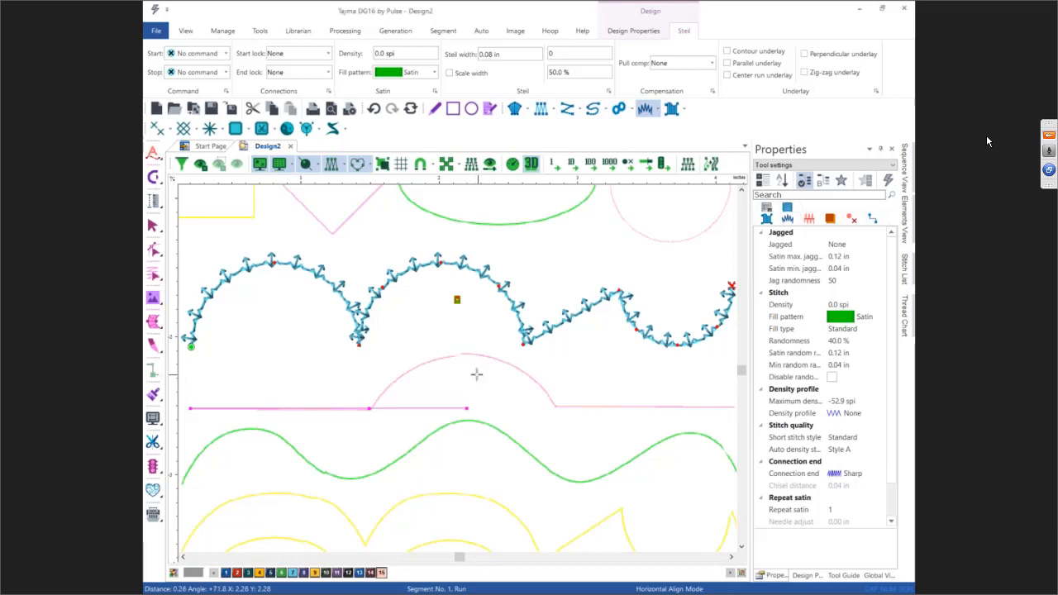
pyautogui.press('BackSpace')
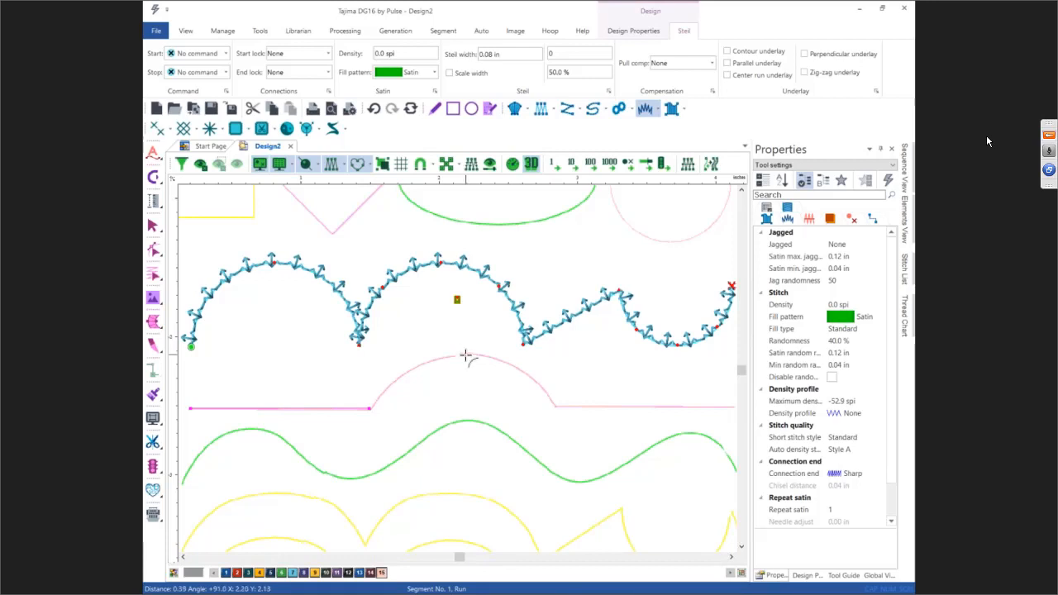
pyautogui.click(556, 406)
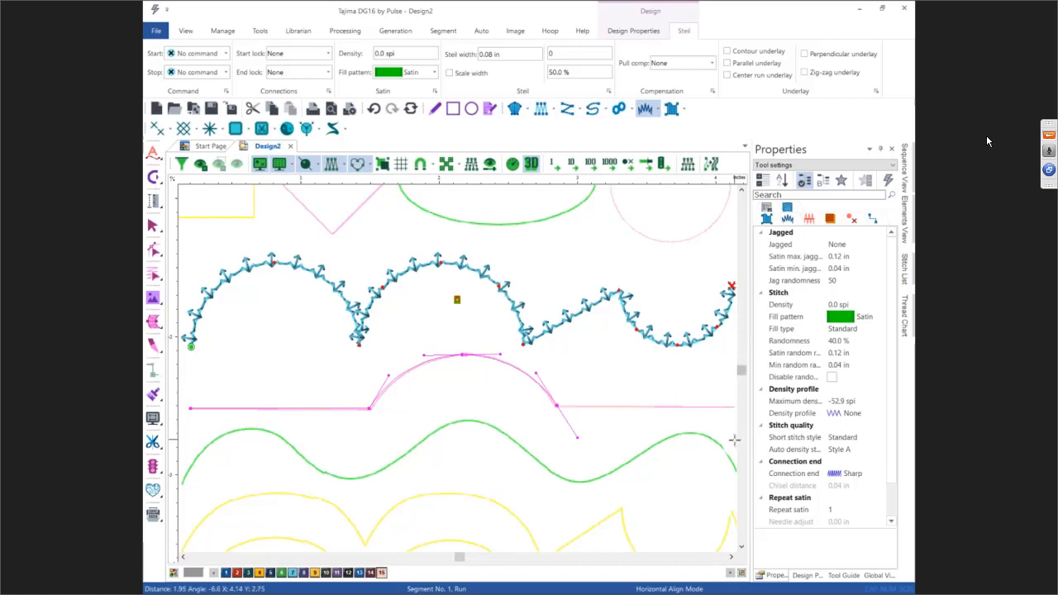
pyautogui.press('Right')
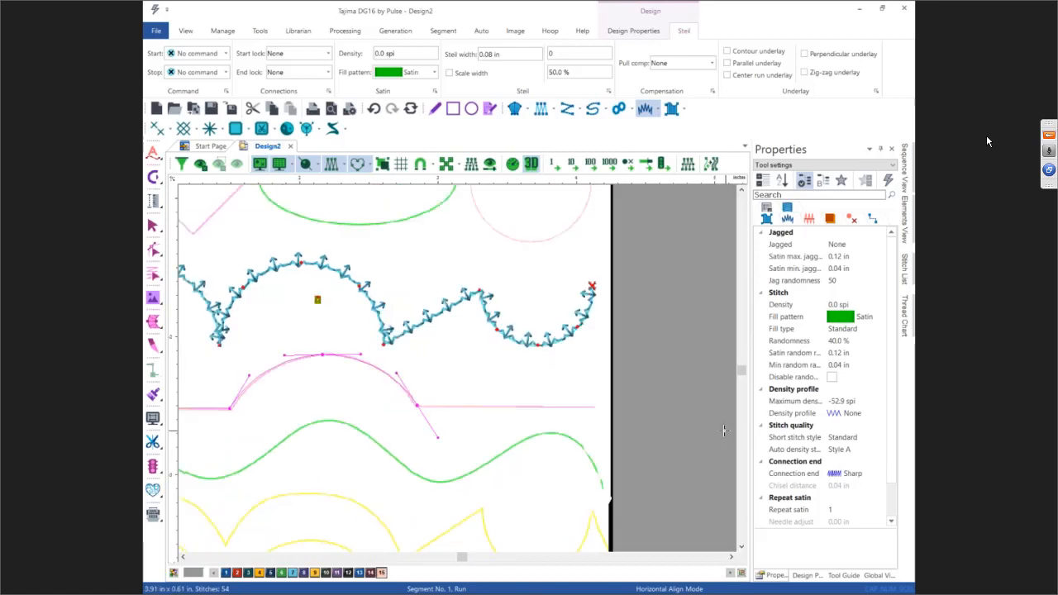
pyautogui.click(595, 444)
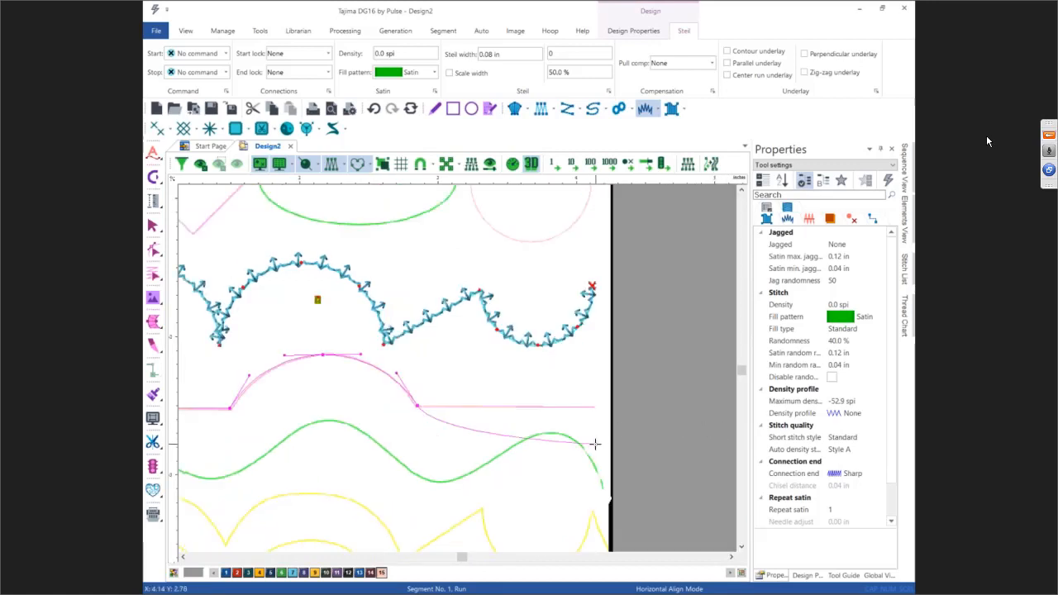
pyautogui.press('Return')
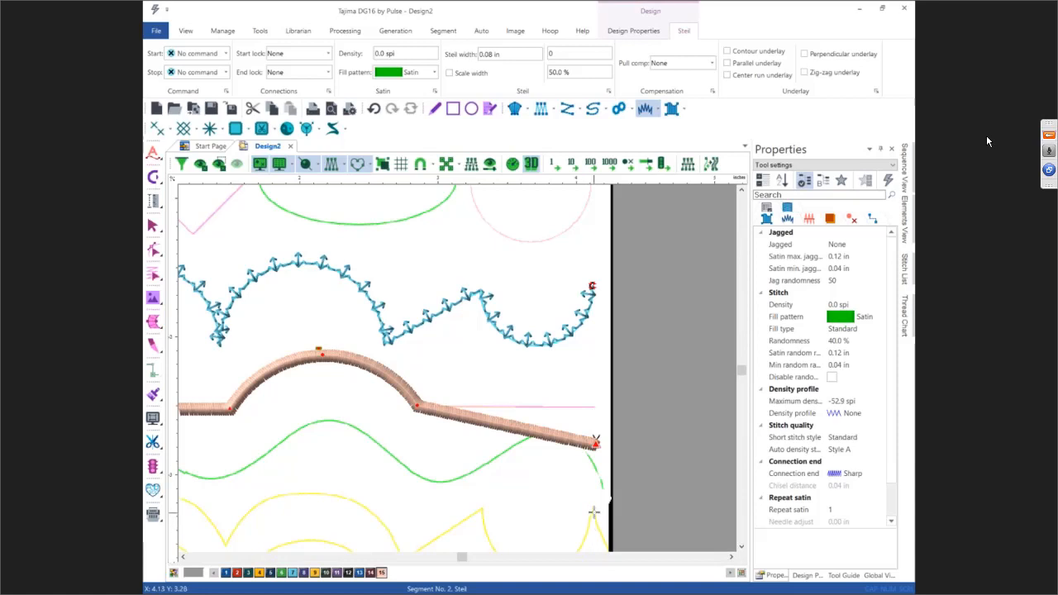
# Step: Move the Steil segment's end point up level with the pink line's right end
pyautogui.press('Escape')
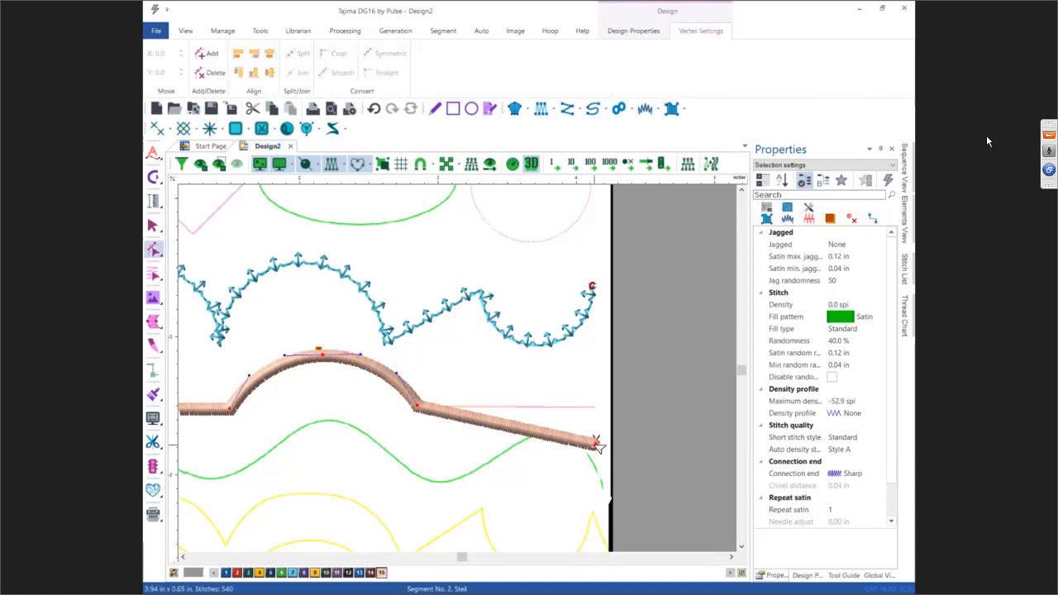
pyautogui.moveTo(595, 444); pyautogui.dragTo(596, 406)
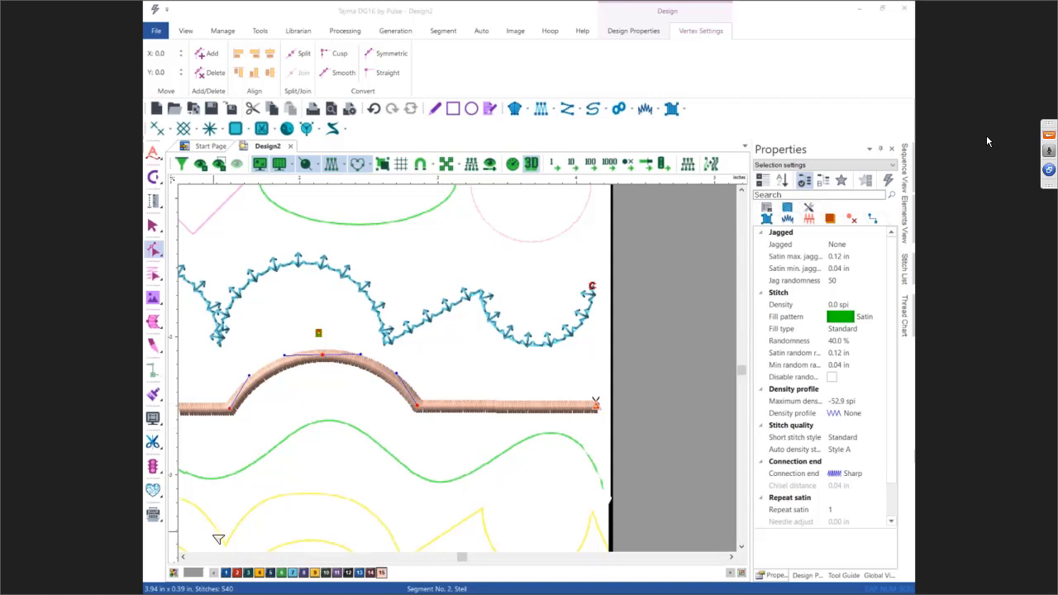
pyautogui.click(183, 557)
pyautogui.click(183, 557)
pyautogui.click(183, 557)
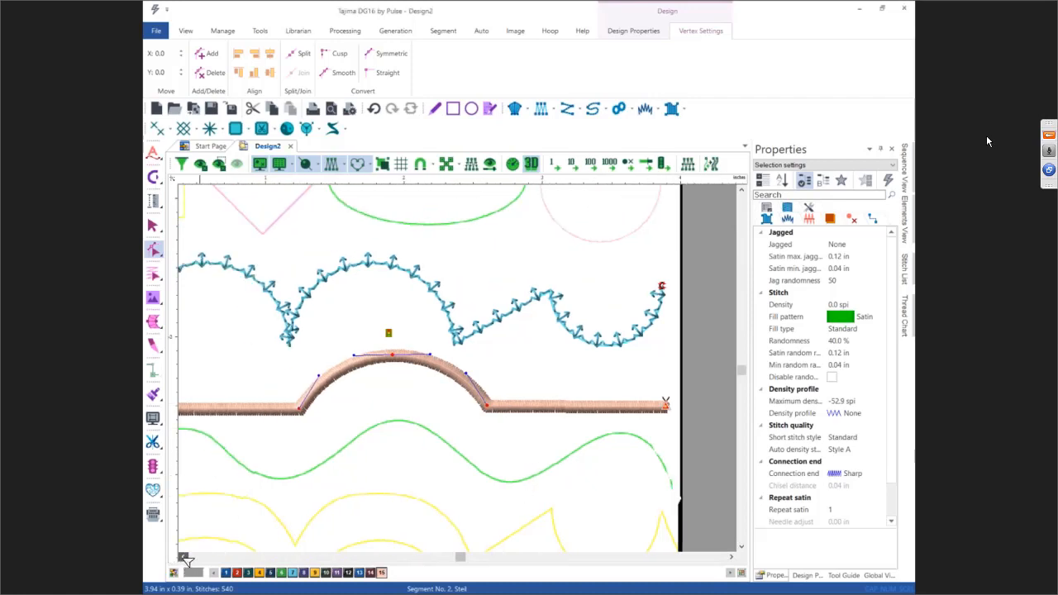
pyautogui.click(183, 557)
pyautogui.click(183, 557)
pyautogui.click(152, 224)
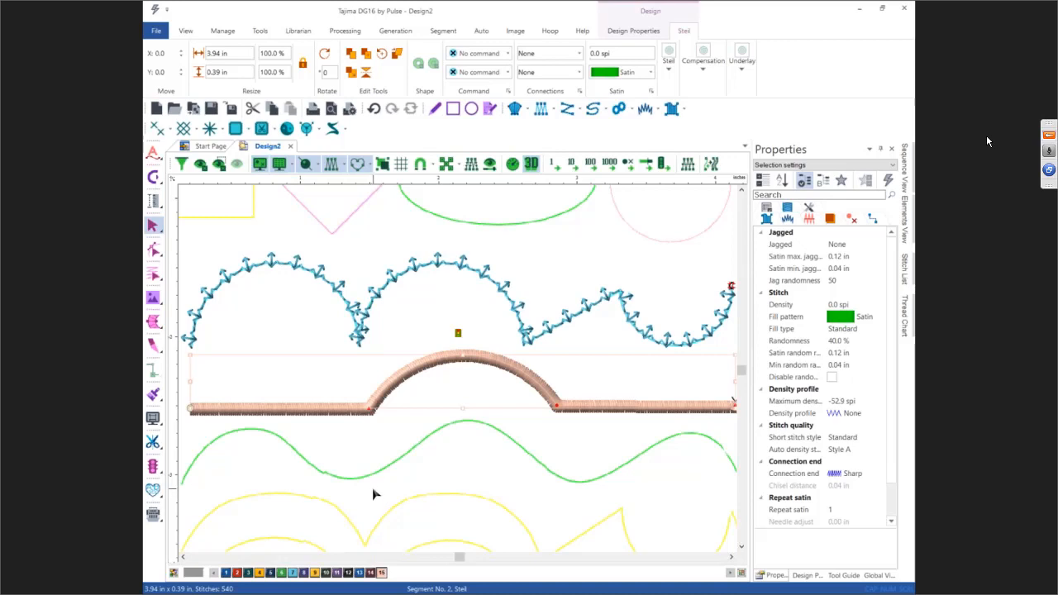
# Step: Digitize a Steil segment in thread color 6 along the green wave, placing points at each peak and trough
pyautogui.click(742, 551)
pyautogui.click(742, 550)
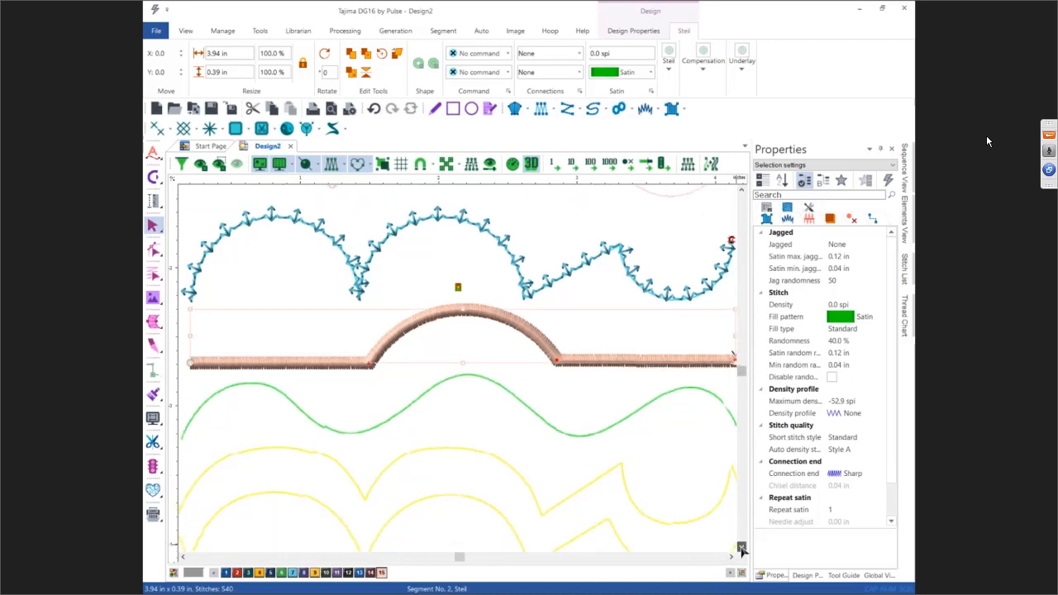
pyautogui.click(742, 551)
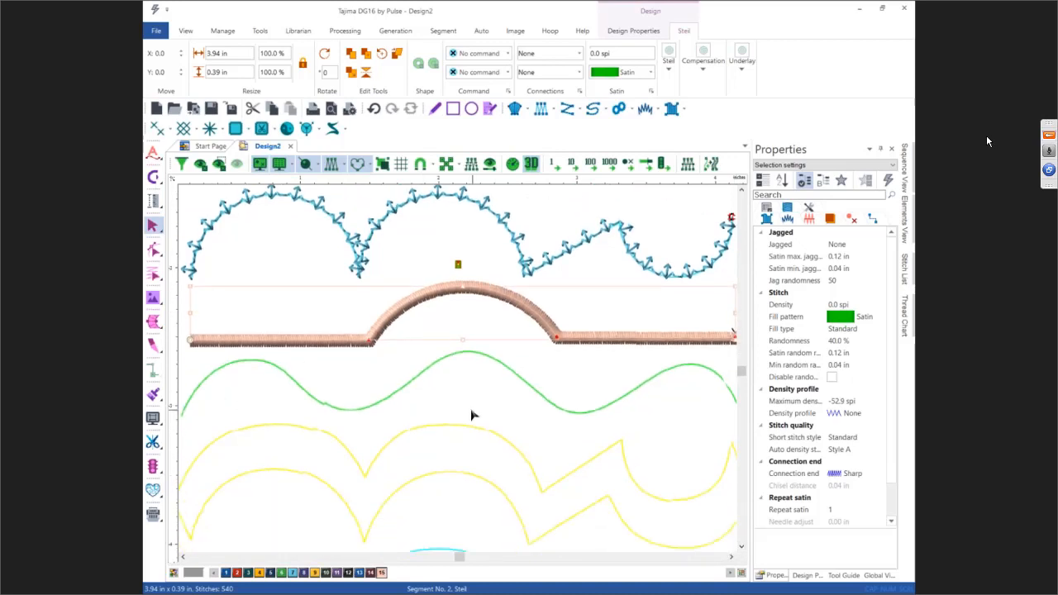
pyautogui.click(645, 108)
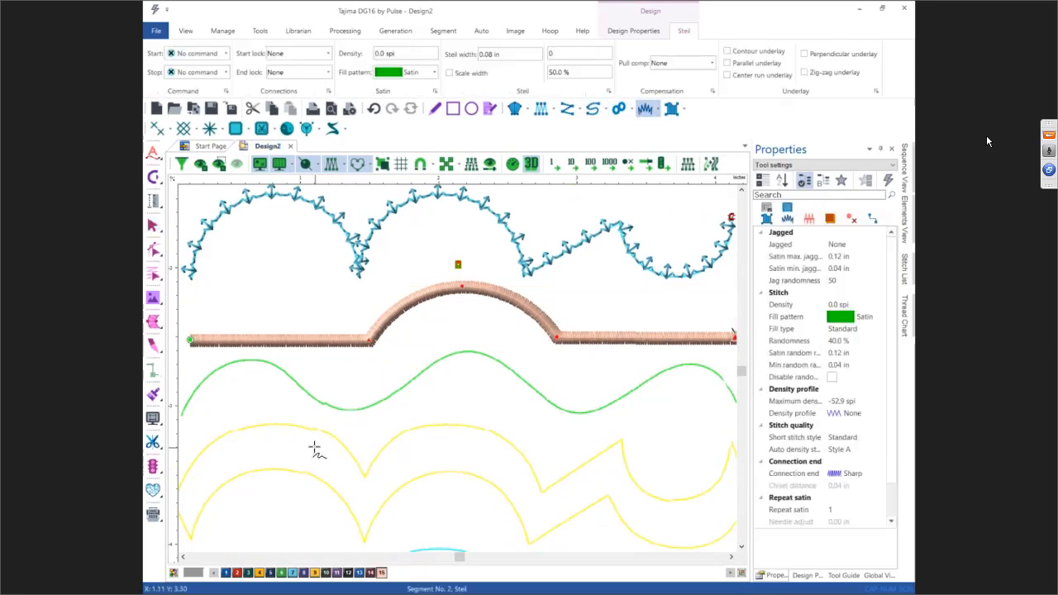
pyautogui.click(282, 575)
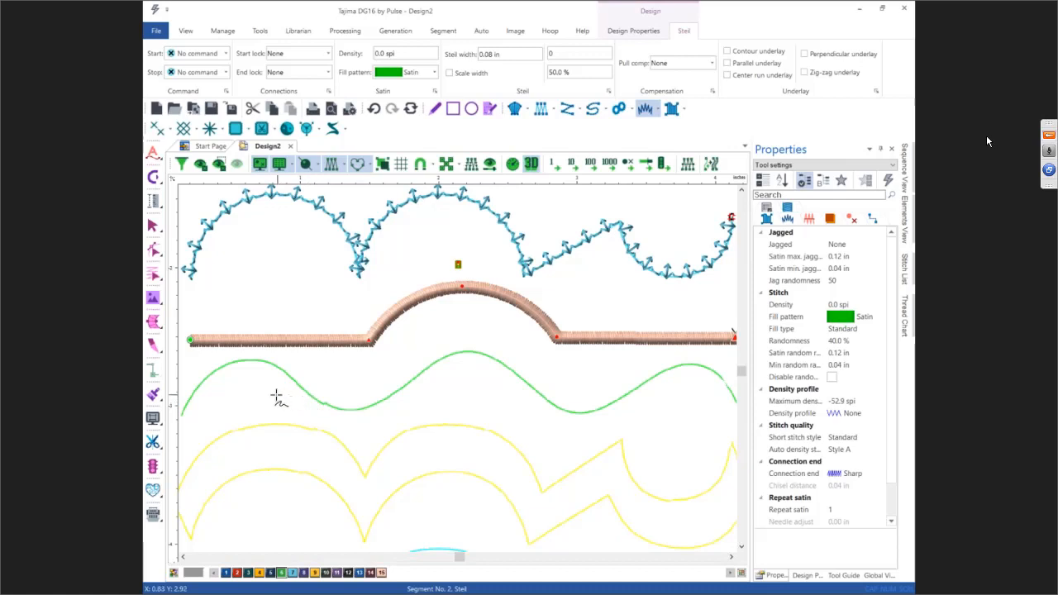
pyautogui.click(181, 413)
pyautogui.click(251, 359)
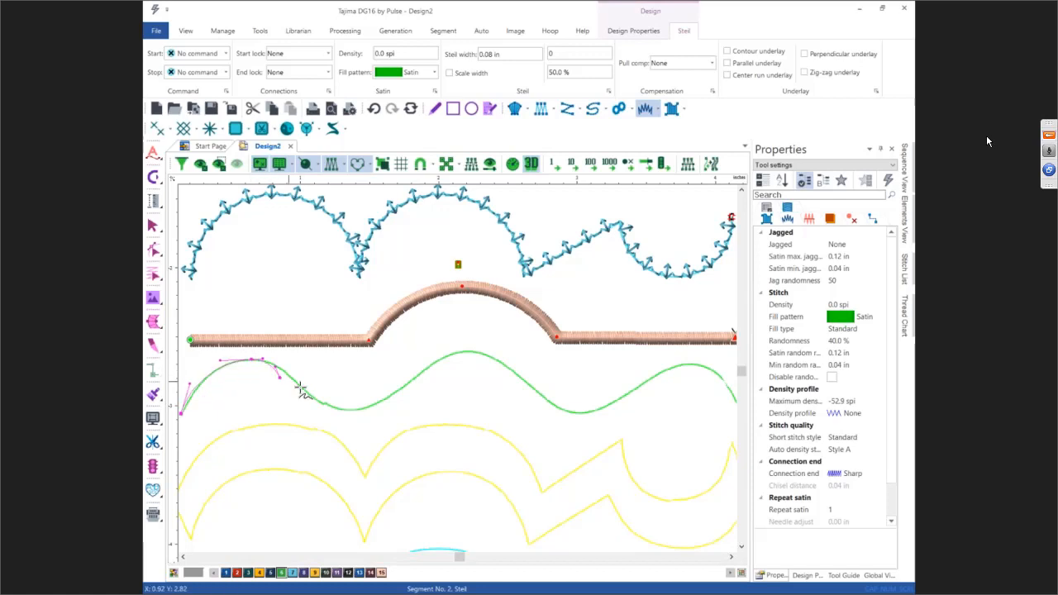
pyautogui.click(354, 410)
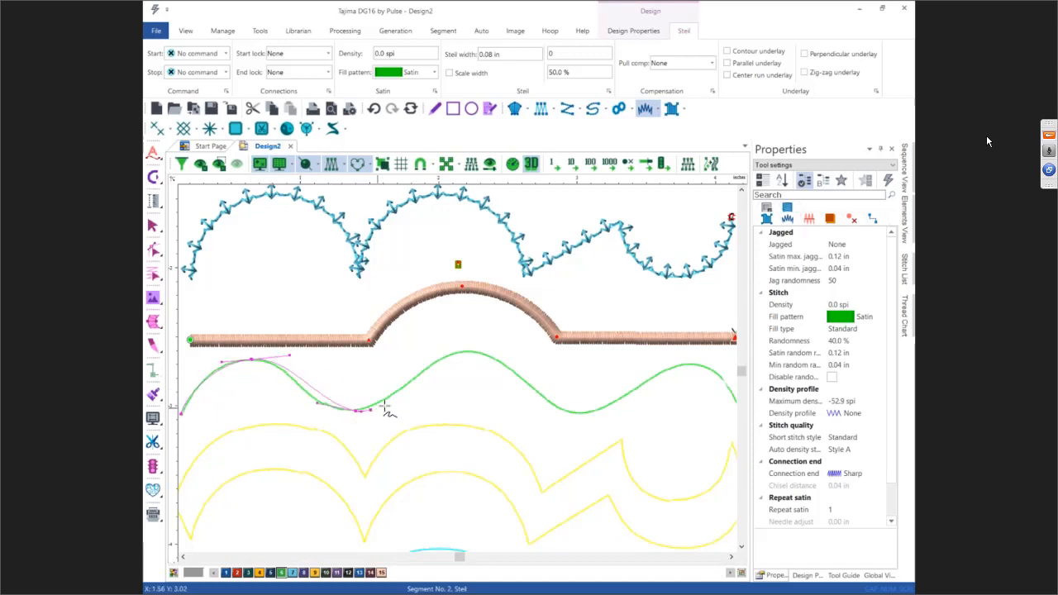
pyautogui.click(467, 350)
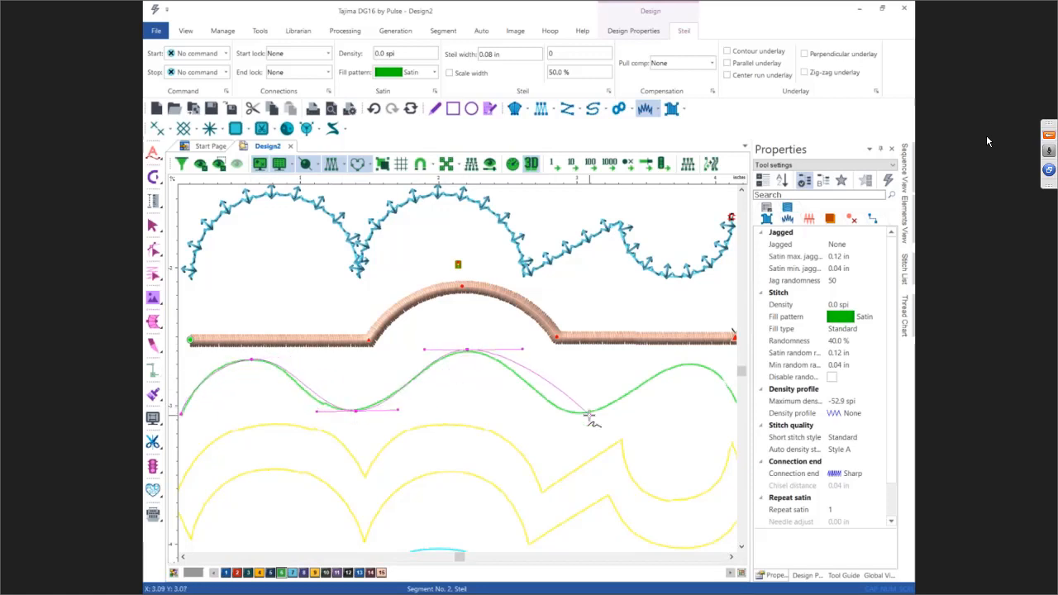
pyautogui.click(583, 410)
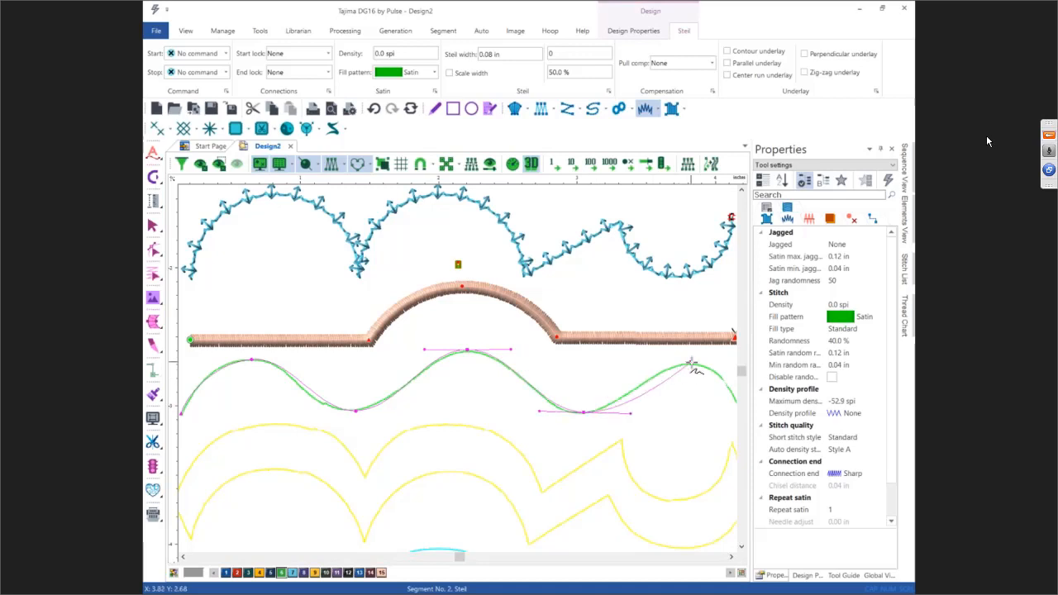
pyautogui.click(694, 364)
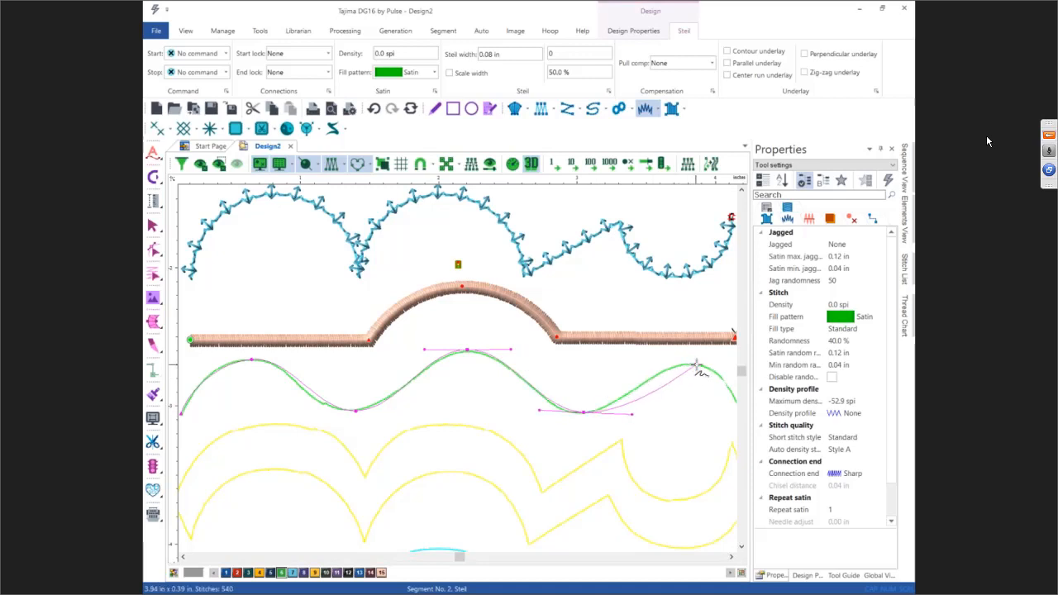
pyautogui.click(736, 405)
pyautogui.press('Return')
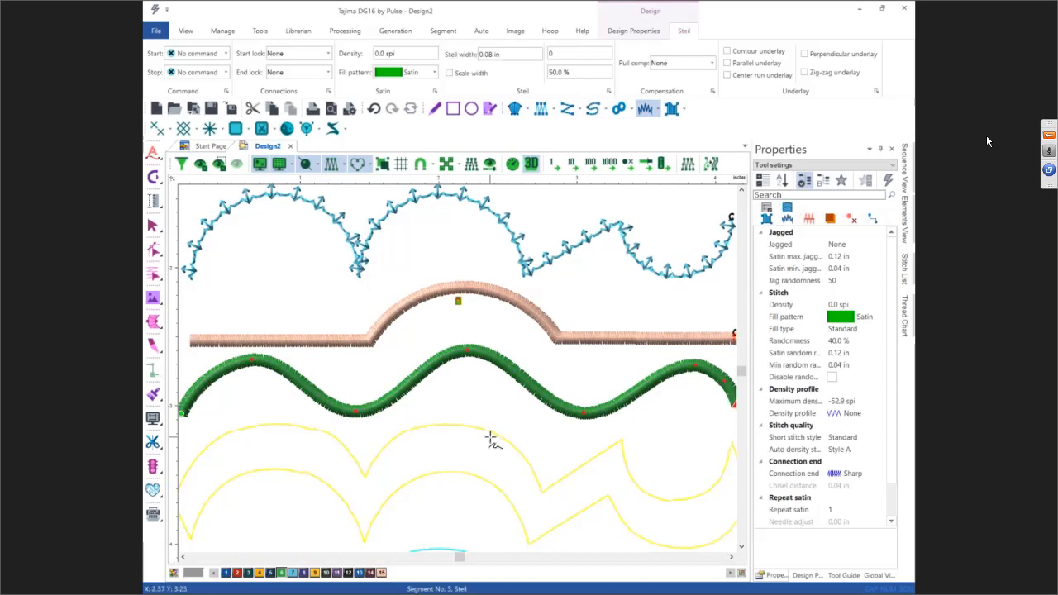
pyautogui.press('Escape')
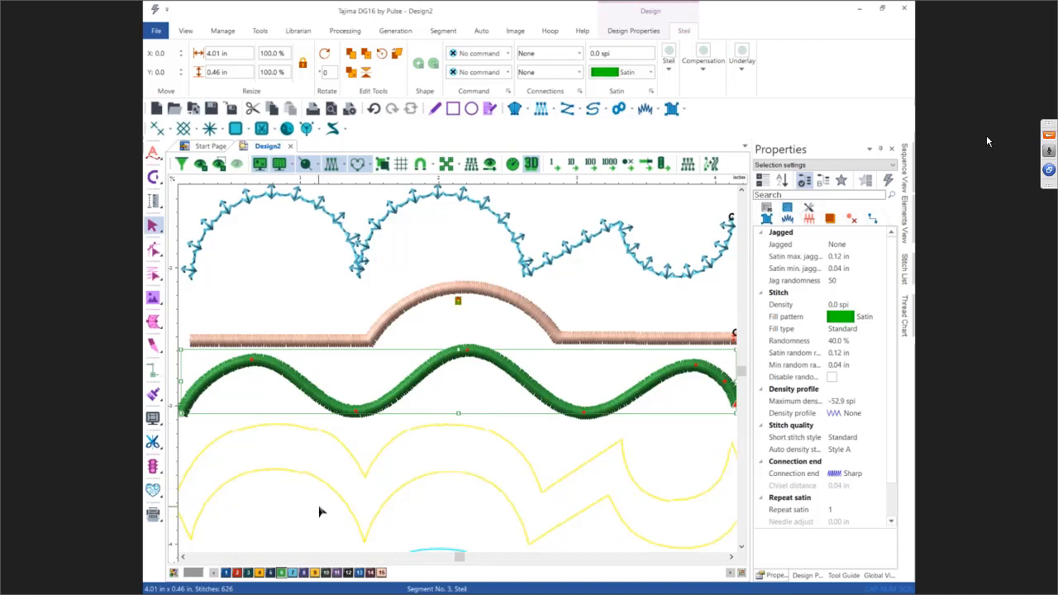
# Step: Set the wave Steil segment's thread color to 13
pyautogui.click(316, 572)
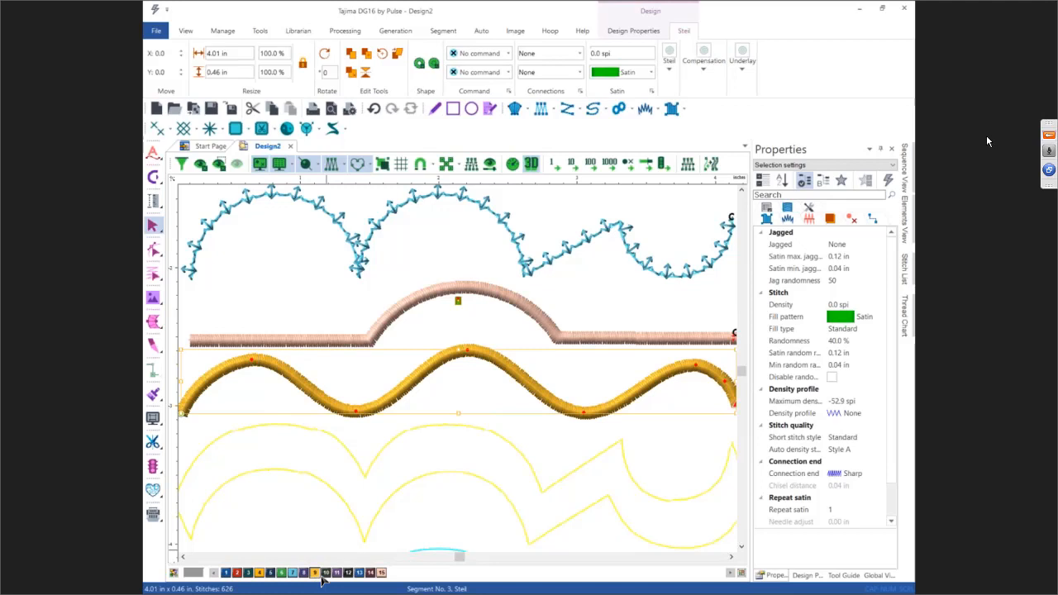
pyautogui.click(368, 572)
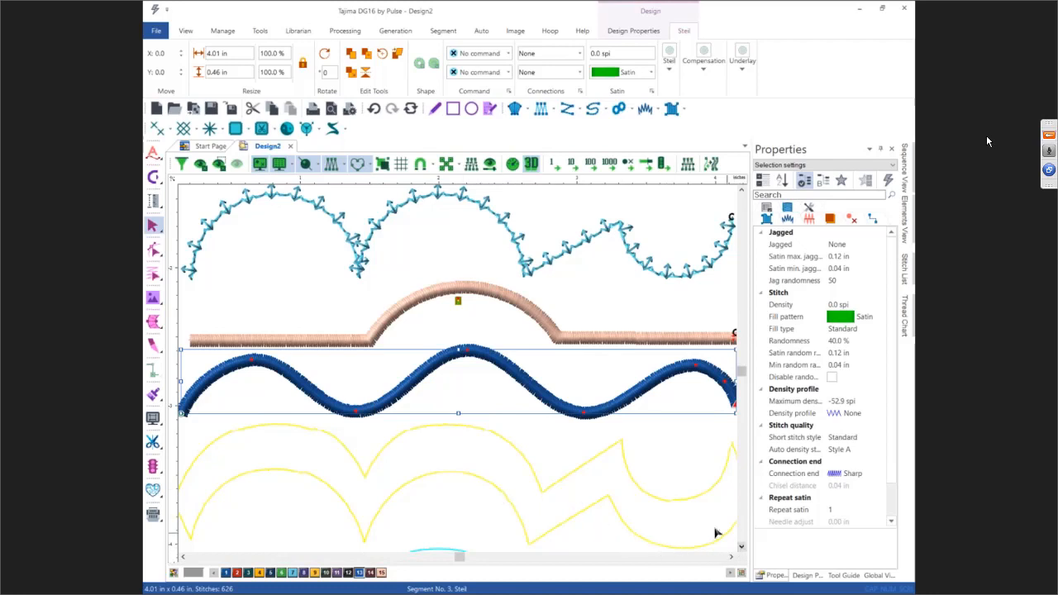
pyautogui.click(676, 506)
# Step: Start a freehand artwork segment in thread color 6 at the lower-left end of the green wave shapes
pyautogui.click(741, 547)
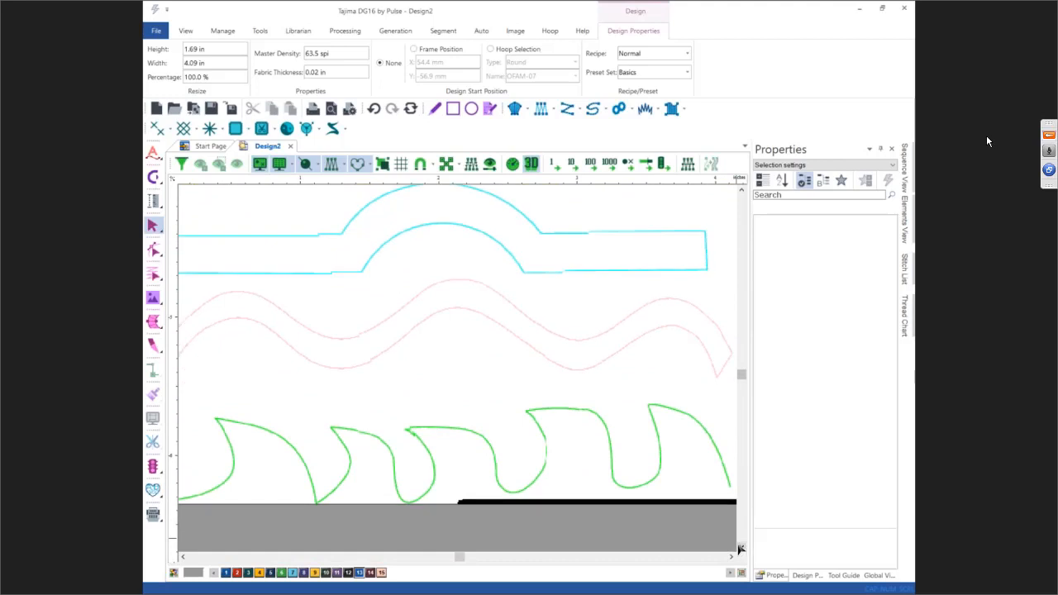
pyautogui.click(184, 556)
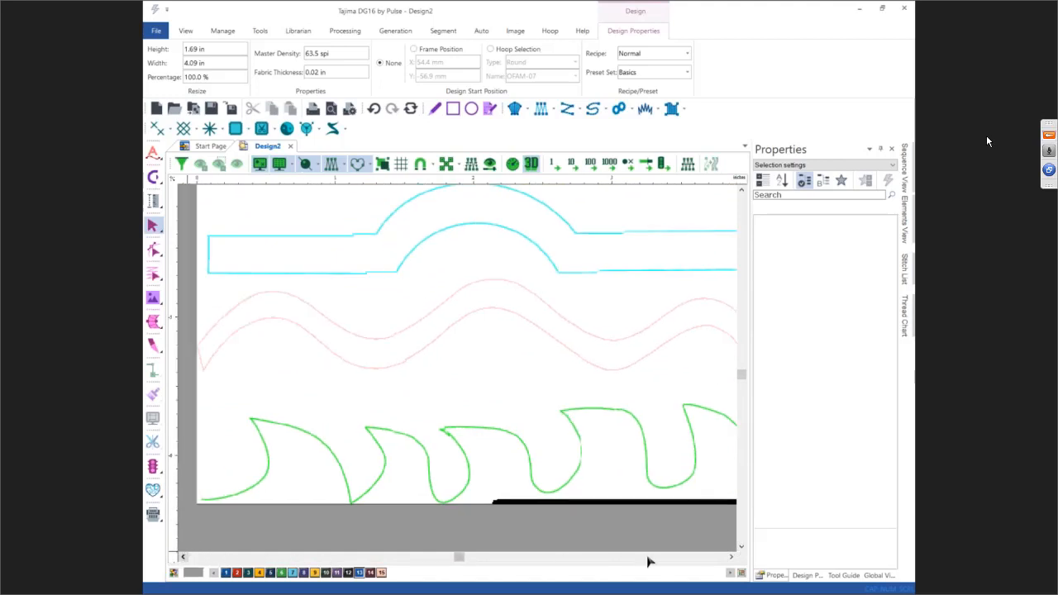
pyautogui.click(741, 547)
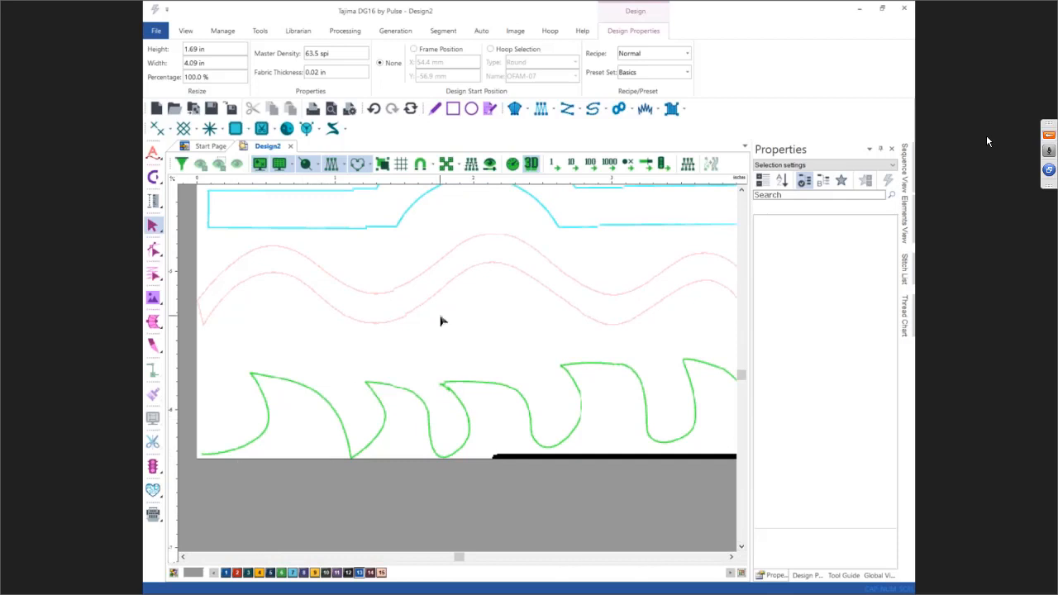
pyautogui.click(435, 108)
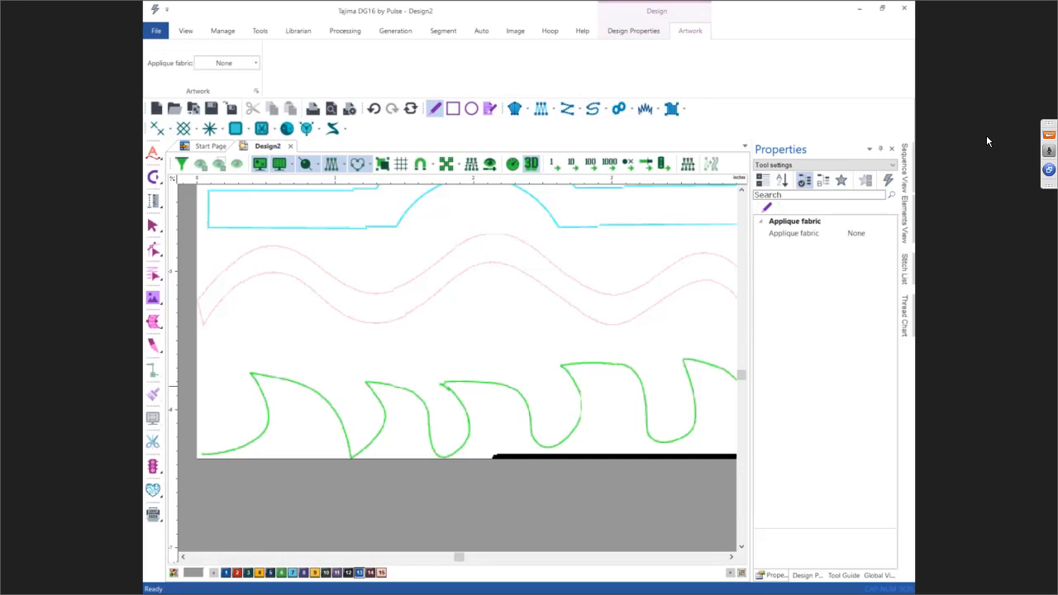
pyautogui.click(986, 141)
pyautogui.click(434, 114)
pyautogui.click(200, 454)
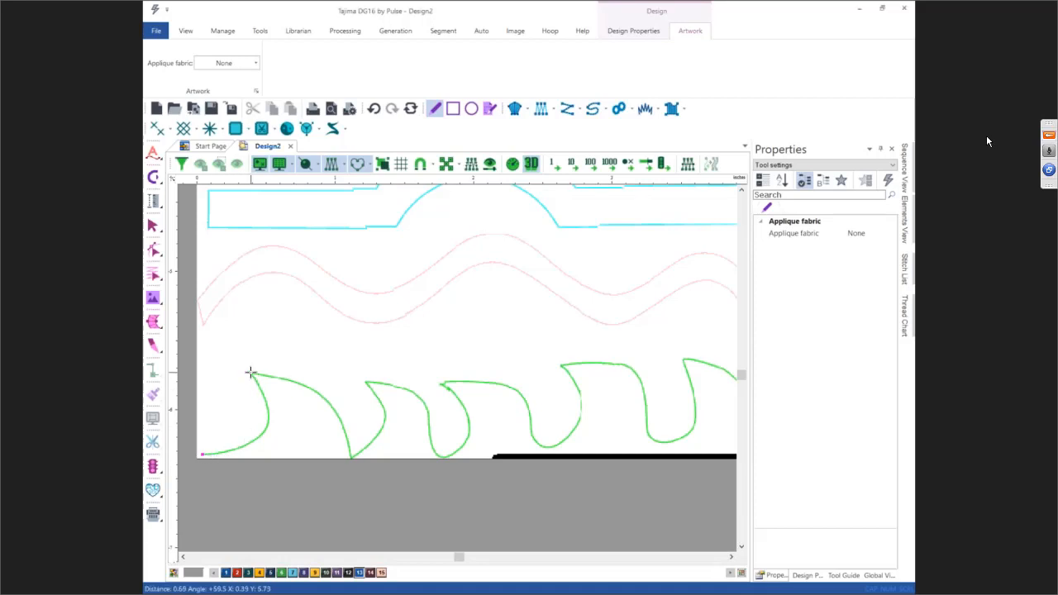
pyautogui.click(281, 572)
# Step: Trace the artwork curve over the first two green wave peaks and into the third, placing curve points along the outline
pyautogui.moveTo(251, 374); pyautogui.dragTo(196, 289)
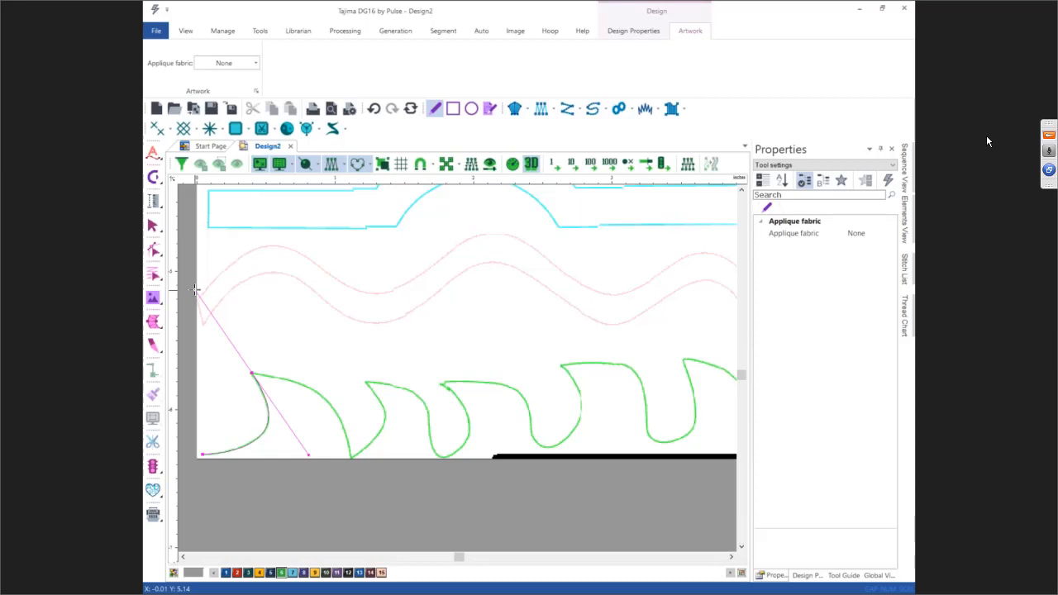
pyautogui.moveTo(195, 289); pyautogui.dragTo(288, 379)
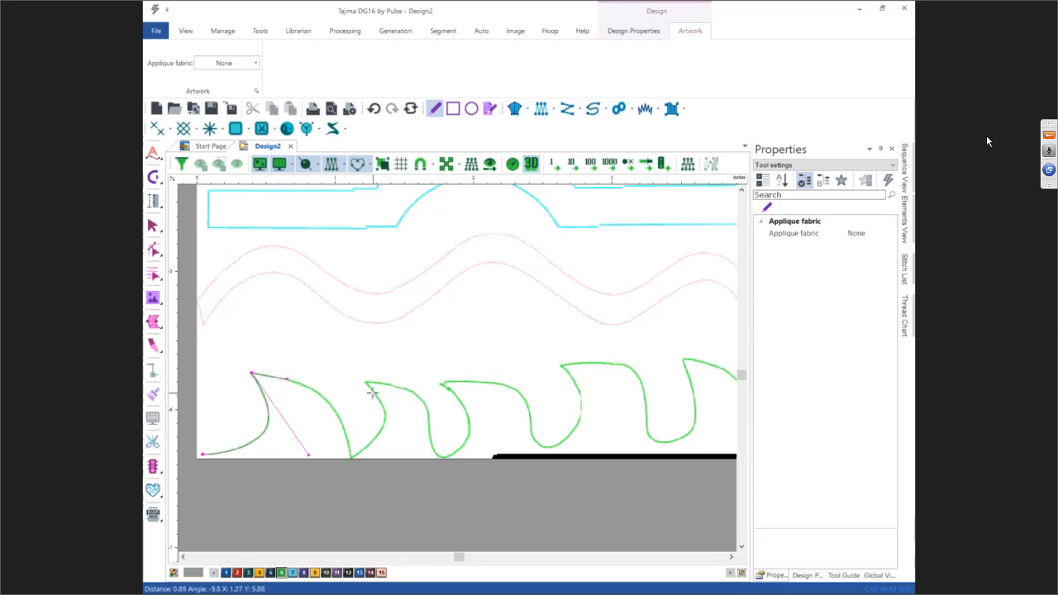
pyautogui.scroll(-2, 372, 392)
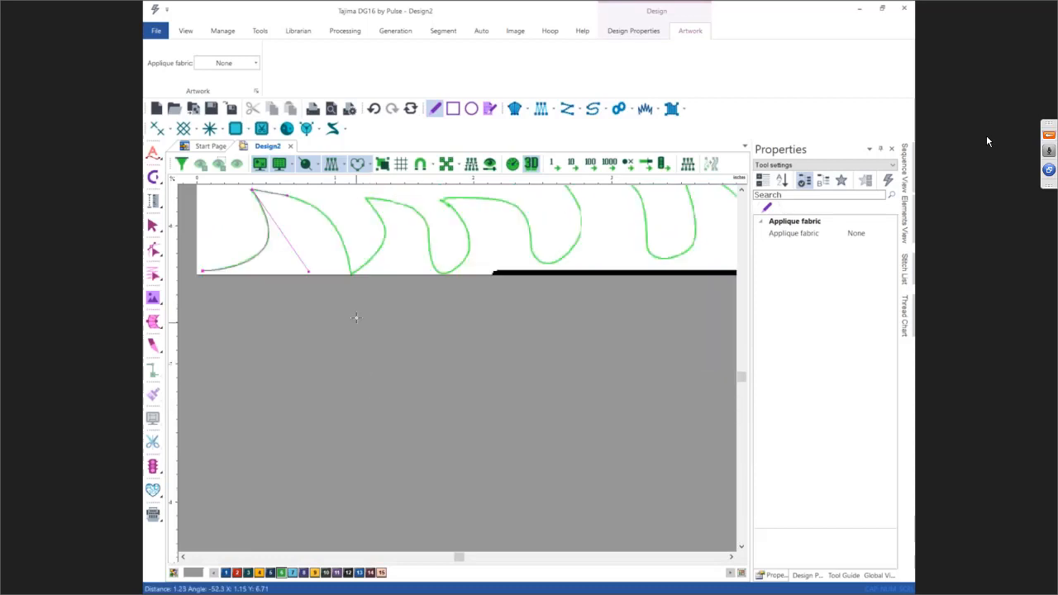
pyautogui.moveTo(351, 273); pyautogui.dragTo(356, 343)
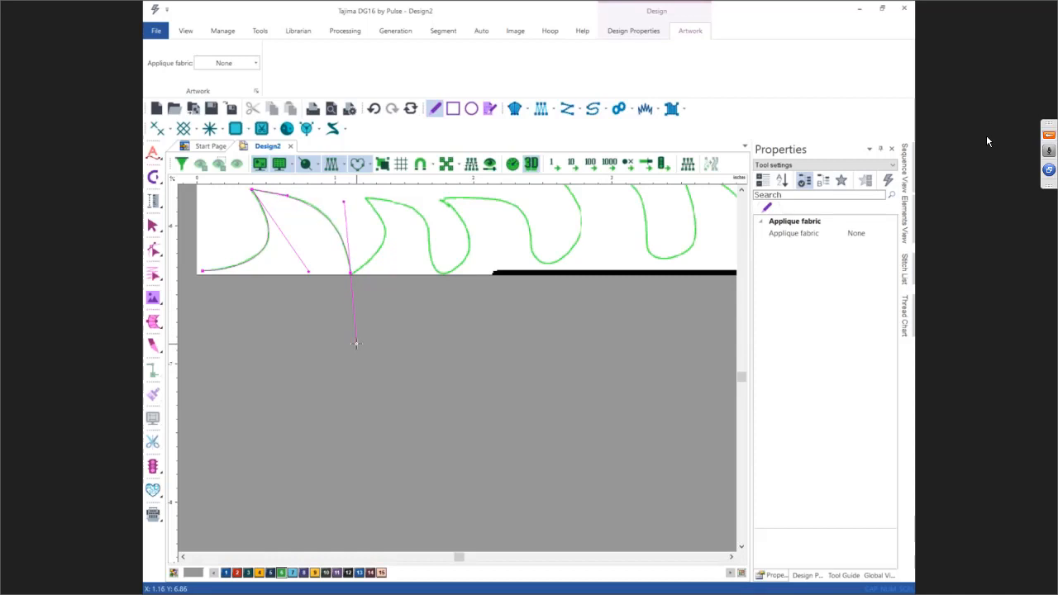
pyautogui.moveTo(357, 343); pyautogui.dragTo(357, 343)
pyautogui.scroll(2, 368, 262)
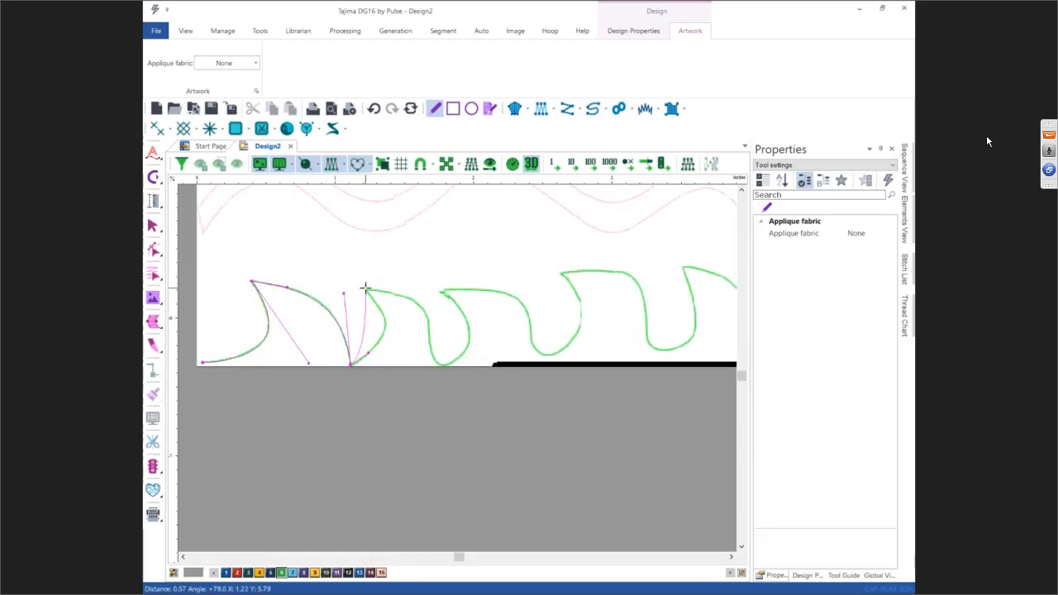
pyautogui.moveTo(365, 290); pyautogui.dragTo(387, 291)
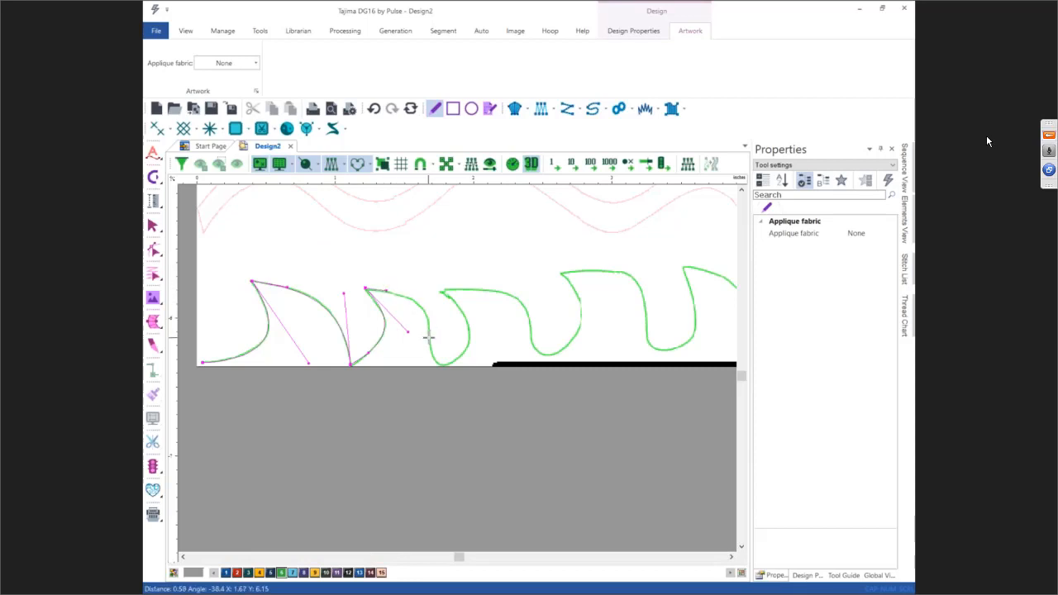
pyautogui.moveTo(429, 336)
pyautogui.mouseDown()
pyautogui.moveTo(424, 386)
pyautogui.moveTo(431, 353)
pyautogui.mouseUp()
pyautogui.moveTo(467, 347)
pyautogui.mouseDown()
pyautogui.moveTo(500, 312)
pyautogui.moveTo(471, 335)
pyautogui.mouseUp()
pyautogui.moveTo(442, 291); pyautogui.dragTo(469, 289)
pyautogui.moveTo(530, 329); pyautogui.dragTo(531, 381)
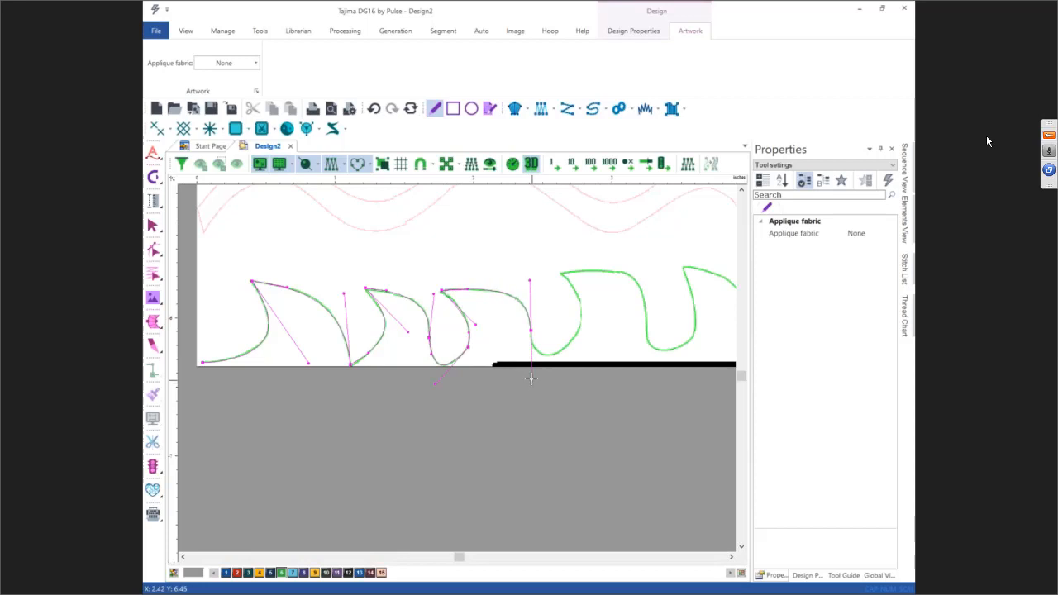
# Step: Continue the curve over the fourth wave peak and down its far side, removing one misplaced point
pyautogui.moveTo(531, 379); pyautogui.dragTo(529, 341)
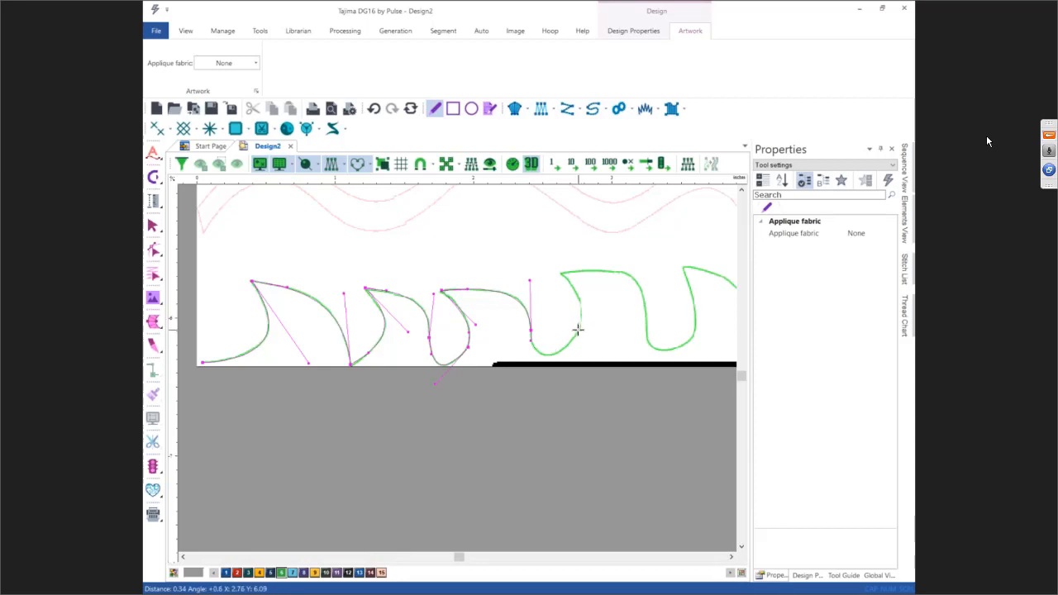
pyautogui.moveTo(578, 329)
pyautogui.mouseDown()
pyautogui.moveTo(616, 274)
pyautogui.moveTo(588, 321)
pyautogui.moveTo(581, 313)
pyautogui.mouseUp()
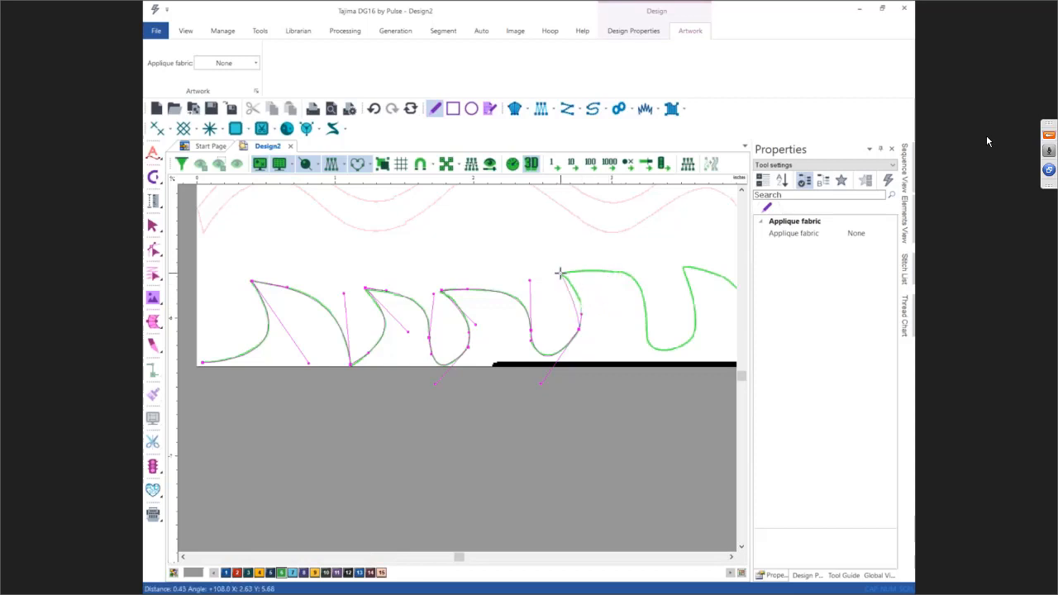
pyautogui.moveTo(560, 273); pyautogui.dragTo(581, 272)
pyautogui.moveTo(646, 316); pyautogui.dragTo(640, 417)
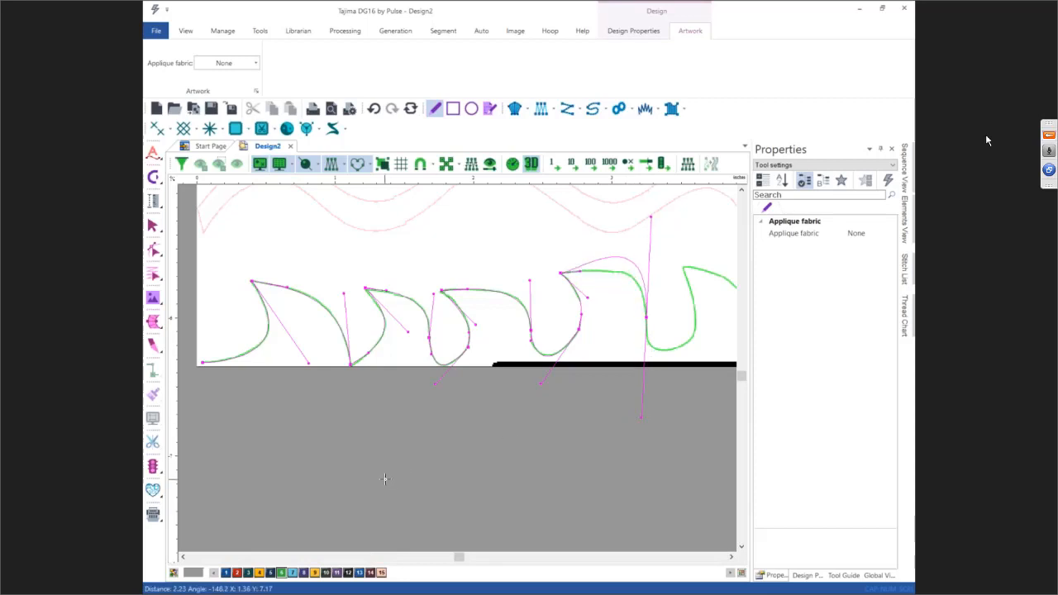
pyautogui.press('BackSpace')
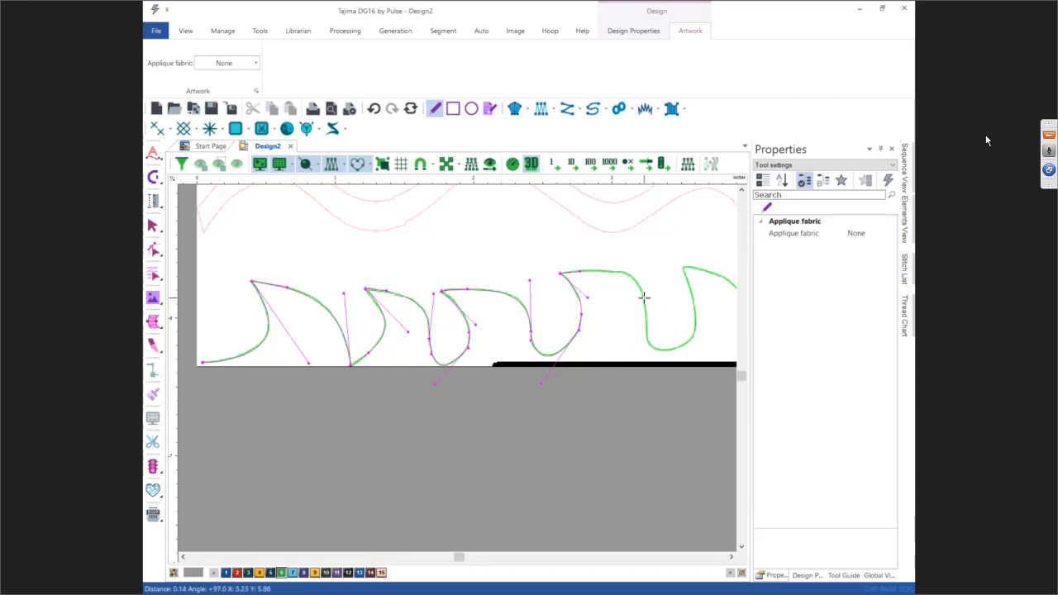
pyautogui.moveTo(643, 298); pyautogui.dragTo(649, 337)
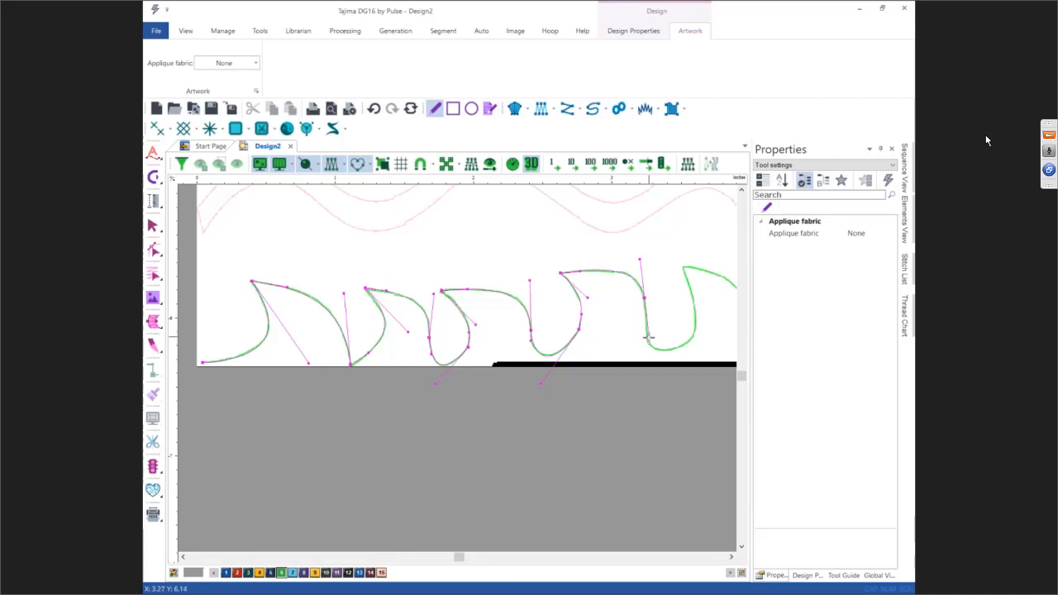
pyautogui.moveTo(650, 337); pyautogui.dragTo(647, 337)
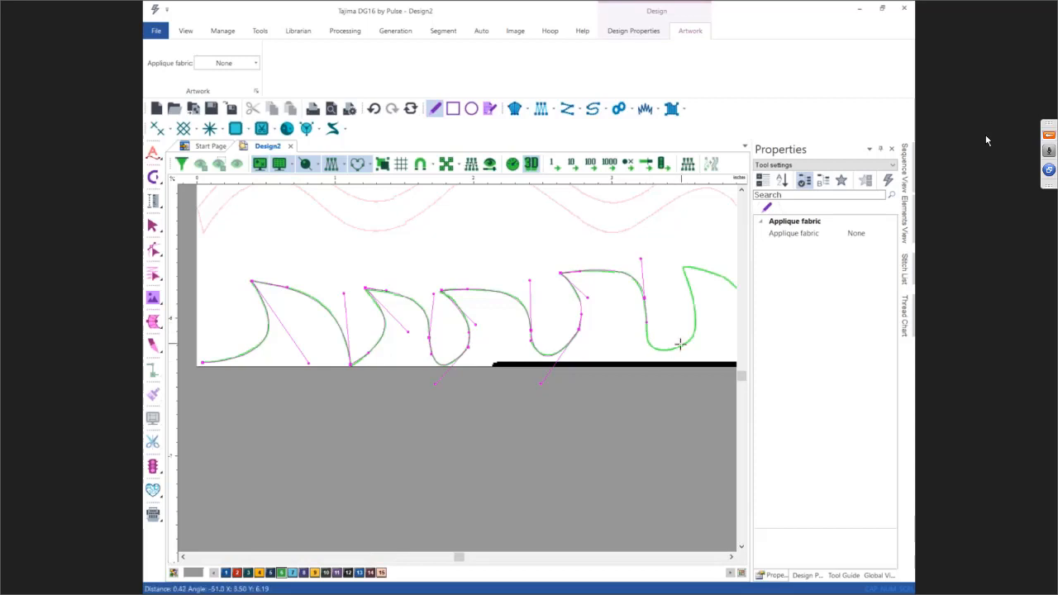
# Step: Trace the last green wave to its right end and finish the artwork segment
pyautogui.press('Right')
pyautogui.click(534, 349)
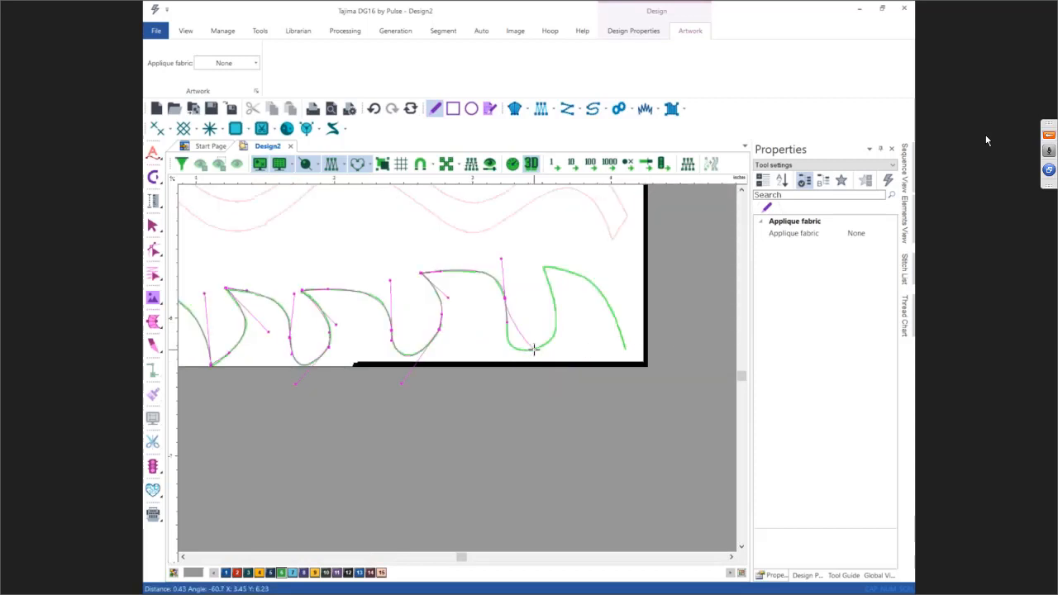
pyautogui.moveTo(534, 350); pyautogui.dragTo(569, 340)
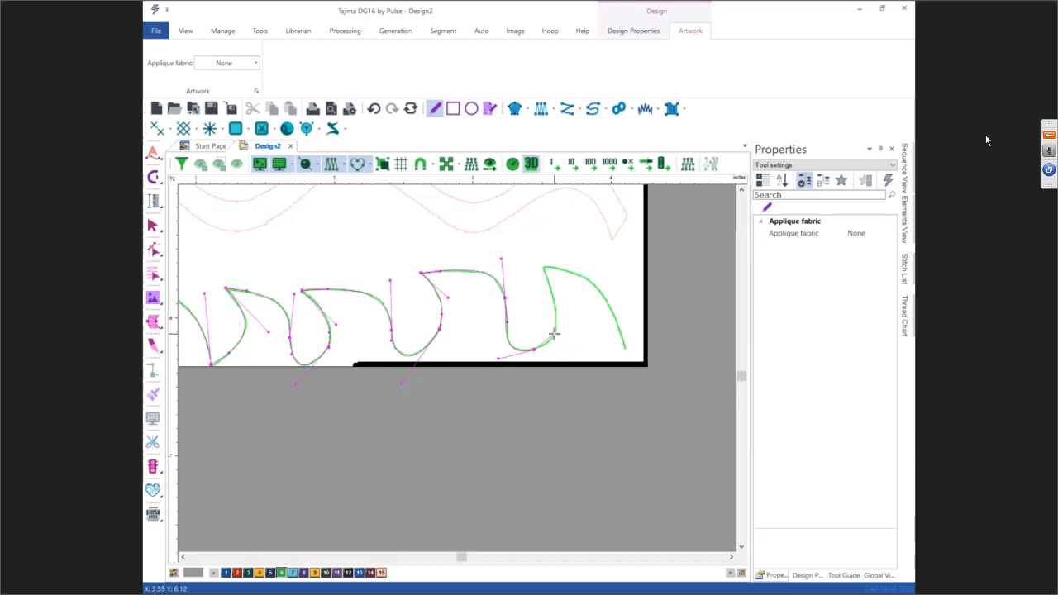
pyautogui.click(542, 259)
pyautogui.moveTo(542, 258); pyautogui.dragTo(563, 268)
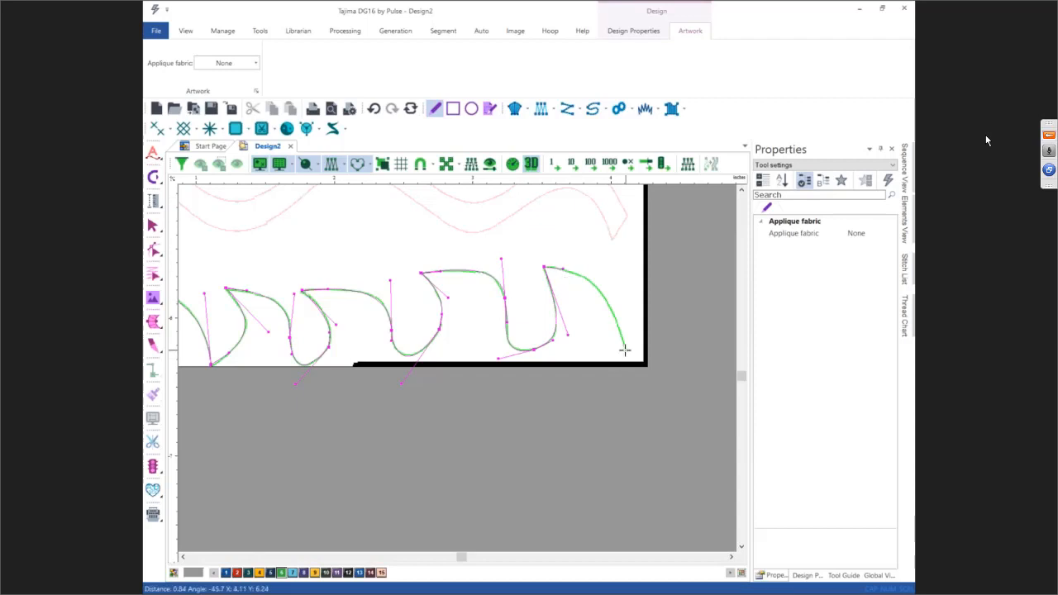
pyautogui.moveTo(624, 348); pyautogui.dragTo(641, 427)
pyautogui.press('Return')
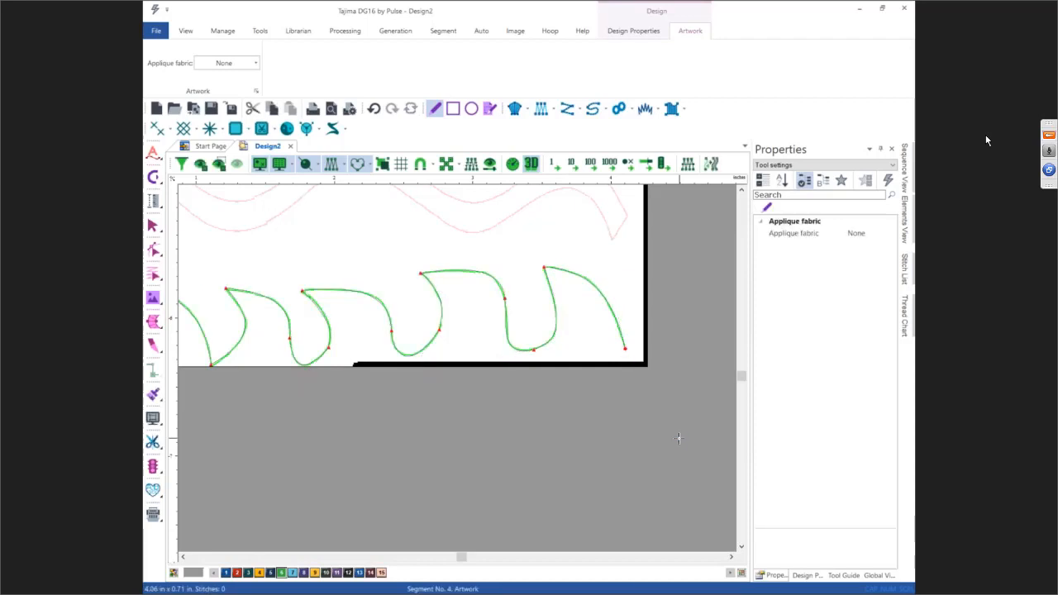
# Step: Convert the green artwork segment into a Steil segment
pyautogui.press('Escape')
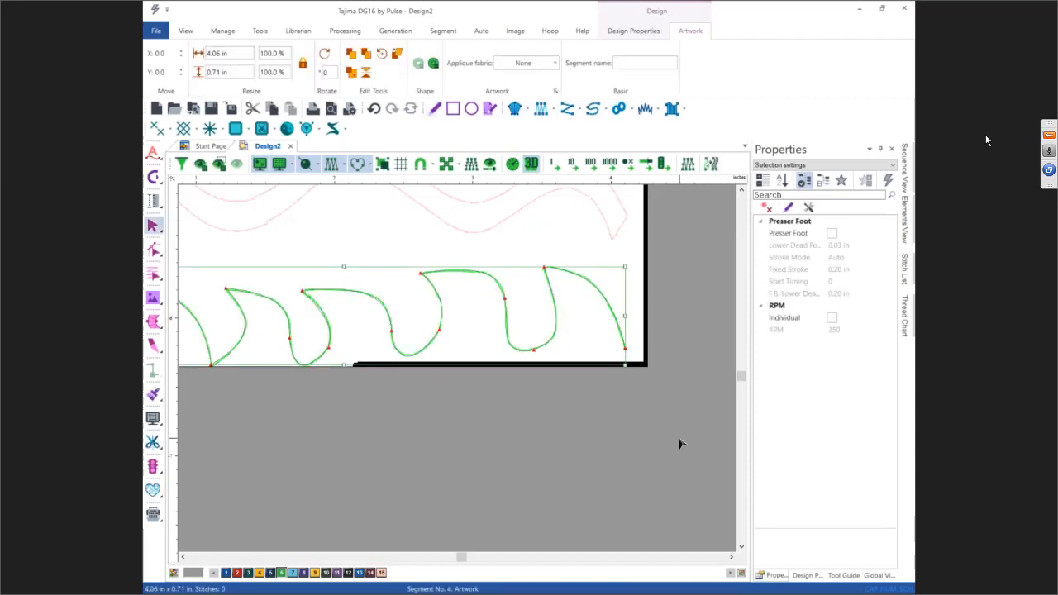
pyautogui.press('0')
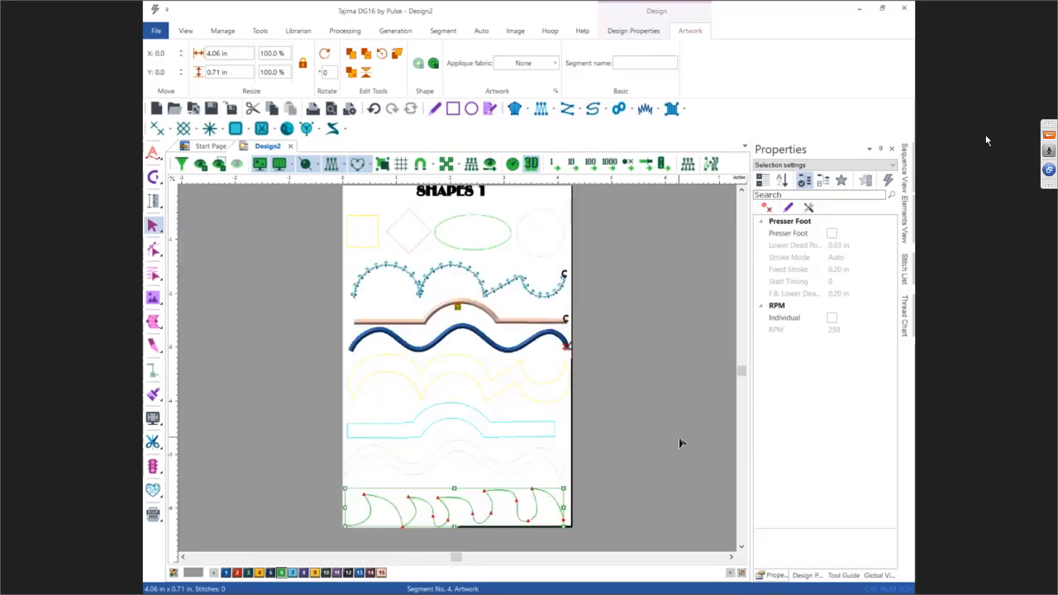
pyautogui.hotkey('shift', '0')
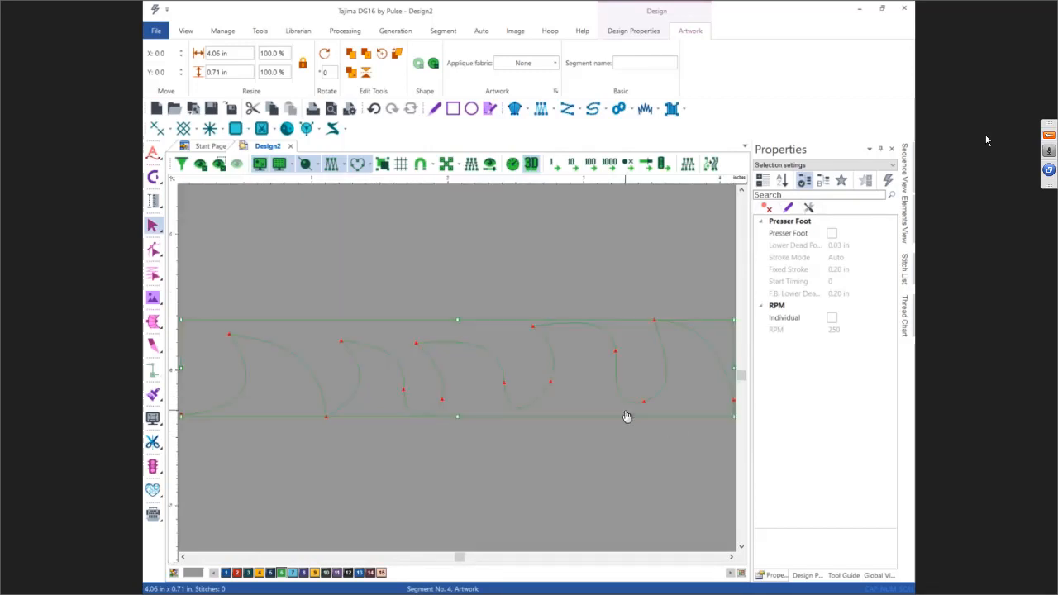
pyautogui.rightClick(546, 376)
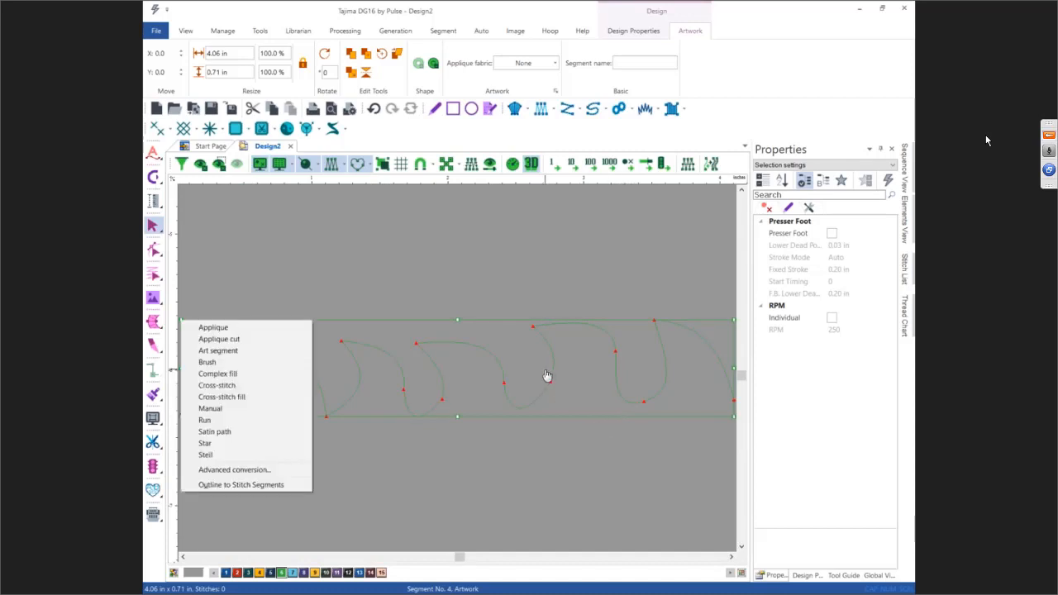
pyautogui.click(206, 455)
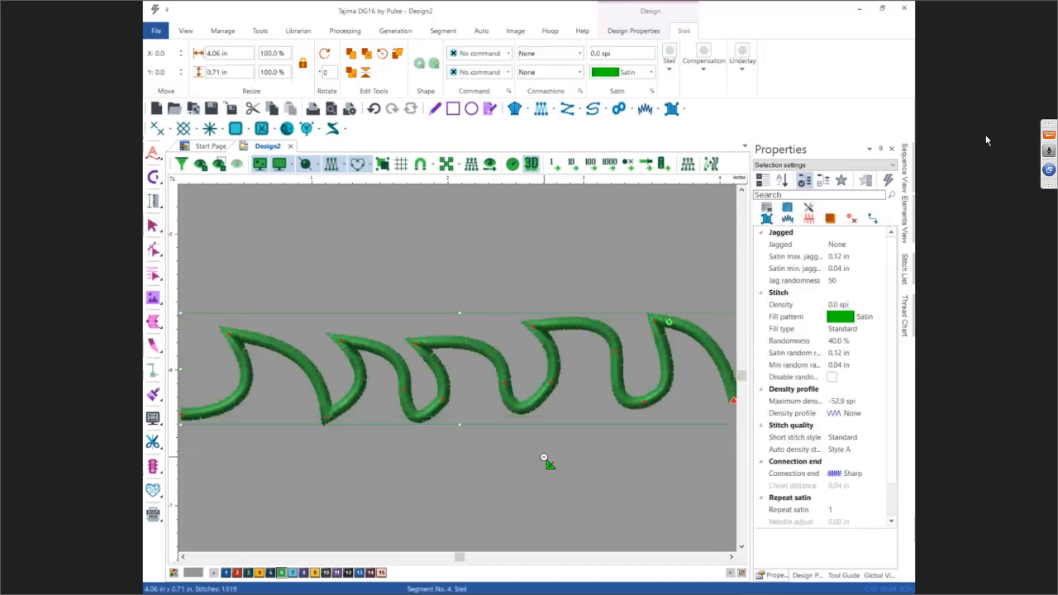
# Step: Set the green Steil segment's Auto-Cornering type to Auto
pyautogui.press('Escape')
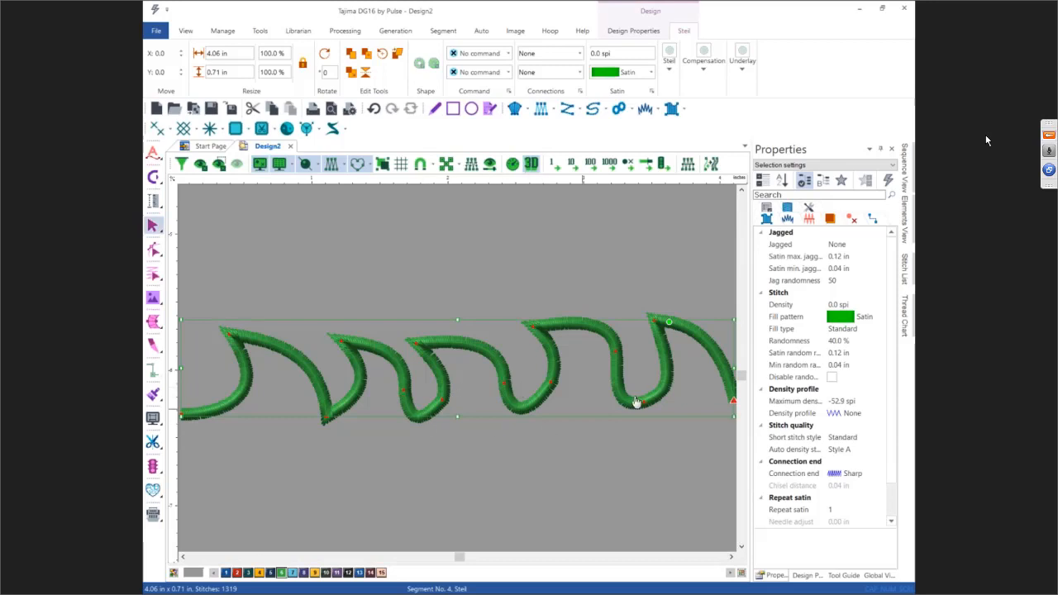
pyautogui.click(788, 221)
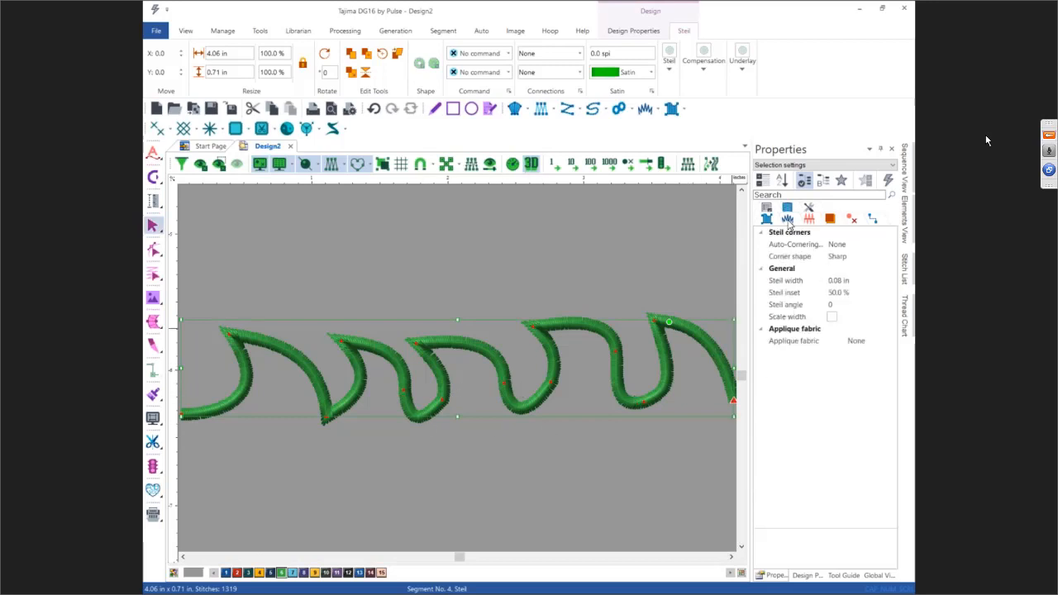
pyautogui.click(851, 246)
pyautogui.click(878, 245)
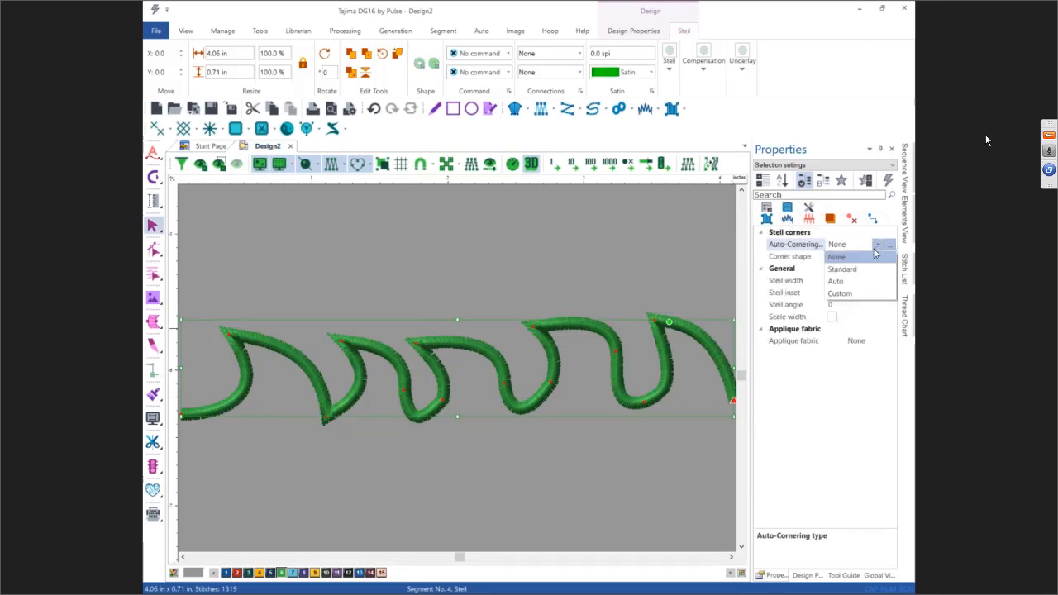
pyautogui.click(836, 283)
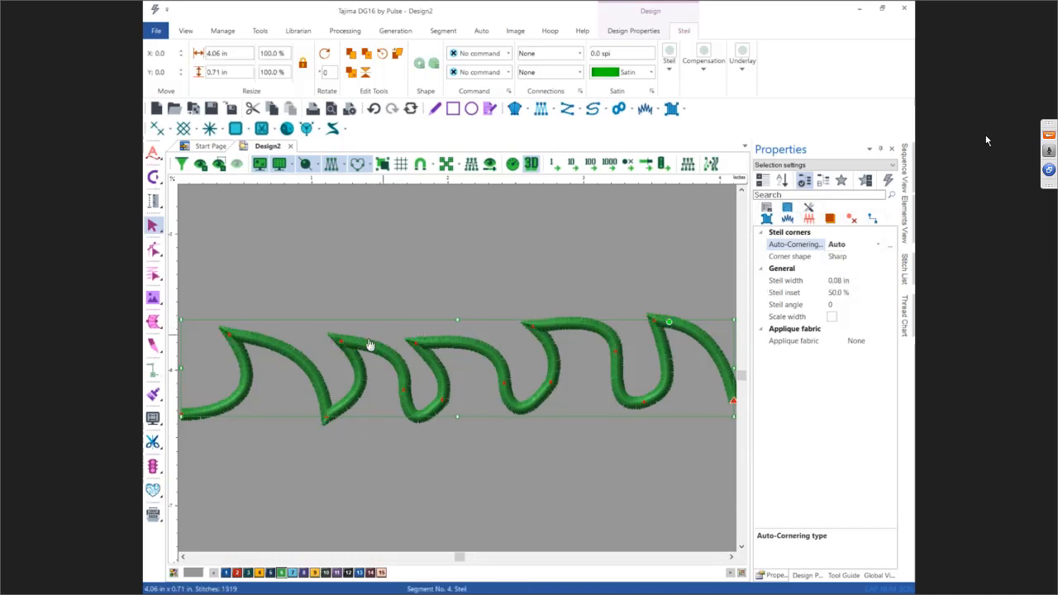
pyautogui.click(617, 261)
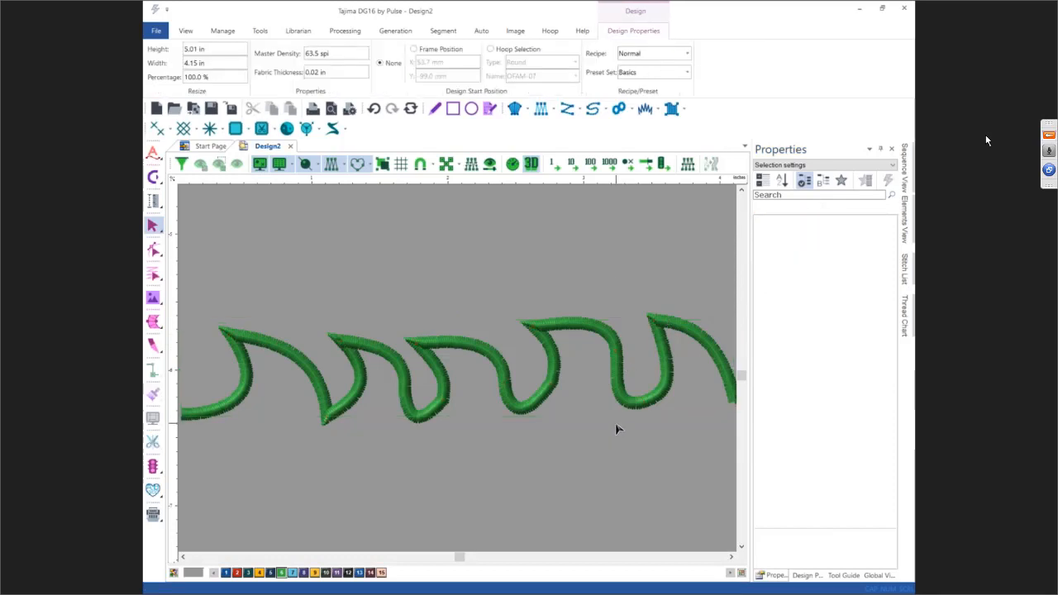
pyautogui.press('0')
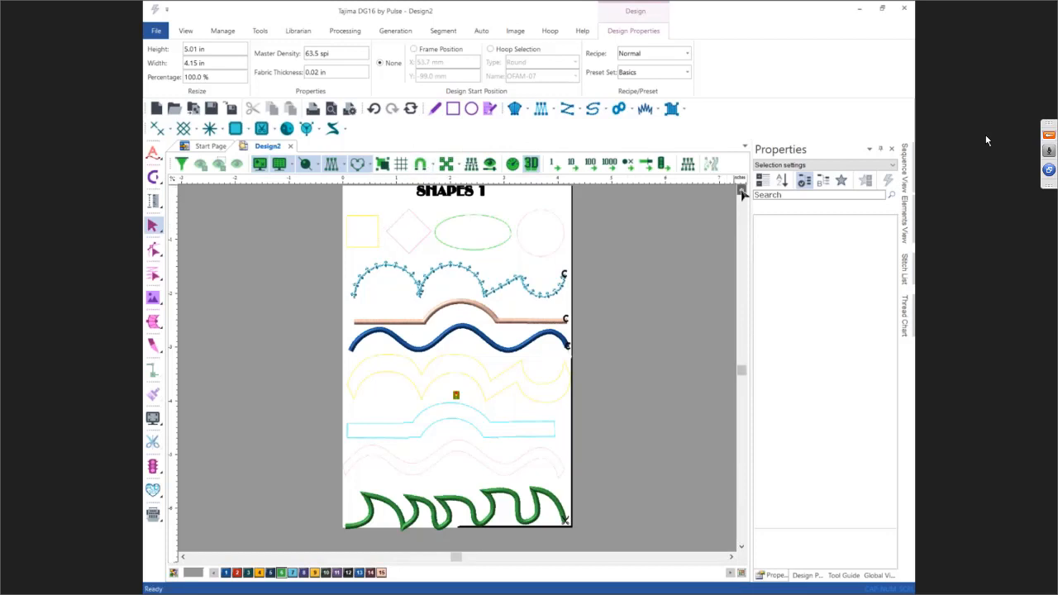
pyautogui.click(740, 189)
pyautogui.scroll(1, 369, 248)
pyautogui.scroll(2, 370, 247)
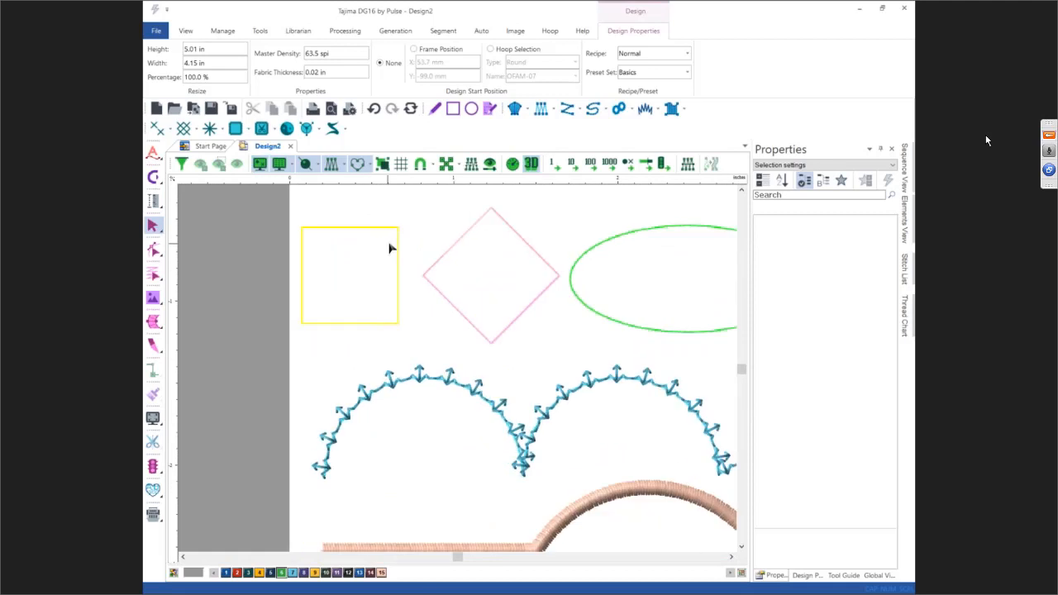
# Step: Draw a rectangle artwork segment in thread color 9 over the yellow square, about 0.59 in by 0.59 in
pyautogui.scroll(1, 370, 253)
pyautogui.scroll(1, 370, 255)
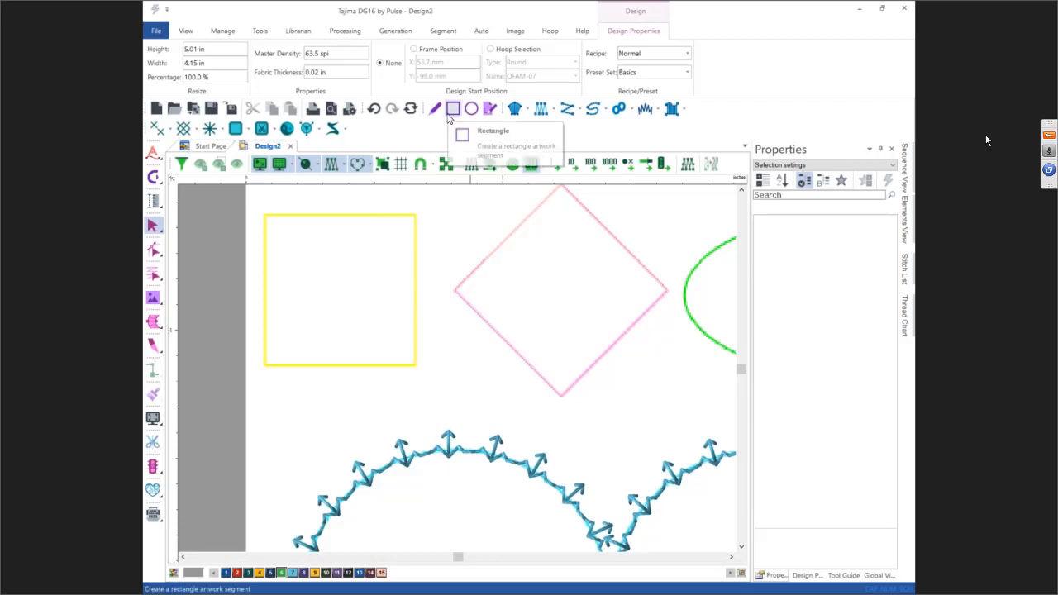
pyautogui.click(450, 115)
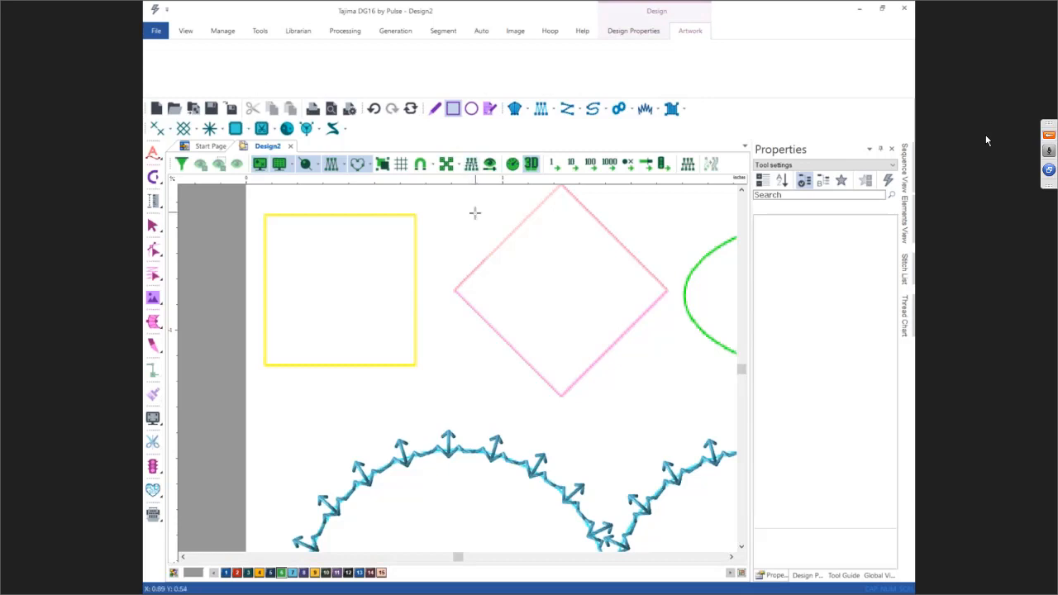
pyautogui.click(315, 573)
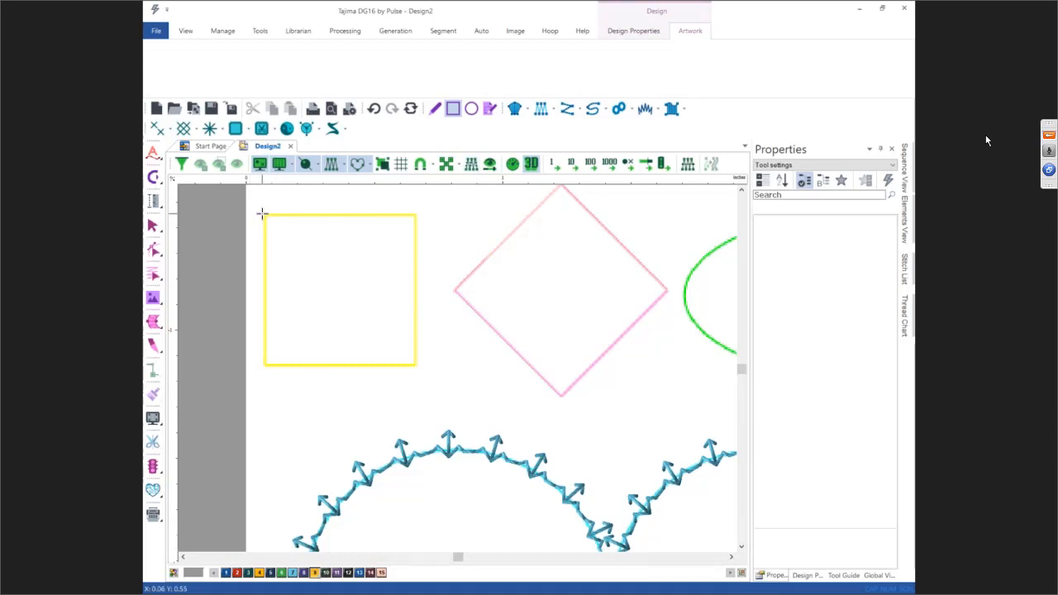
pyautogui.moveTo(265, 214)
pyautogui.mouseDown()
pyautogui.moveTo(278, 255)
pyautogui.moveTo(500, 373)
pyautogui.moveTo(253, 446)
pyautogui.moveTo(553, 397)
pyautogui.moveTo(437, 389)
pyautogui.moveTo(700, 377)
pyautogui.moveTo(438, 337)
pyautogui.moveTo(591, 369)
pyautogui.moveTo(383, 302)
pyautogui.moveTo(383, 322)
pyautogui.moveTo(595, 471)
pyautogui.moveTo(419, 357)
pyautogui.mouseUp()
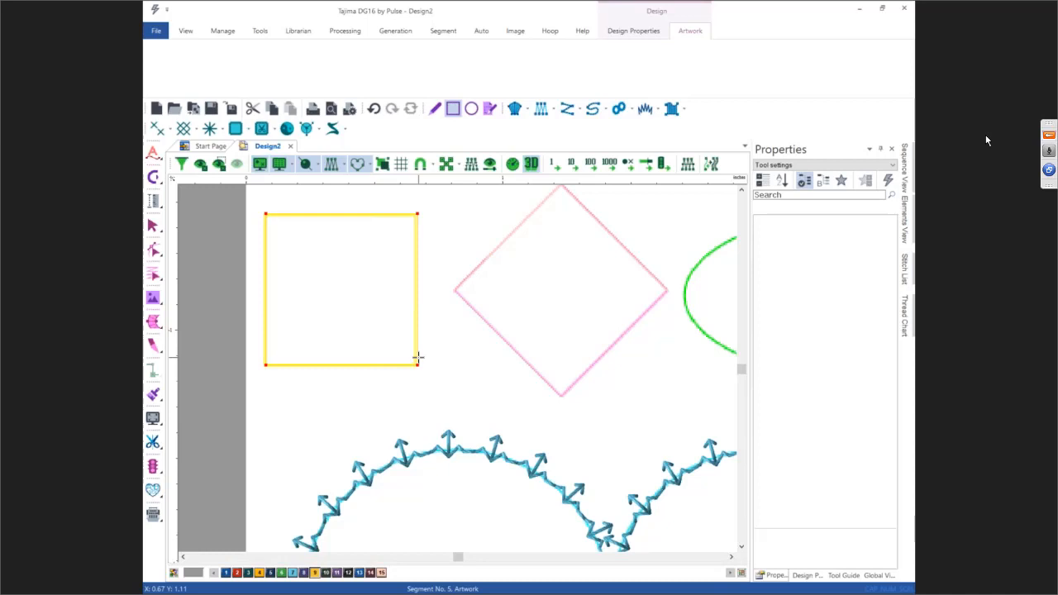
pyautogui.press('Escape')
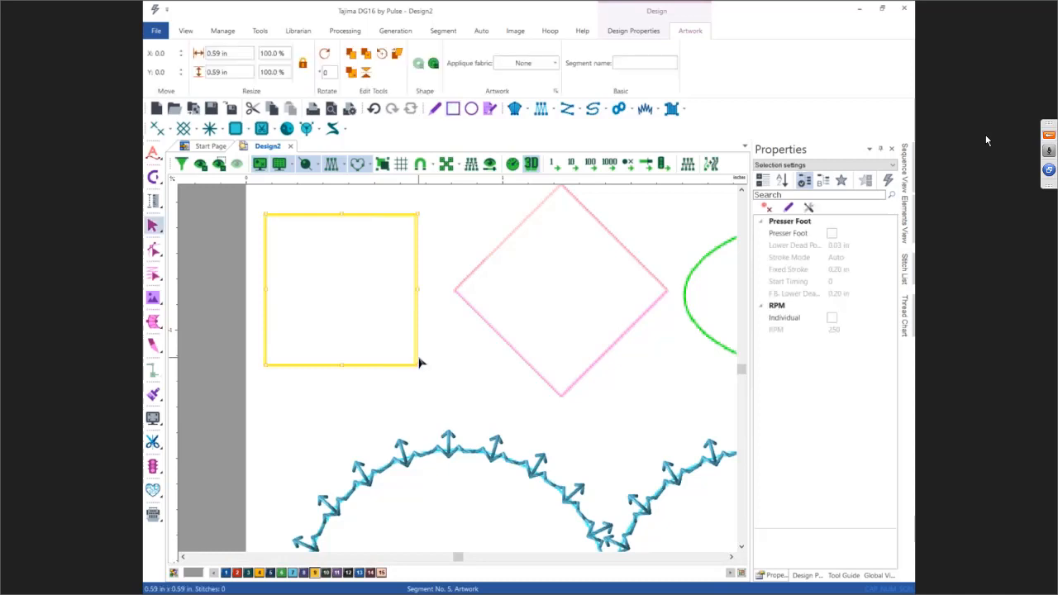
# Step: Convert the rectangle to a Complex fill and set its stitch direction diagonally across the square
pyautogui.rightClick(419, 362)
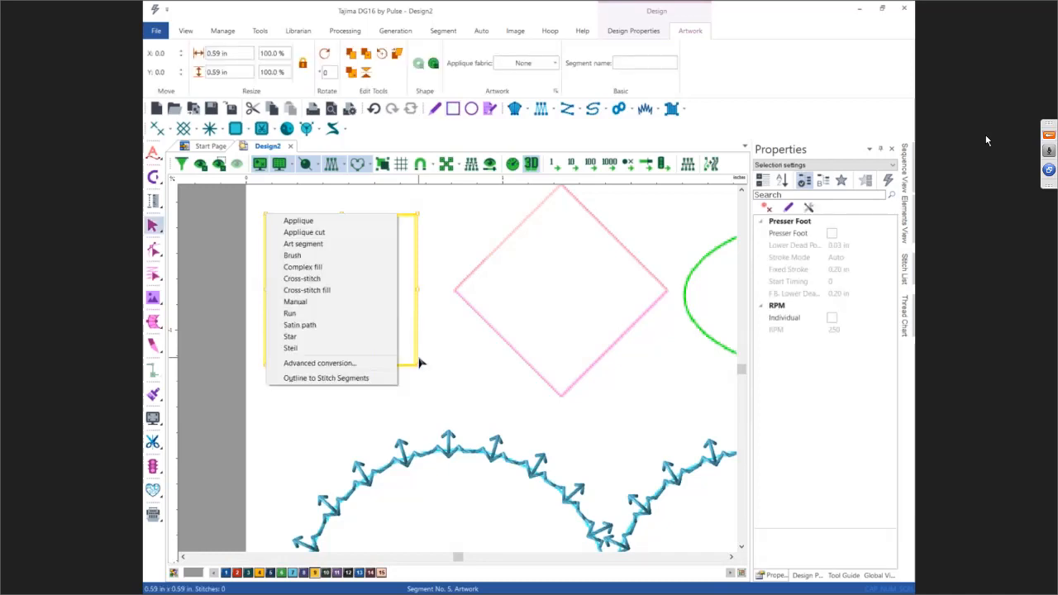
pyautogui.click(327, 268)
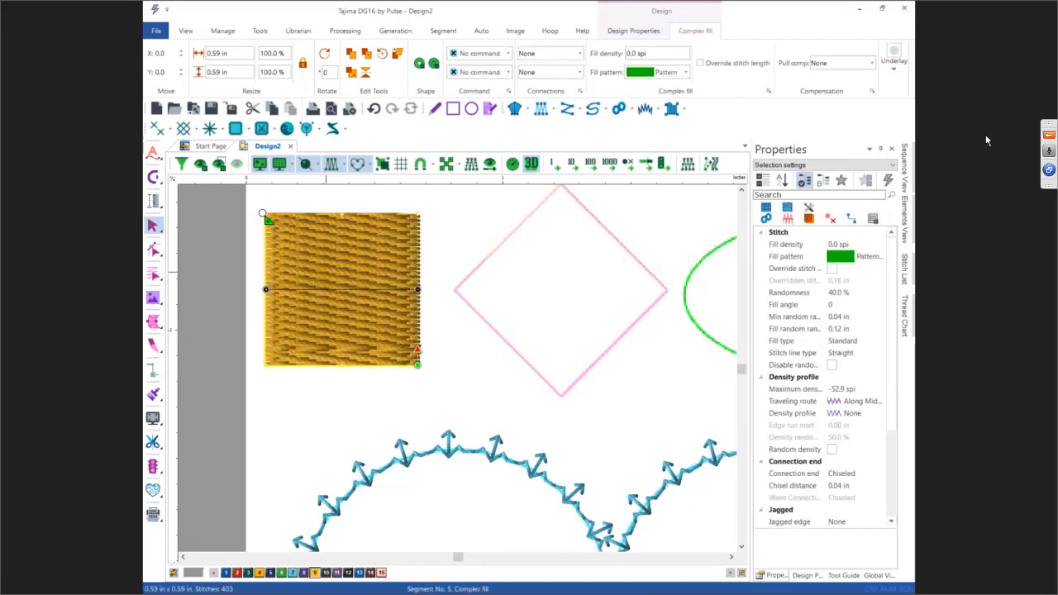
pyautogui.click(263, 213)
pyautogui.click(417, 365)
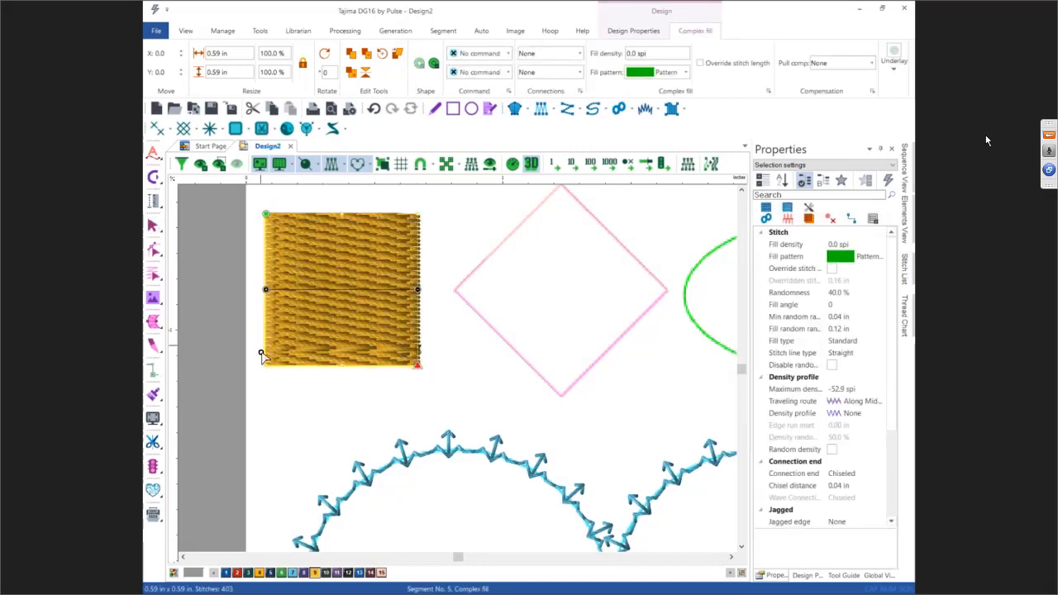
pyautogui.moveTo(263, 358); pyautogui.dragTo(419, 214)
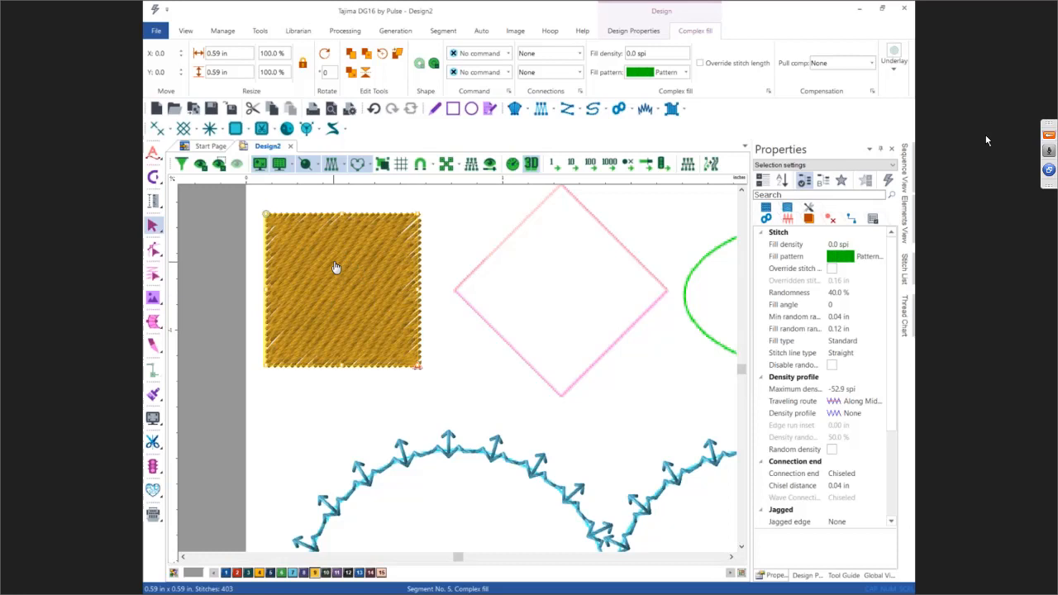
# Step: Add an automatic Steil Border around the complex fill square
pyautogui.rightClick(336, 266)
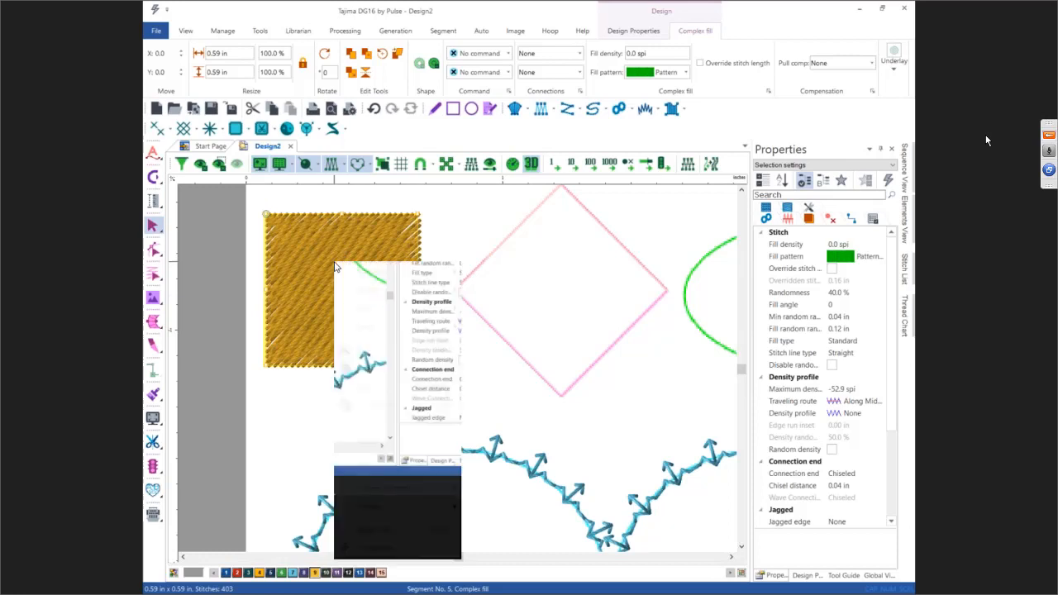
pyautogui.moveTo(352, 306)
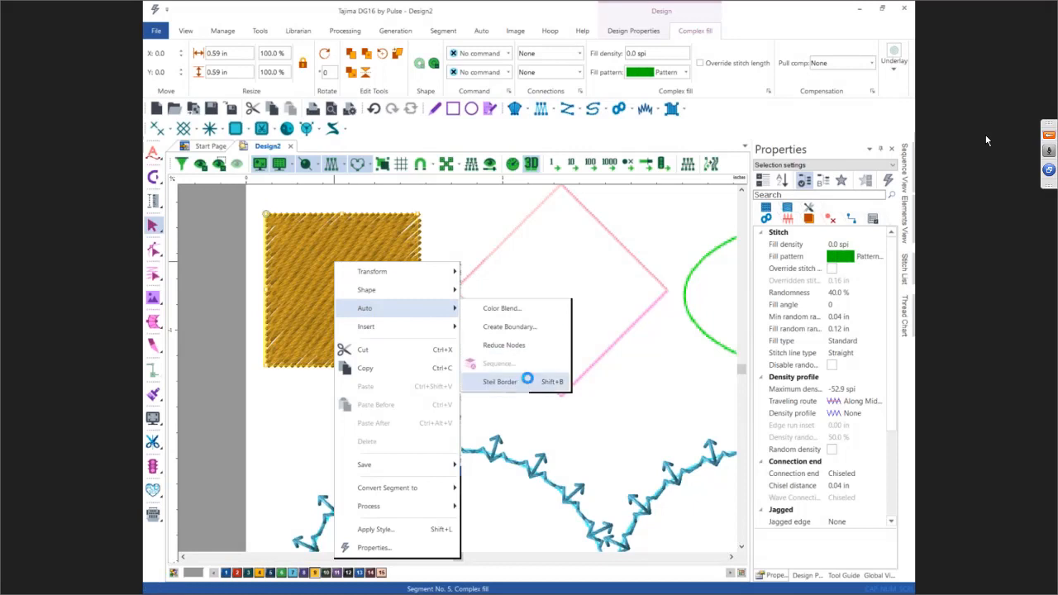
pyautogui.click(527, 381)
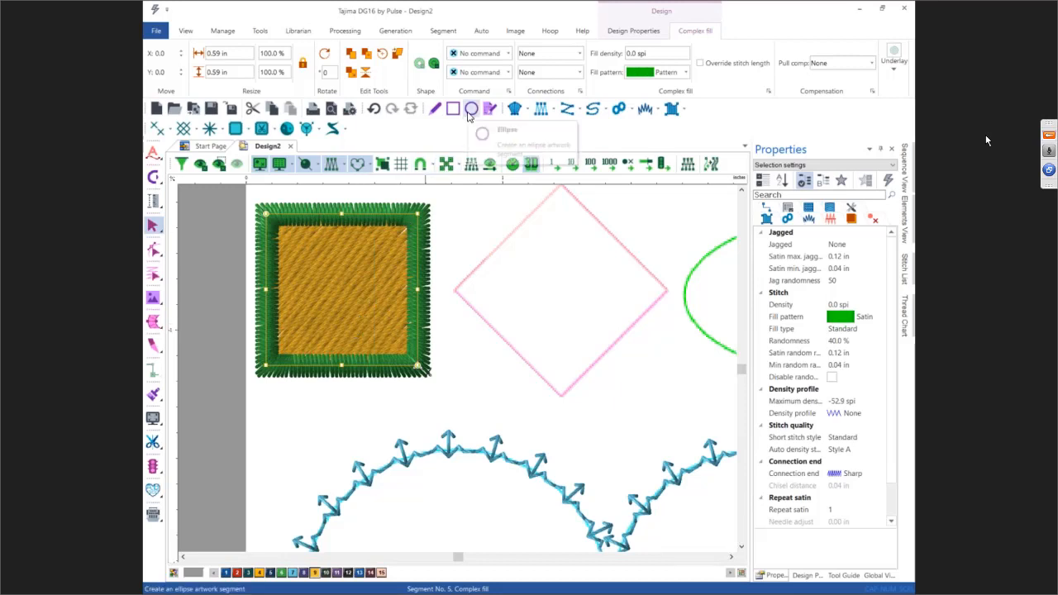
# Step: Draw an ellipse artwork circle about 0.28 in wide in the middle of the filled square
pyautogui.click(469, 113)
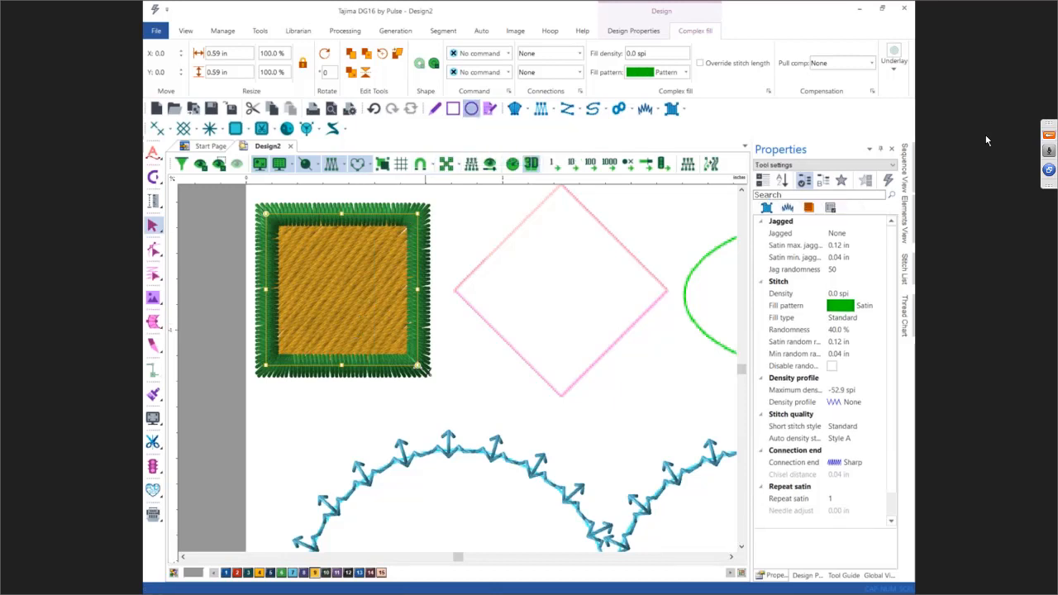
pyautogui.click(305, 259)
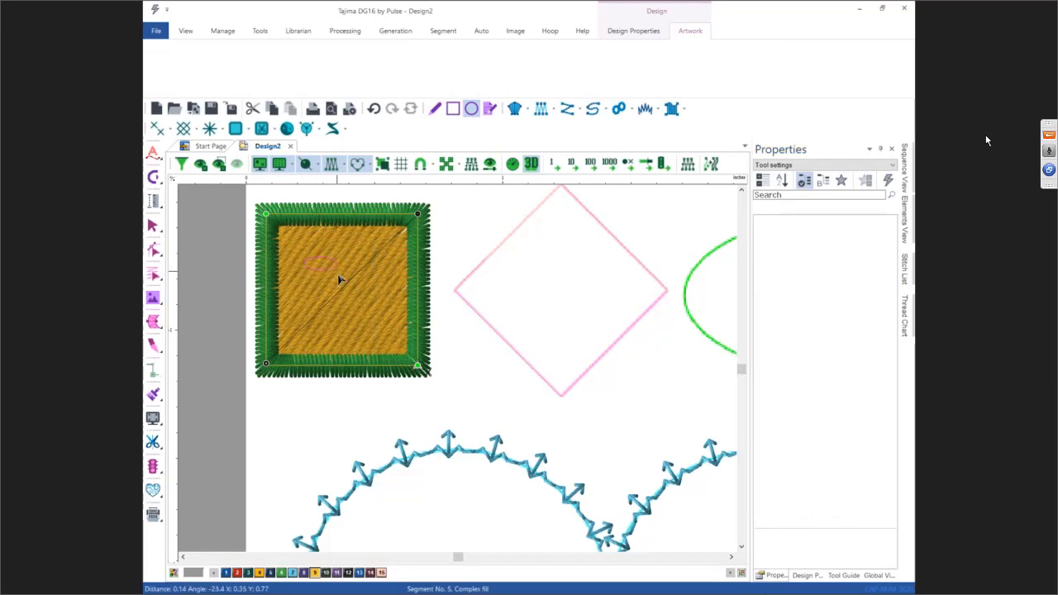
pyautogui.click(376, 321)
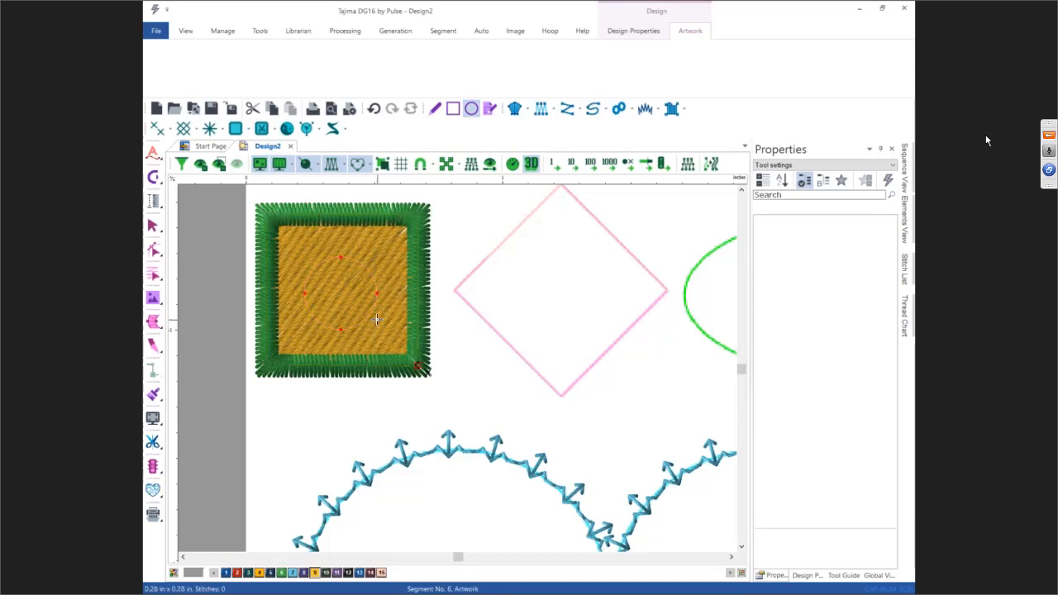
pyautogui.press('Escape')
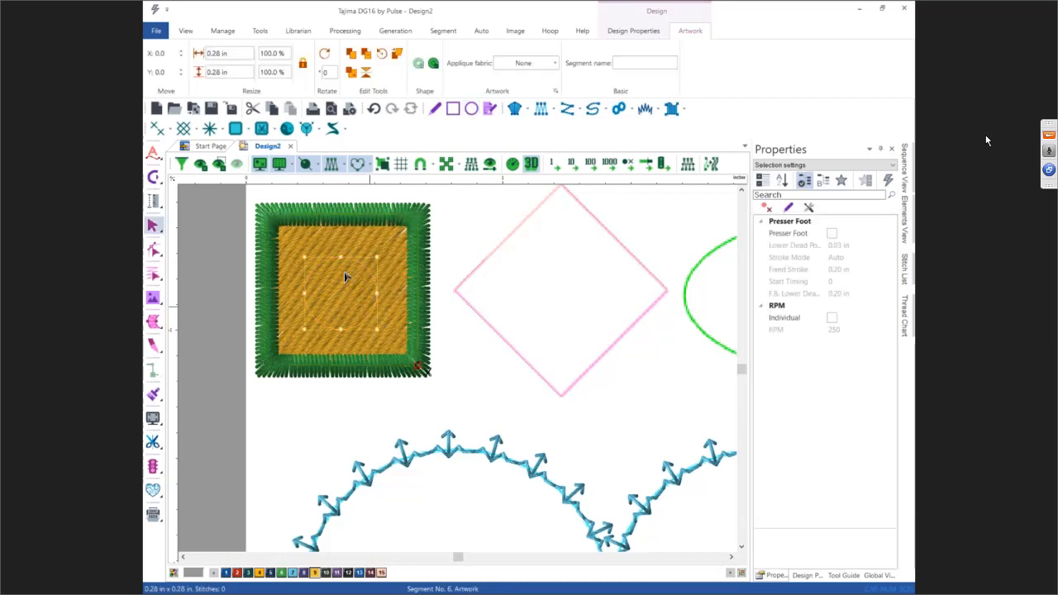
# Step: Select the circle together with the filled square and combine them into one segment
pyautogui.moveTo(295, 290); pyautogui.dragTo(445, 395)
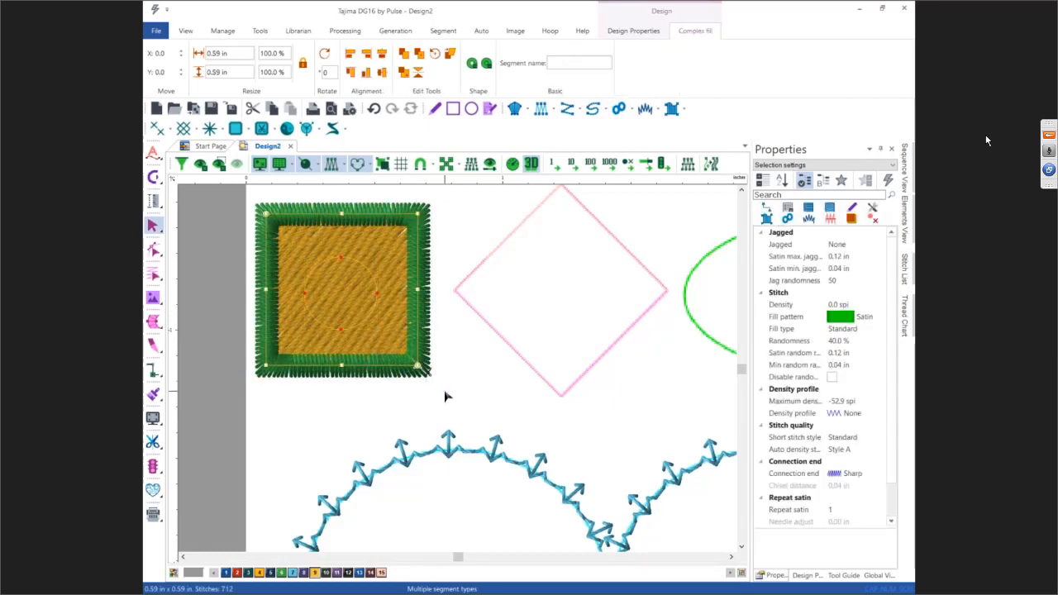
pyautogui.click(475, 72)
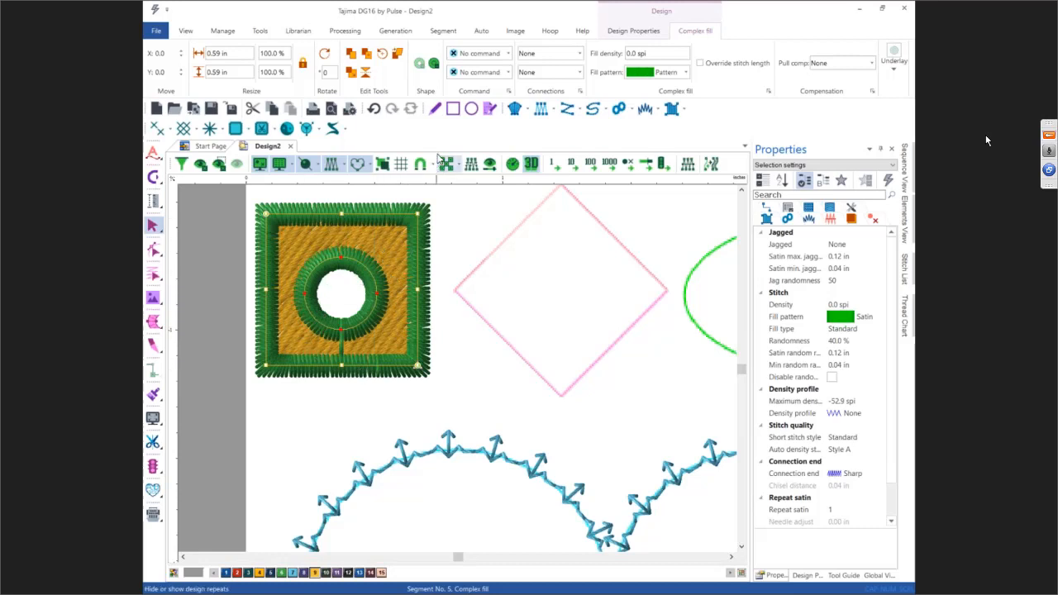
pyautogui.click(433, 64)
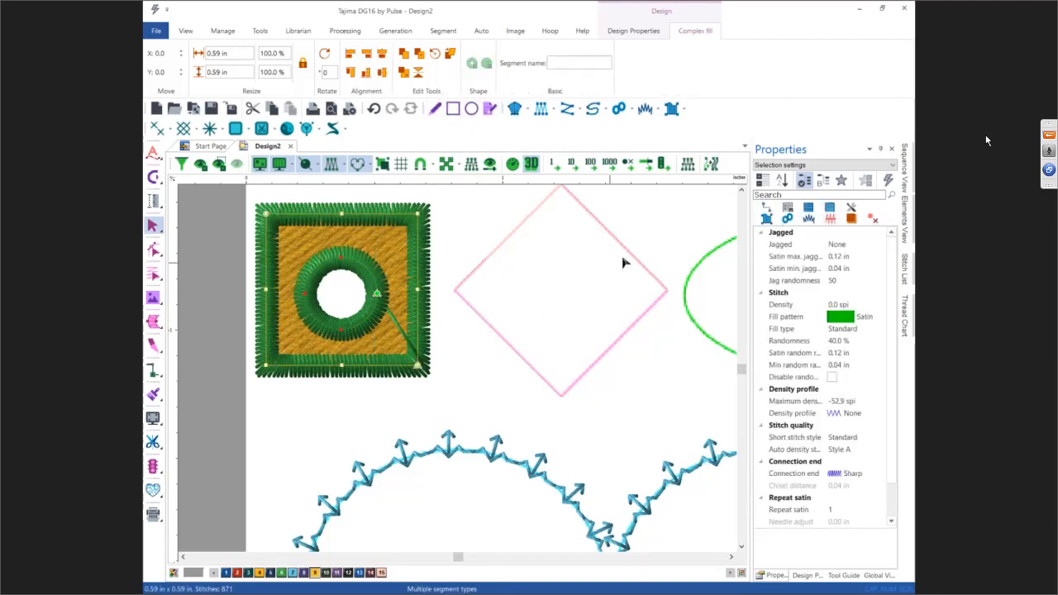
pyautogui.moveTo(910, 169)
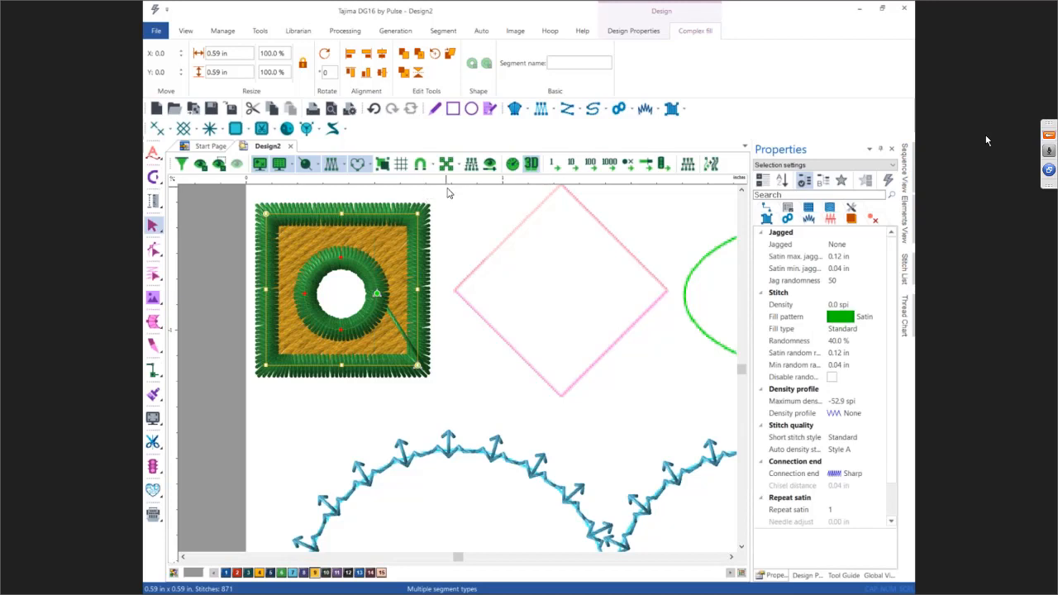
pyautogui.click(372, 108)
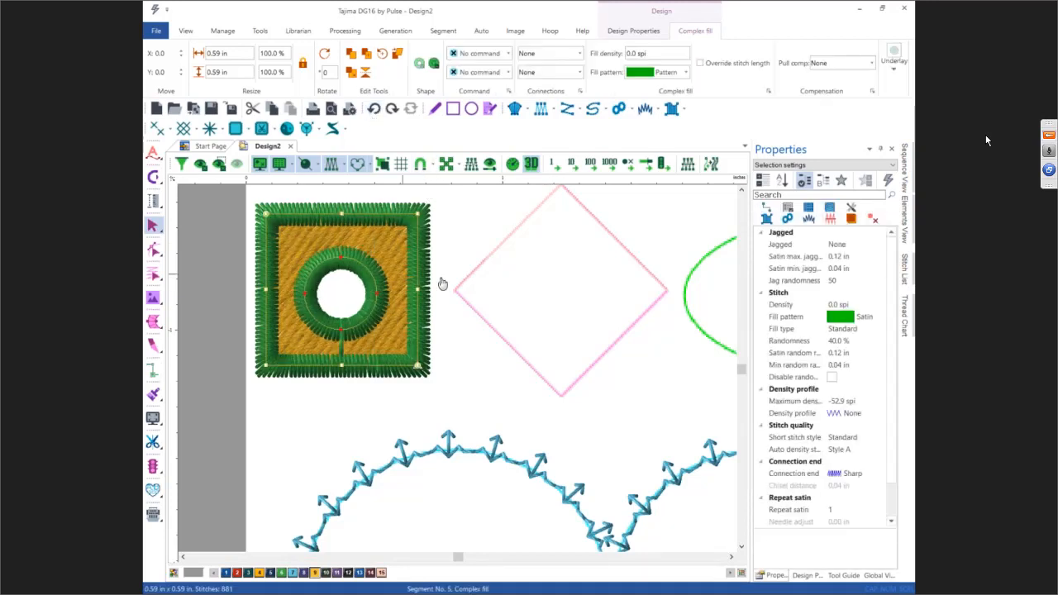
# Step: Open the Sequence View, select the green Steil border segment, and insert a trim and end lock at its end
pyautogui.click(904, 176)
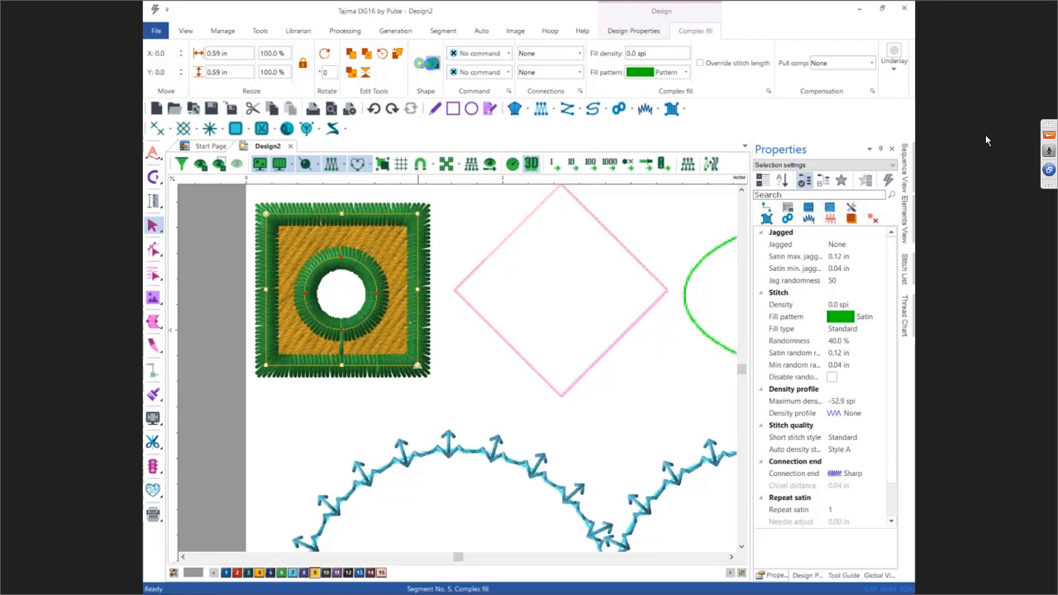
pyautogui.click(455, 276)
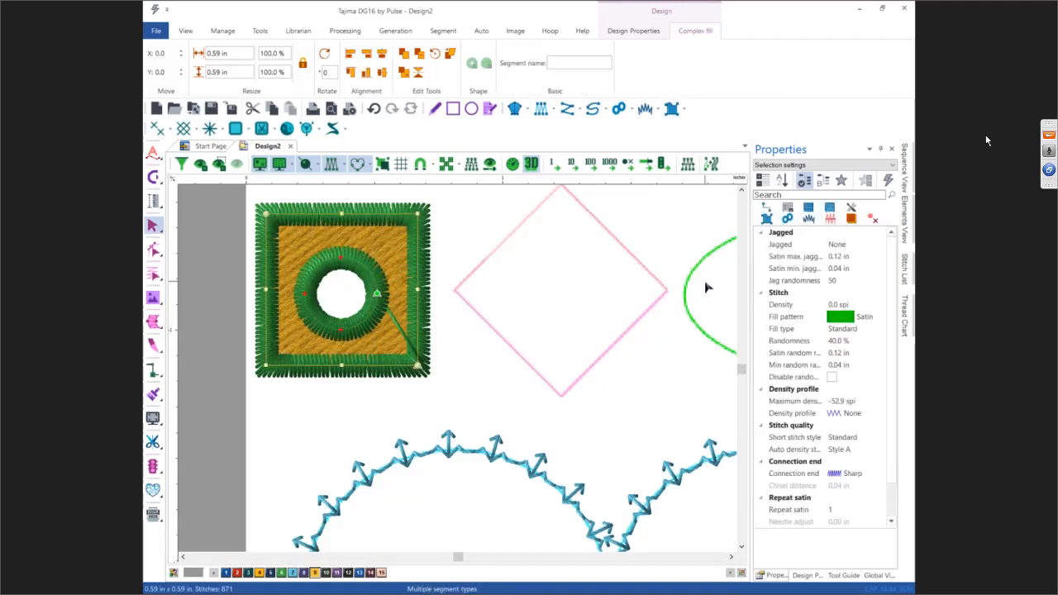
pyautogui.click(903, 173)
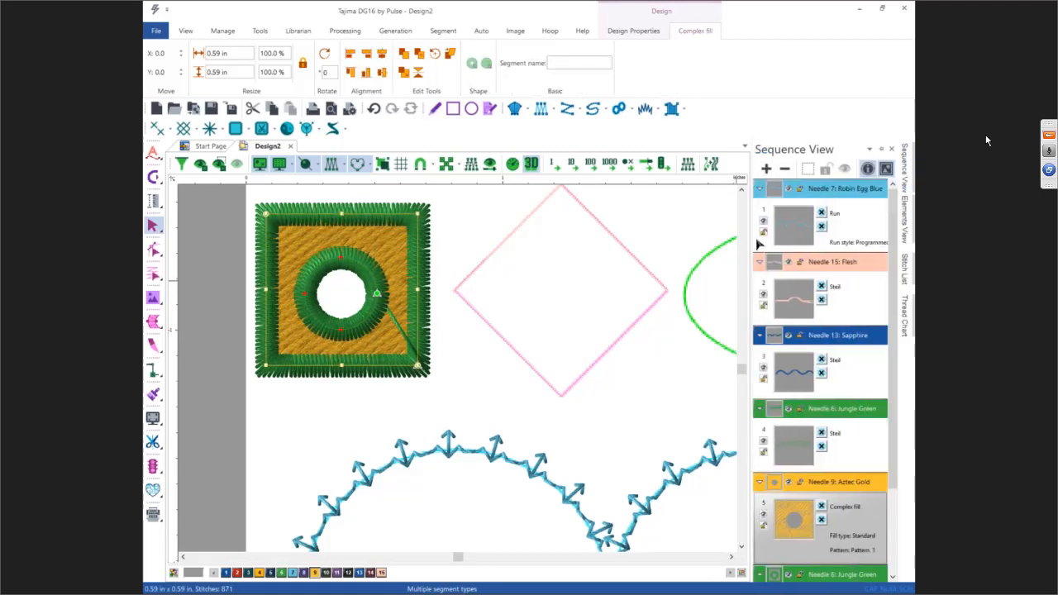
pyautogui.click(587, 291)
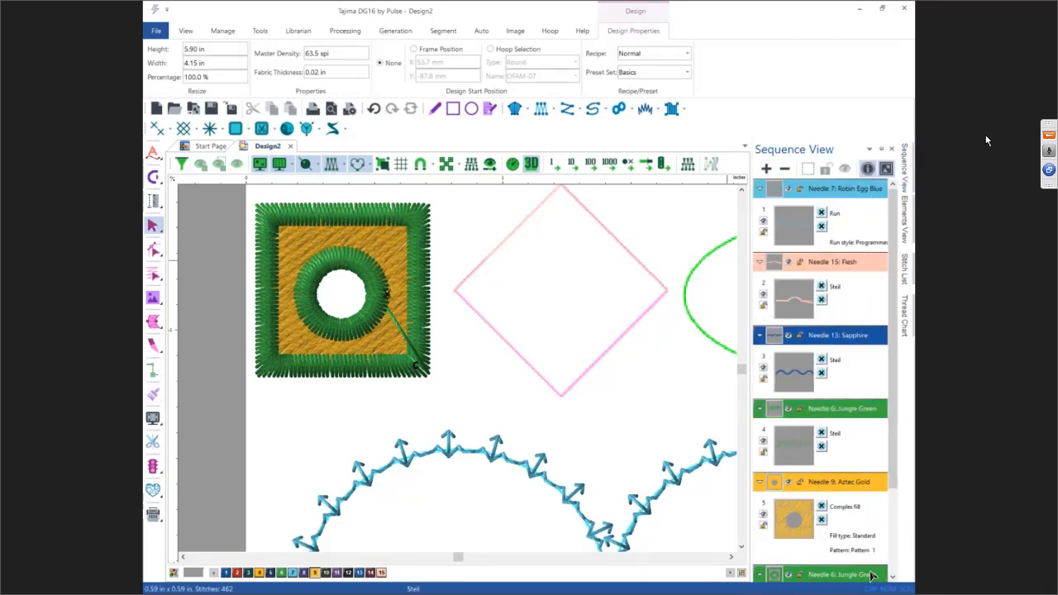
pyautogui.click(872, 576)
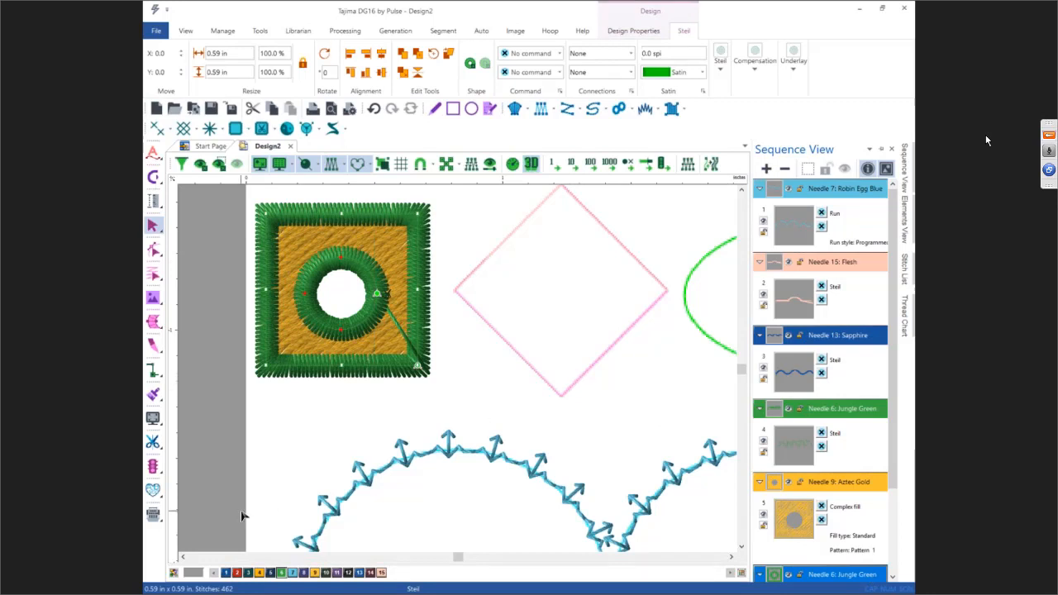
pyautogui.click(154, 443)
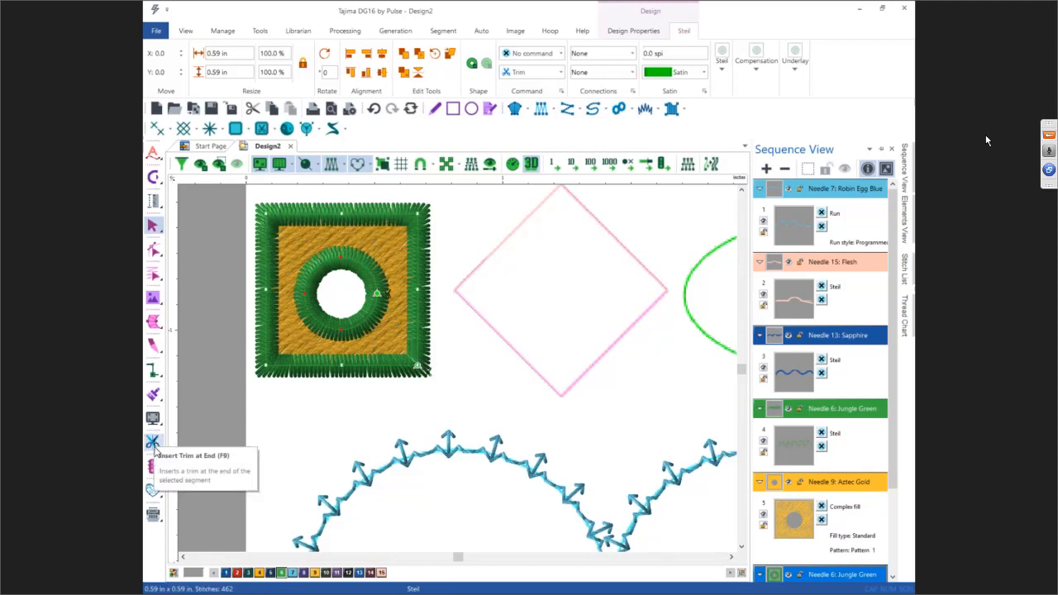
pyautogui.click(154, 444)
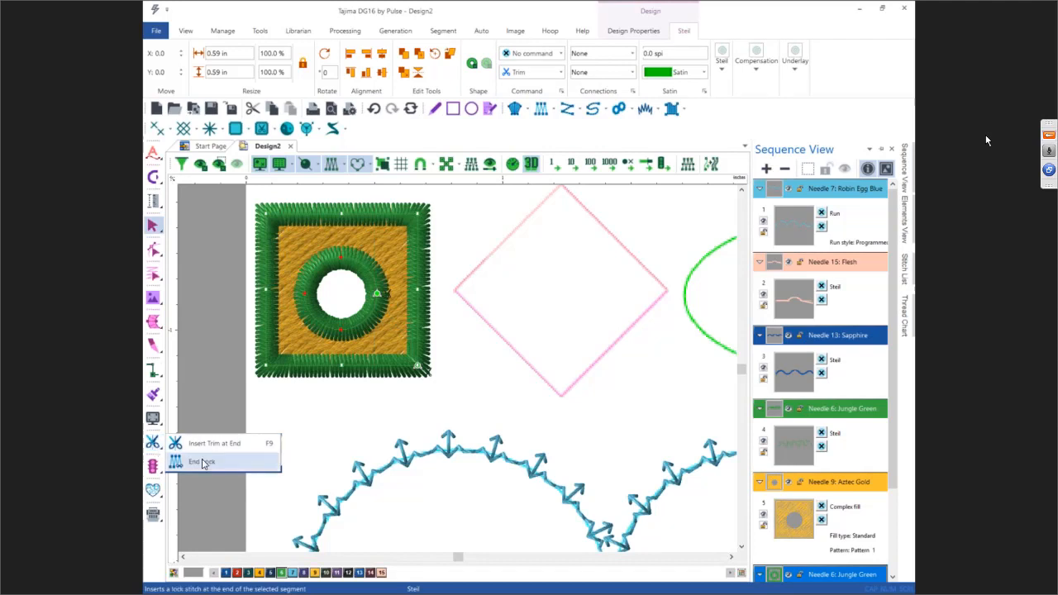
pyautogui.click(202, 461)
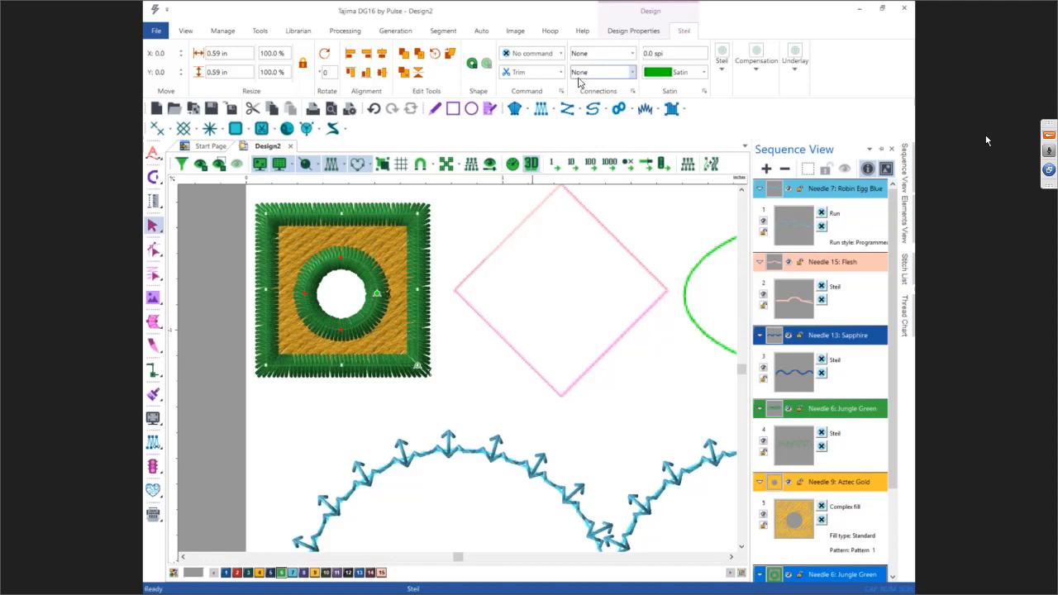
# Step: Set the green border segment's start lock and end lock connections to Basic
pyautogui.click(592, 55)
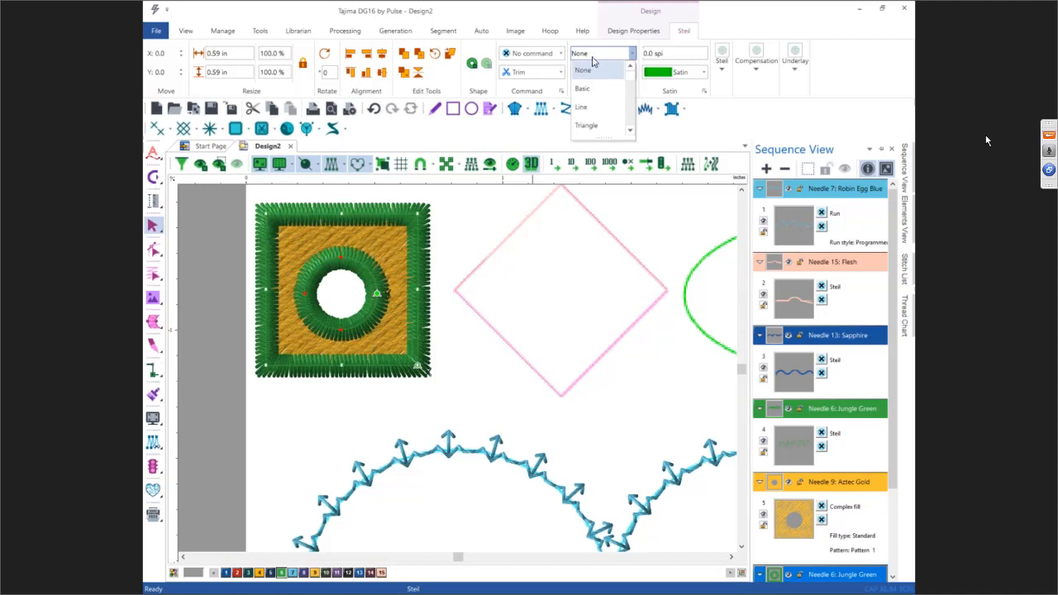
pyautogui.click(589, 87)
pyautogui.click(593, 74)
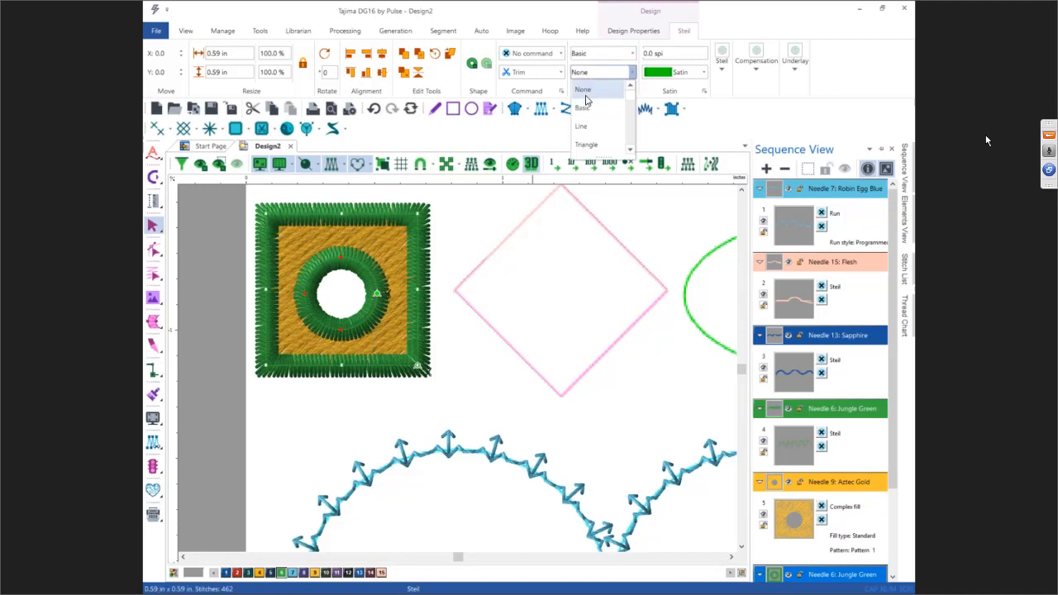
pyautogui.click(584, 106)
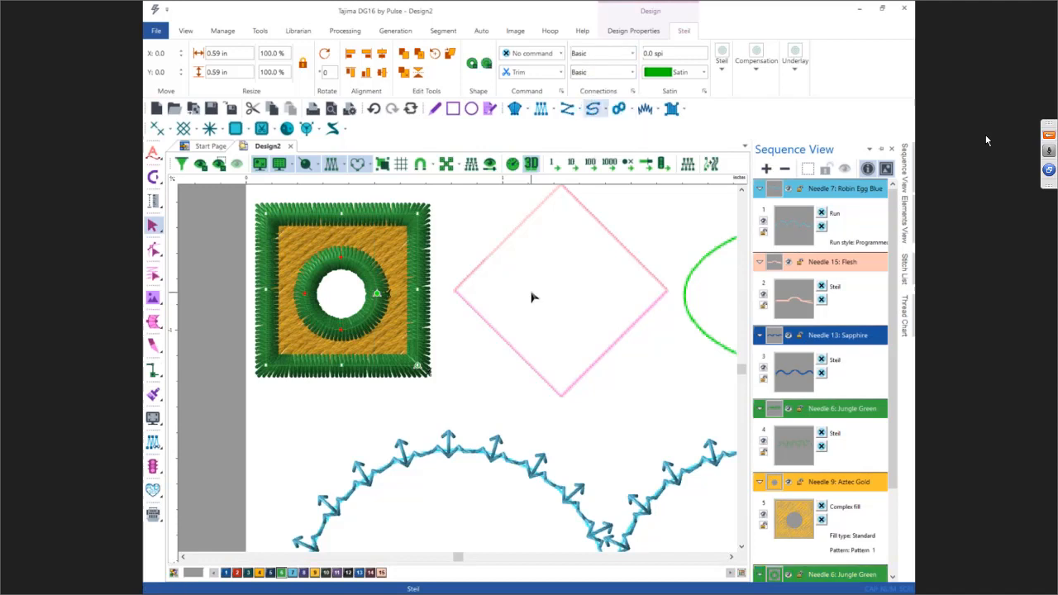
pyautogui.click(531, 297)
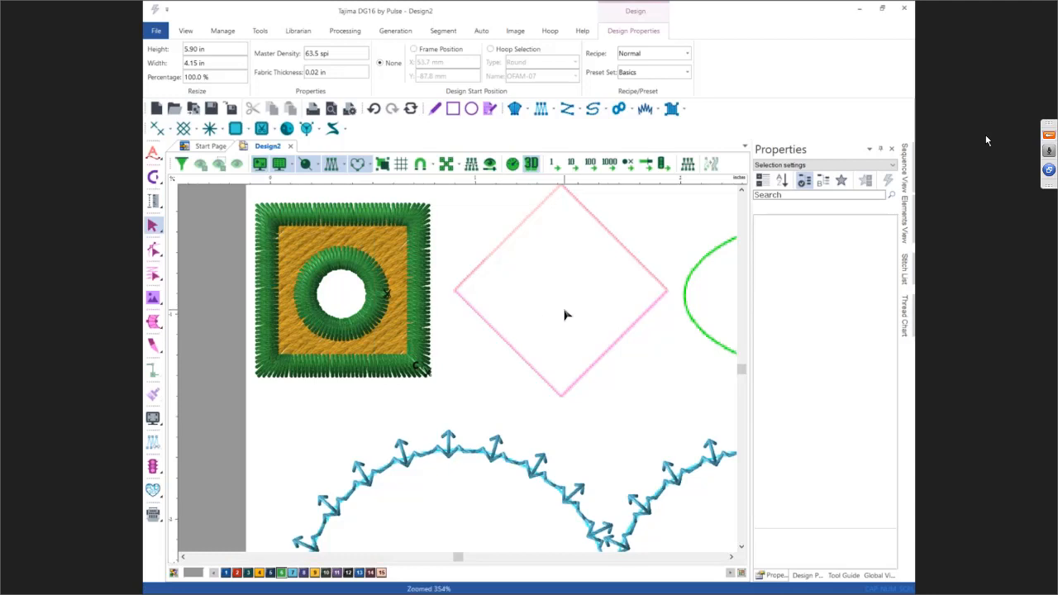
# Step: Trace the pink diamond's outline as a complex fill segment by its corner points
pyautogui.scroll(-1, 566, 312)
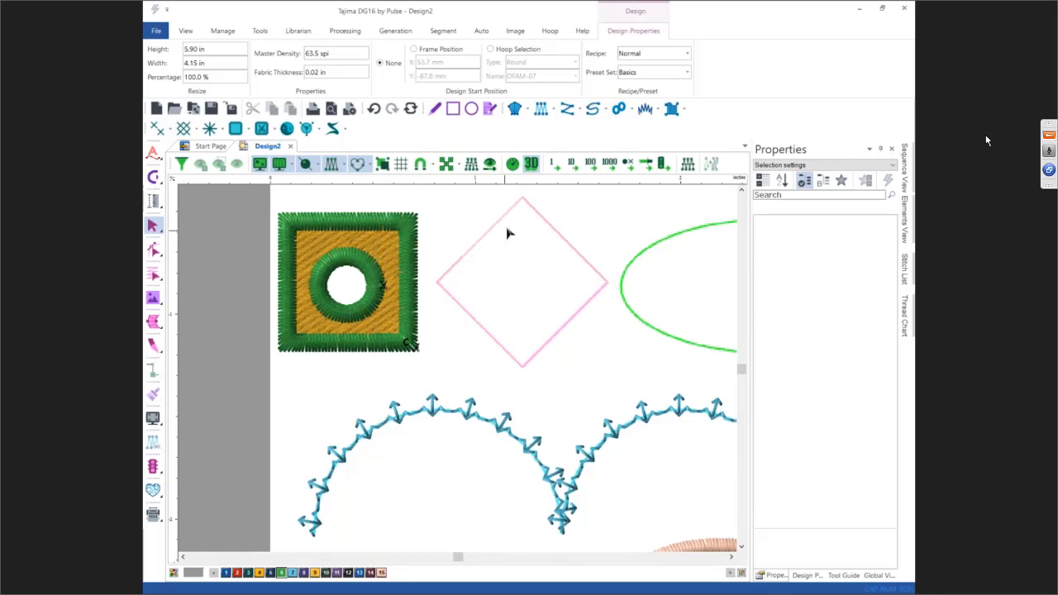
pyautogui.click(619, 108)
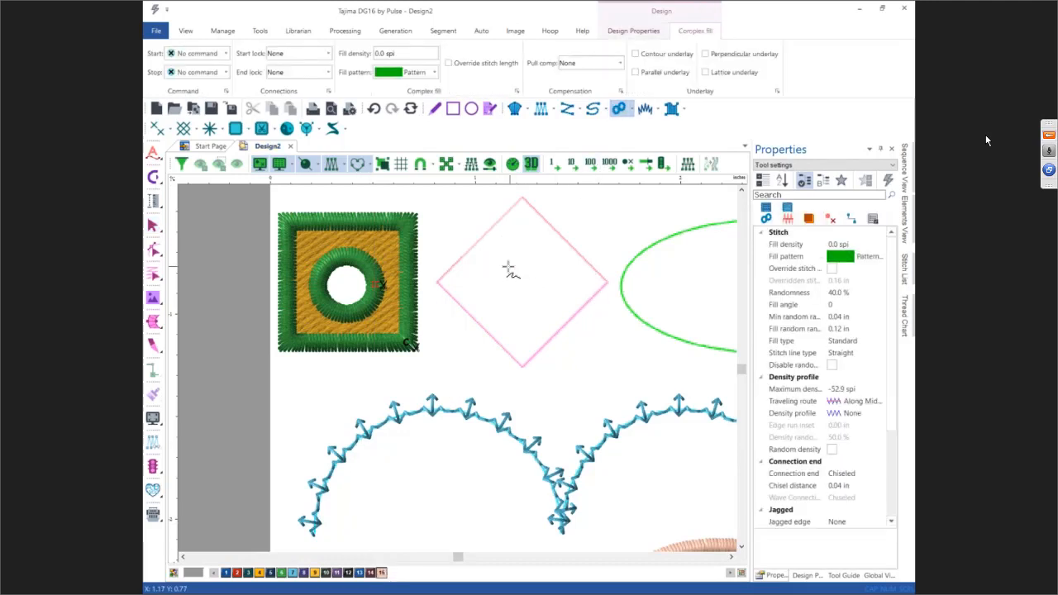
pyautogui.click(437, 282)
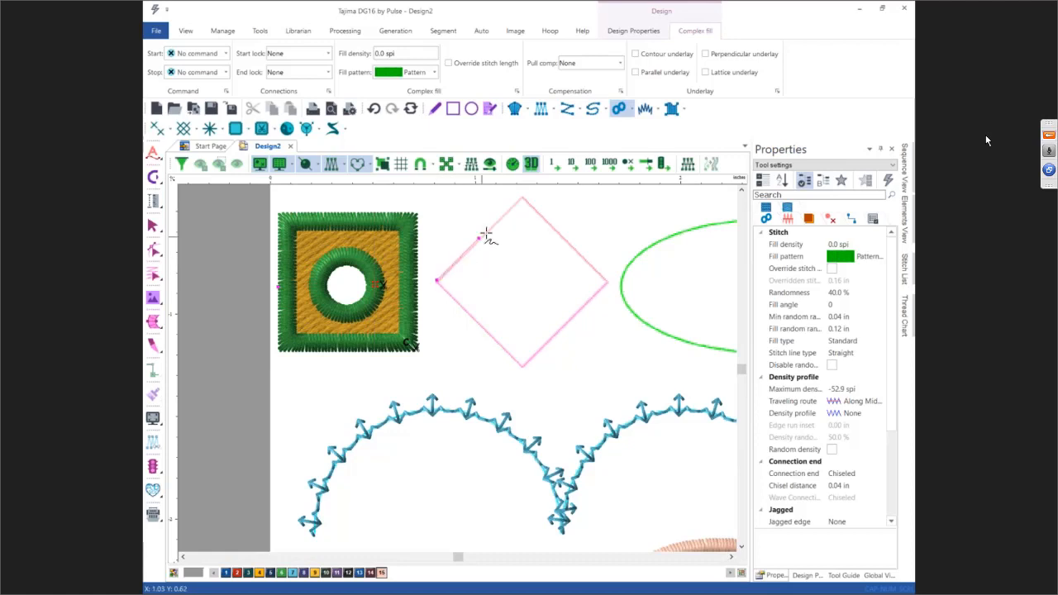
pyautogui.click(522, 197)
pyautogui.click(611, 280)
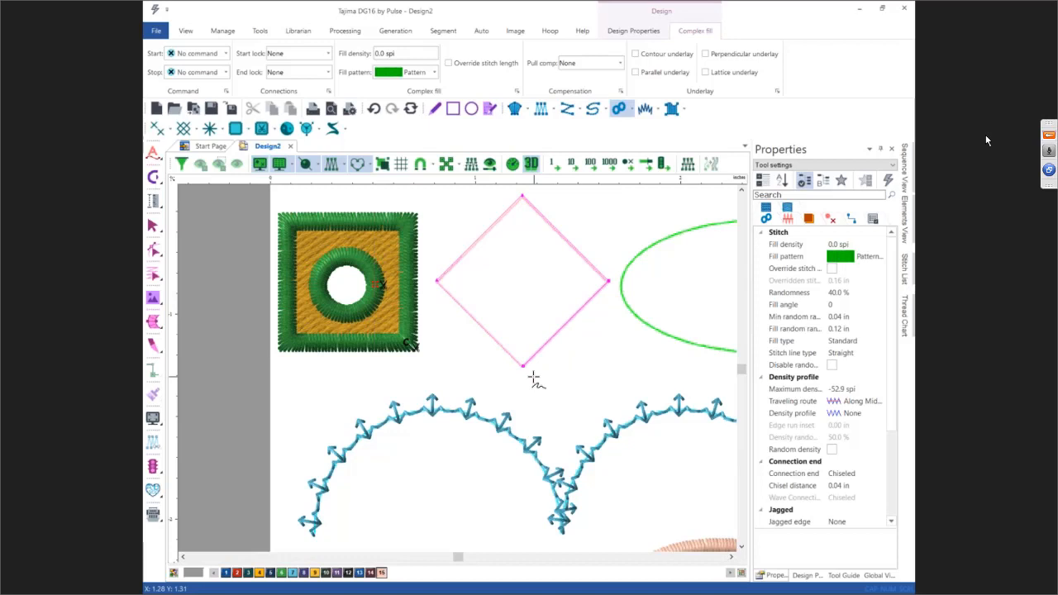
pyautogui.press('Return')
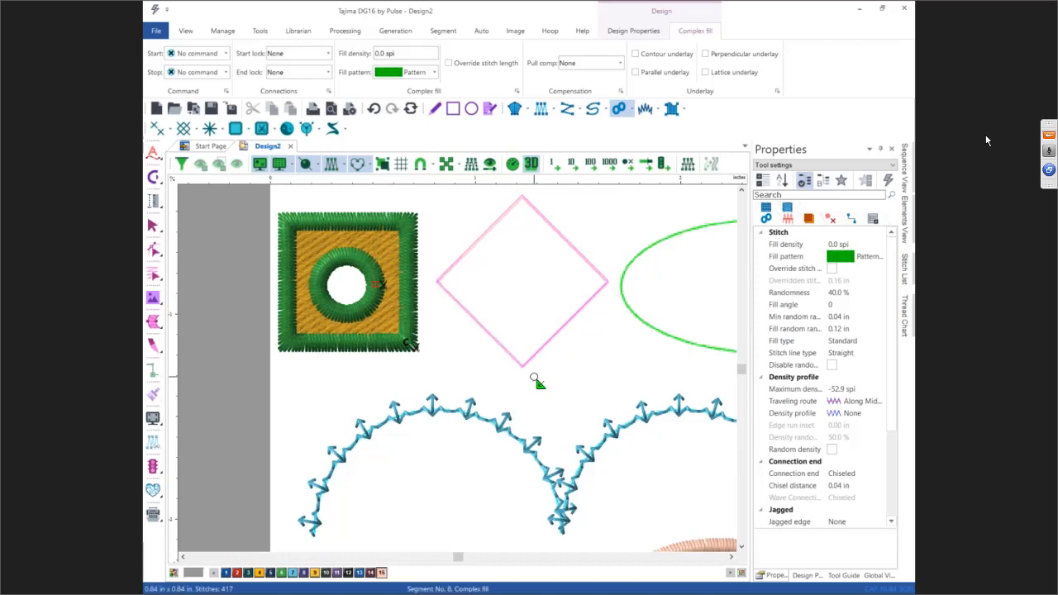
# Step: Set the diamond fill's entry and exit at its left and right corners and a diagonal stitch angle
pyautogui.click(433, 279)
pyautogui.click(609, 281)
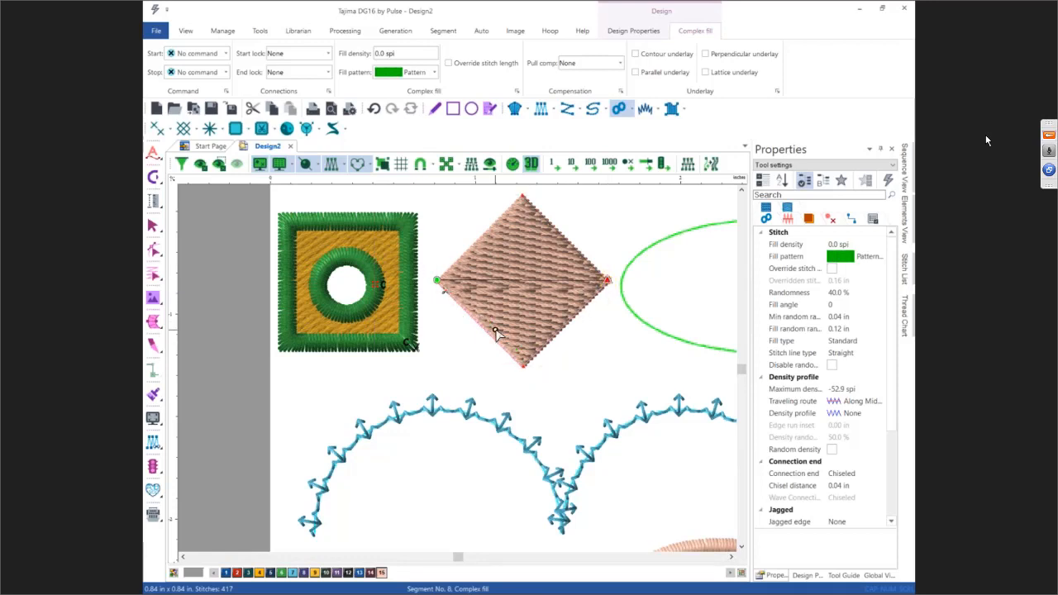
pyautogui.moveTo(489, 332); pyautogui.dragTo(571, 244)
pyautogui.press('Return')
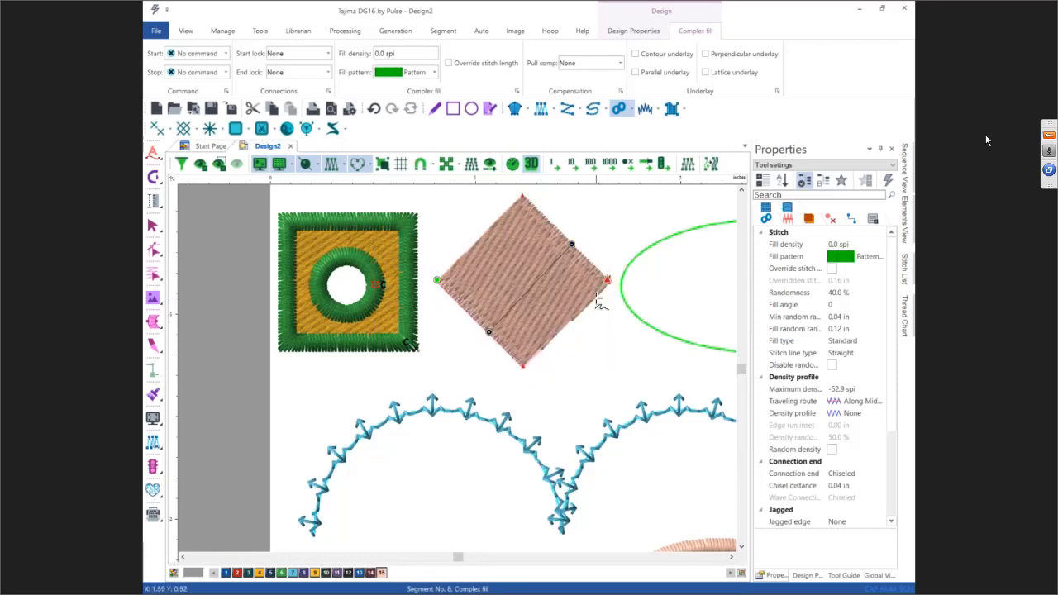
pyautogui.press('Escape')
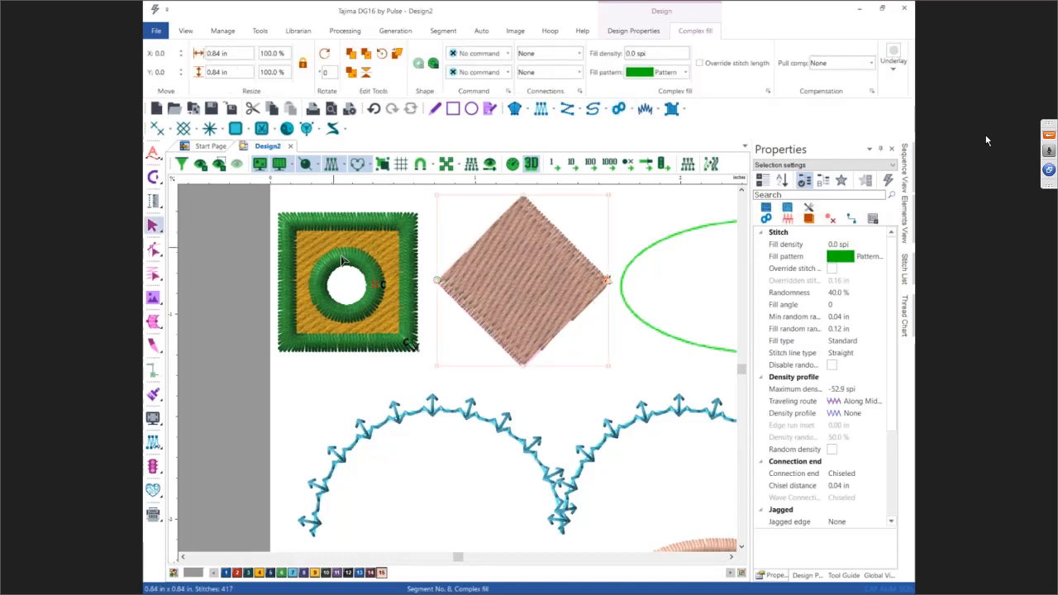
# Step: Create a Steil boundary around the diamond fill with a boundary distance of 0
pyautogui.rightClick(501, 263)
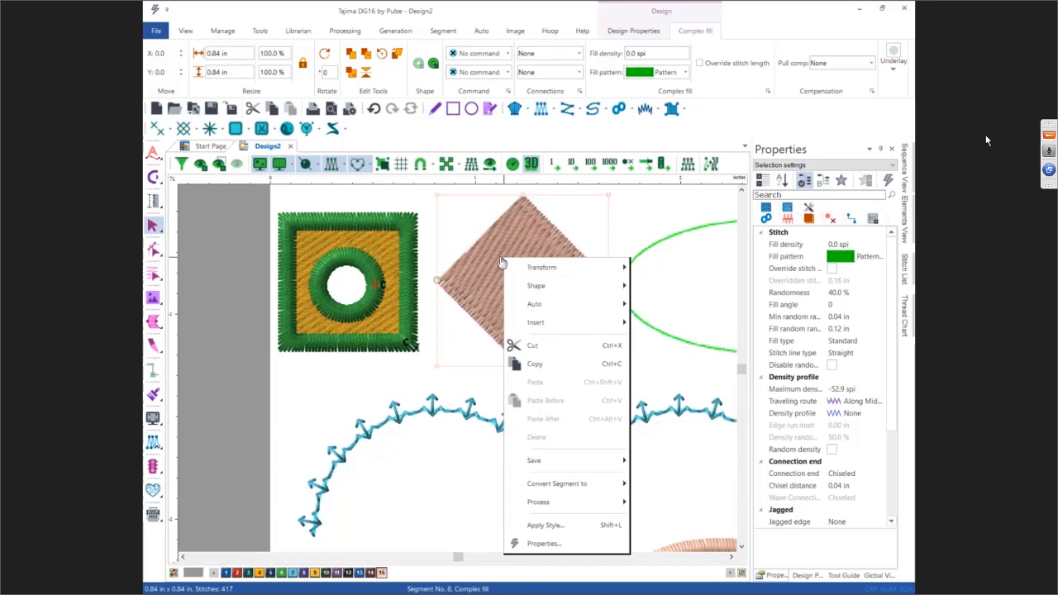
pyautogui.moveTo(550, 305)
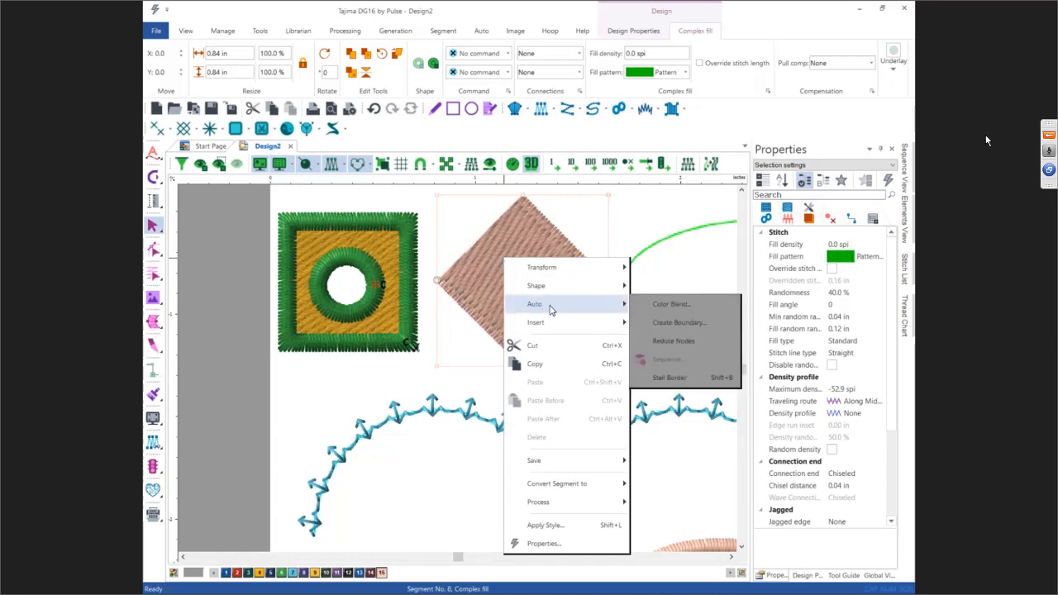
pyautogui.click(647, 321)
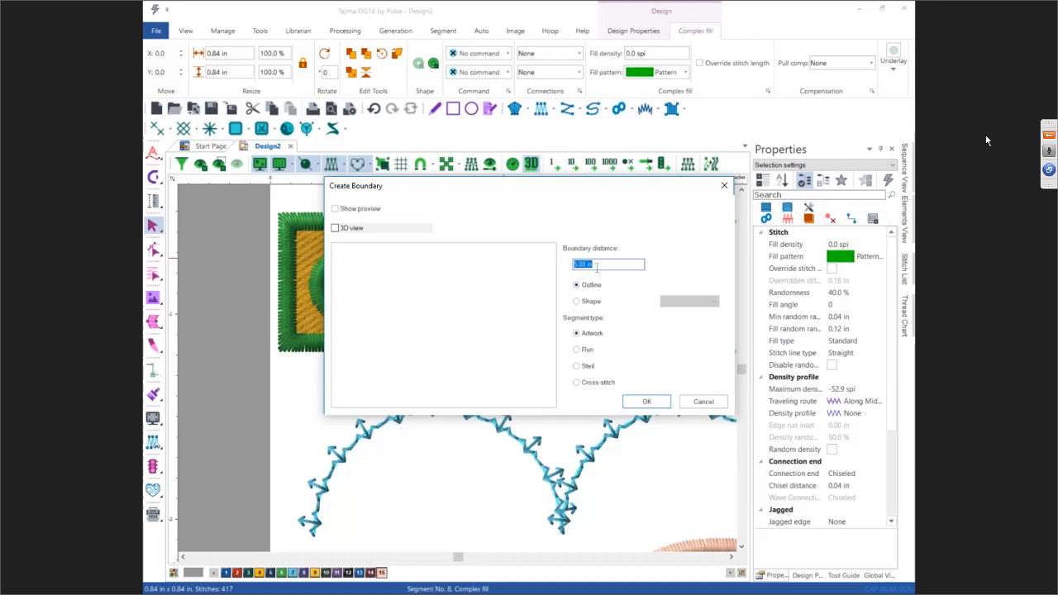
pyautogui.write('0')
pyautogui.click(576, 369)
pyautogui.click(640, 402)
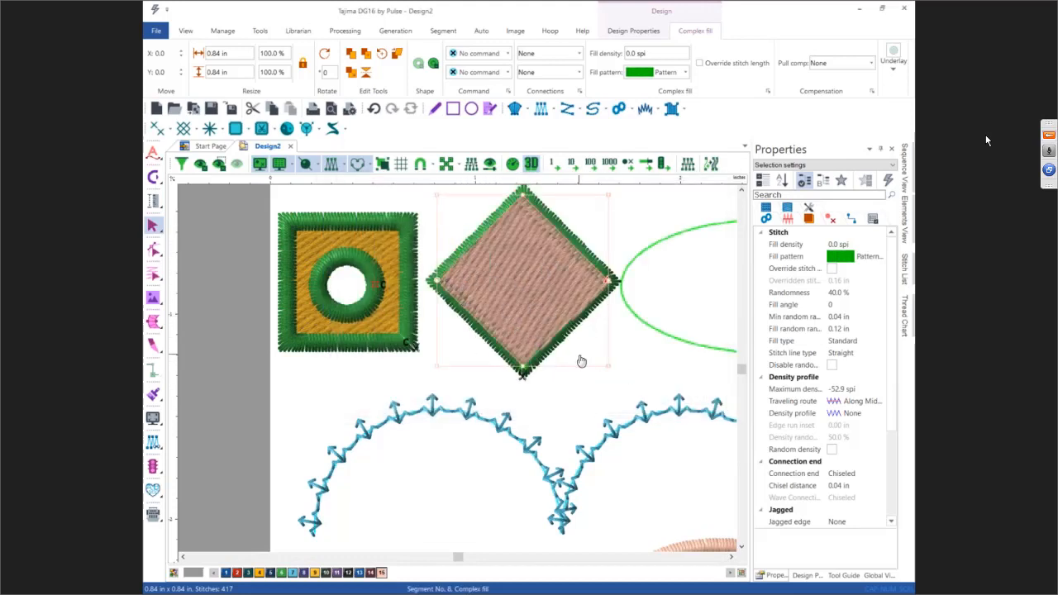
pyautogui.click(612, 395)
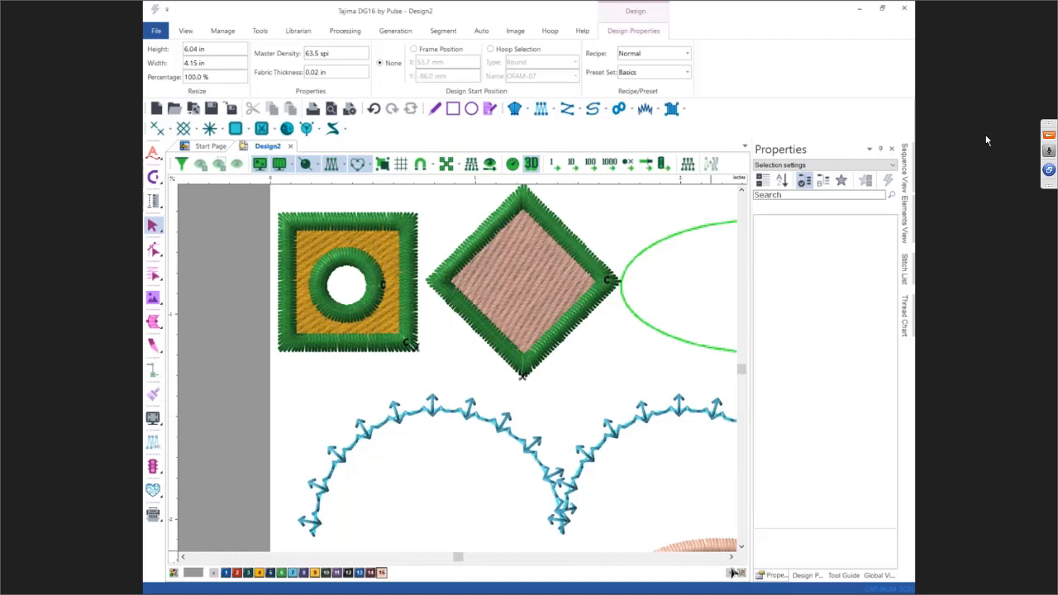
# Step: Draw an ellipse artwork circle about 0.22 by 0.24 in in the middle of the diamond fill
pyautogui.click(471, 110)
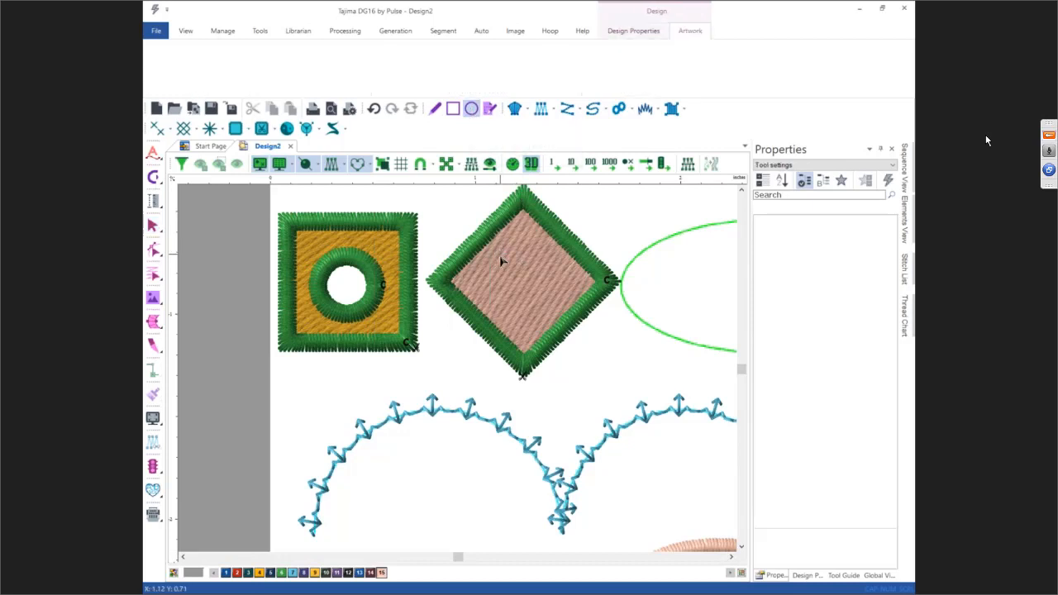
pyautogui.moveTo(500, 257); pyautogui.dragTo(545, 304)
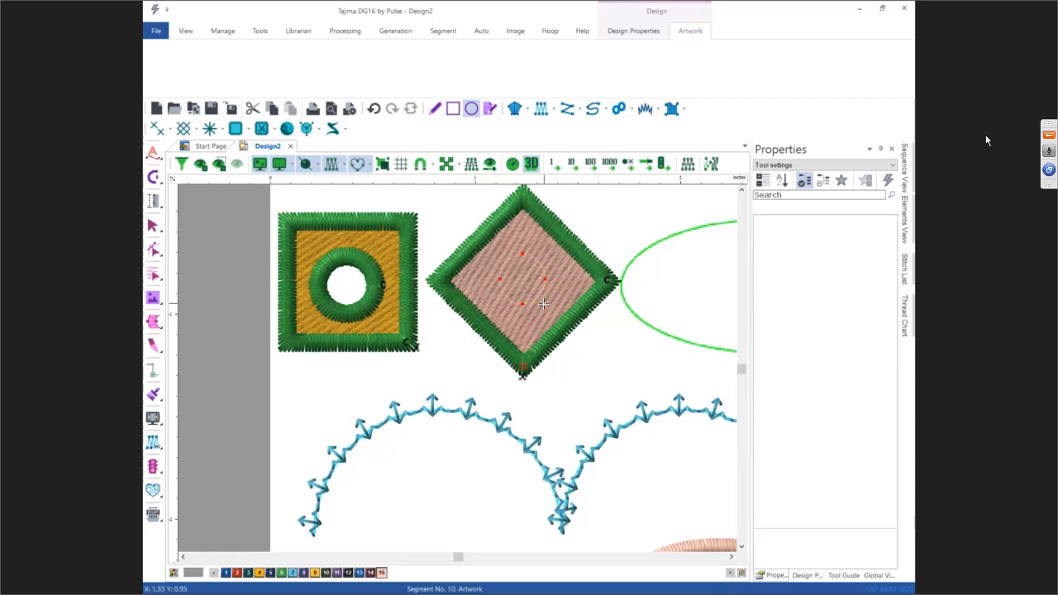
pyautogui.press('Return')
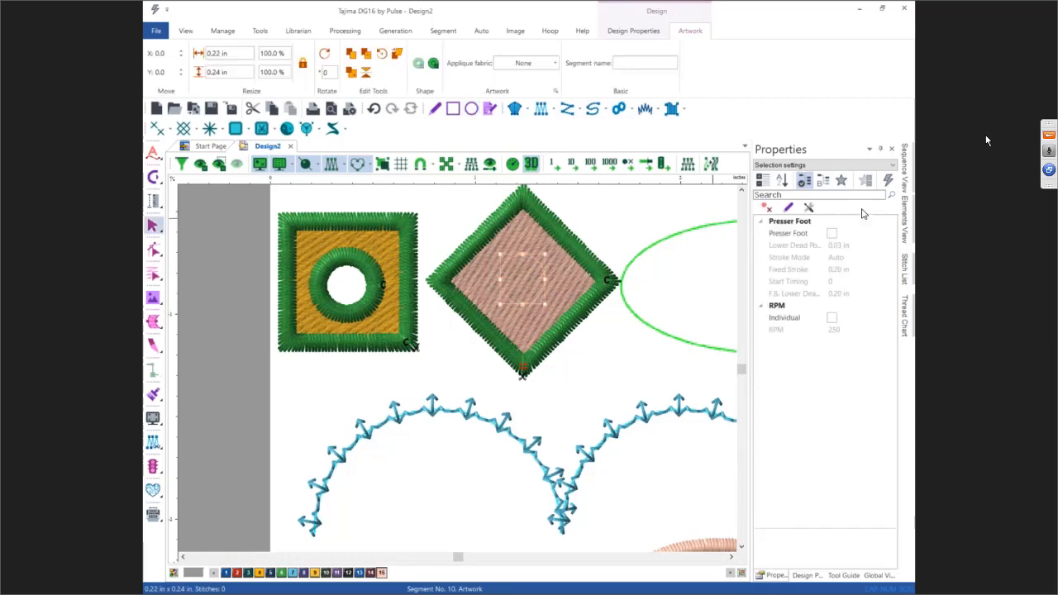
# Step: Open the Sequence View and delete the green Steil border around the diamond
pyautogui.click(905, 178)
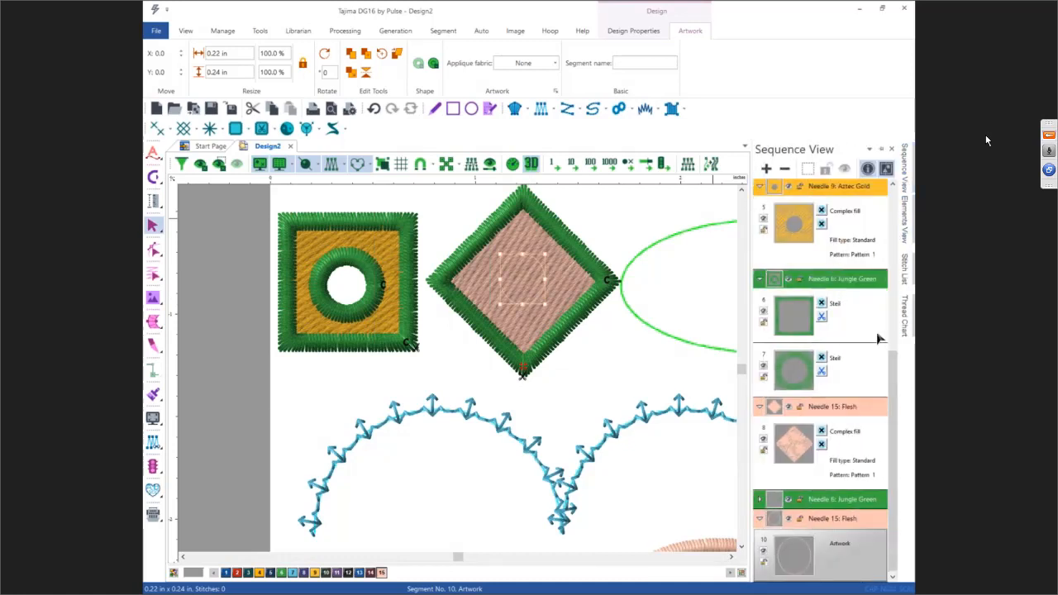
pyautogui.click(854, 499)
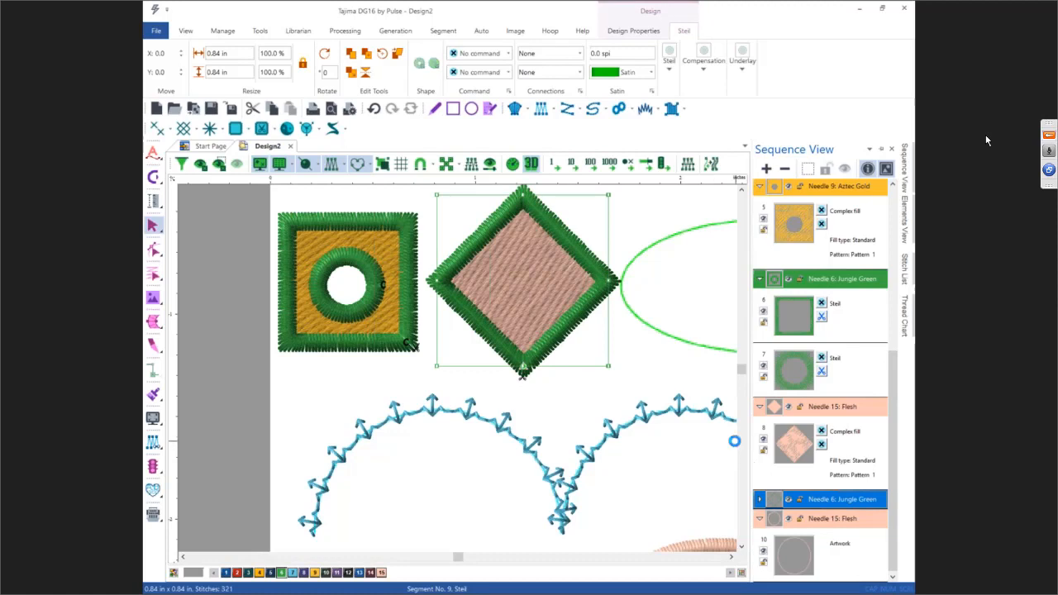
pyautogui.press('Delete')
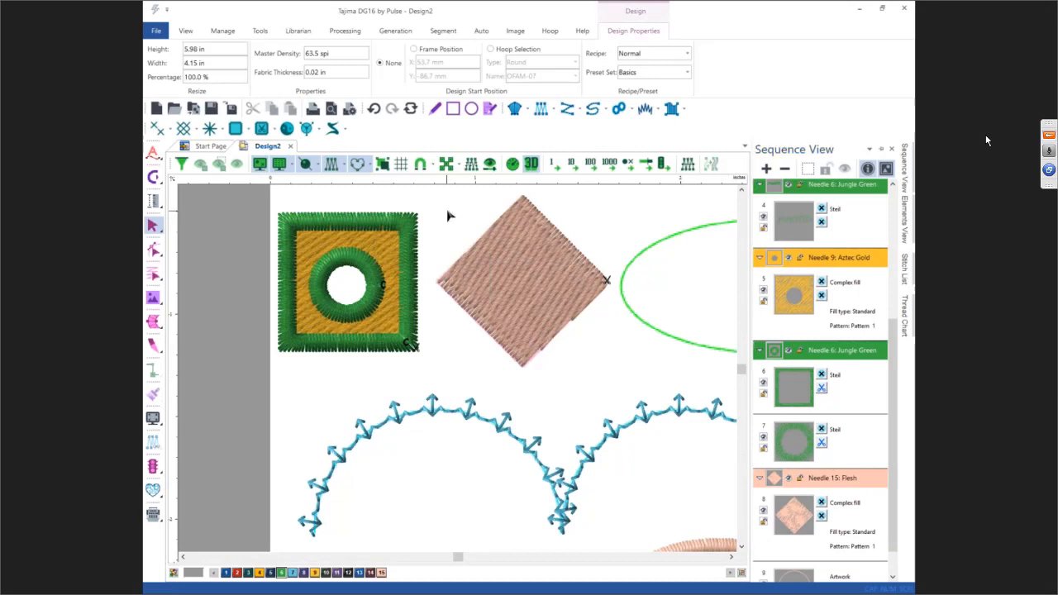
# Step: Select the circle together with the diamond fill and combine them into one segment
pyautogui.moveTo(449, 214); pyautogui.dragTo(596, 374)
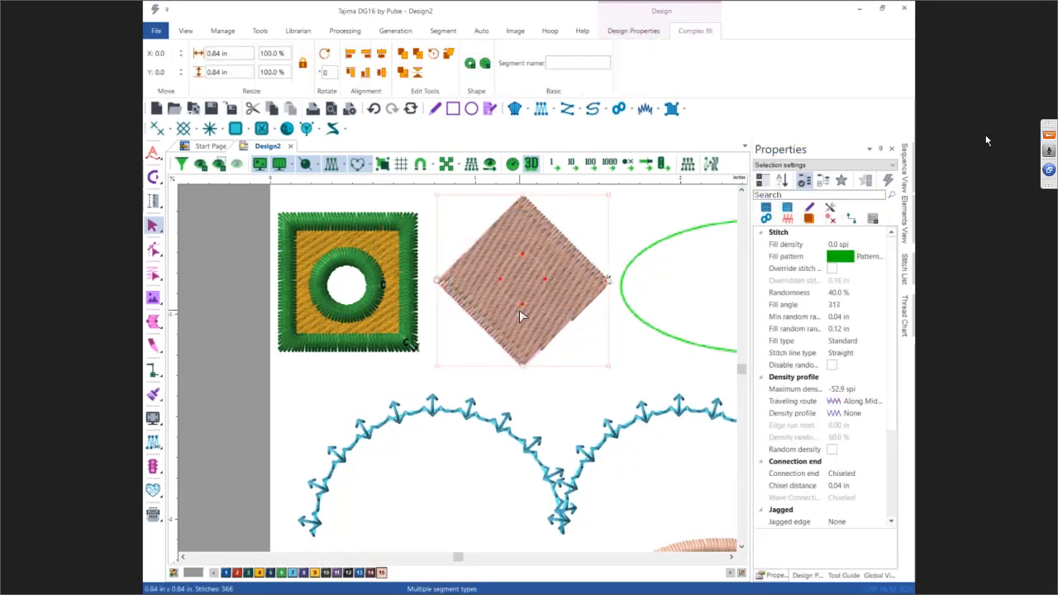
pyautogui.click(469, 64)
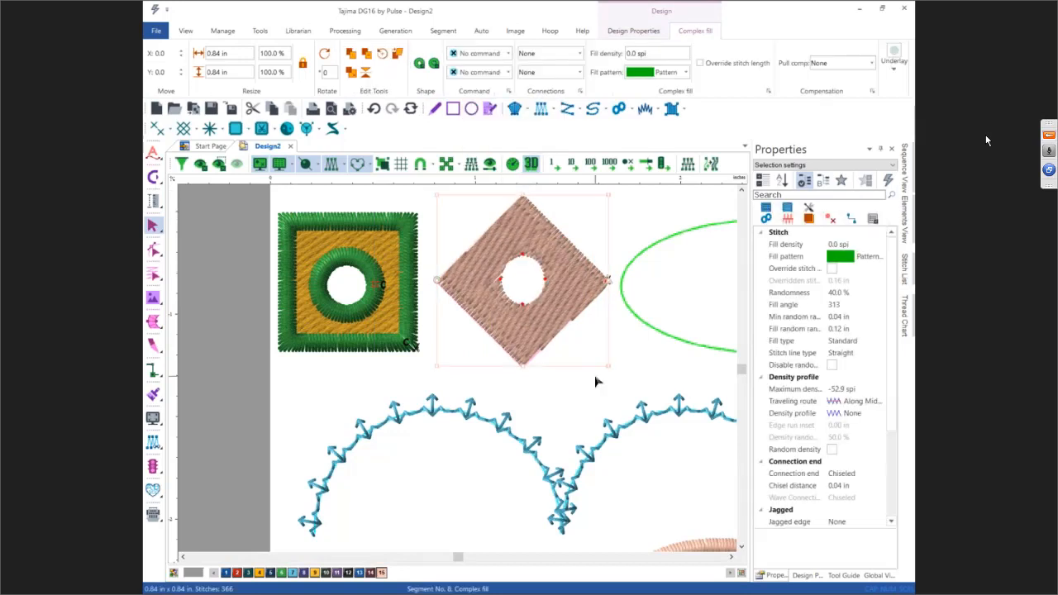
# Step: Create a Steil boundary around the combined diamond fill with a boundary distance of 0
pyautogui.rightClick(517, 276)
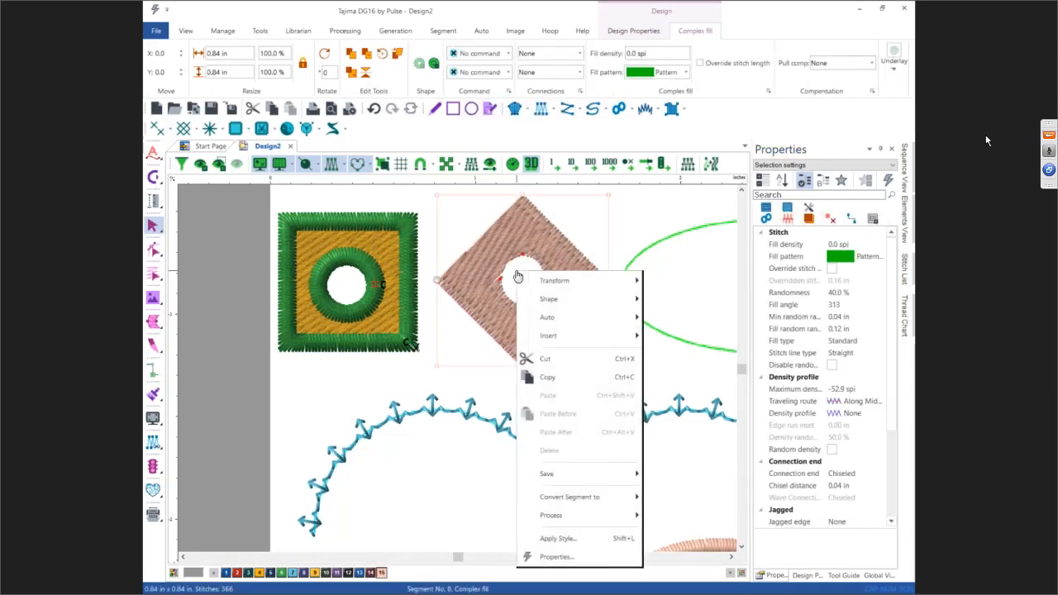
pyautogui.moveTo(562, 320)
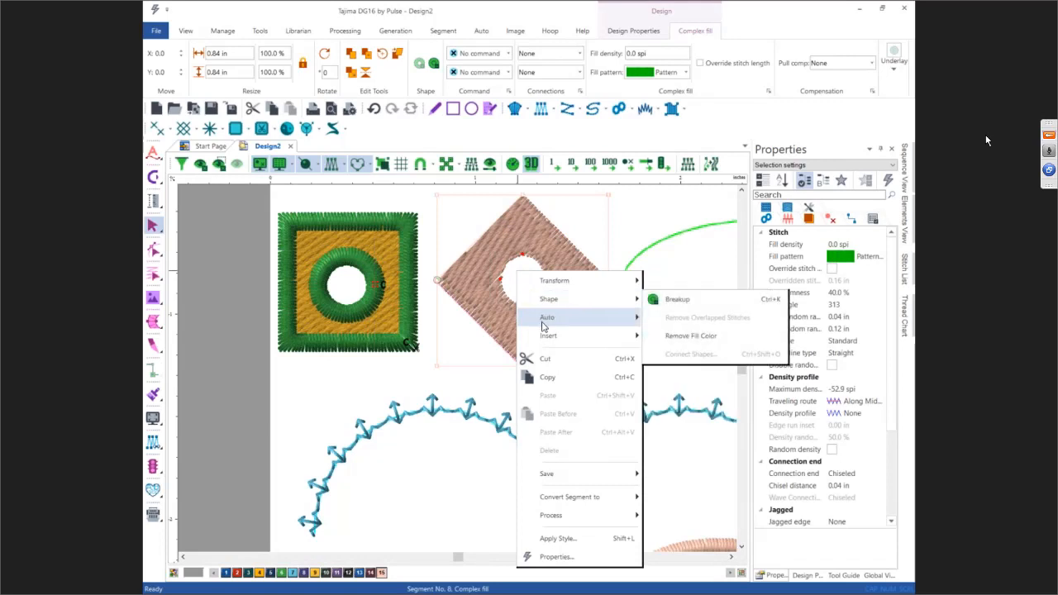
pyautogui.click(669, 335)
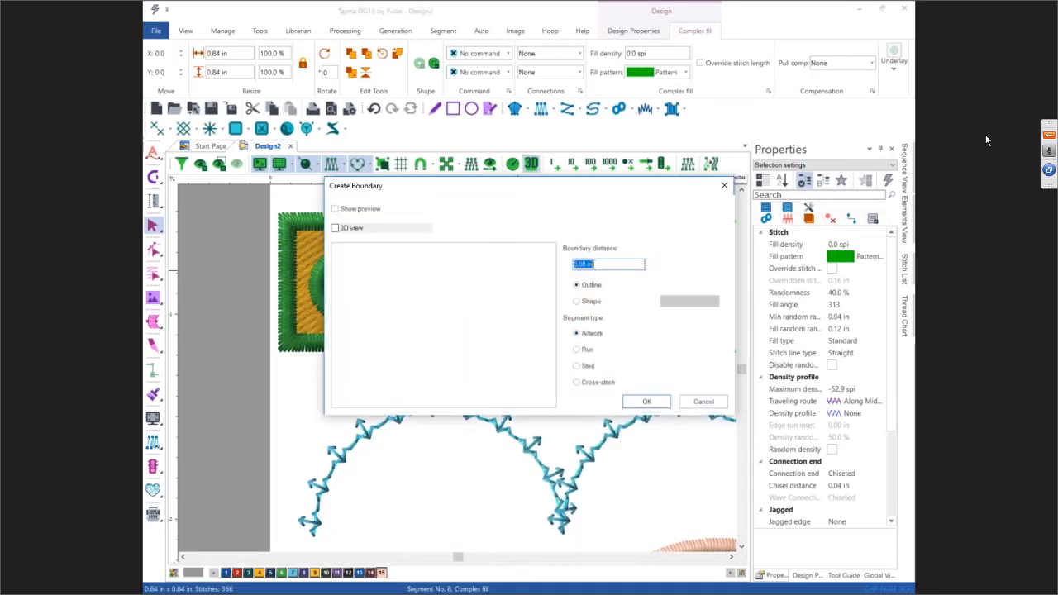
pyautogui.write('0')
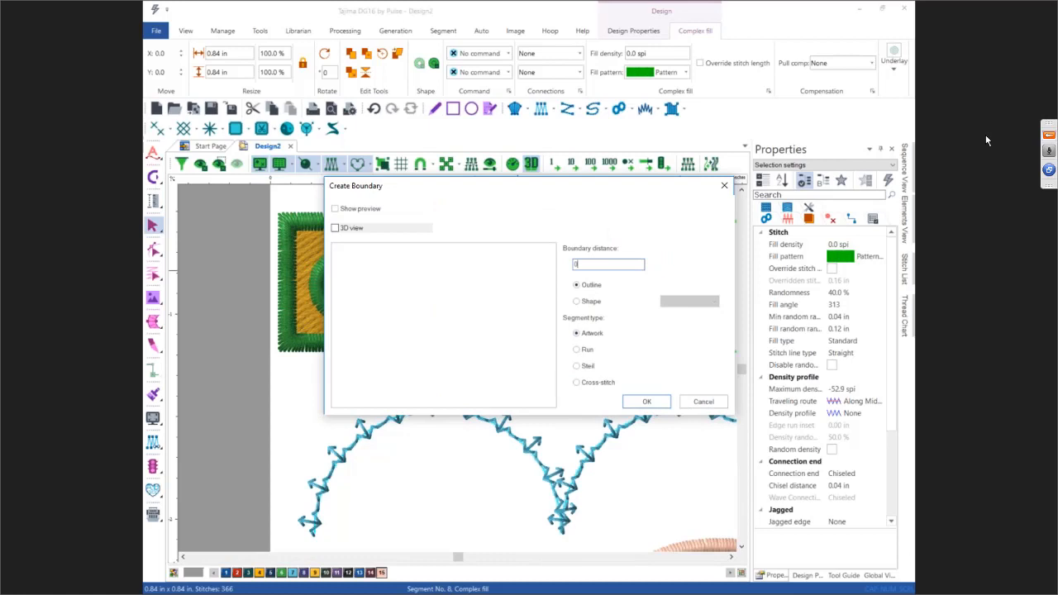
pyautogui.click(577, 368)
pyautogui.click(645, 401)
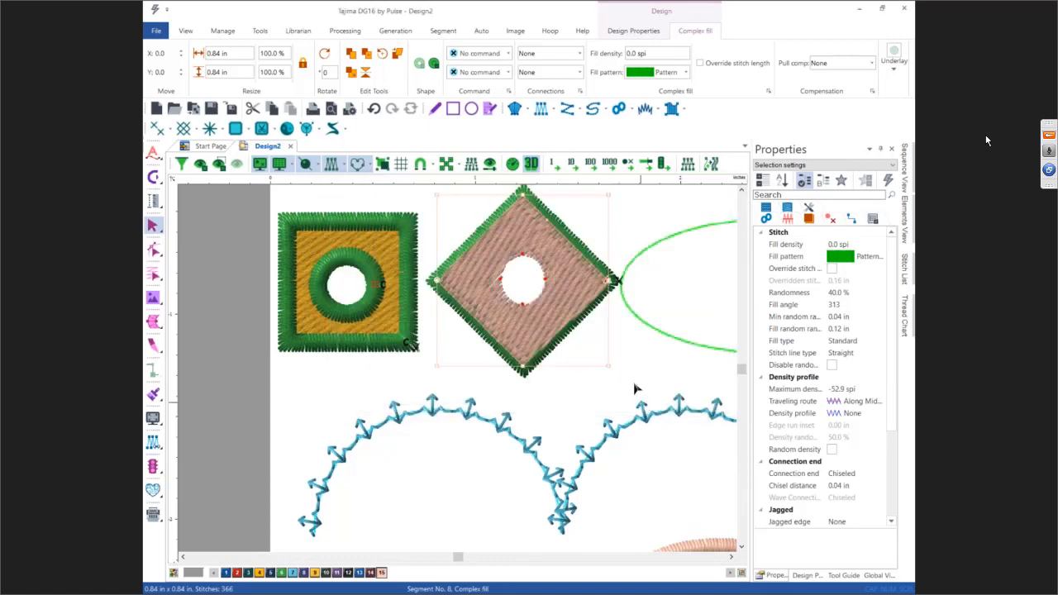
pyautogui.click(567, 397)
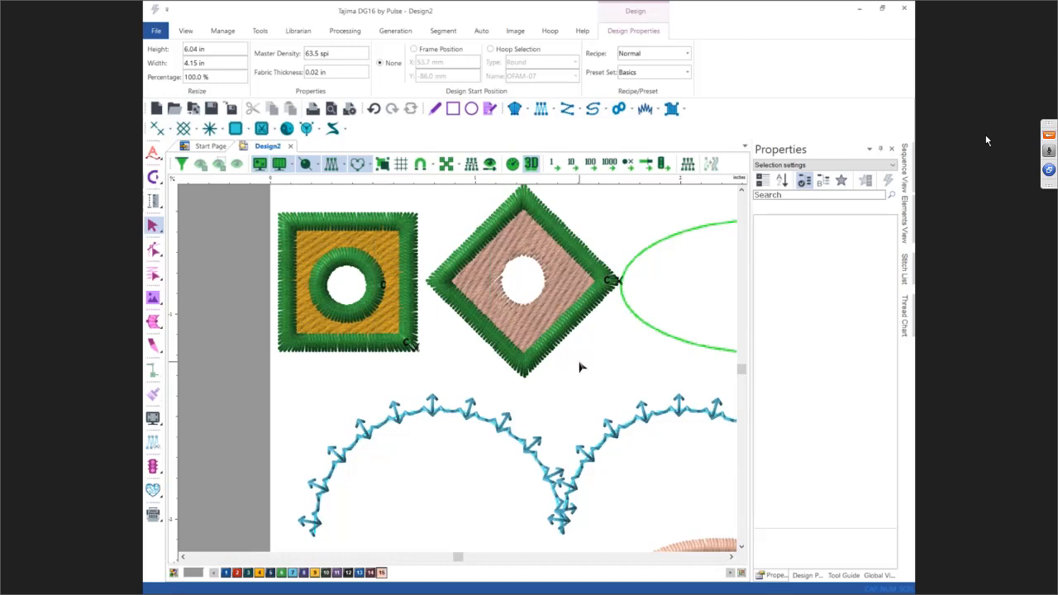
pyautogui.click(728, 575)
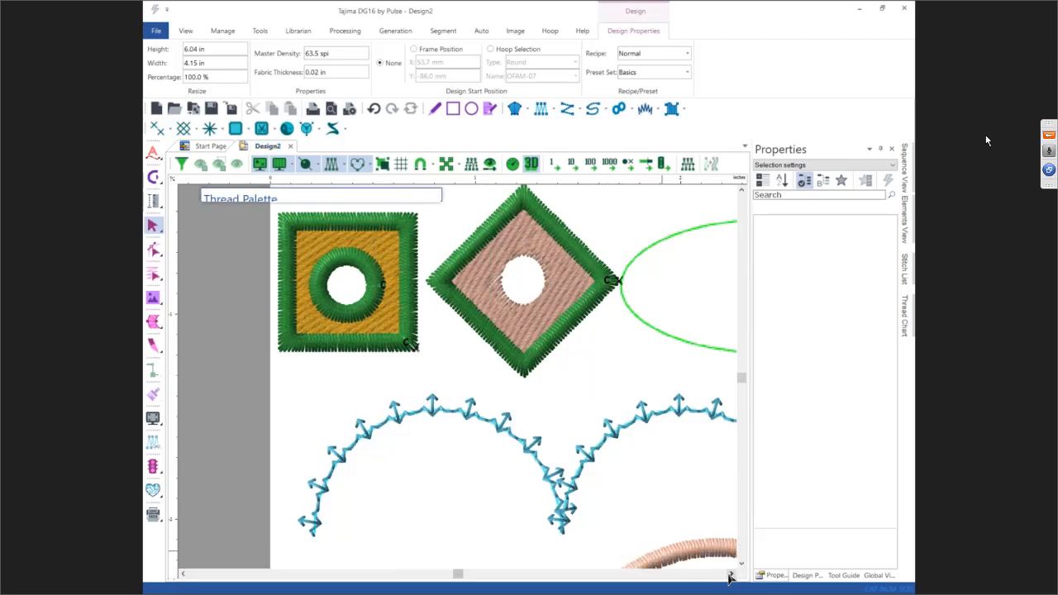
pyautogui.click(731, 575)
pyautogui.click(731, 575)
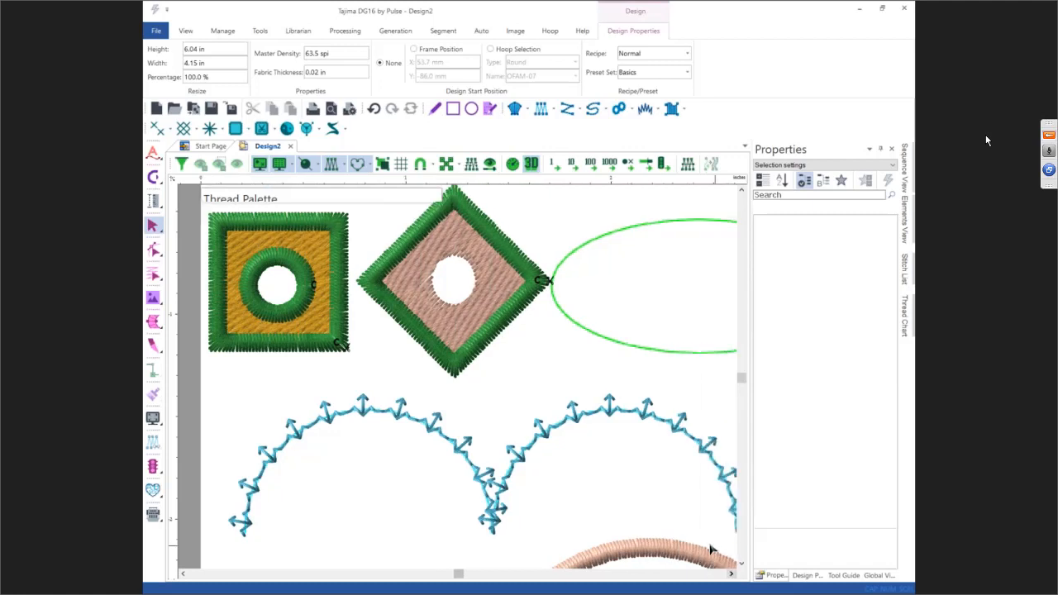
pyautogui.moveTo(285, 199); pyautogui.dragTo(300, 509)
pyautogui.moveTo(405, 516); pyautogui.dragTo(451, 548)
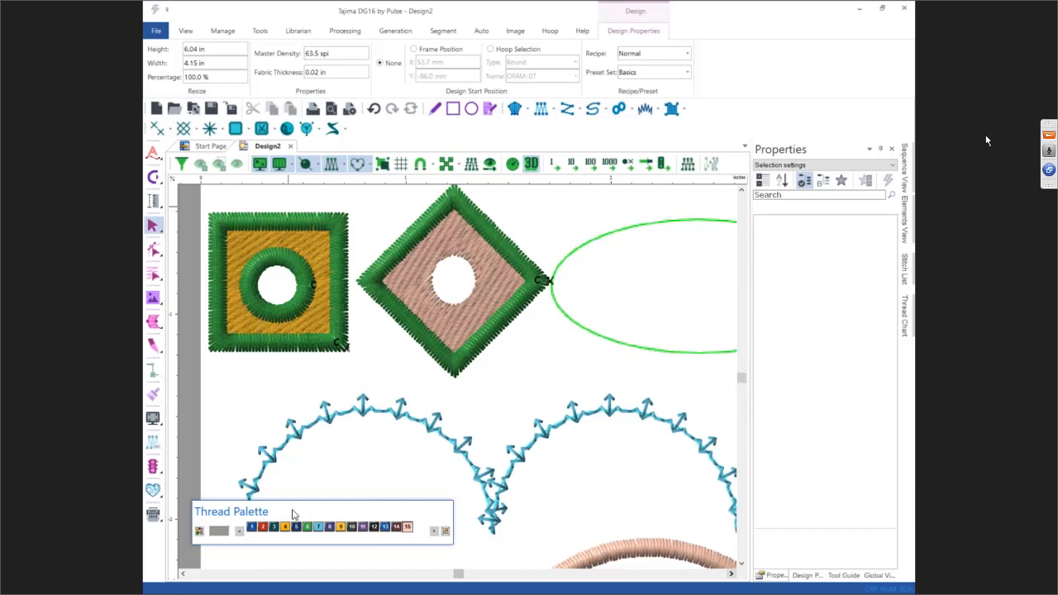
pyautogui.moveTo(291, 514); pyautogui.dragTo(461, 563)
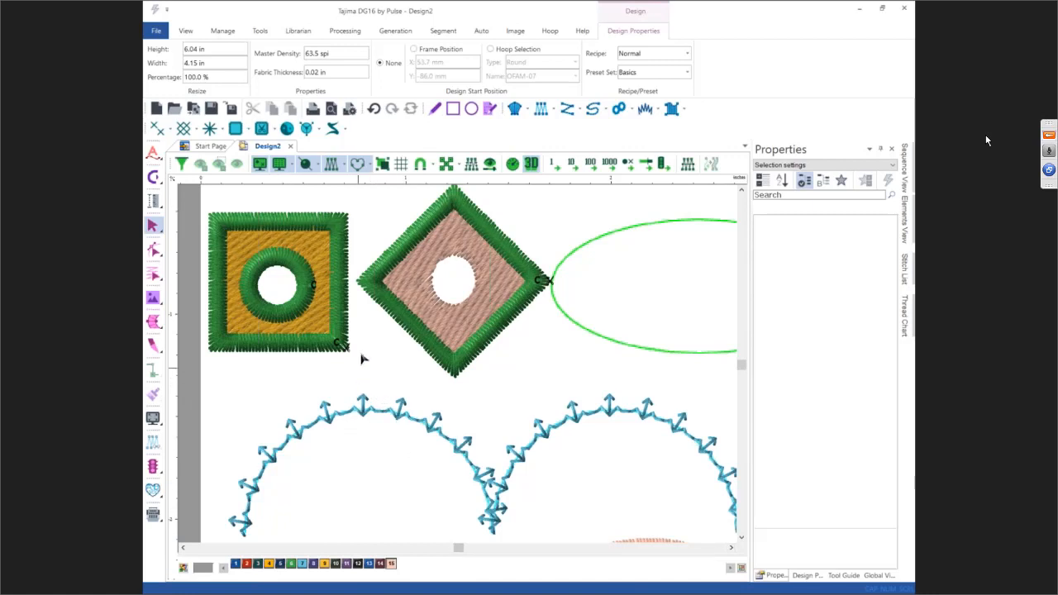
# Step: Place vertical and horizontal guidelines along the left and top edges of the green oval
pyautogui.click(731, 548)
pyautogui.click(731, 548)
pyautogui.click(731, 548)
pyautogui.click(732, 548)
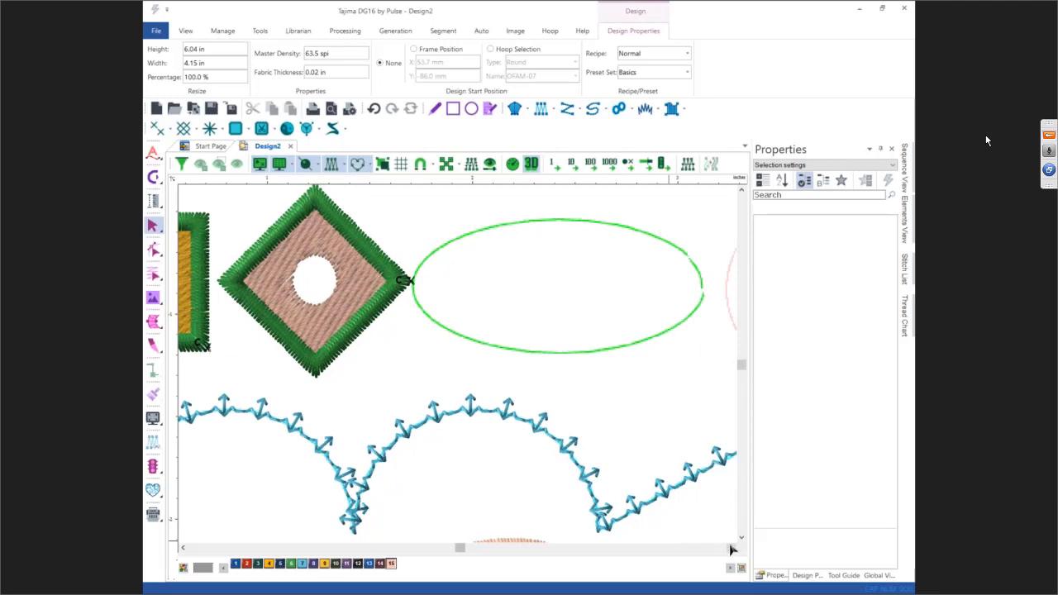
pyautogui.click(731, 548)
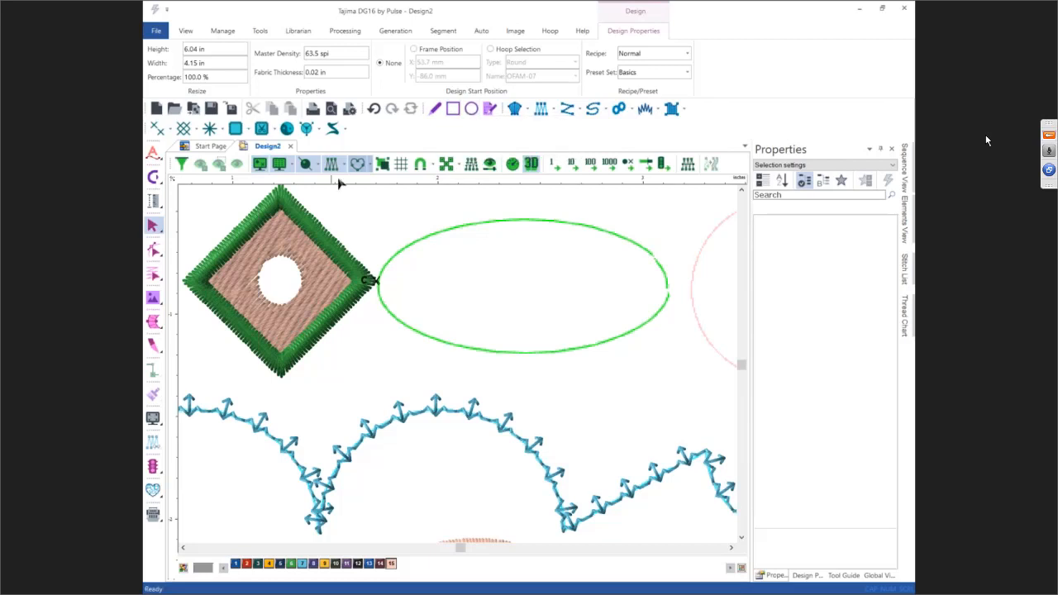
pyautogui.click(729, 567)
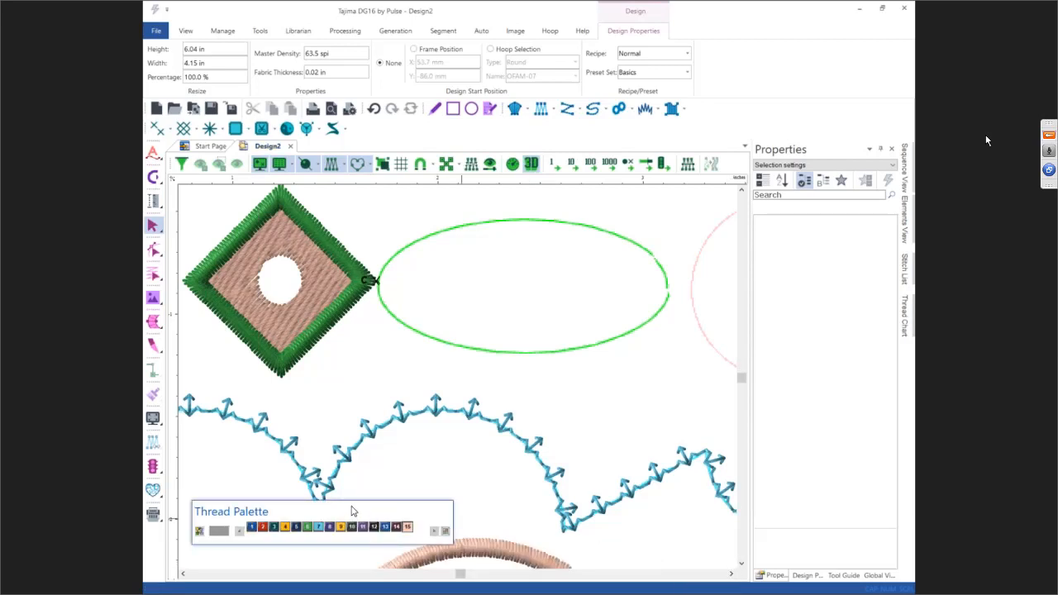
pyautogui.moveTo(352, 510); pyautogui.dragTo(463, 568)
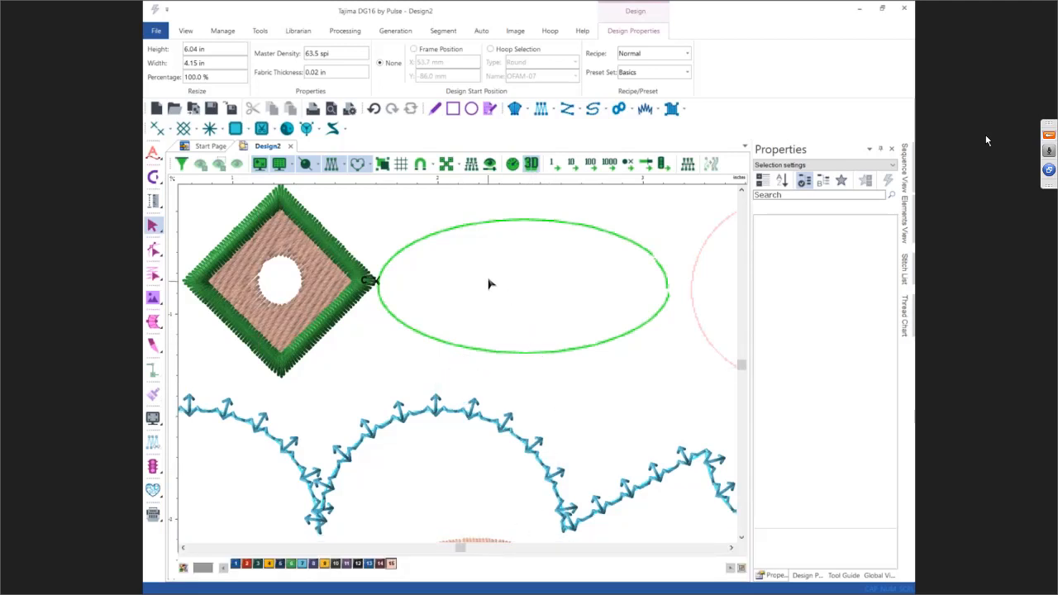
pyautogui.moveTo(173, 335); pyautogui.dragTo(379, 343)
pyautogui.moveTo(519, 178); pyautogui.dragTo(519, 218)
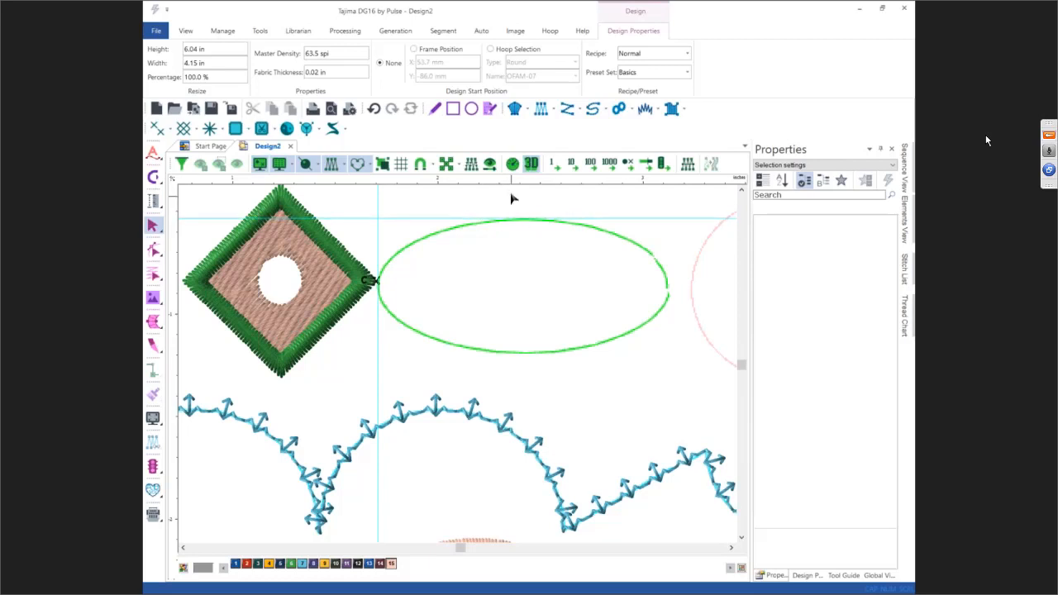
# Step: Draw an ellipse artwork segment in needle 6 green over the green oval in the backdrop
pyautogui.click(471, 111)
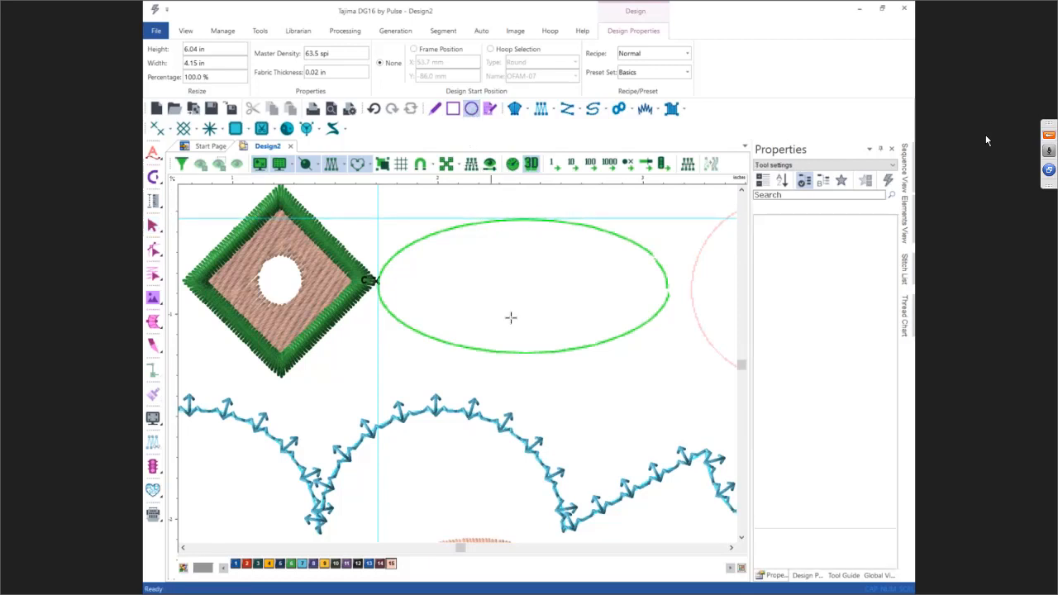
pyautogui.click(291, 563)
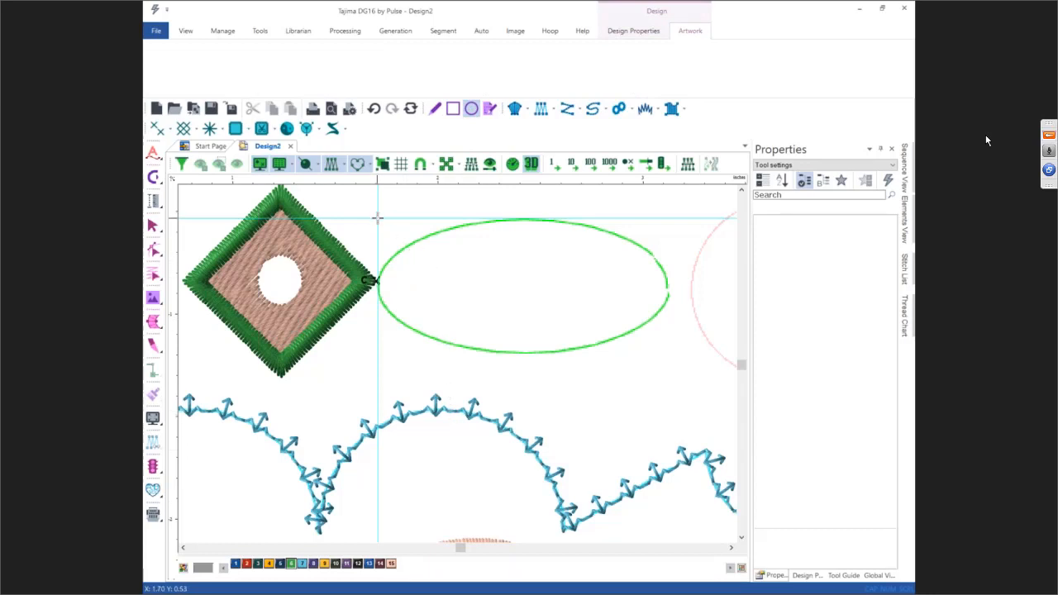
pyautogui.moveTo(378, 218)
pyautogui.mouseDown()
pyautogui.moveTo(609, 243)
pyautogui.moveTo(671, 313)
pyautogui.moveTo(679, 350)
pyautogui.moveTo(670, 359)
pyautogui.mouseUp()
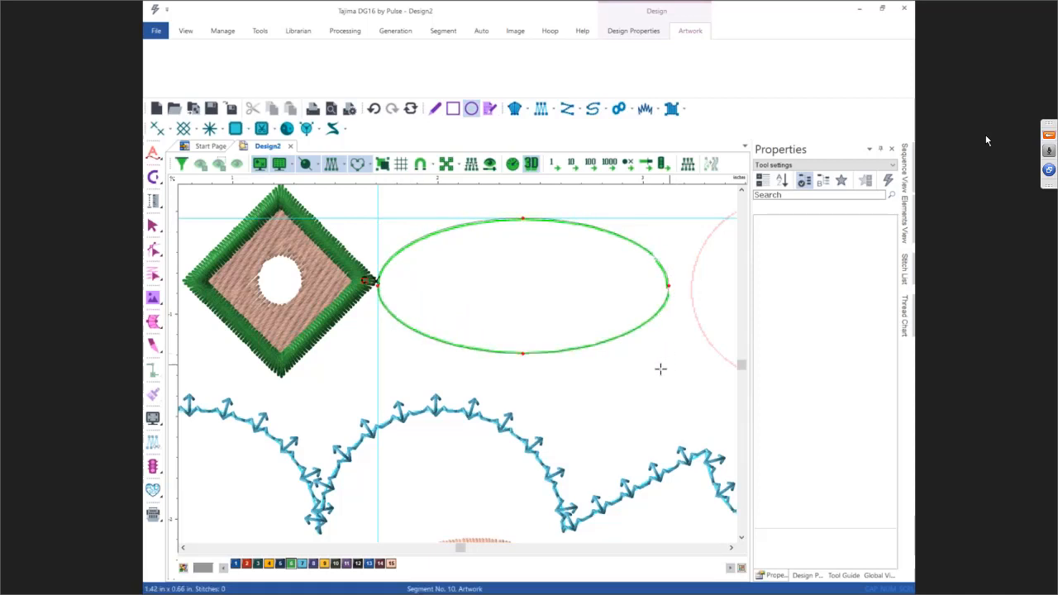
pyautogui.press('Escape')
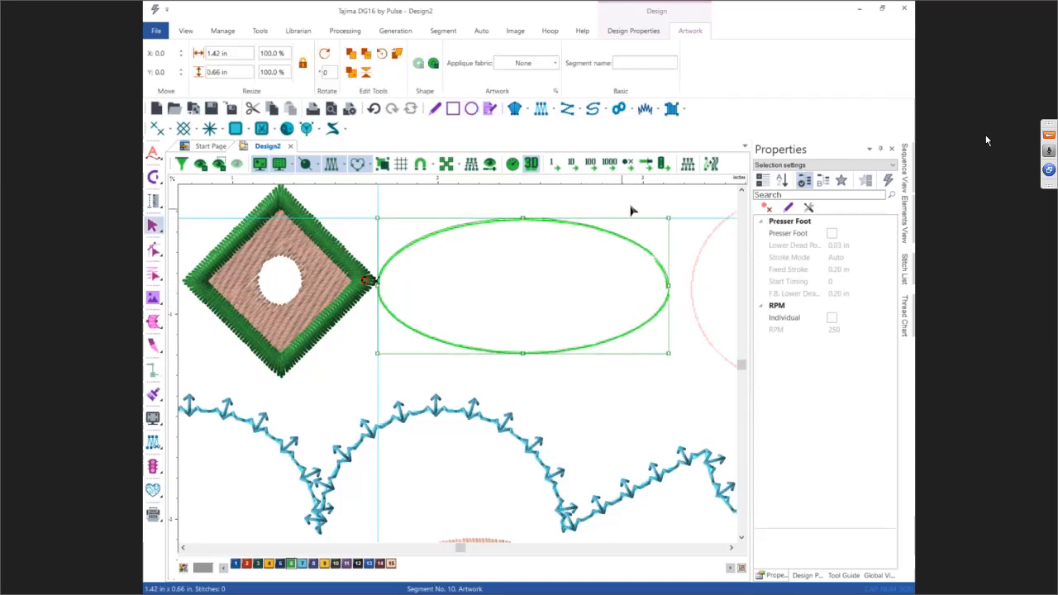
# Step: Convert the ellipse artwork into a Steil segment and then into a Run segment
pyautogui.click(714, 165)
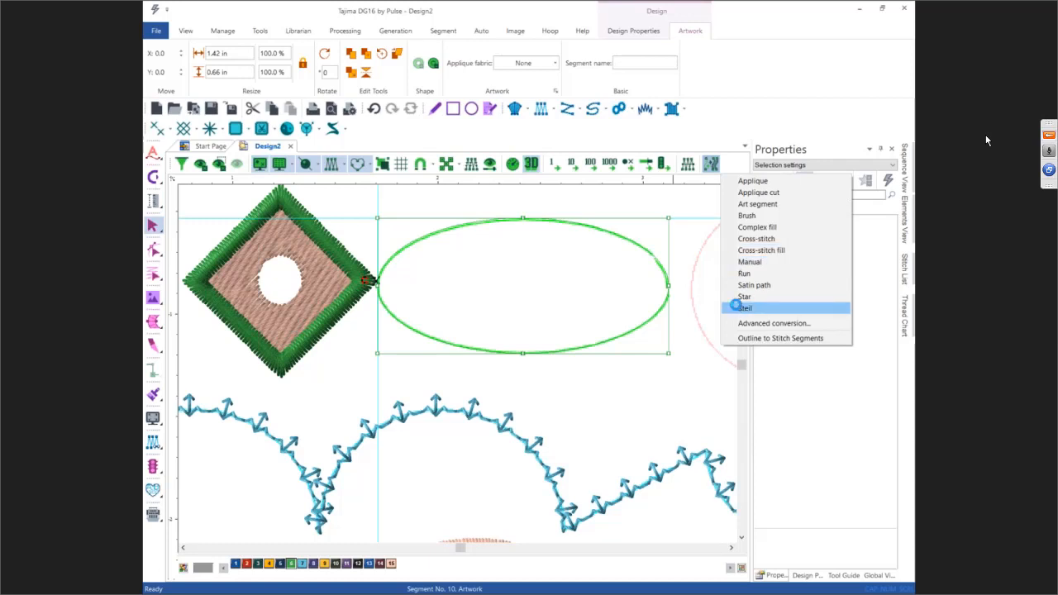
pyautogui.click(735, 307)
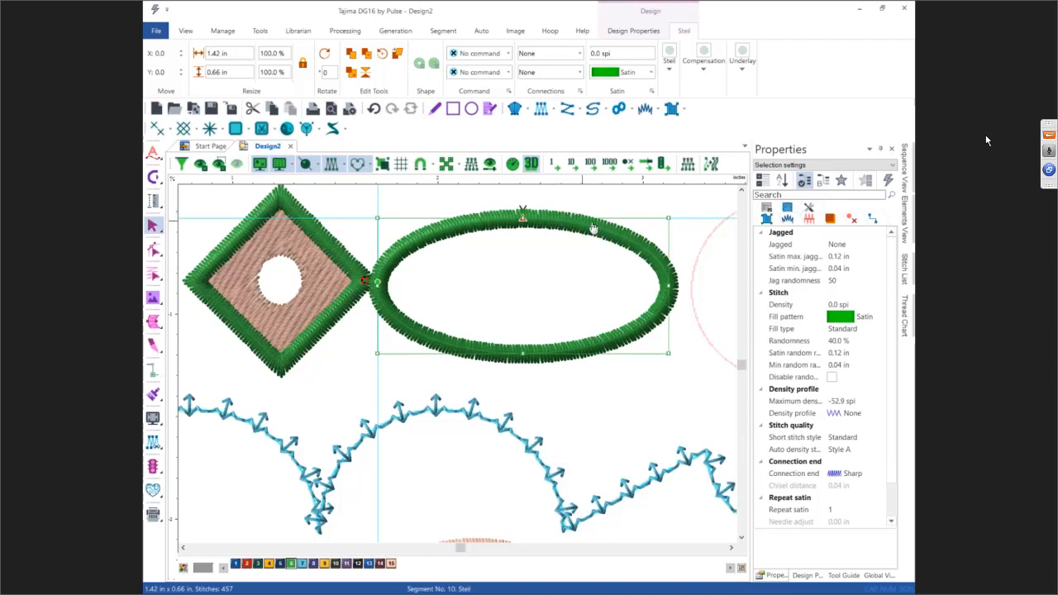
pyautogui.click(710, 165)
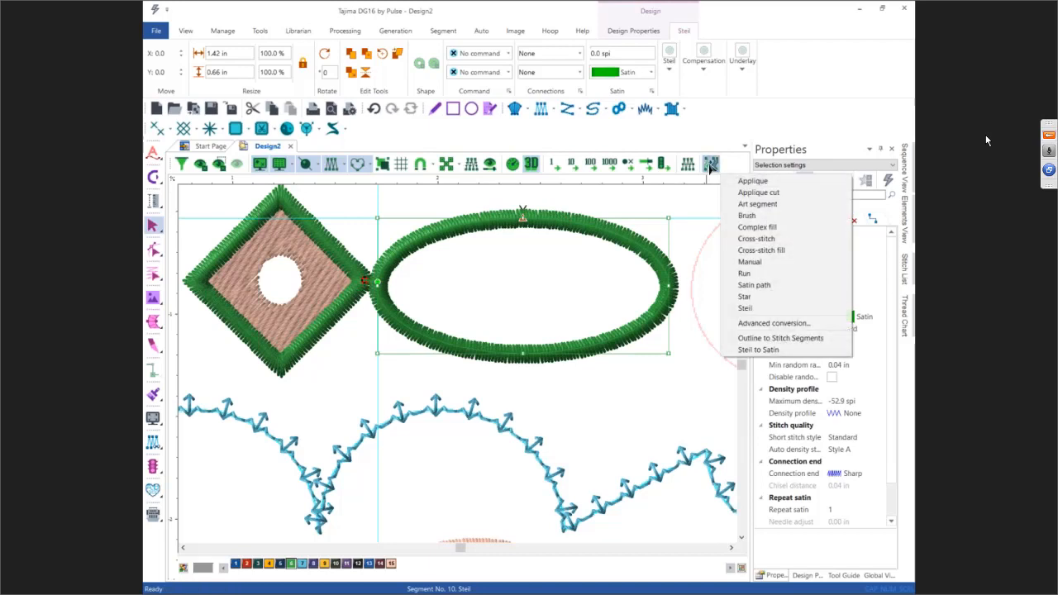
pyautogui.click(742, 274)
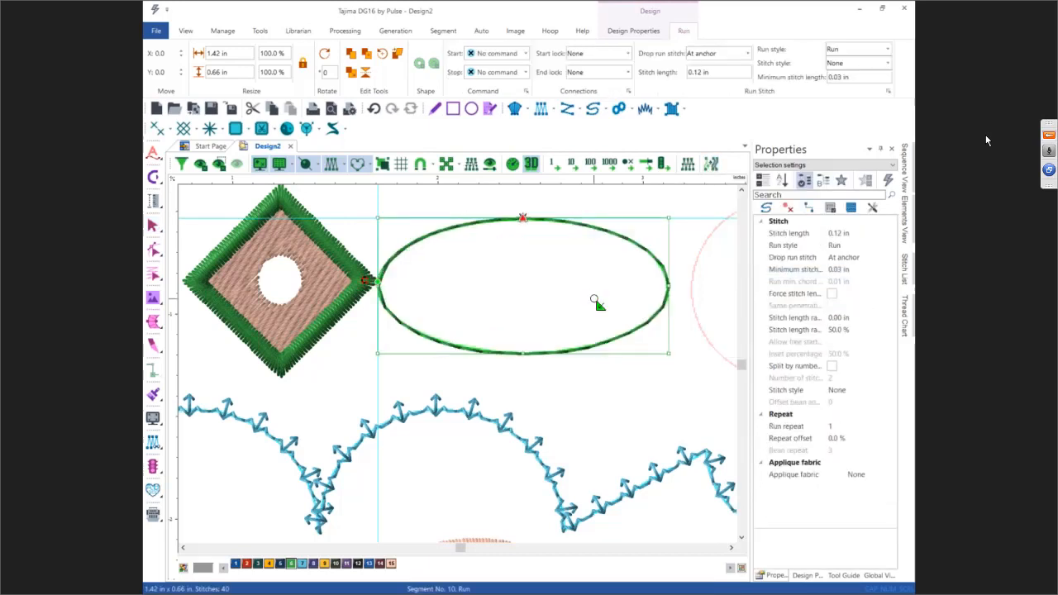
pyautogui.press('Escape')
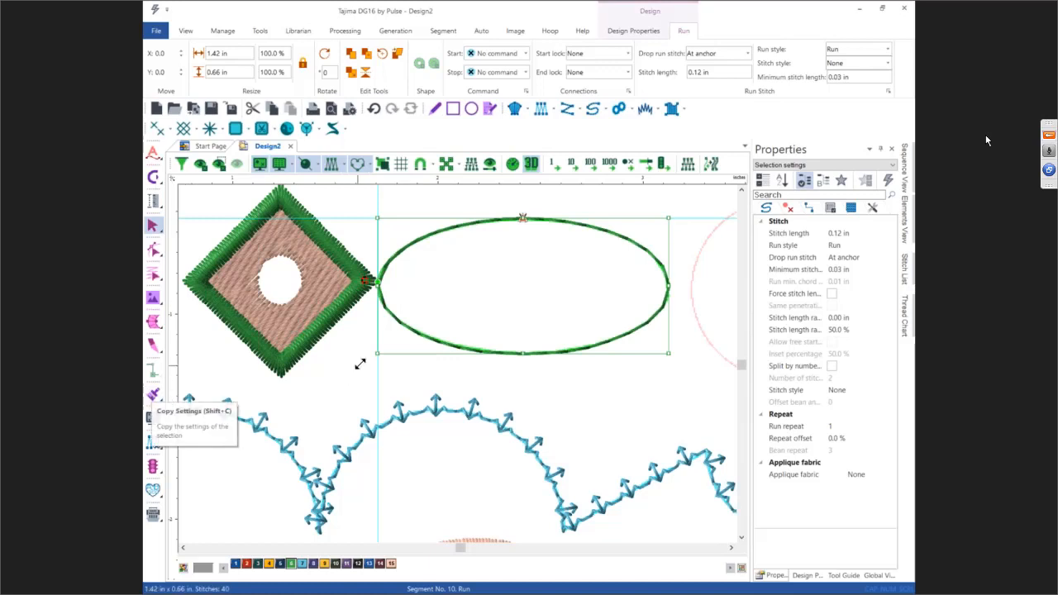
# Step: Copy the stitch settings of the blue programmed run wave and paste them onto the green oval run
pyautogui.click(355, 453)
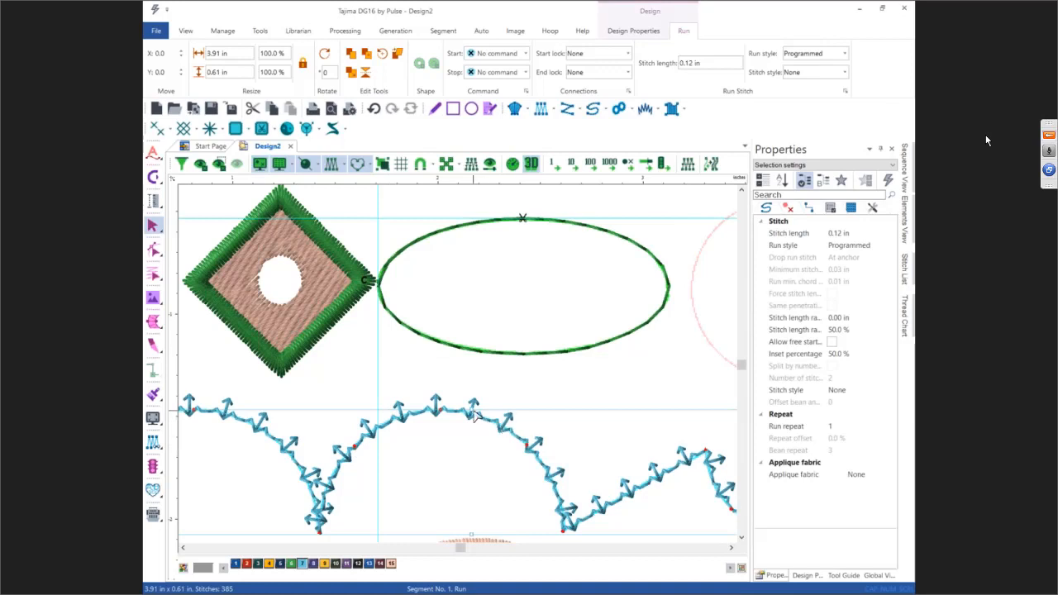
pyautogui.click(154, 395)
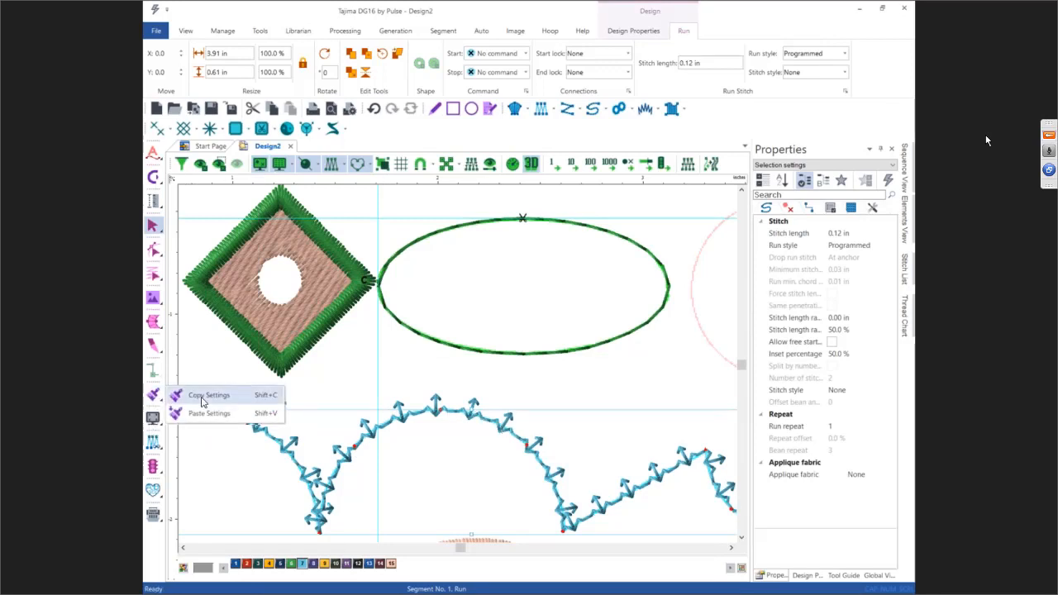
pyautogui.click(203, 403)
pyautogui.click(480, 355)
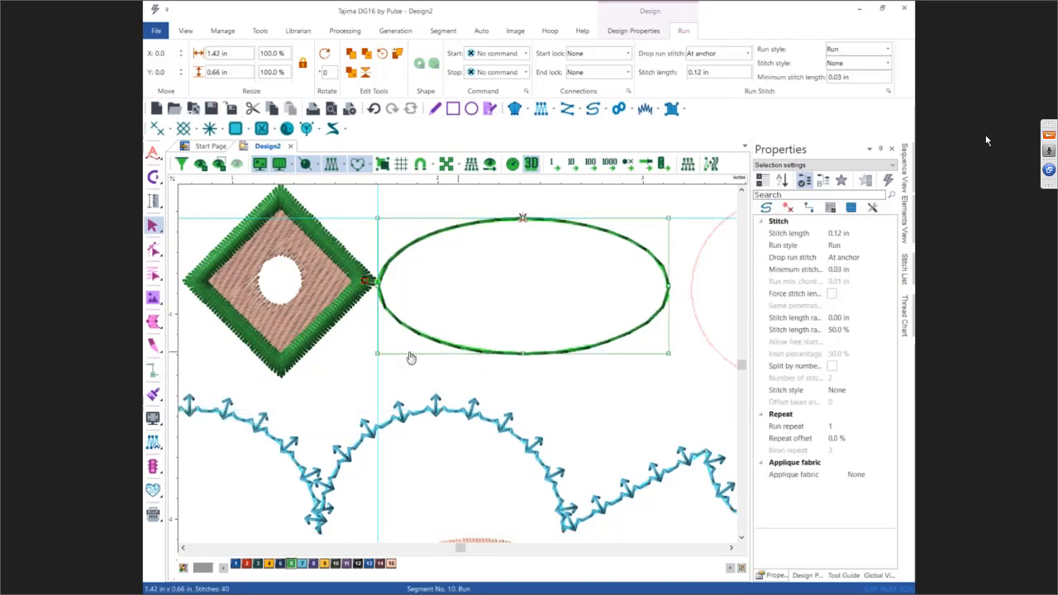
pyautogui.click(154, 395)
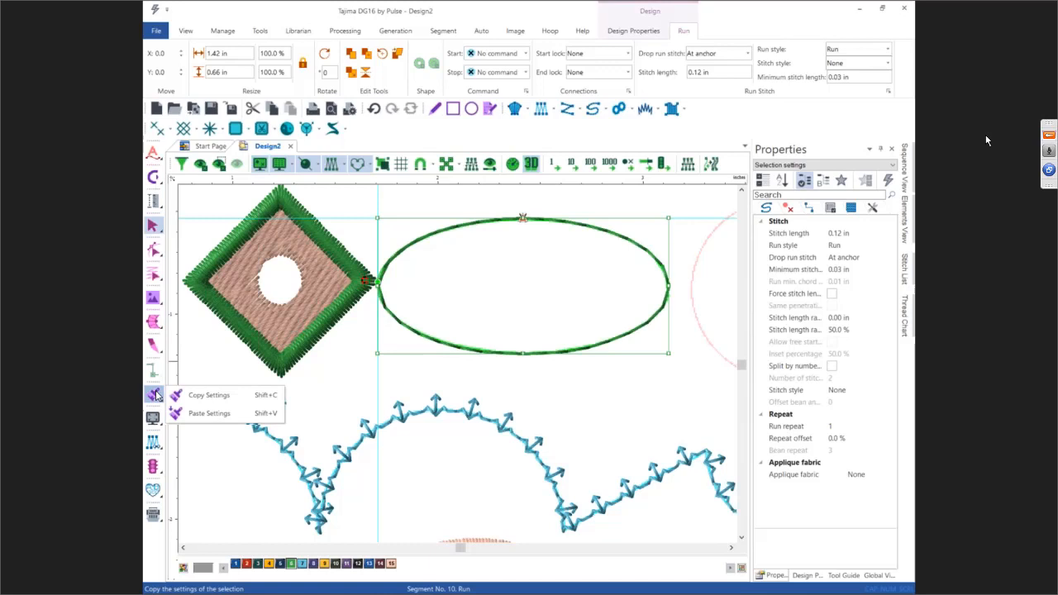
pyautogui.click(208, 412)
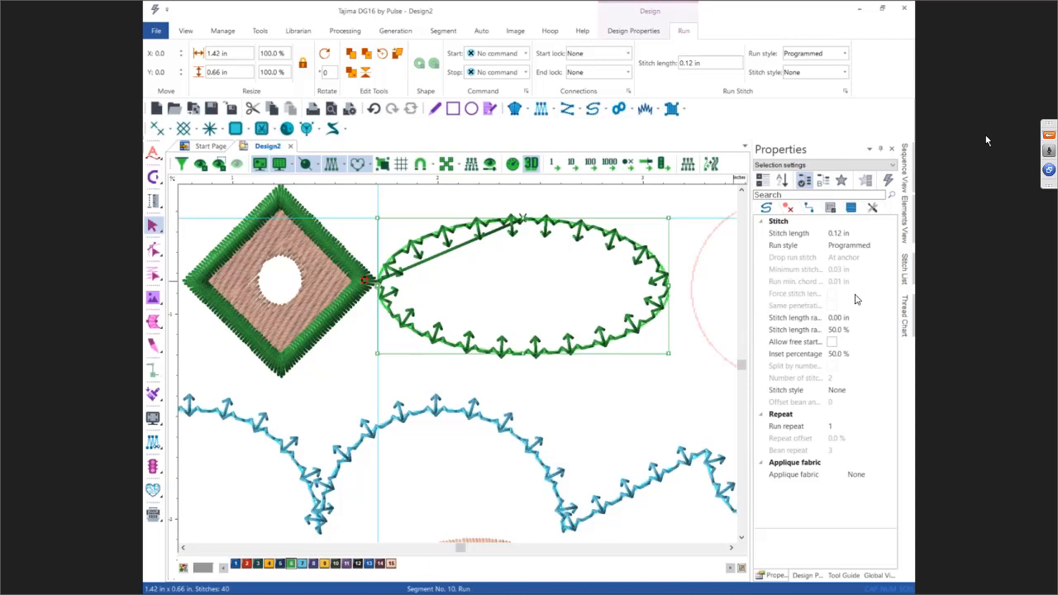
# Step: Open the Sequence View, select the diamond's Steil border and set its stop command to Trim
pyautogui.click(850, 208)
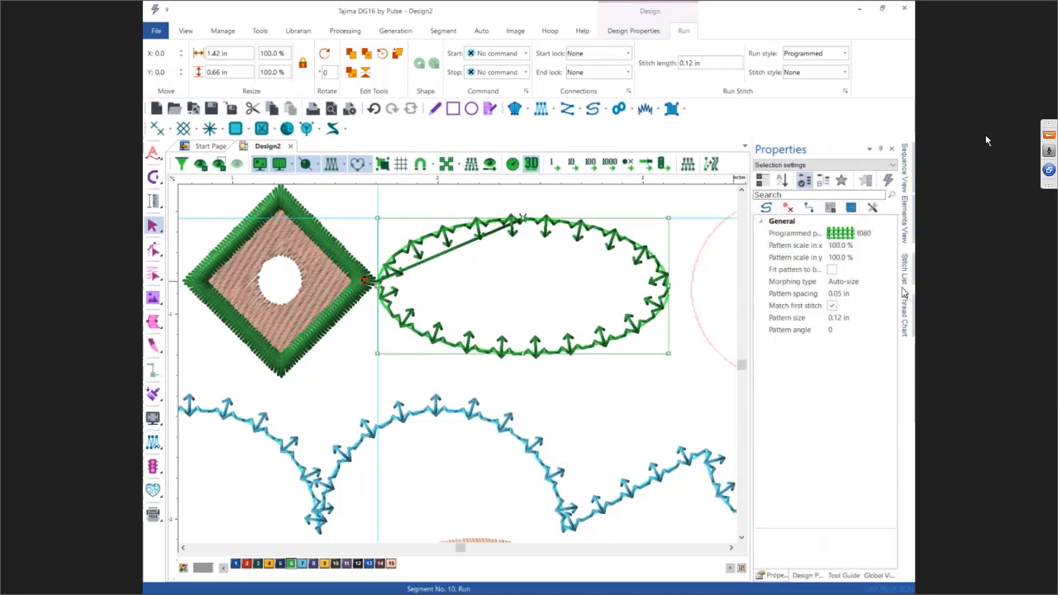
pyautogui.moveTo(903, 178)
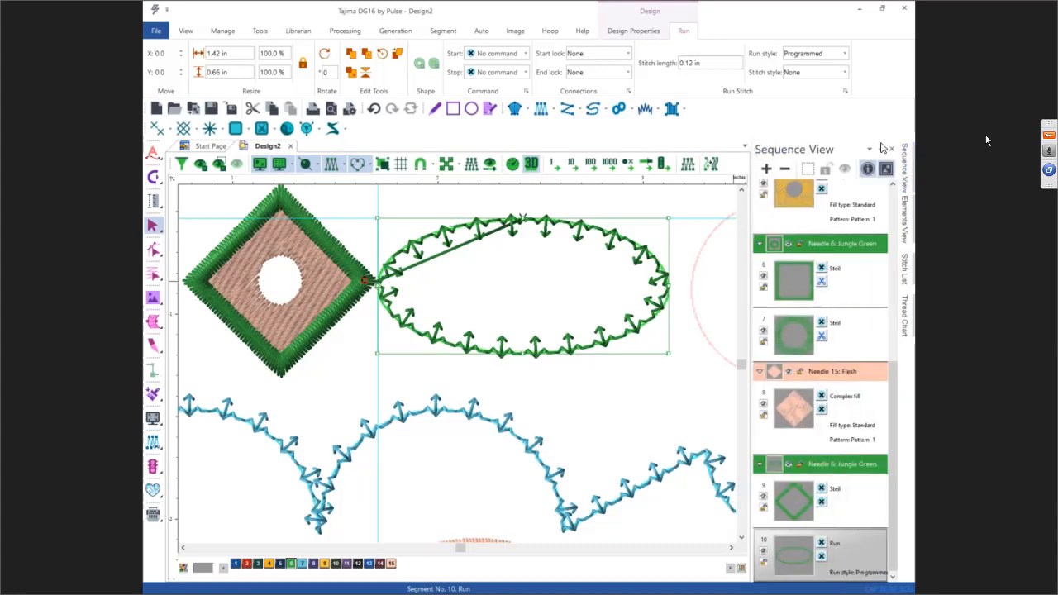
pyautogui.click(881, 148)
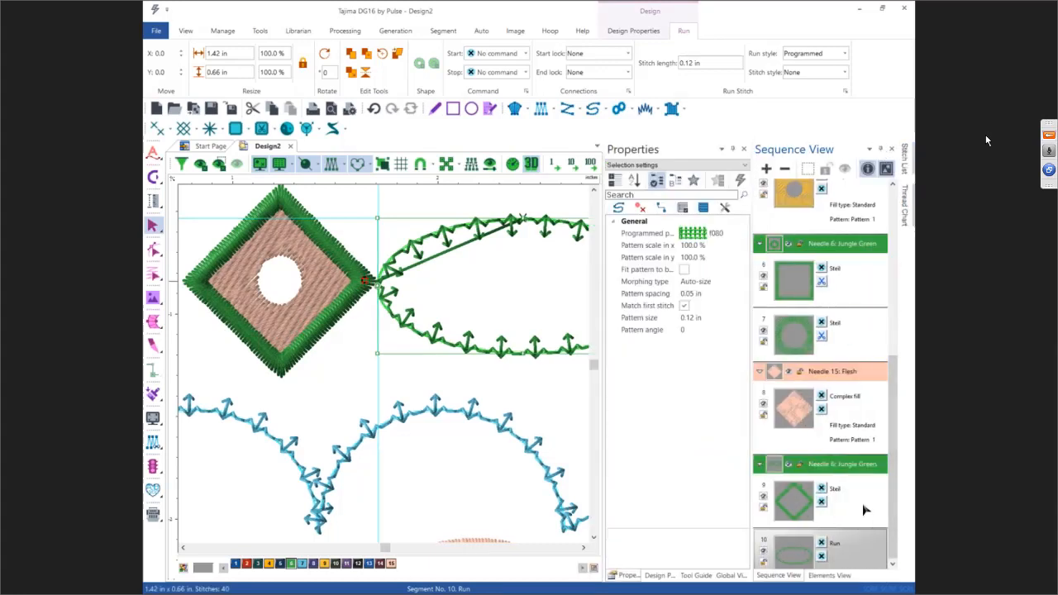
pyautogui.moveTo(896, 476); pyautogui.dragTo(896, 479)
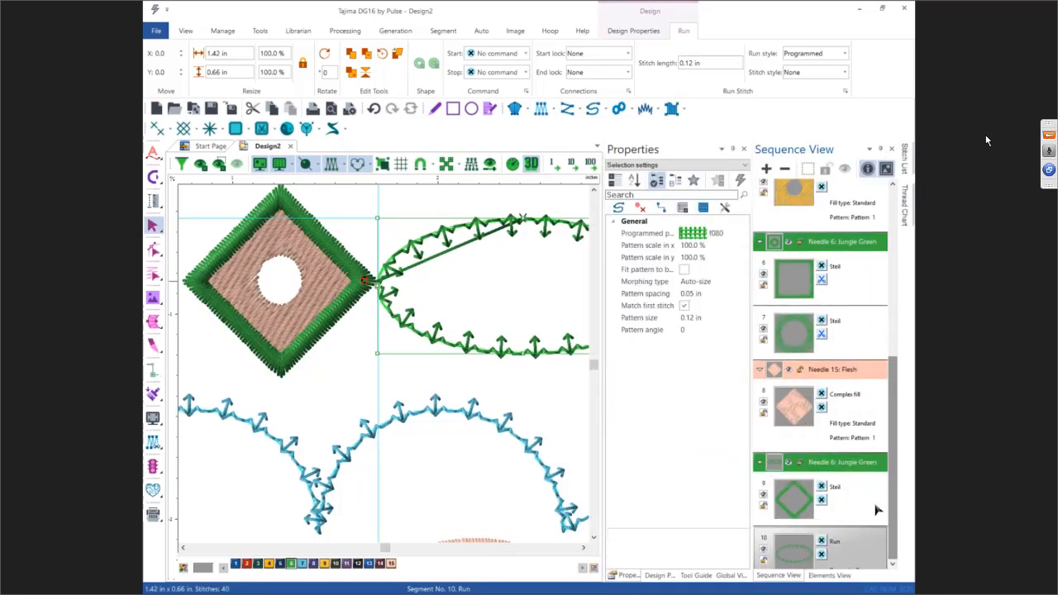
pyautogui.click(872, 508)
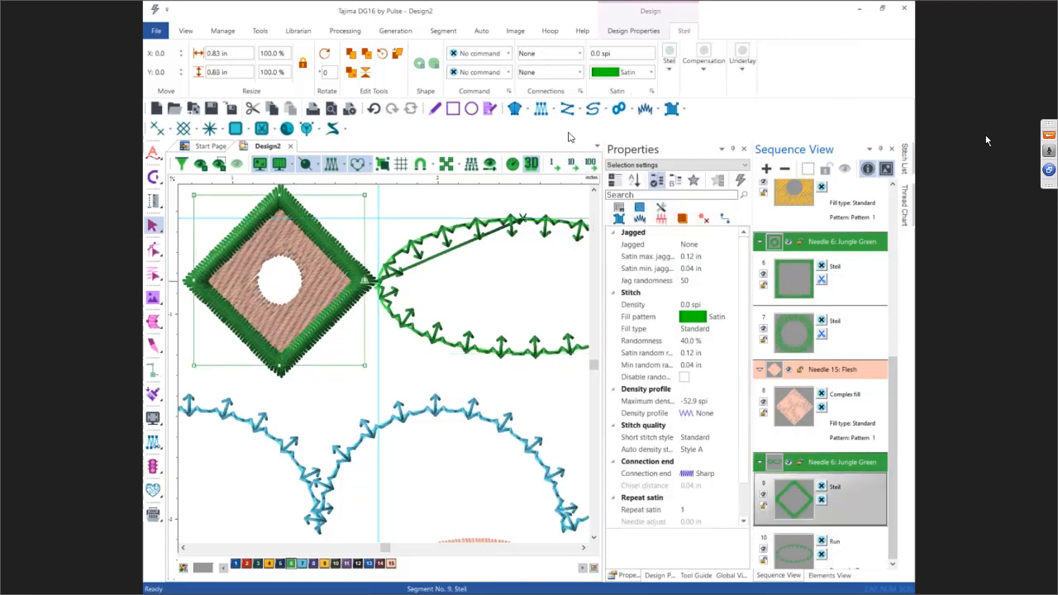
pyautogui.click(485, 72)
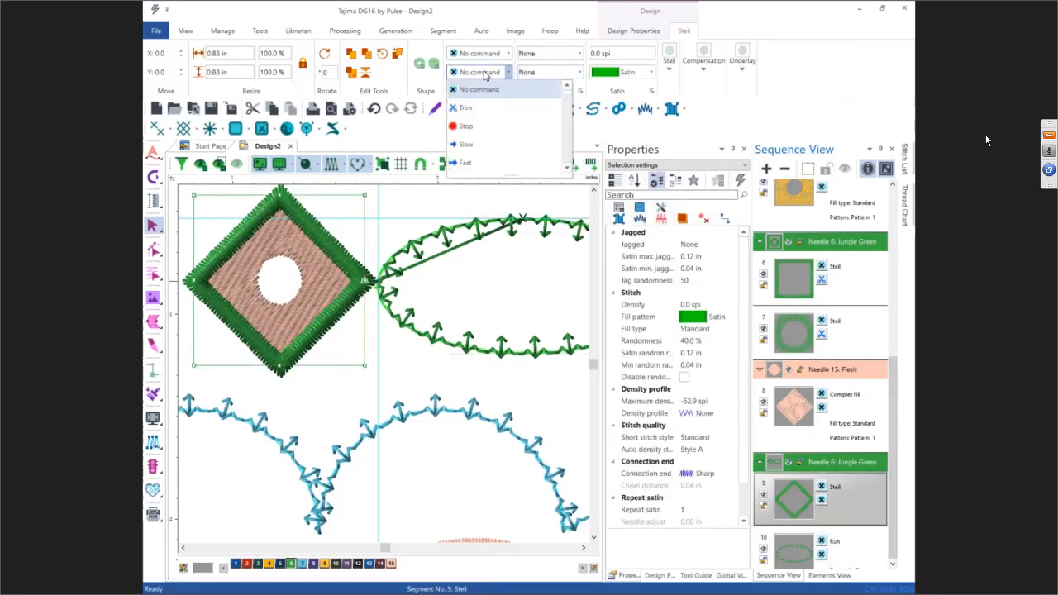
pyautogui.click(473, 108)
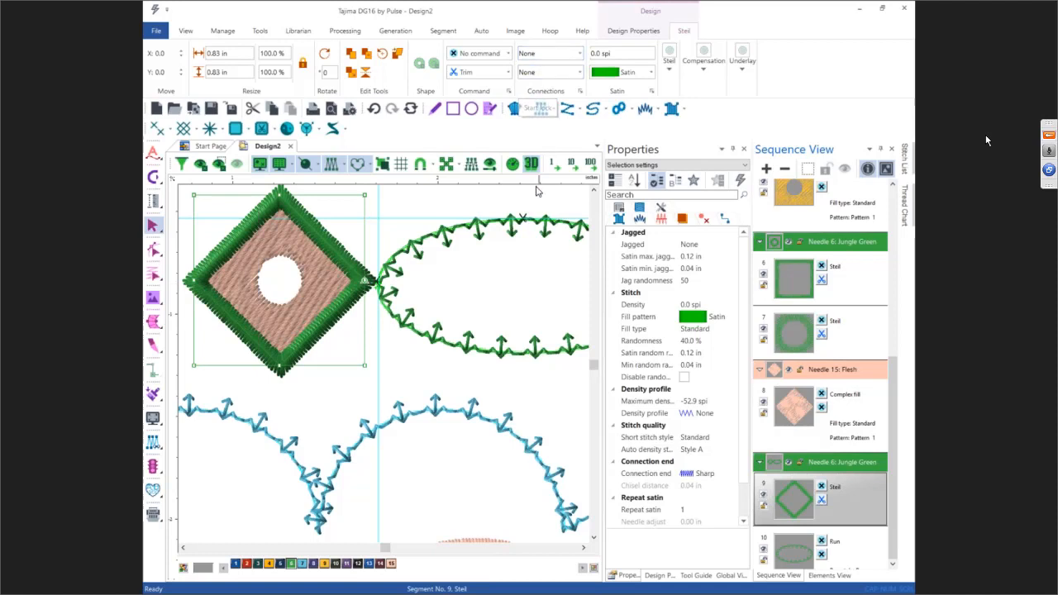
pyautogui.click(463, 207)
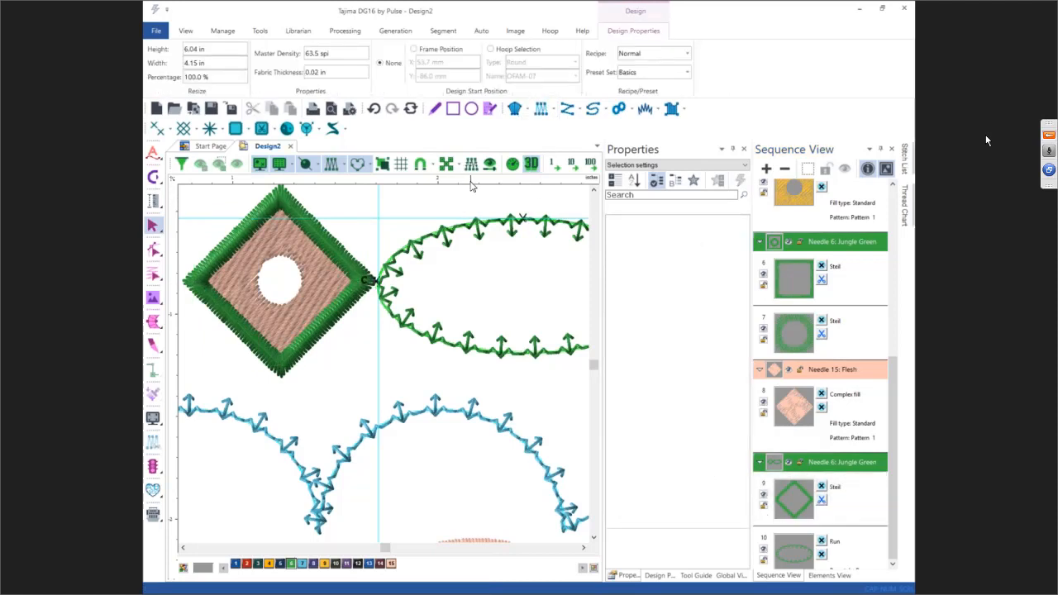
pyautogui.press('d')
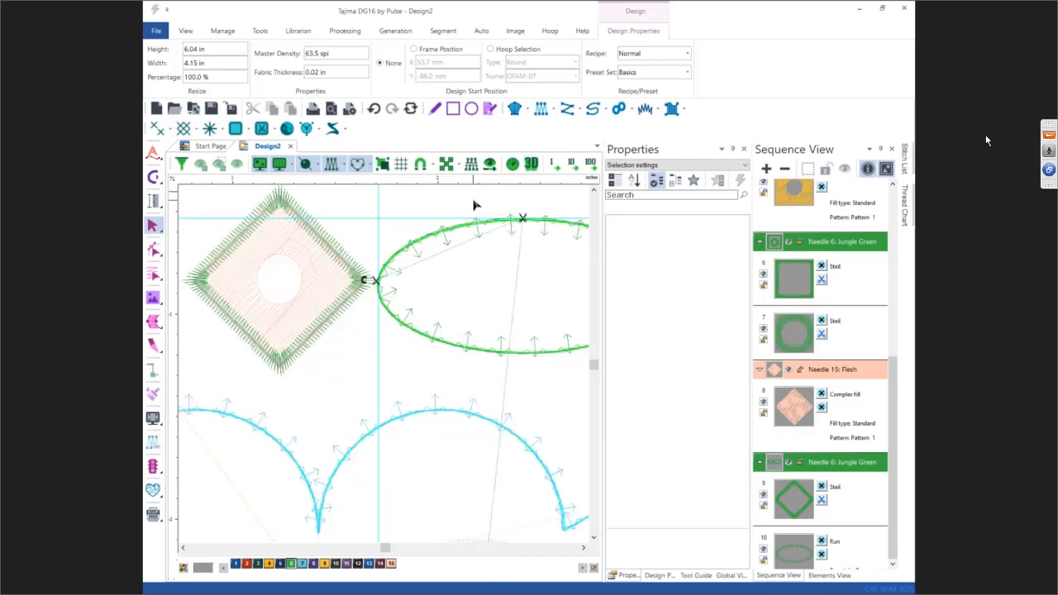
pyautogui.press('d')
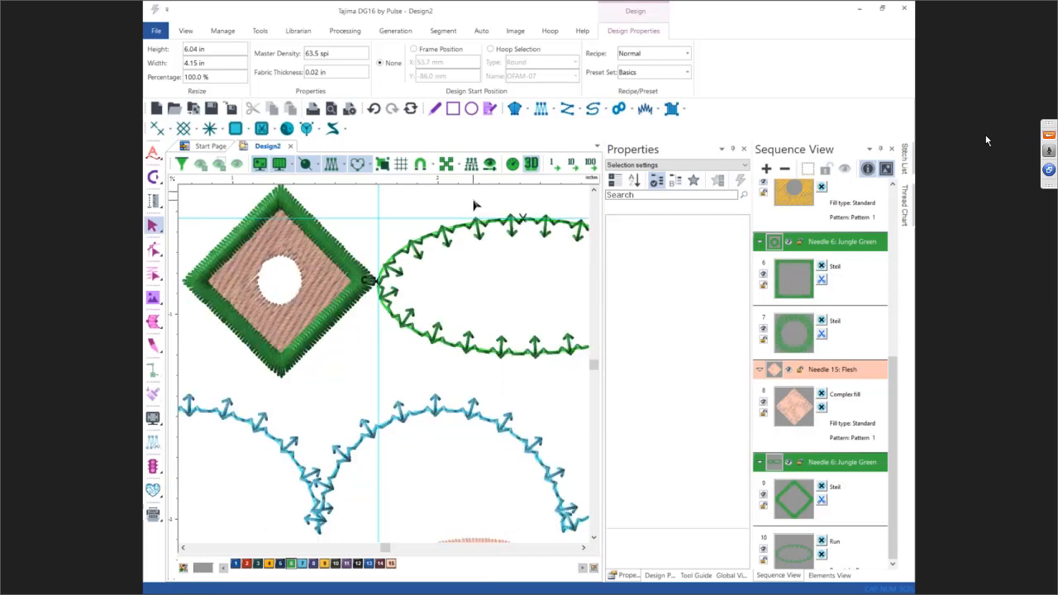
pyautogui.click(880, 149)
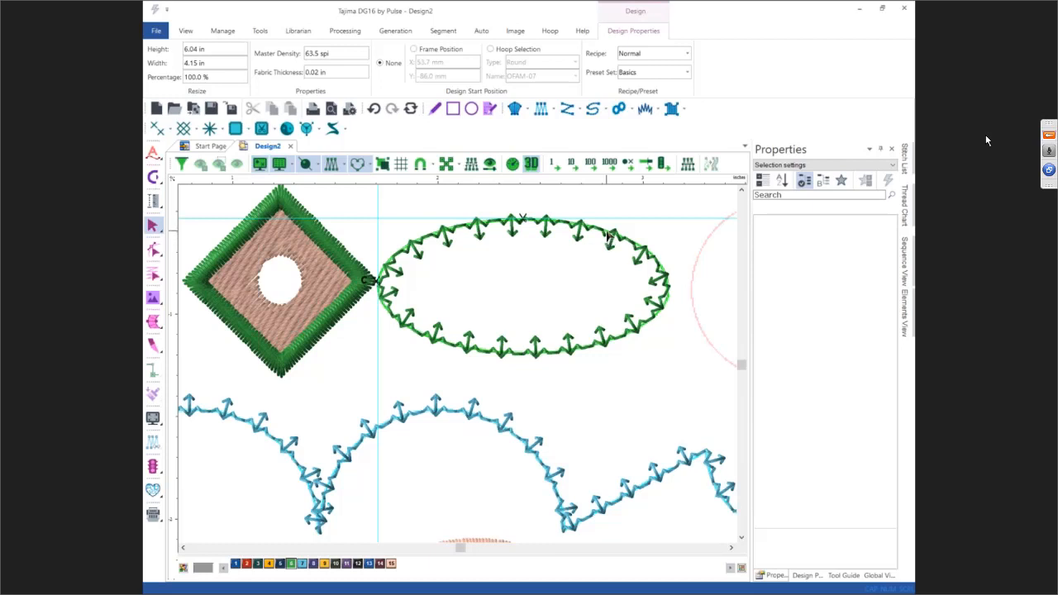
# Step: Trace the pink circle with a three-point circular Run segment and paste the copied programmed run settings onto it
pyautogui.click(604, 235)
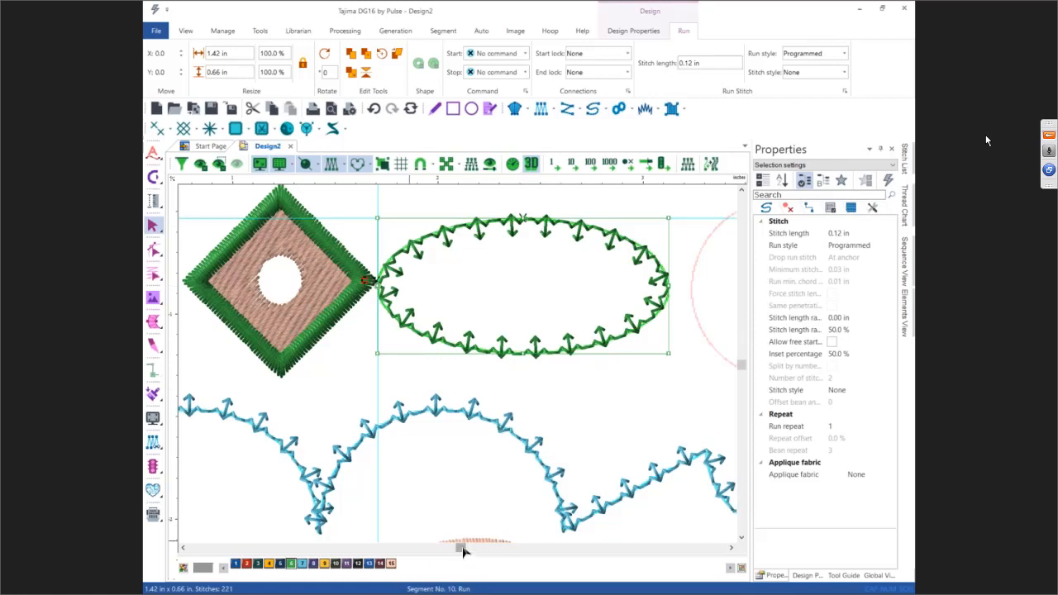
pyautogui.click(731, 547)
pyautogui.click(730, 547)
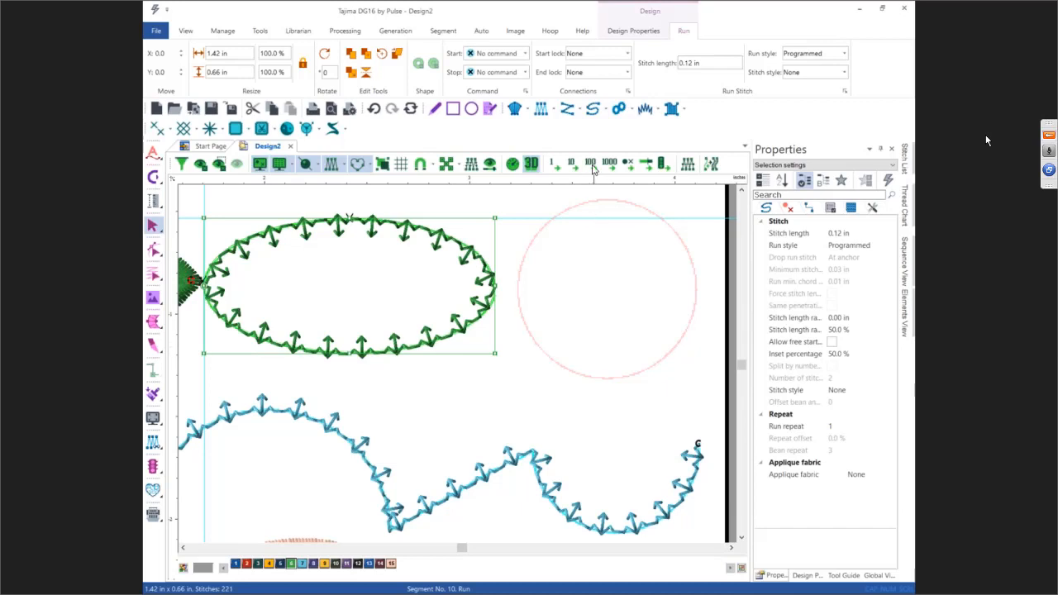
pyautogui.click(592, 120)
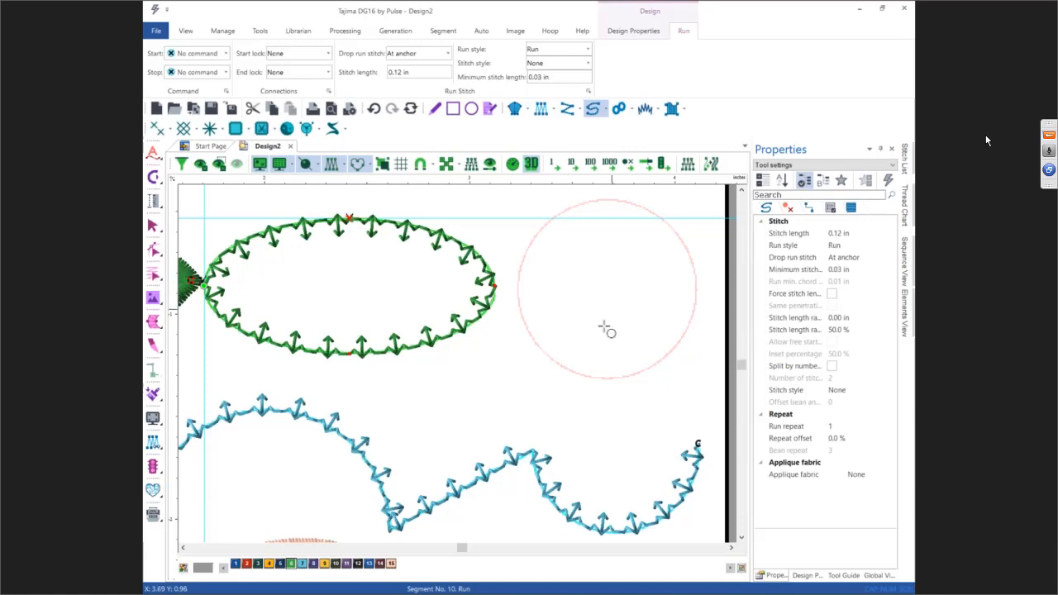
pyautogui.click(611, 201)
pyautogui.click(695, 293)
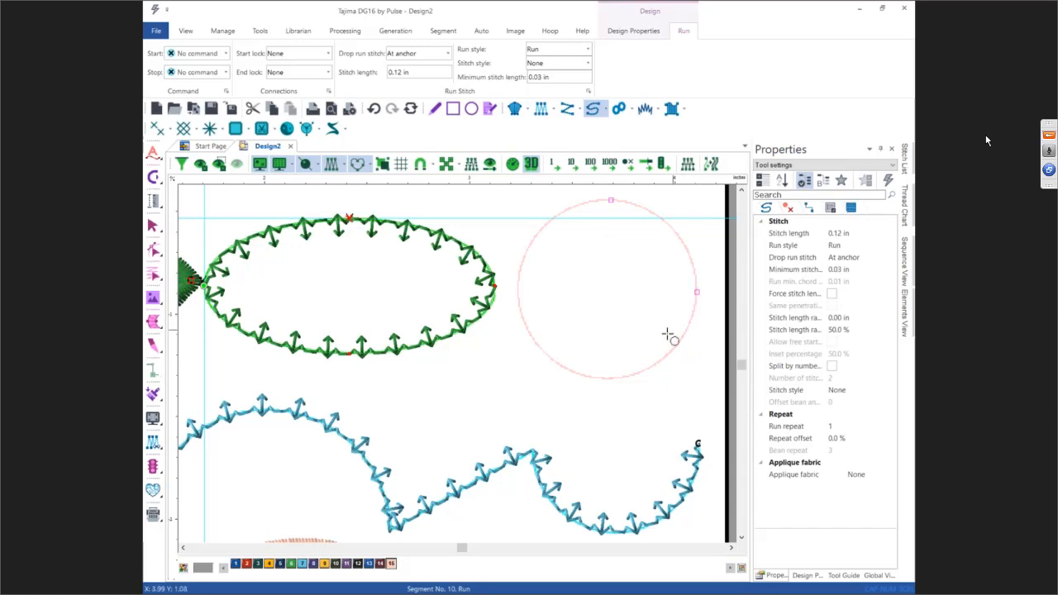
pyautogui.click(609, 378)
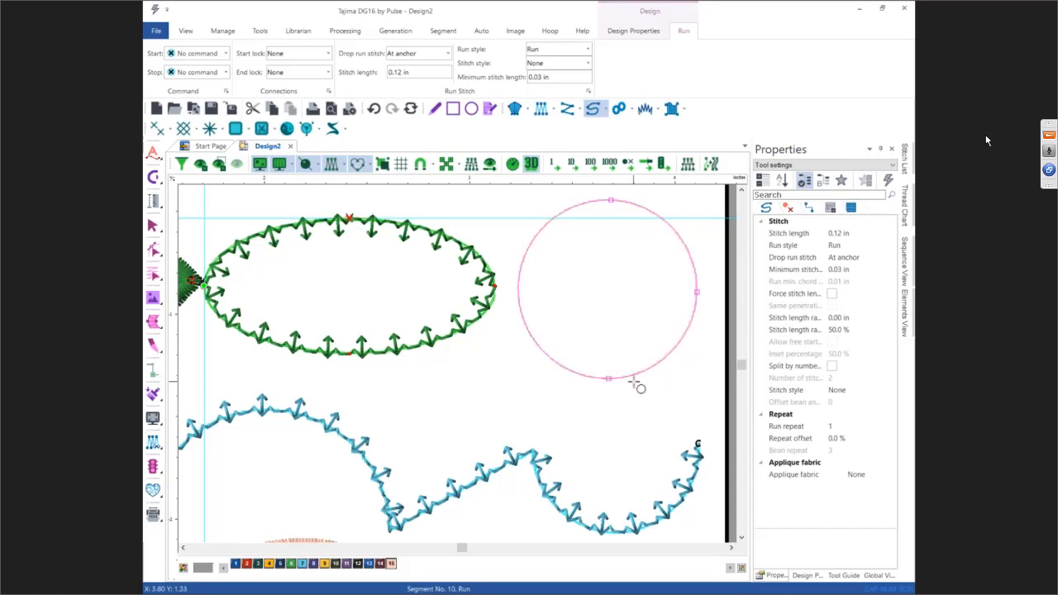
pyautogui.press('Return')
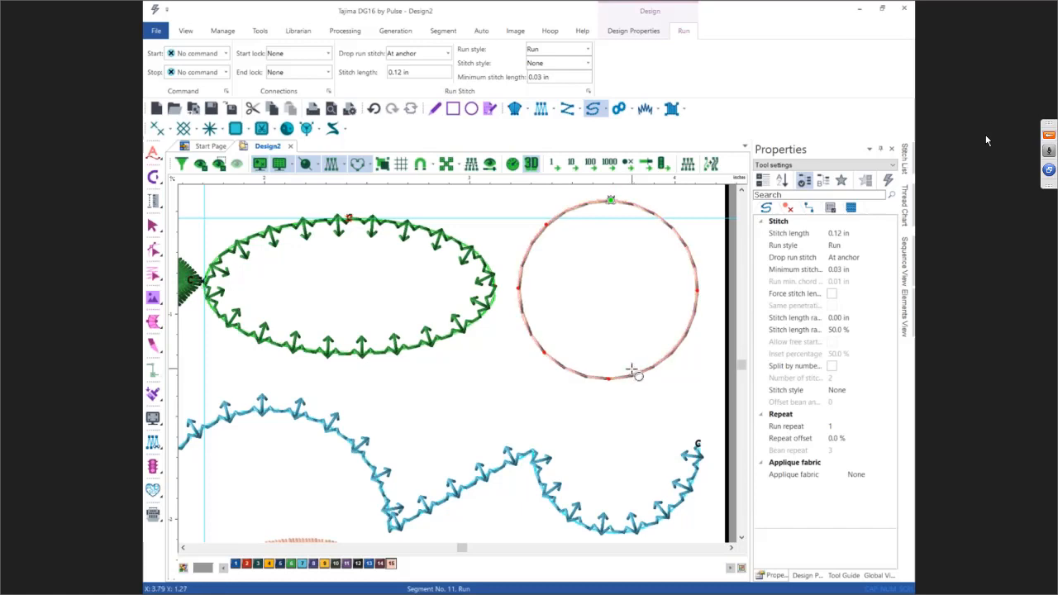
pyautogui.press('Escape')
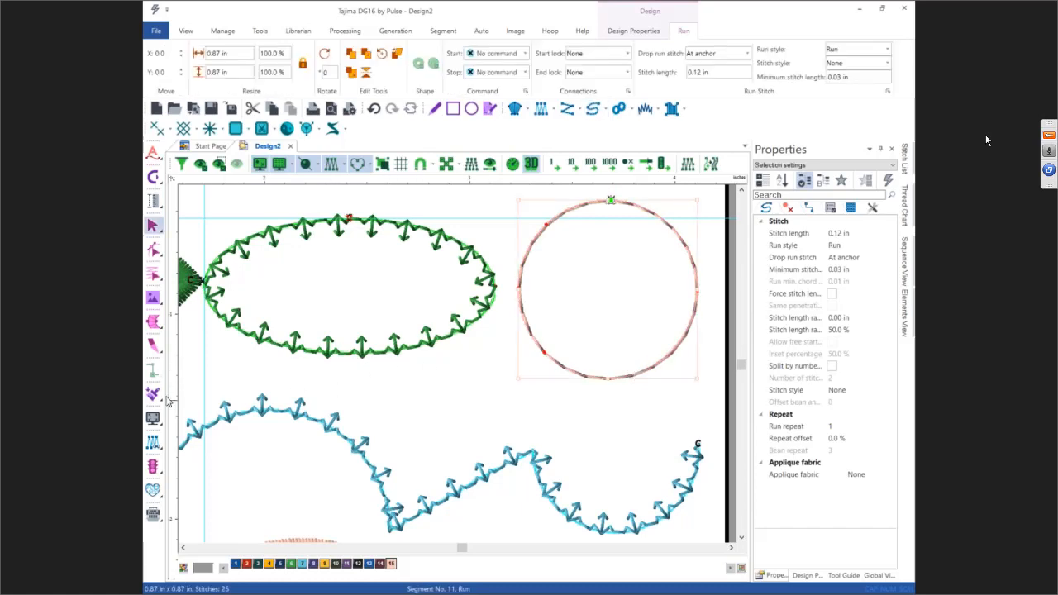
pyautogui.click(154, 395)
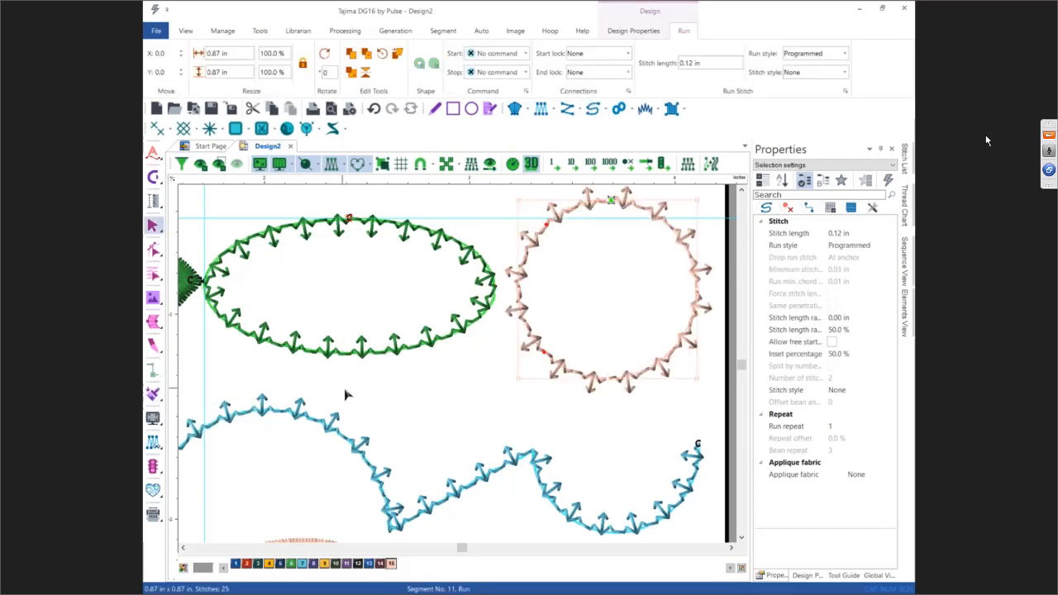
pyautogui.click(482, 405)
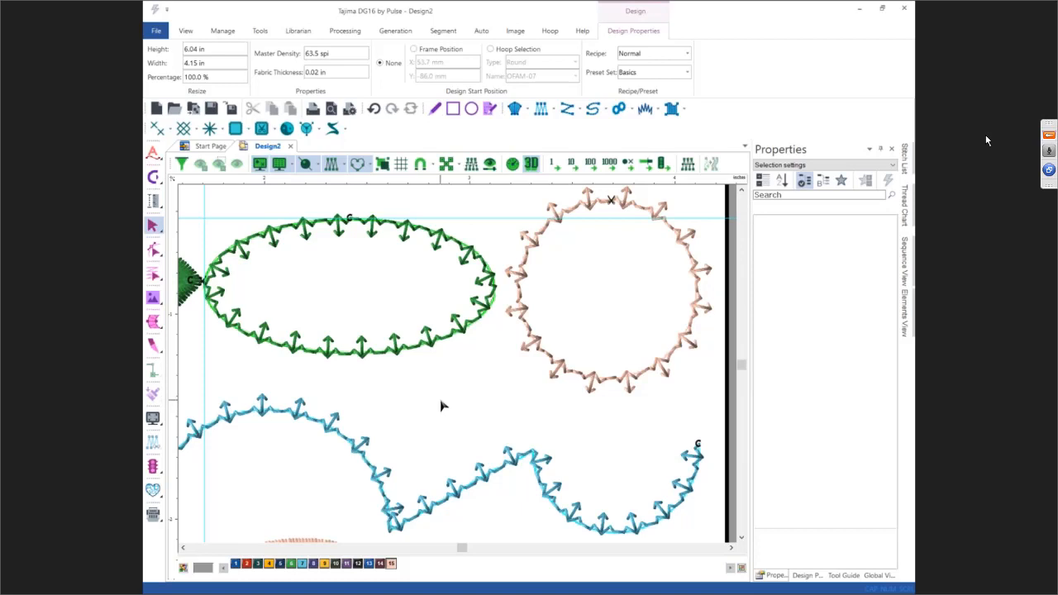
# Step: Draw a freehand brush stroke in cursive script beside the backdrop, about 5.00 x 4.03 in
pyautogui.press('0')
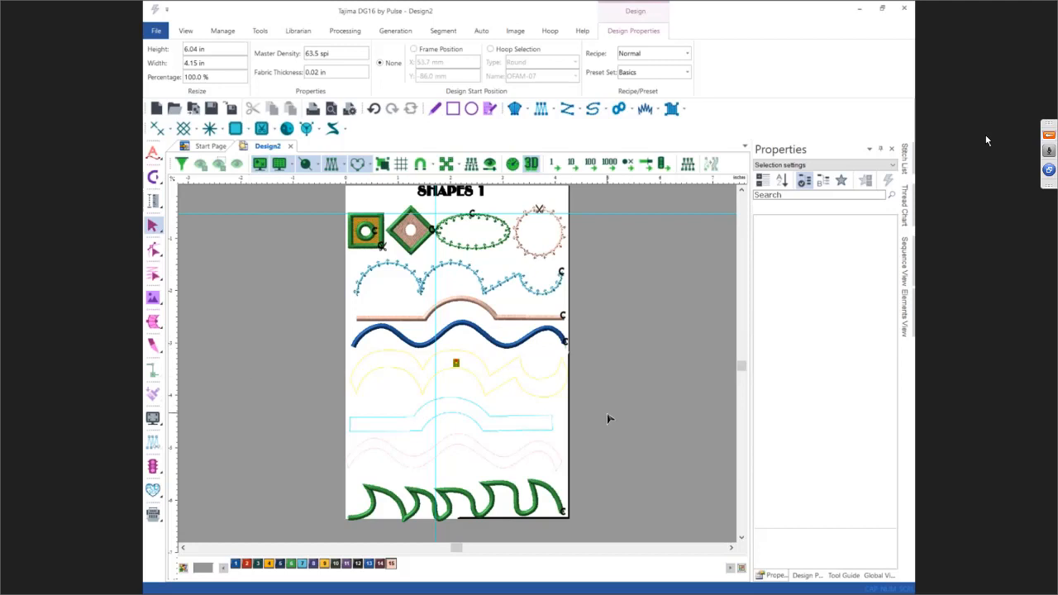
pyautogui.click(731, 549)
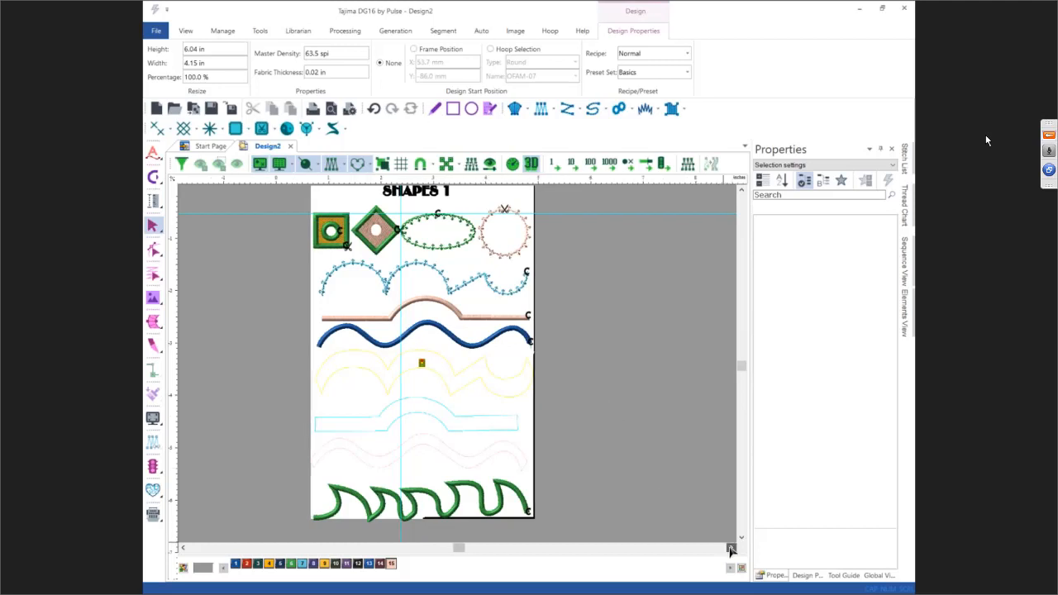
pyautogui.click(333, 128)
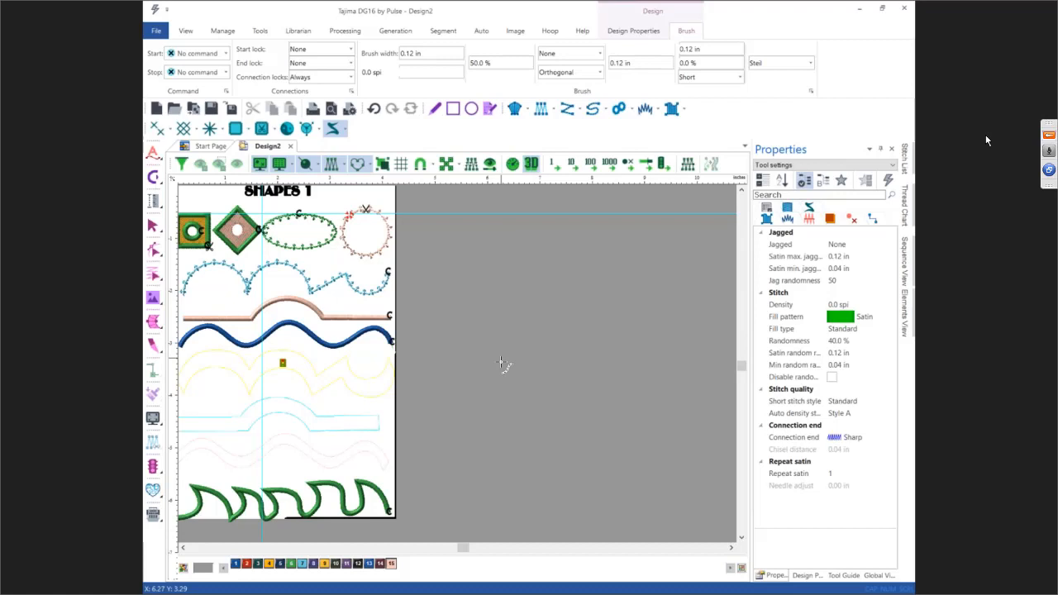
pyautogui.moveTo(516, 360)
pyautogui.mouseDown()
pyautogui.moveTo(550, 394)
pyautogui.moveTo(565, 354)
pyautogui.moveTo(581, 370)
pyautogui.moveTo(603, 341)
pyautogui.moveTo(607, 311)
pyautogui.moveTo(664, 290)
pyautogui.moveTo(691, 247)
pyautogui.moveTo(717, 277)
pyautogui.mouseUp()
pyautogui.press('Return')
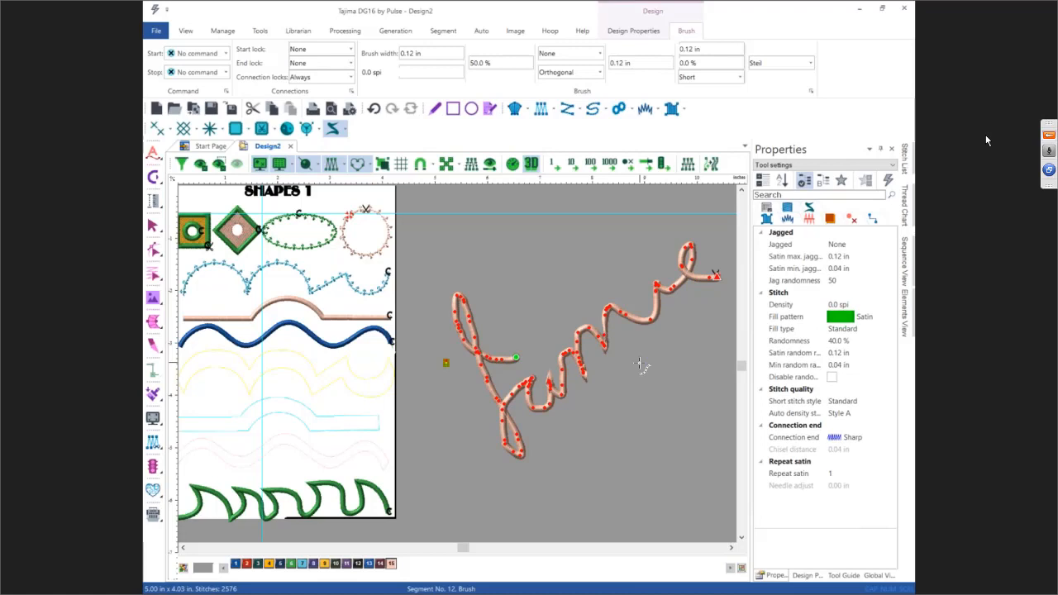
pyautogui.press('Escape')
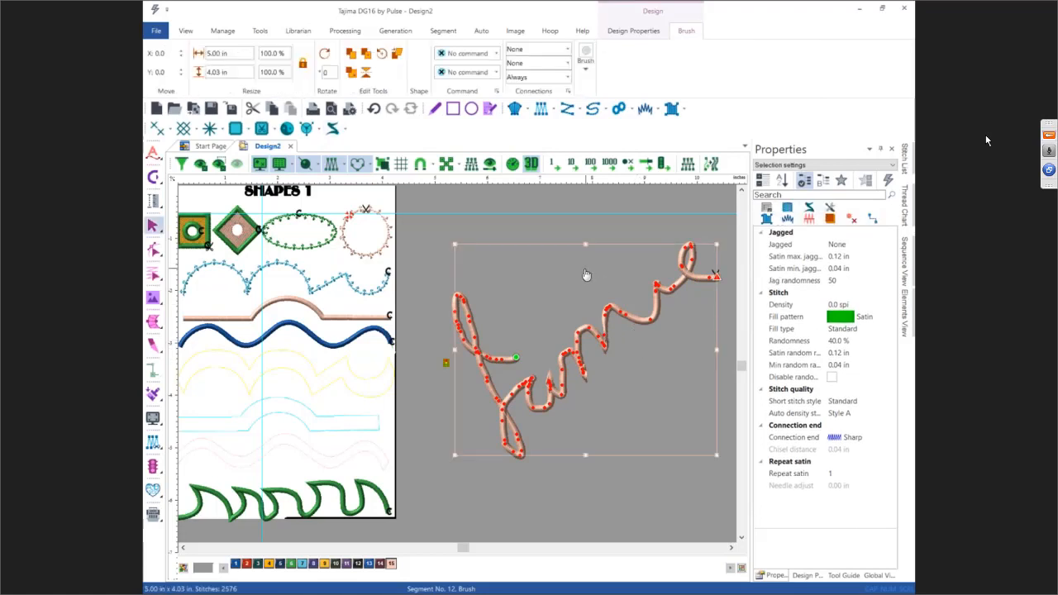
# Step: Reduce the nodes of the brush segment with the automatic node reduction
pyautogui.rightClick(545, 291)
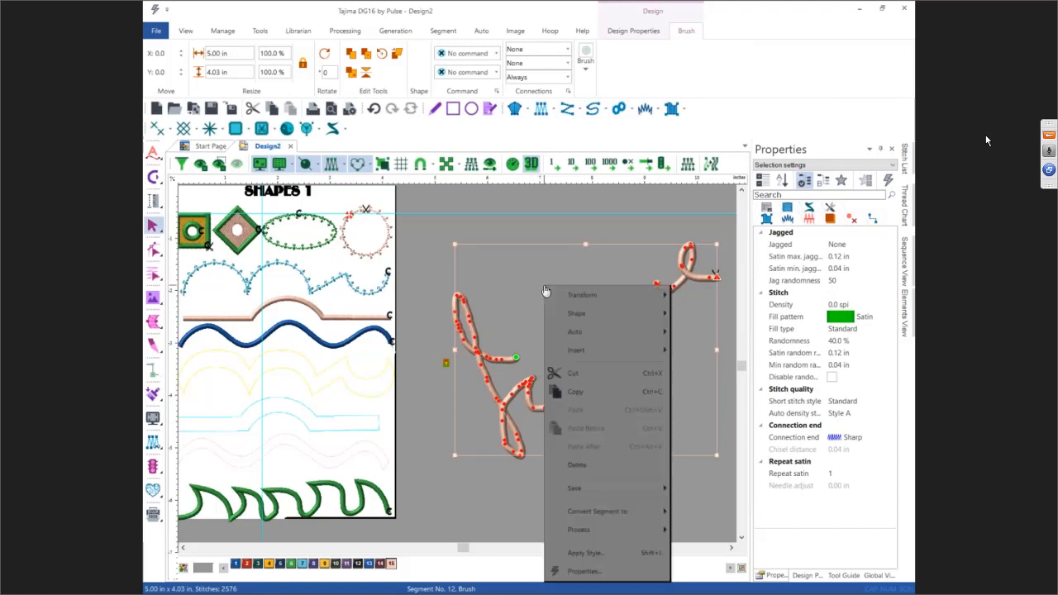
pyautogui.moveTo(585, 333)
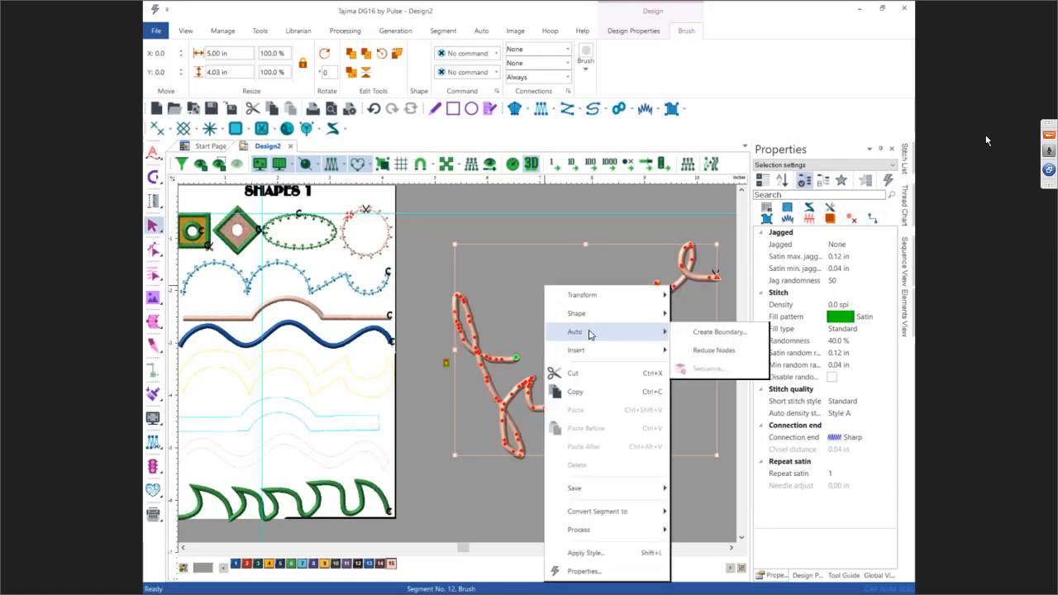
pyautogui.click(723, 350)
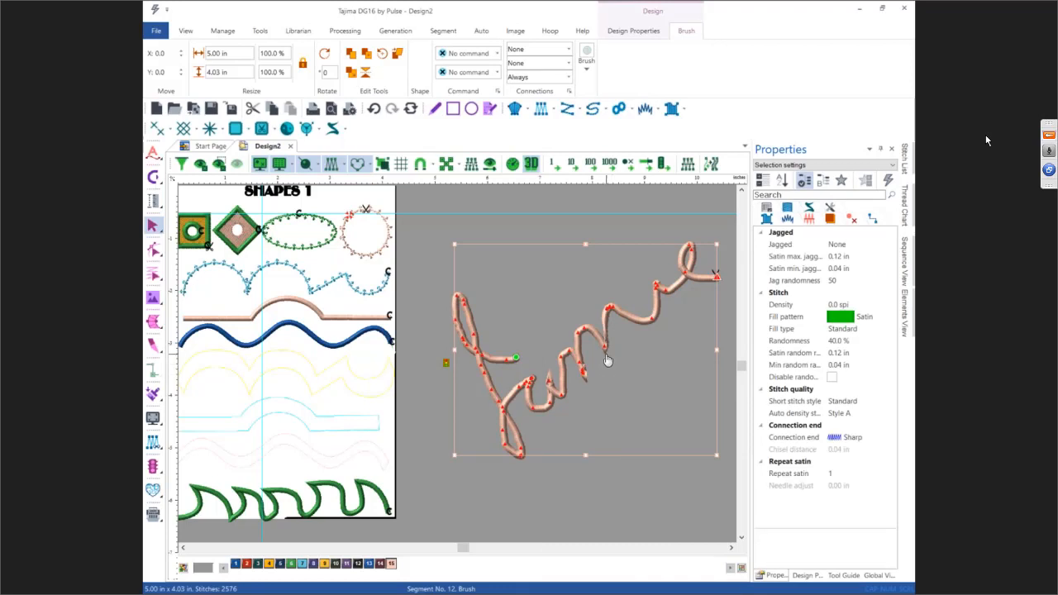
# Step: Set the brush segment's tapering end type to Both and its angle type to Fixed
pyautogui.click(810, 213)
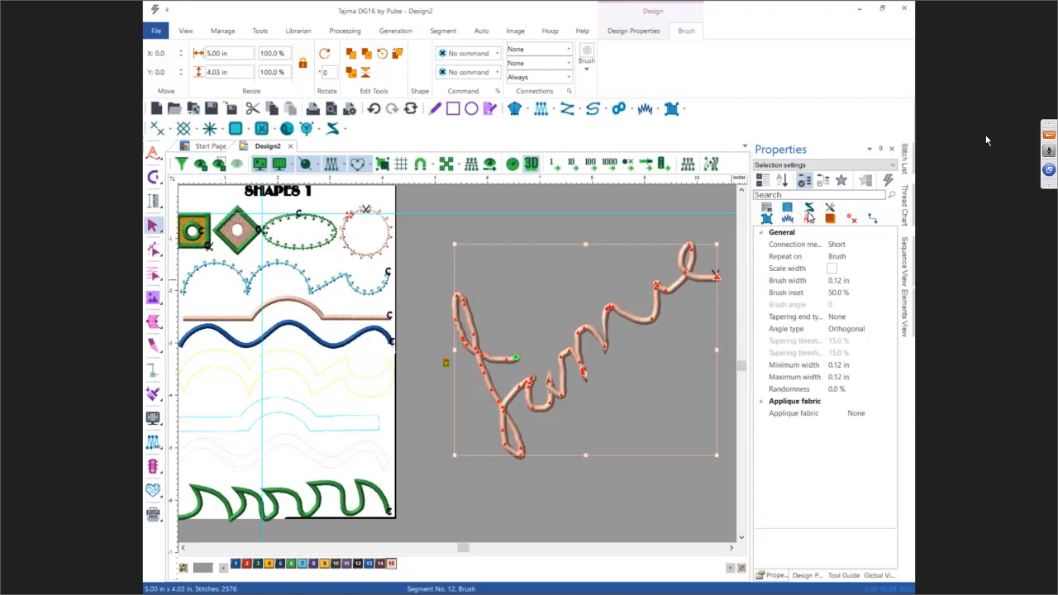
pyautogui.click(839, 320)
pyautogui.click(889, 316)
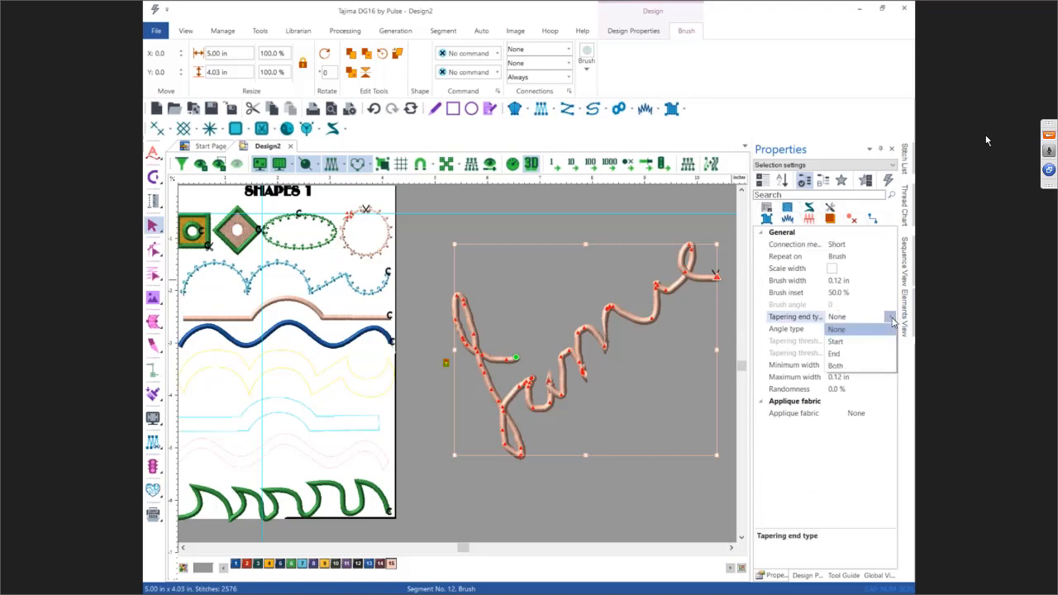
pyautogui.click(859, 366)
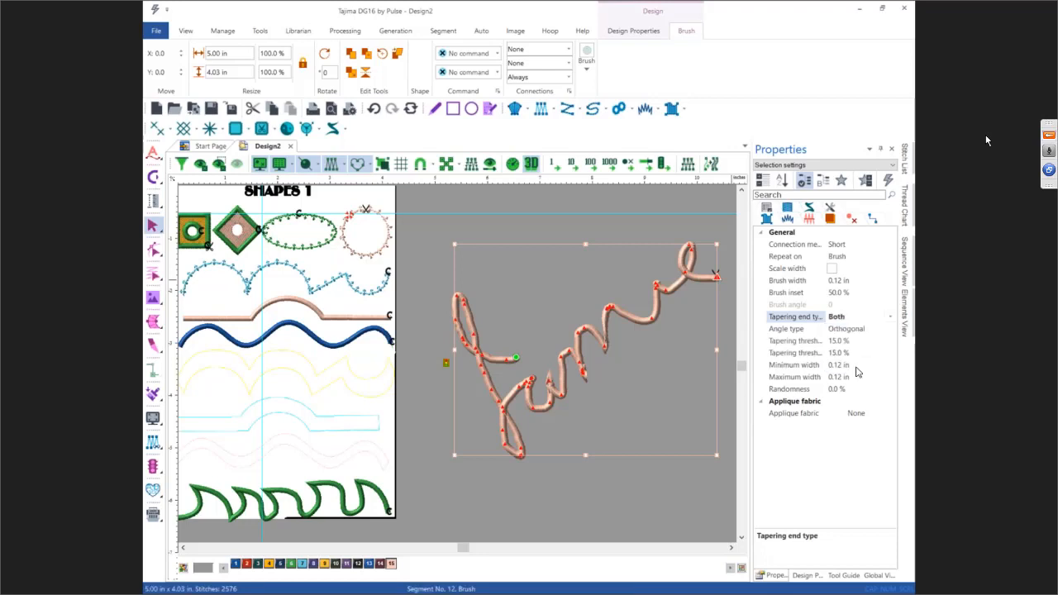
pyautogui.click(858, 329)
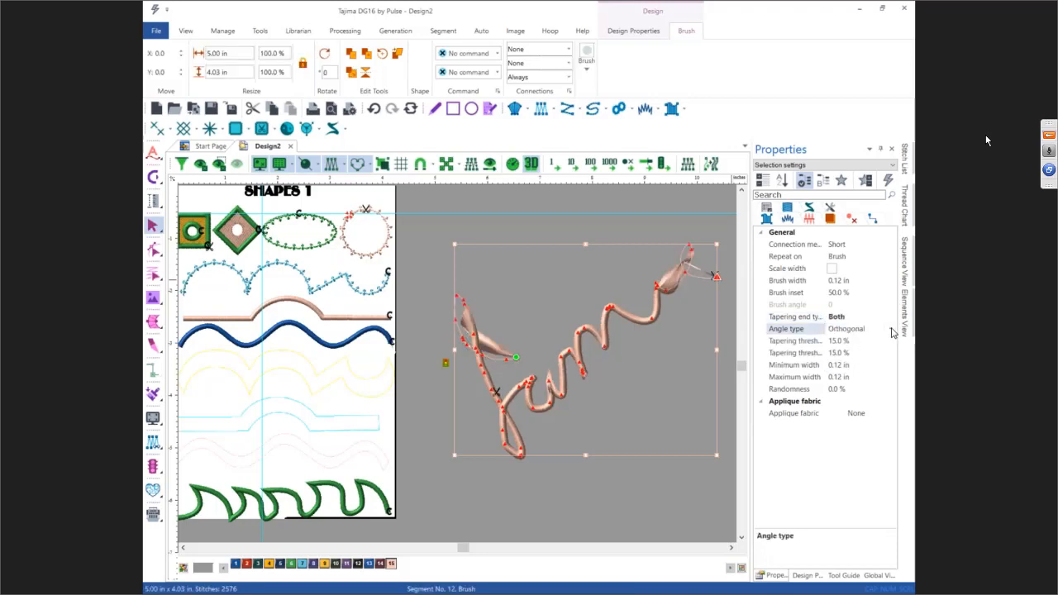
pyautogui.click(889, 329)
pyautogui.click(872, 342)
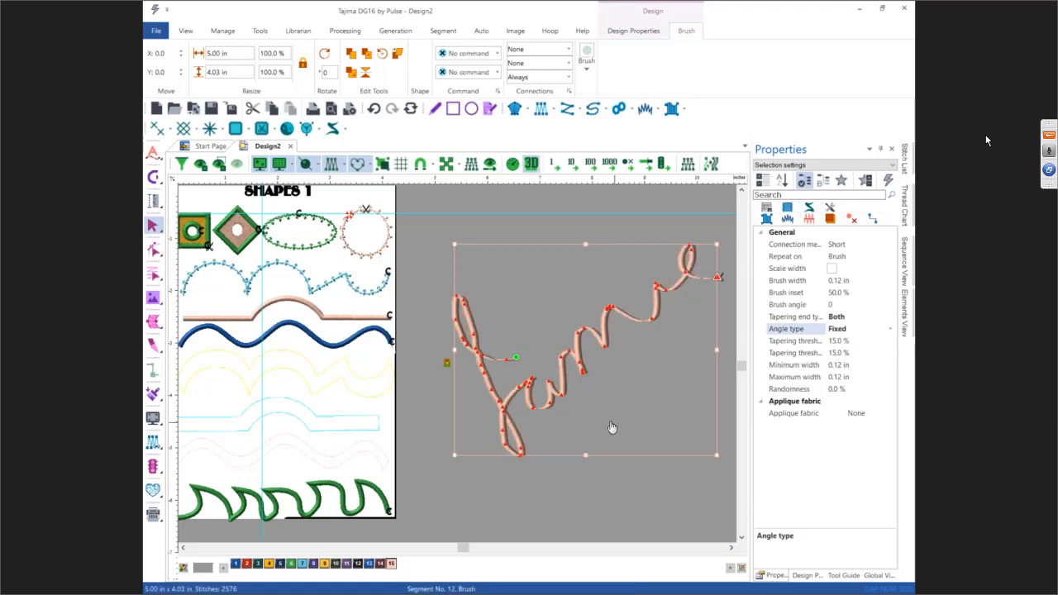
pyautogui.click(569, 238)
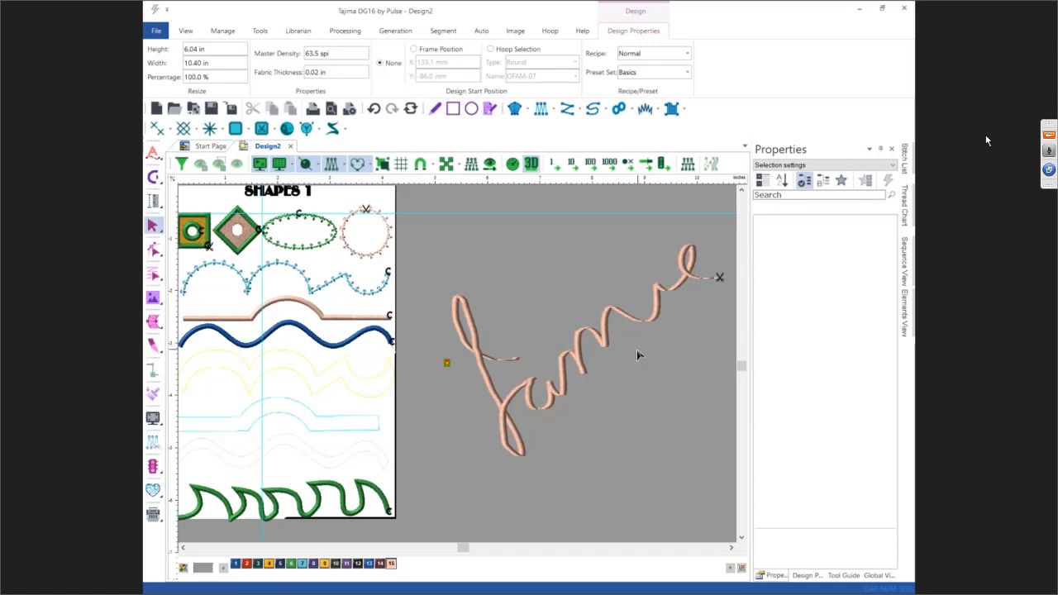
# Step: Move the brush lettering upward on the canvas
pyautogui.scroll(1, 636, 355)
pyautogui.scroll(-1, 636, 355)
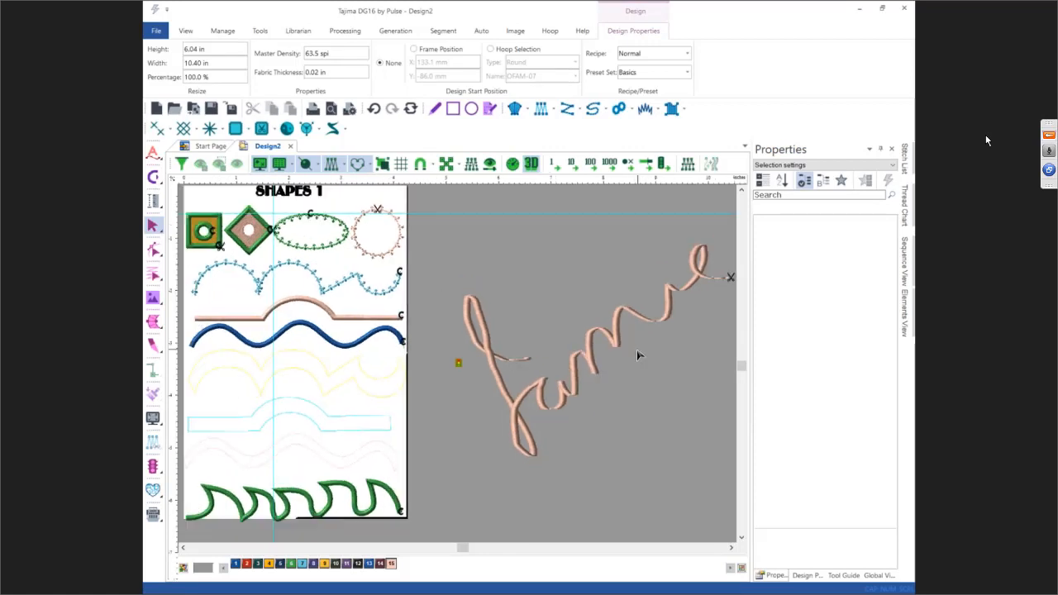
pyautogui.scroll(-1, 633, 342)
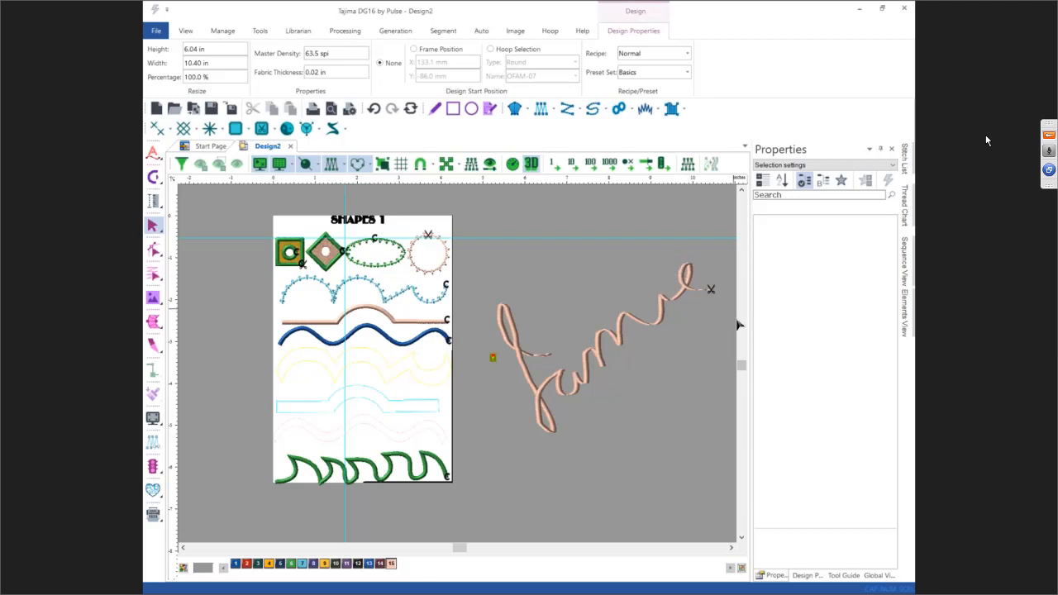
pyautogui.moveTo(490, 296)
pyautogui.mouseDown()
pyautogui.moveTo(501, 324)
pyautogui.moveTo(659, 442)
pyautogui.mouseUp()
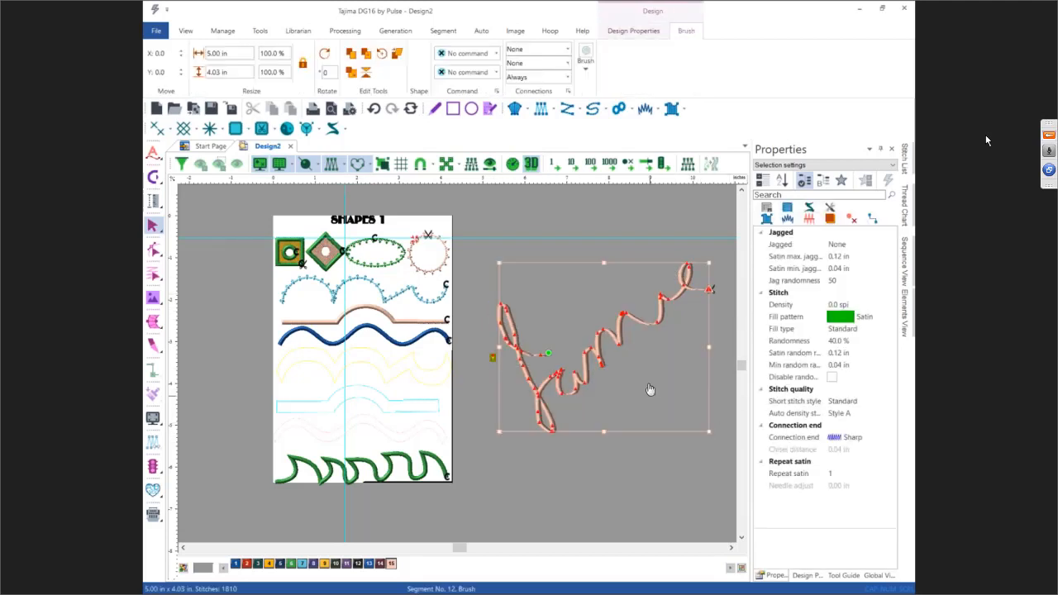
pyautogui.moveTo(649, 385); pyautogui.dragTo(635, 316)
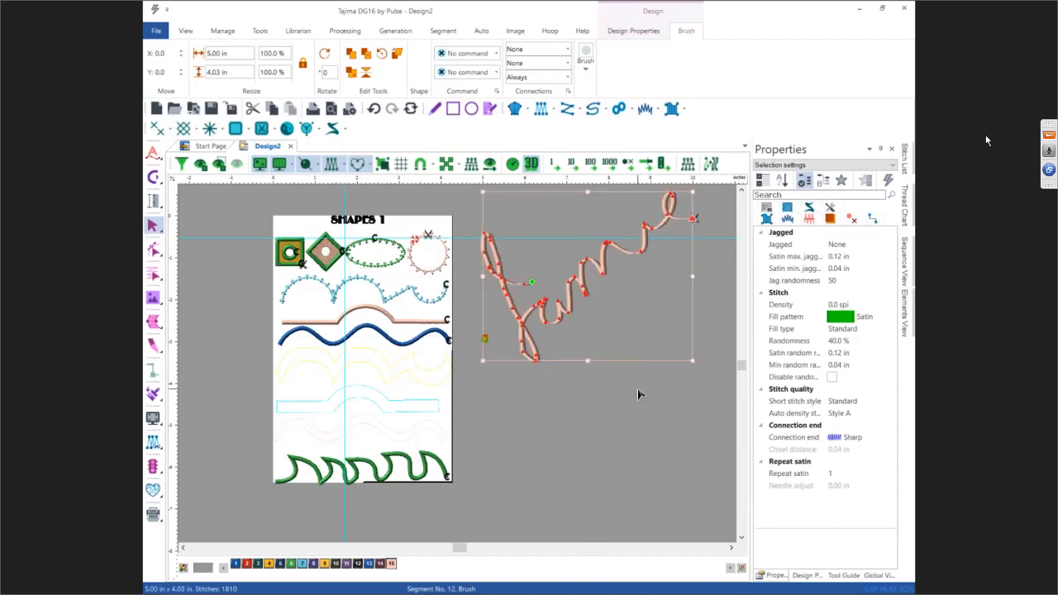
pyautogui.click(637, 386)
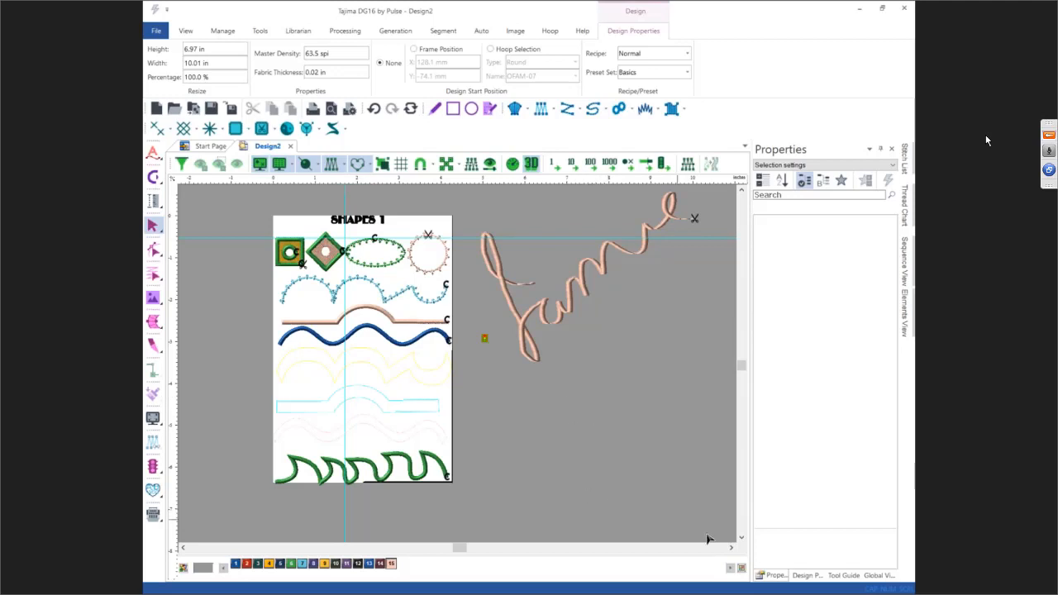
# Step: Draw an ellipse artwork segment about 6.23 x 2.99 in below the brush lettering
pyautogui.click(731, 547)
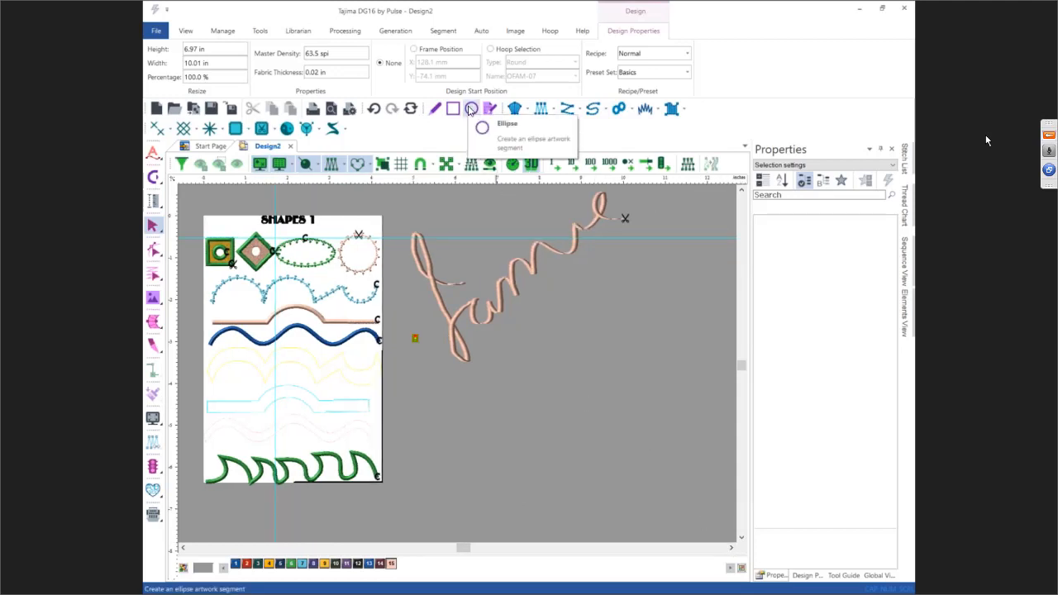
pyautogui.click(469, 110)
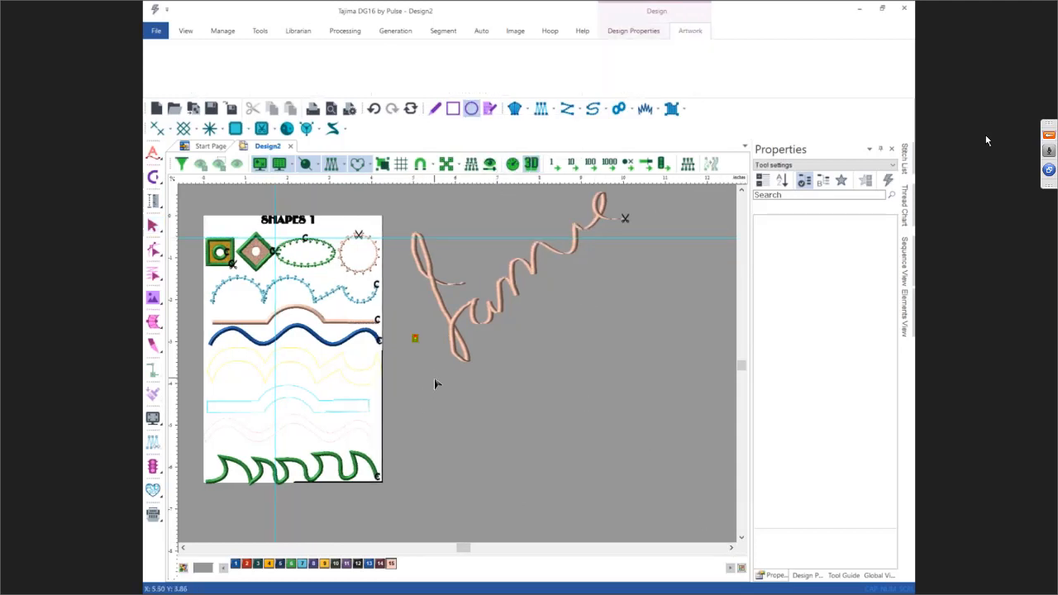
pyautogui.moveTo(433, 377); pyautogui.dragTo(696, 503)
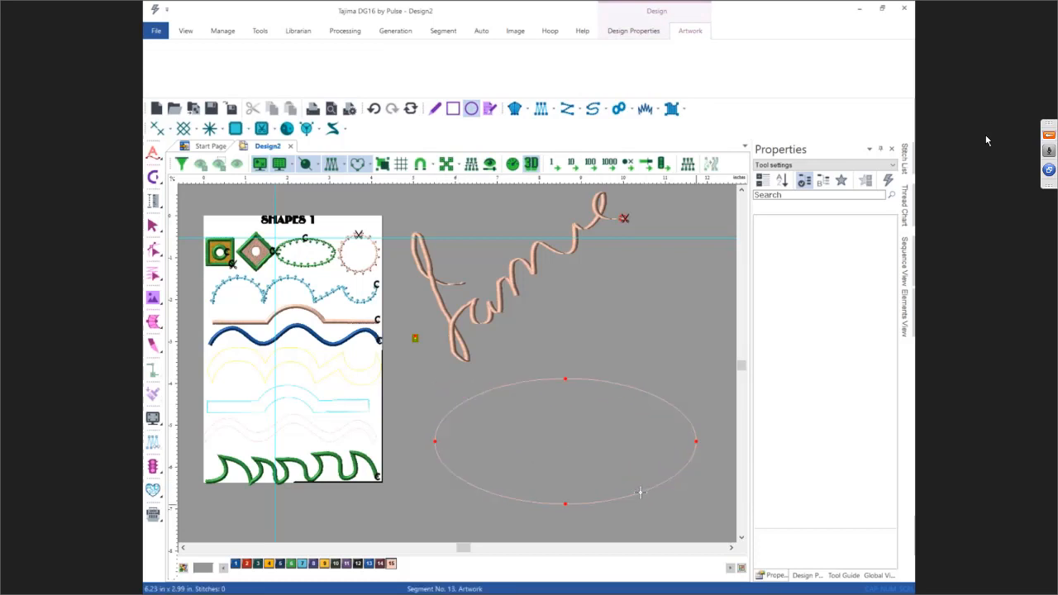
pyautogui.press('Escape')
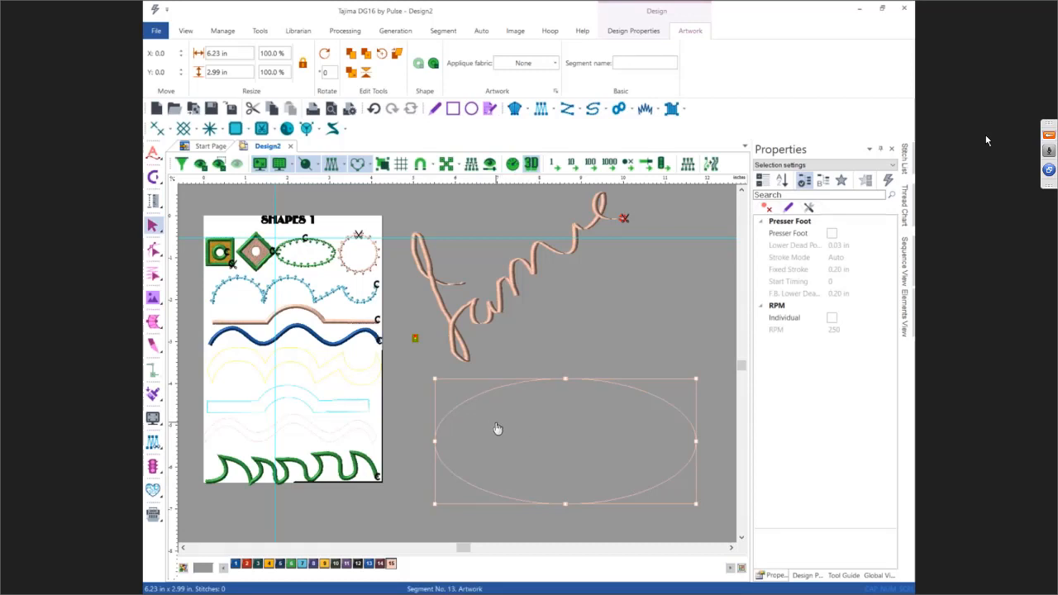
# Step: Cut the ellipse artwork along a horizontal line through its middle into two halves
pyautogui.click(153, 347)
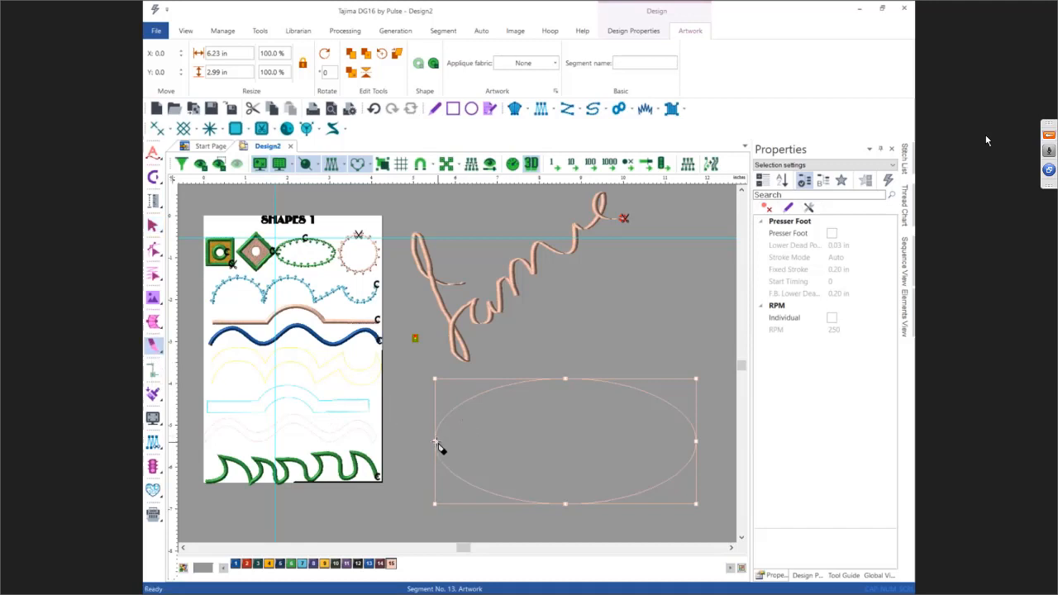
pyautogui.click(434, 441)
pyautogui.click(464, 481)
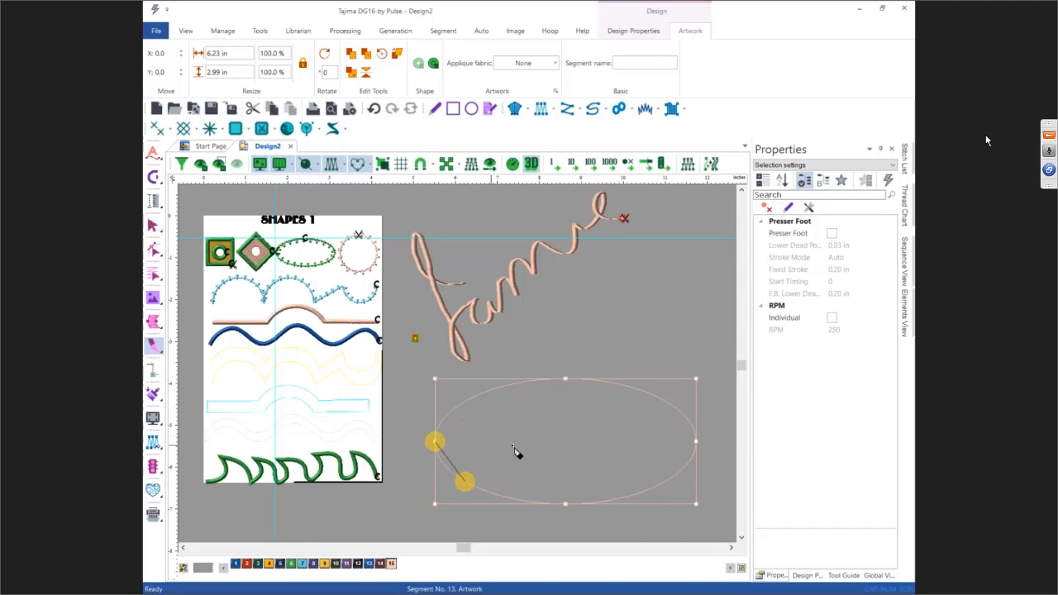
pyautogui.click(696, 442)
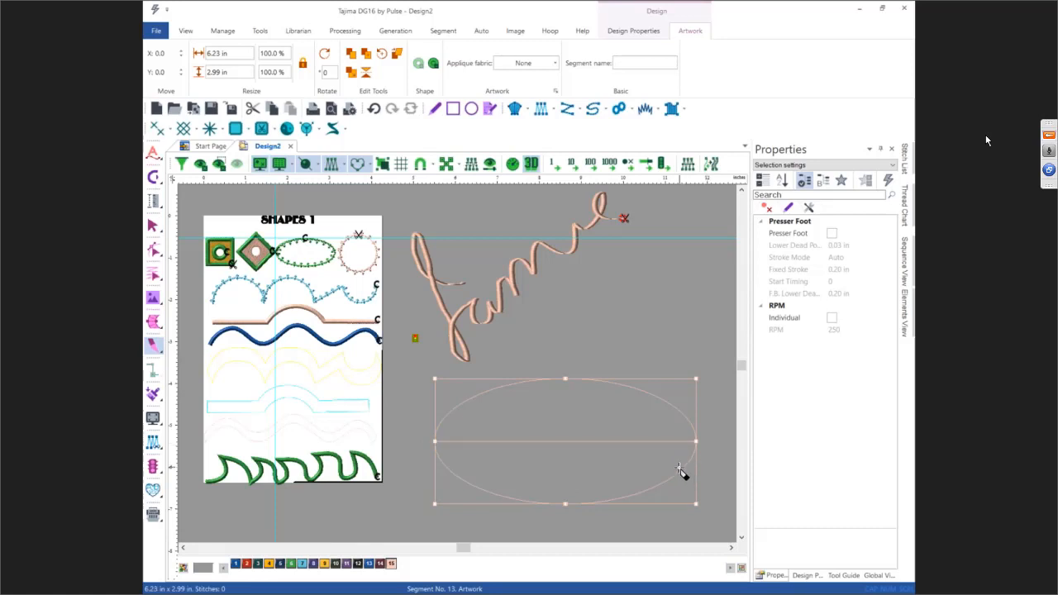
pyautogui.press('Escape')
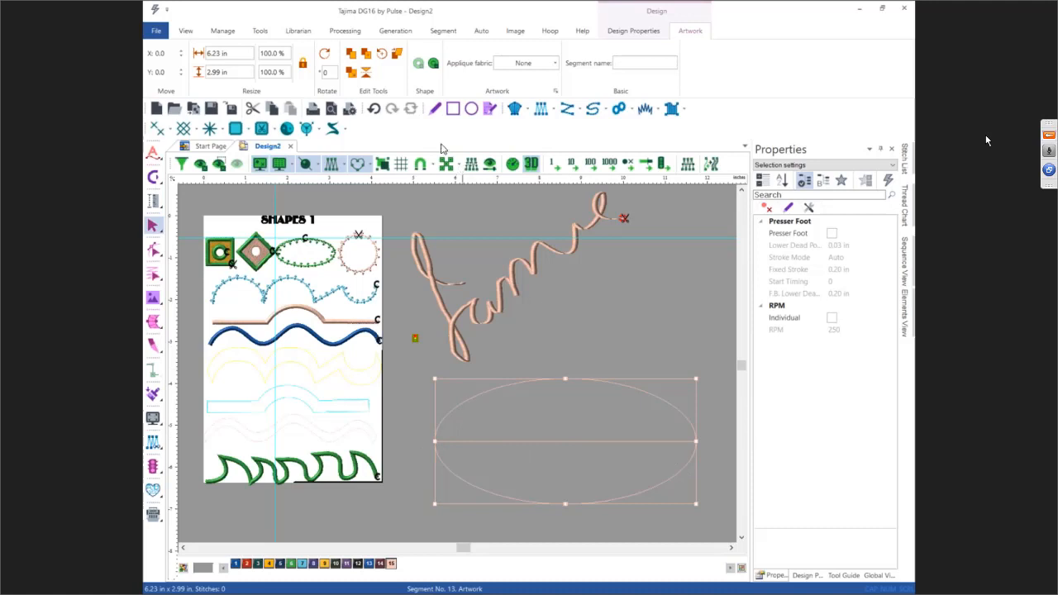
pyautogui.click(431, 66)
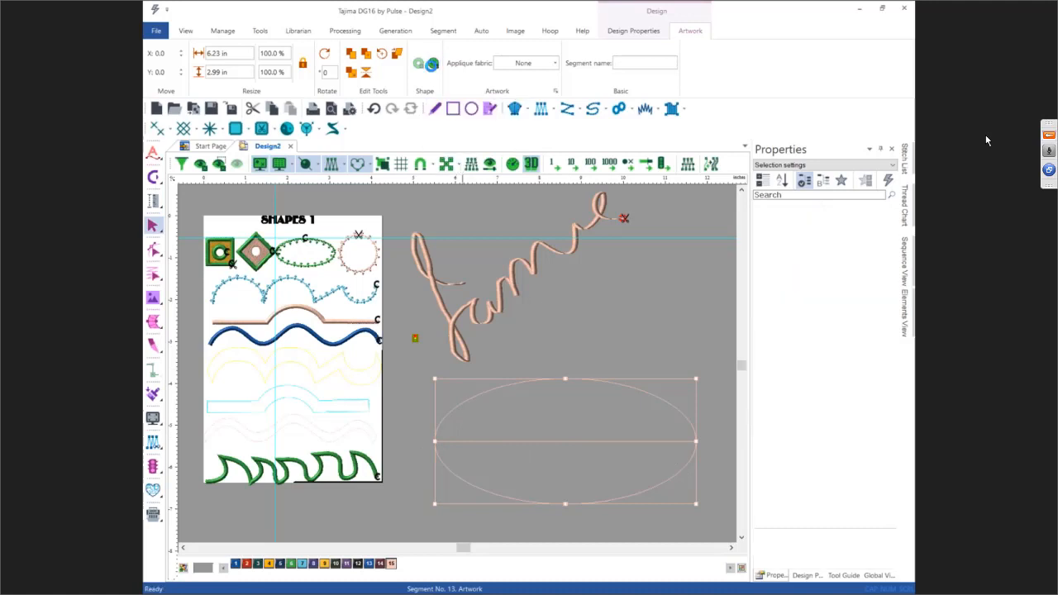
# Step: Draw a wavy artwork line across the lower edge of the ellipse's upper half, from its left to its right end
pyautogui.click(576, 382)
pyautogui.click(576, 381)
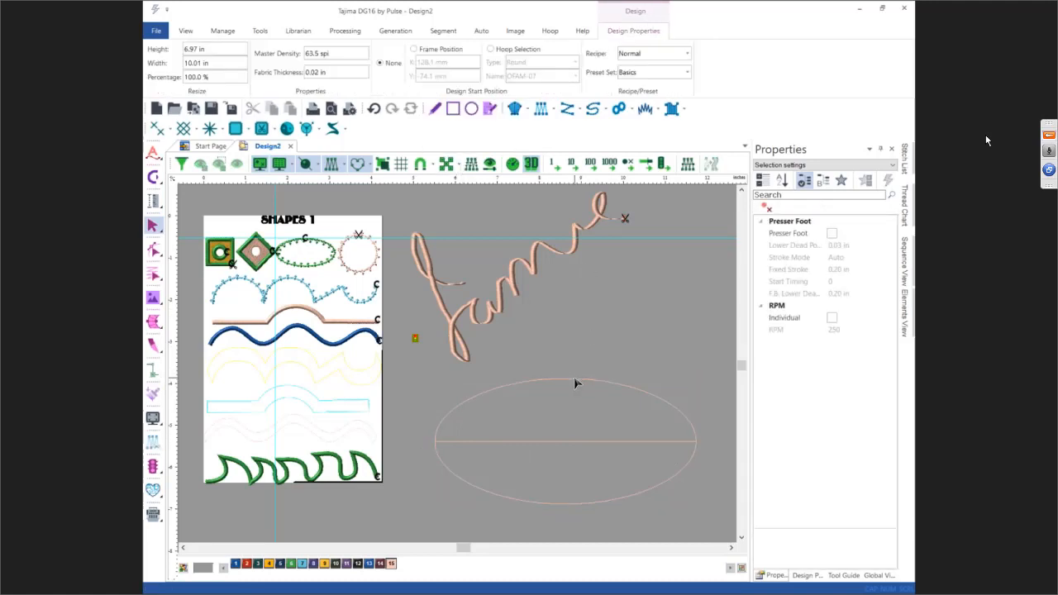
pyautogui.moveTo(576, 389); pyautogui.dragTo(576, 388)
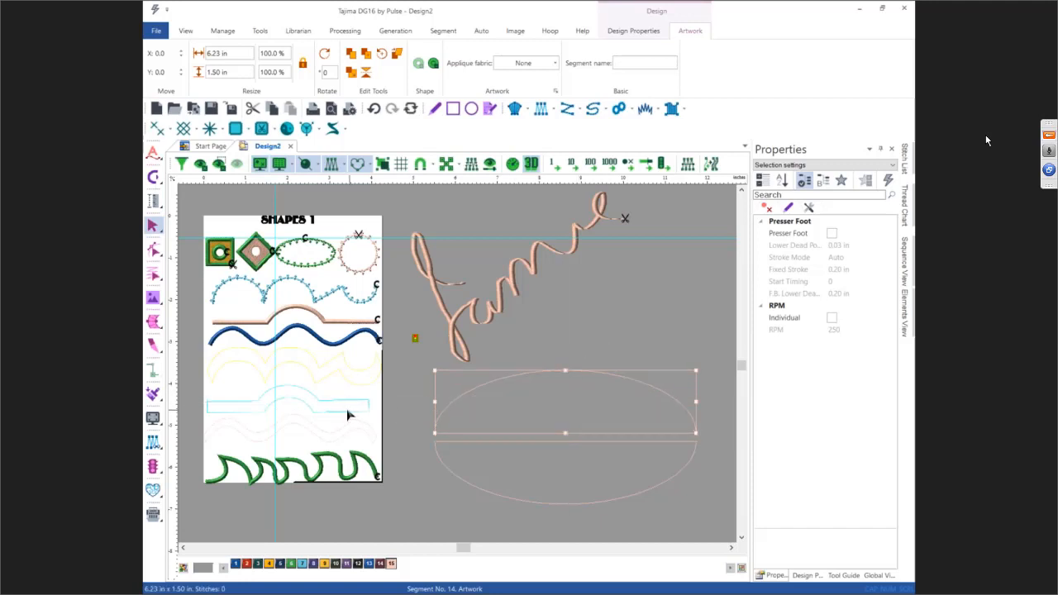
pyautogui.moveTo(155, 354); pyautogui.dragTo(193, 368)
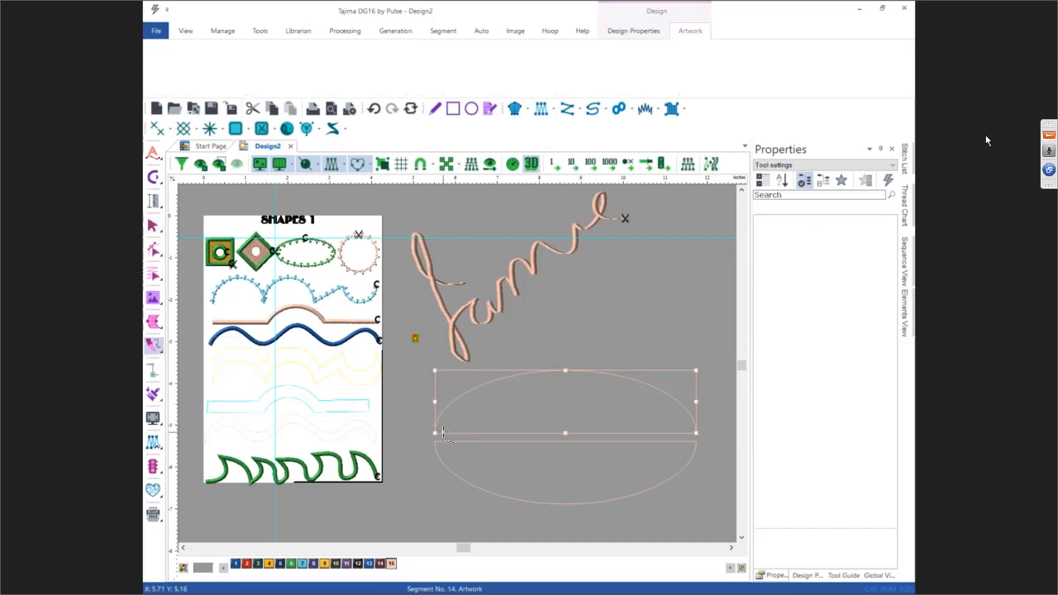
pyautogui.moveTo(437, 430)
pyautogui.mouseDown()
pyautogui.moveTo(493, 407)
pyautogui.moveTo(573, 420)
pyautogui.moveTo(641, 402)
pyautogui.moveTo(697, 432)
pyautogui.mouseUp()
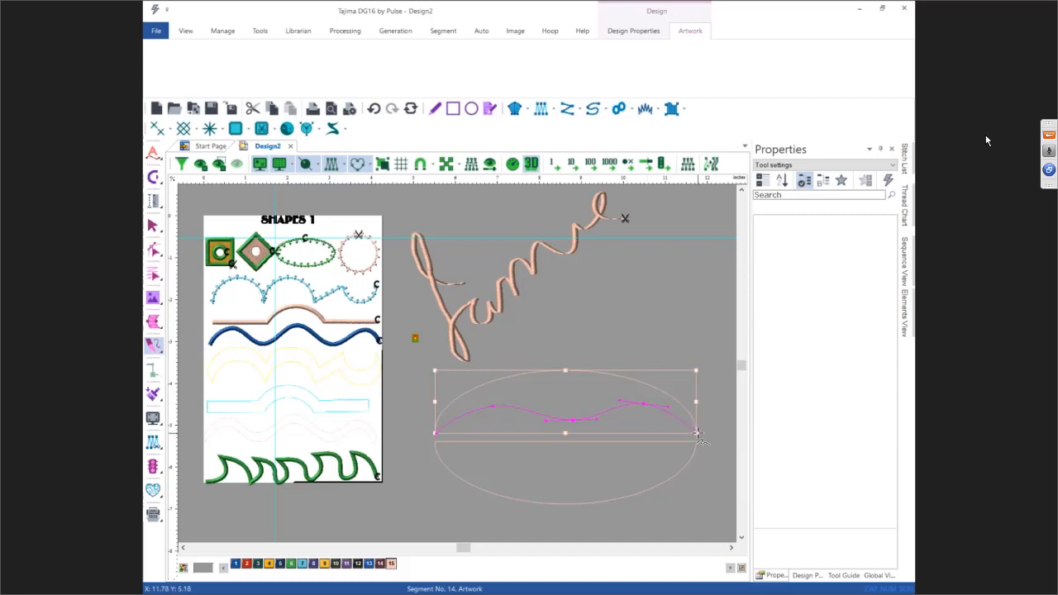
pyautogui.rightClick(698, 433)
pyautogui.click(434, 433)
pyautogui.click(464, 416)
pyautogui.click(536, 426)
pyautogui.click(591, 397)
pyautogui.click(639, 419)
pyautogui.click(669, 413)
pyautogui.click(695, 432)
pyautogui.press('Return')
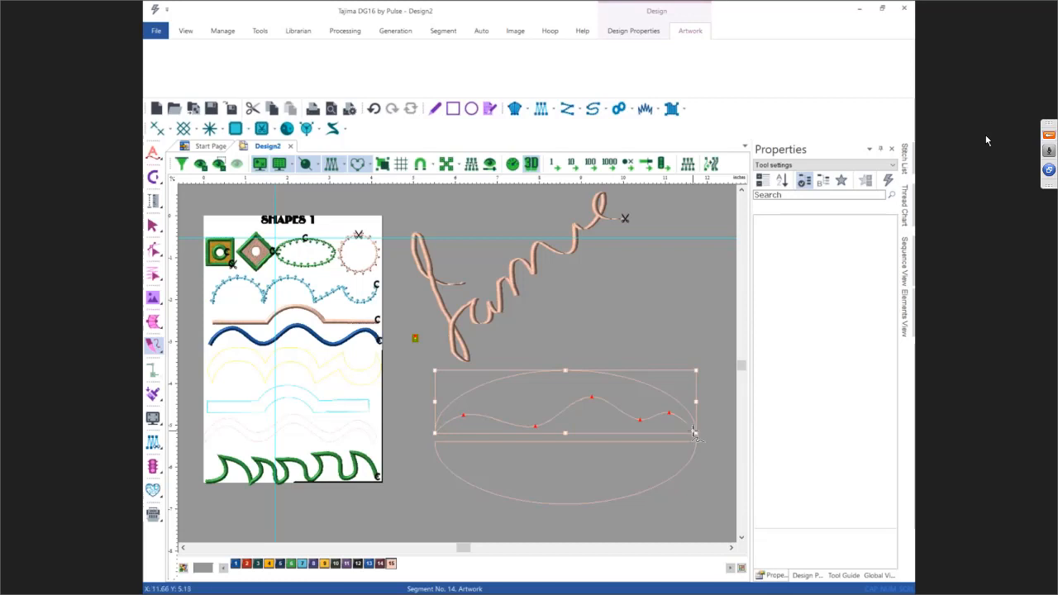
pyautogui.press('Escape')
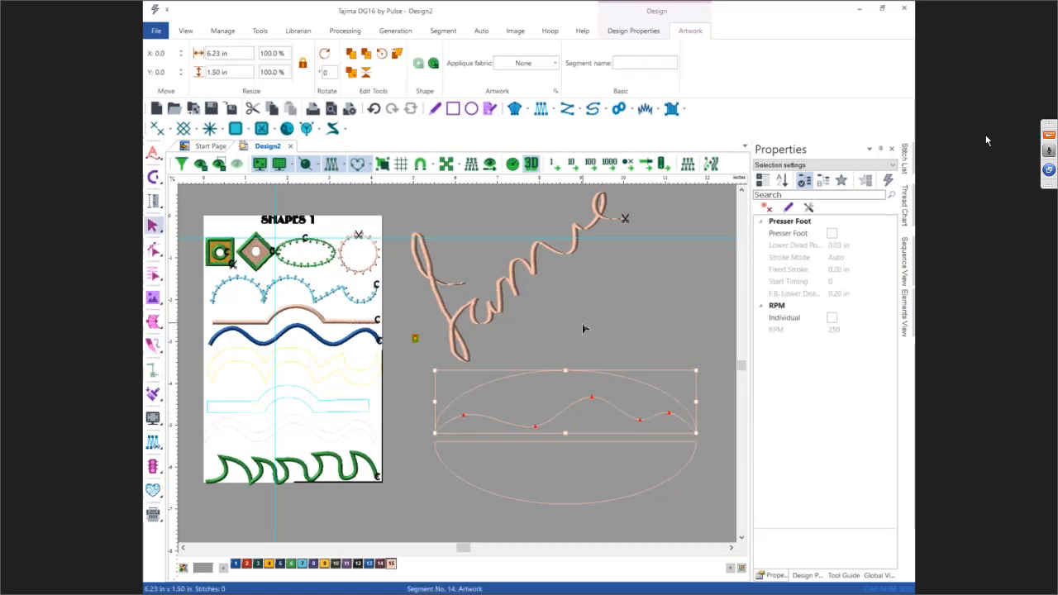
pyautogui.click(436, 68)
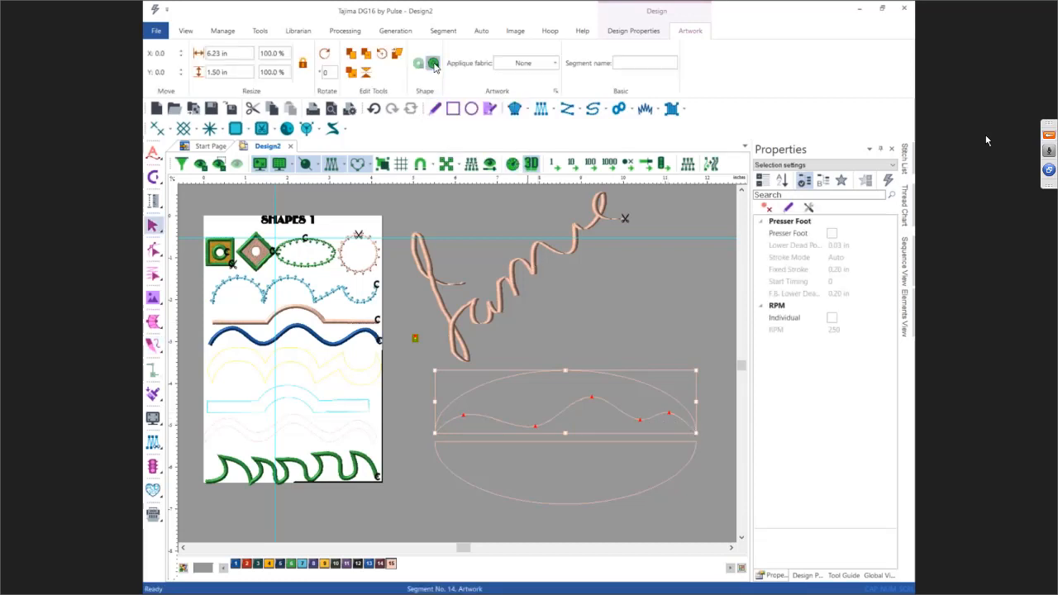
# Step: Finish cutting the ellipse's upper half along the wavy line
pyautogui.click(583, 369)
pyautogui.click(569, 384)
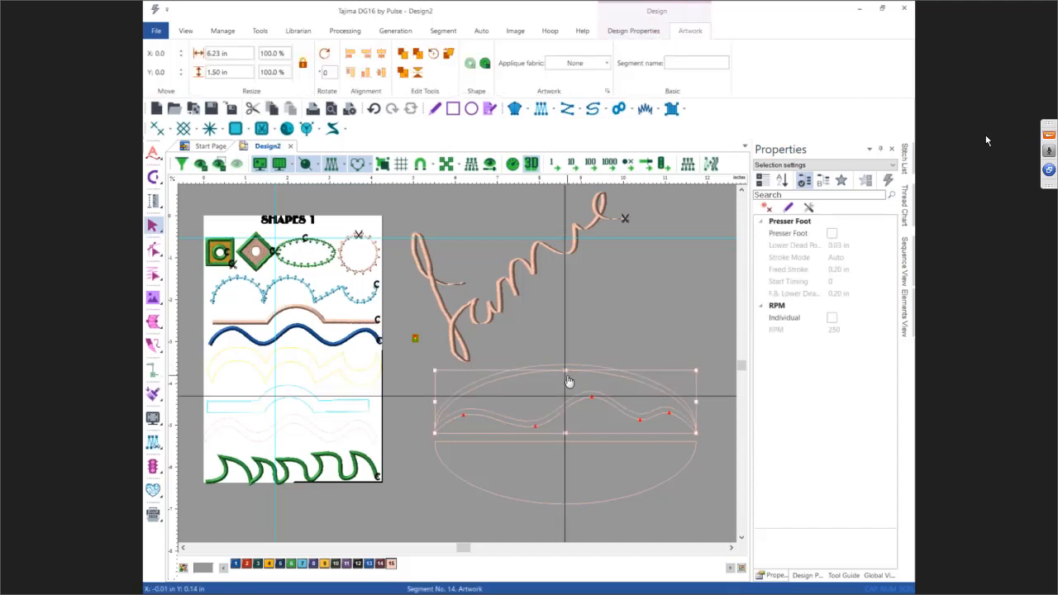
pyautogui.click(618, 330)
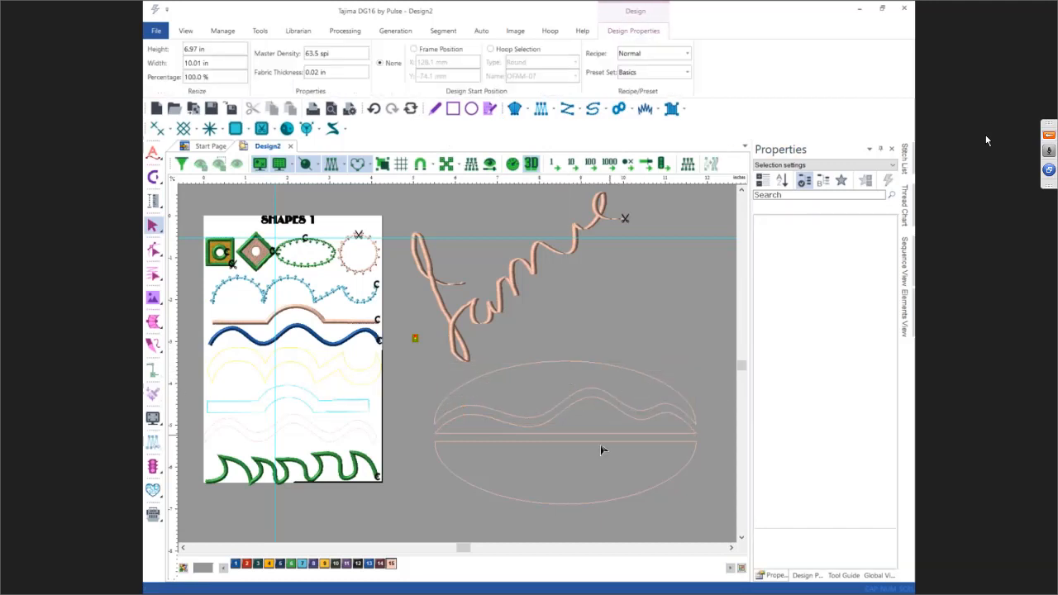
# Step: Trim the ellipse's lower half with a drawn box, leaving a shape about 3.72 in wide
pyautogui.click(531, 451)
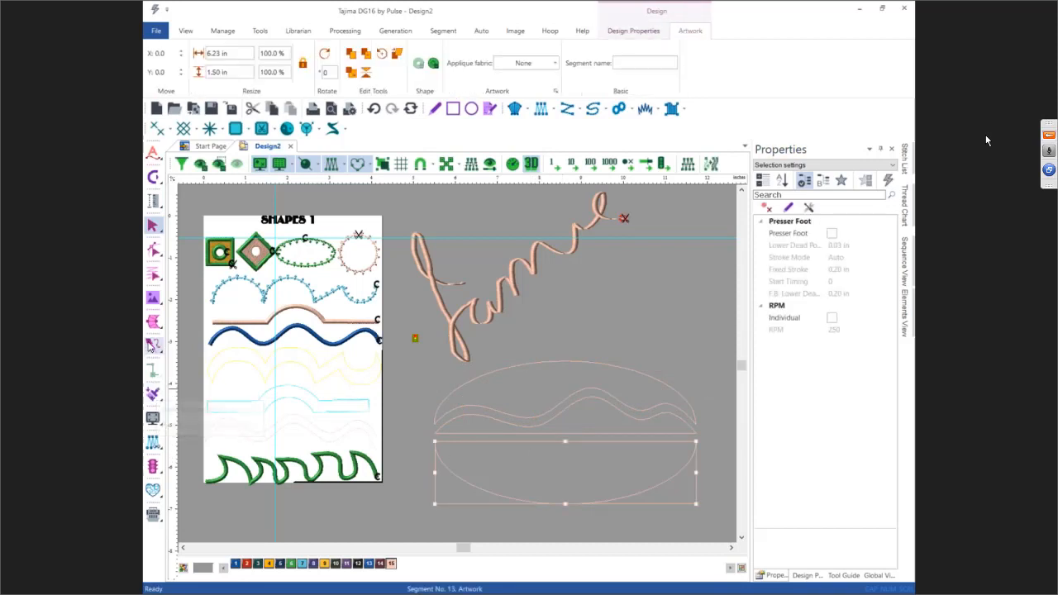
pyautogui.moveTo(150, 346)
pyautogui.click(202, 384)
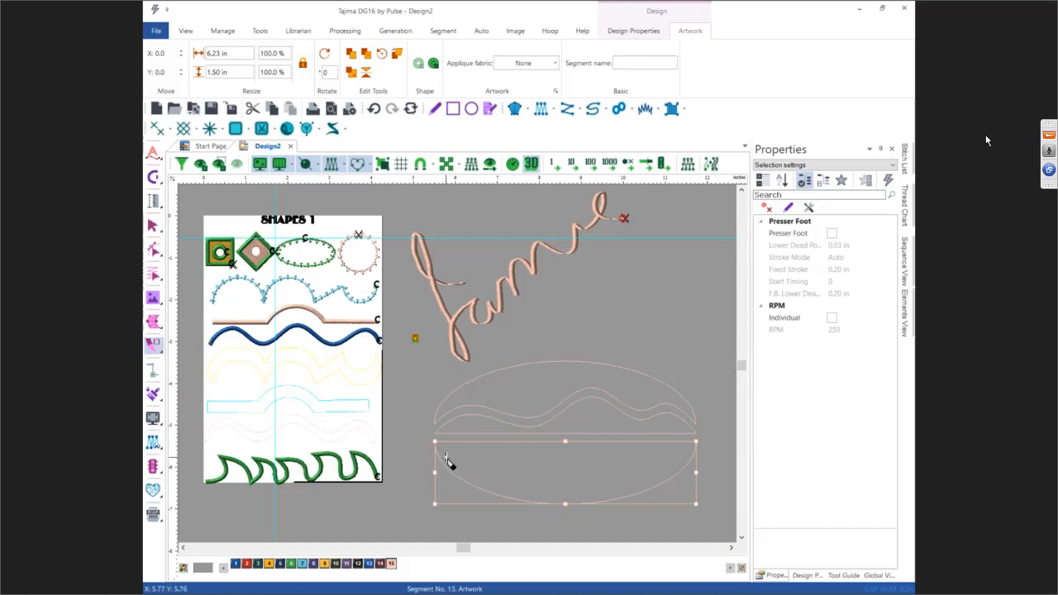
pyautogui.moveTo(422, 437); pyautogui.dragTo(590, 508)
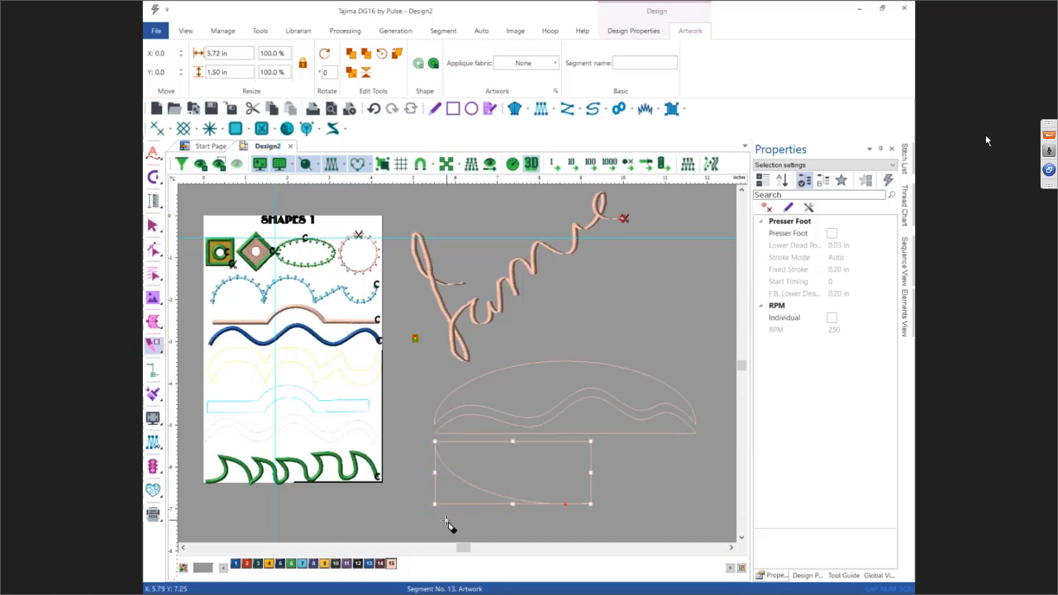
pyautogui.press('Escape')
pyautogui.click(433, 385)
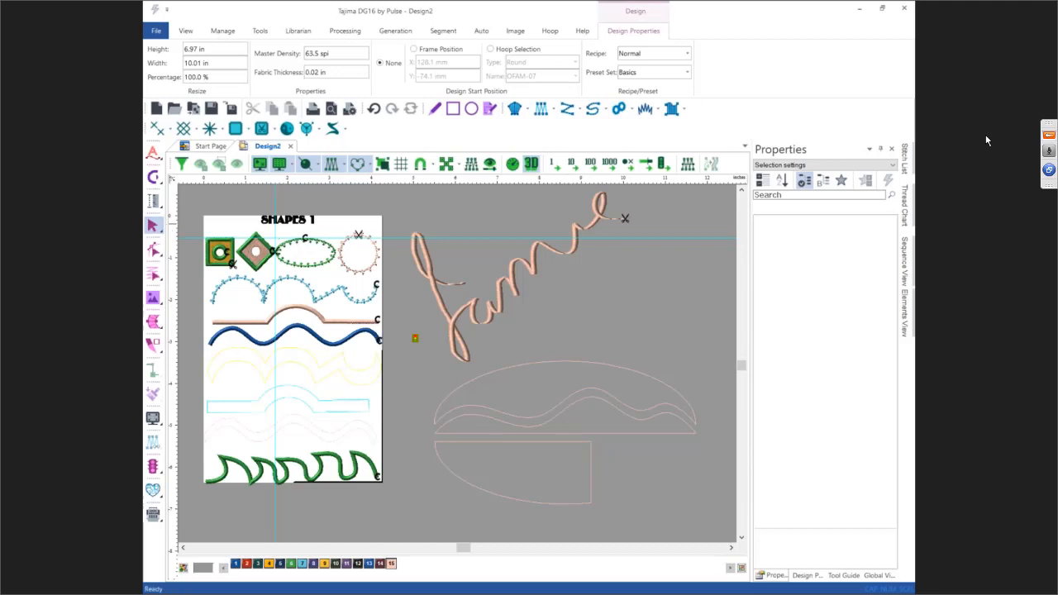
# Step: Draw a rectangle artwork about 4.01 x 3.72 in to the left of the design page
pyautogui.click(986, 140)
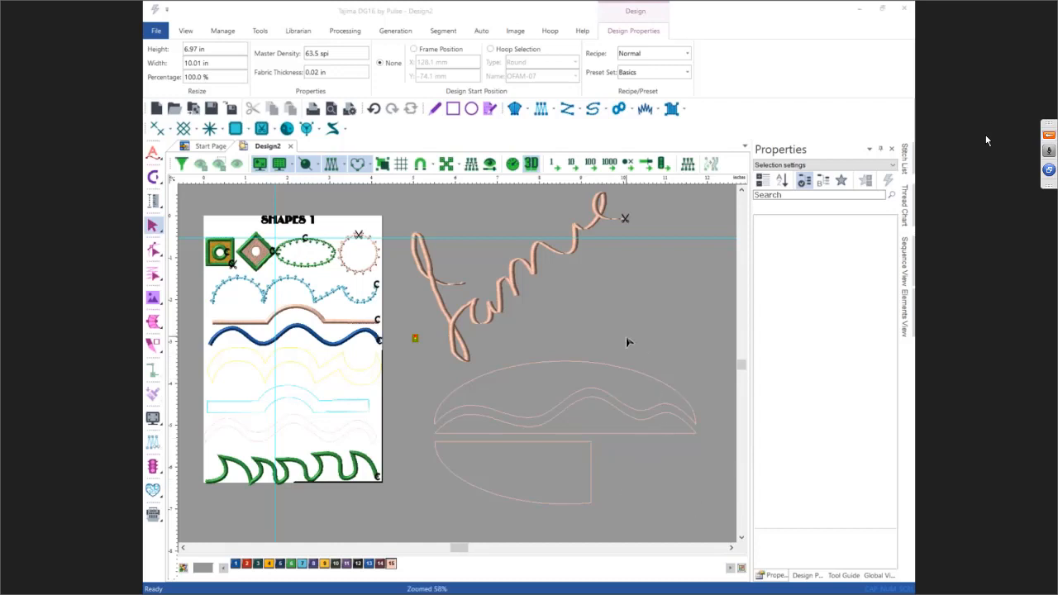
pyautogui.scroll(-2, 625, 339)
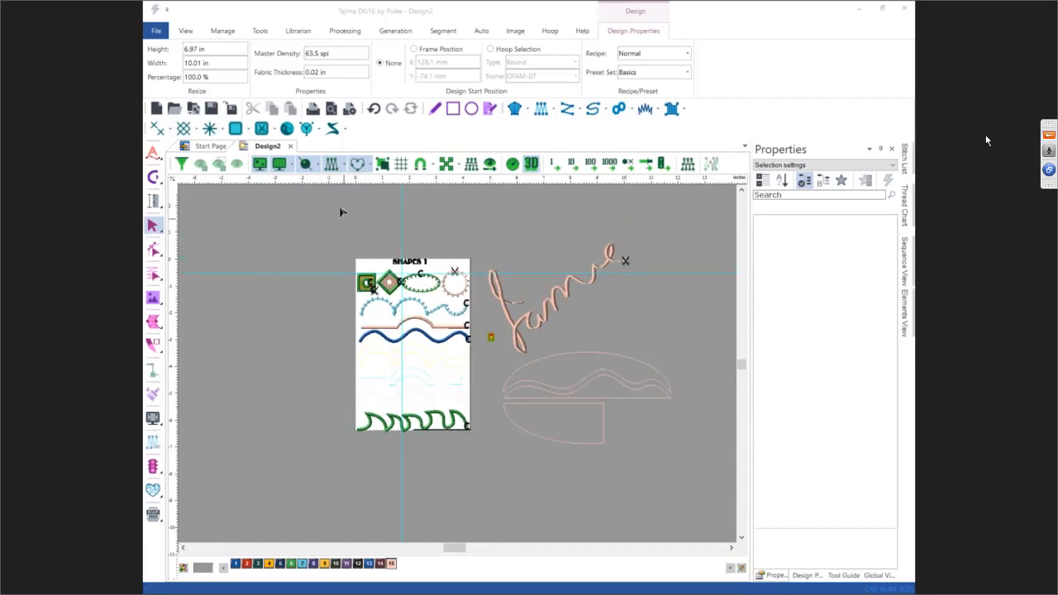
pyautogui.click(452, 108)
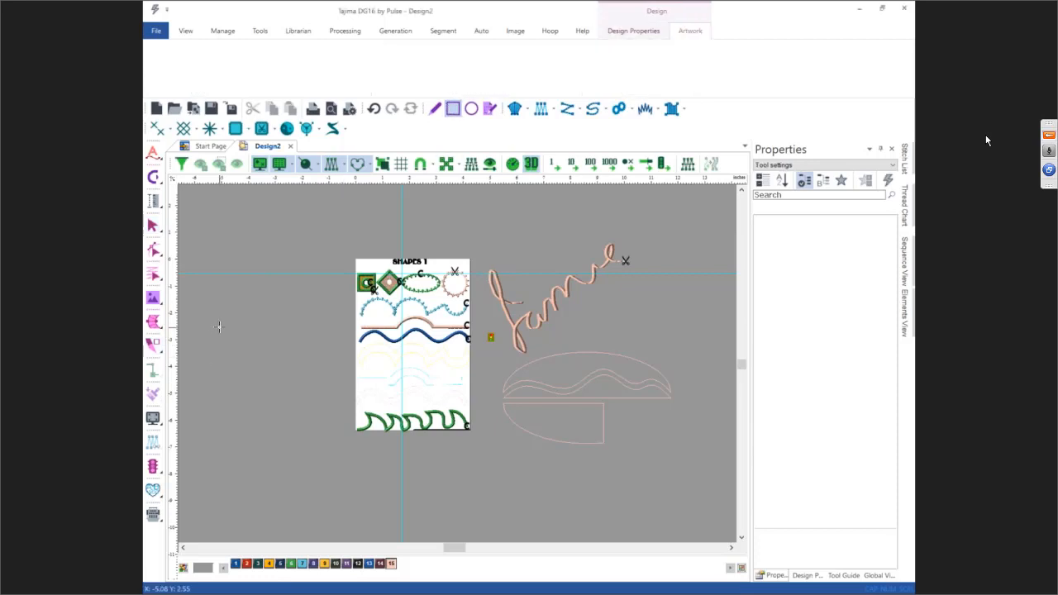
pyautogui.moveTo(204, 312)
pyautogui.mouseDown()
pyautogui.moveTo(243, 369)
pyautogui.moveTo(313, 411)
pyautogui.mouseUp()
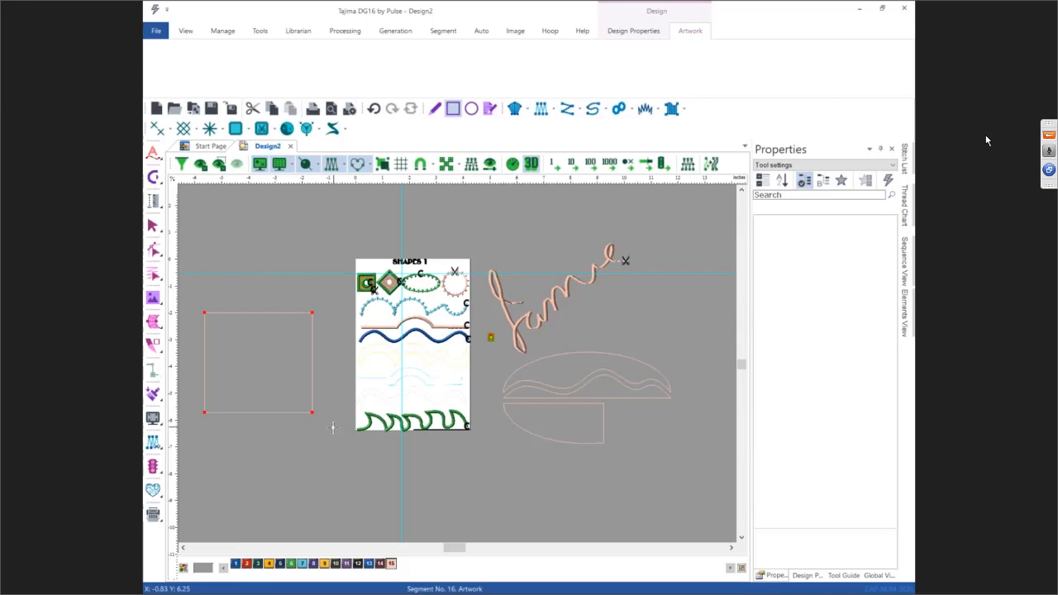
pyautogui.press('Escape')
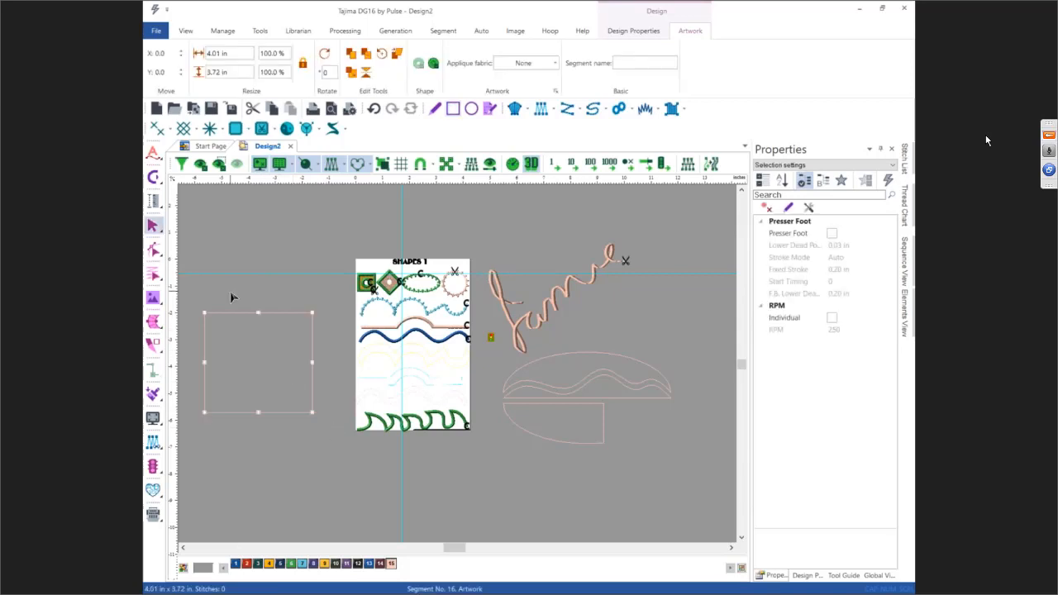
# Step: Round the rectangle's top-left corner with the Rounded Corner Tool
pyautogui.click(153, 250)
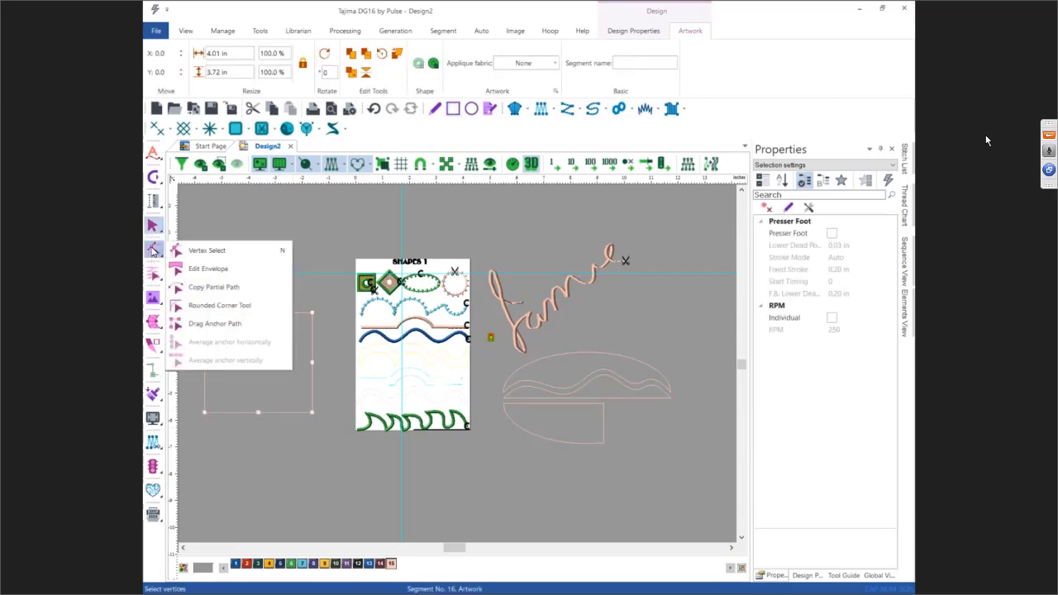
pyautogui.click(203, 306)
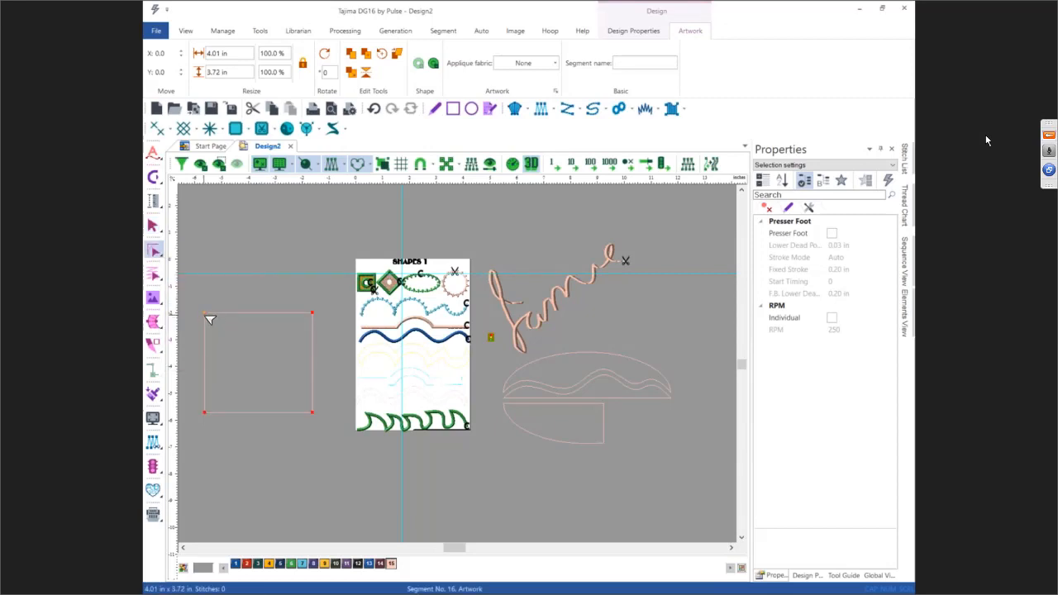
pyautogui.moveTo(205, 314); pyautogui.dragTo(240, 356)
# Step: Bend the rectangle's bottom edge upward into an arch with the Drag Anchor Path tool
pyautogui.click(154, 251)
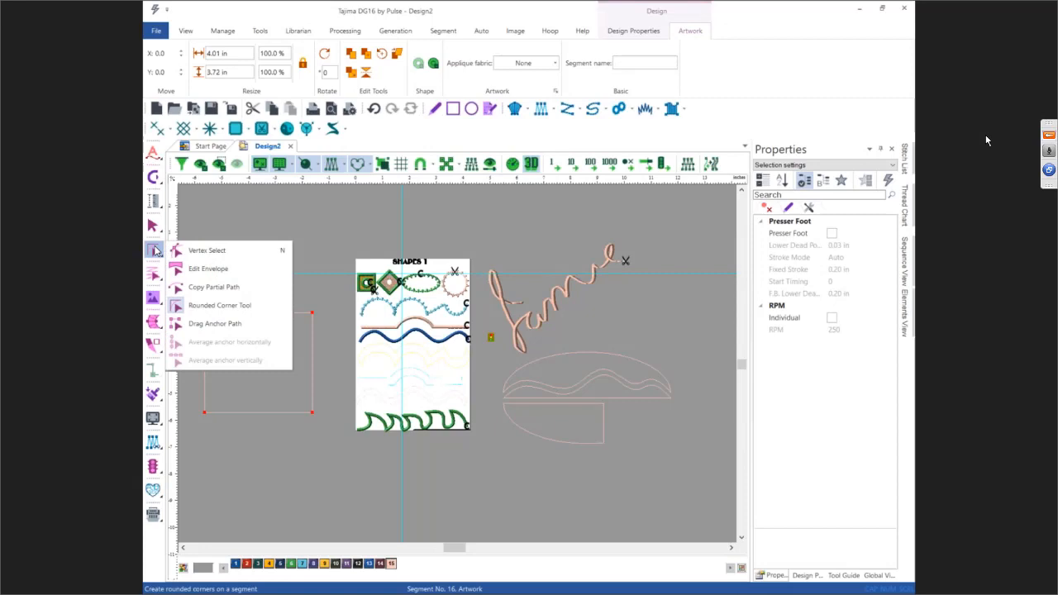
pyautogui.click(212, 324)
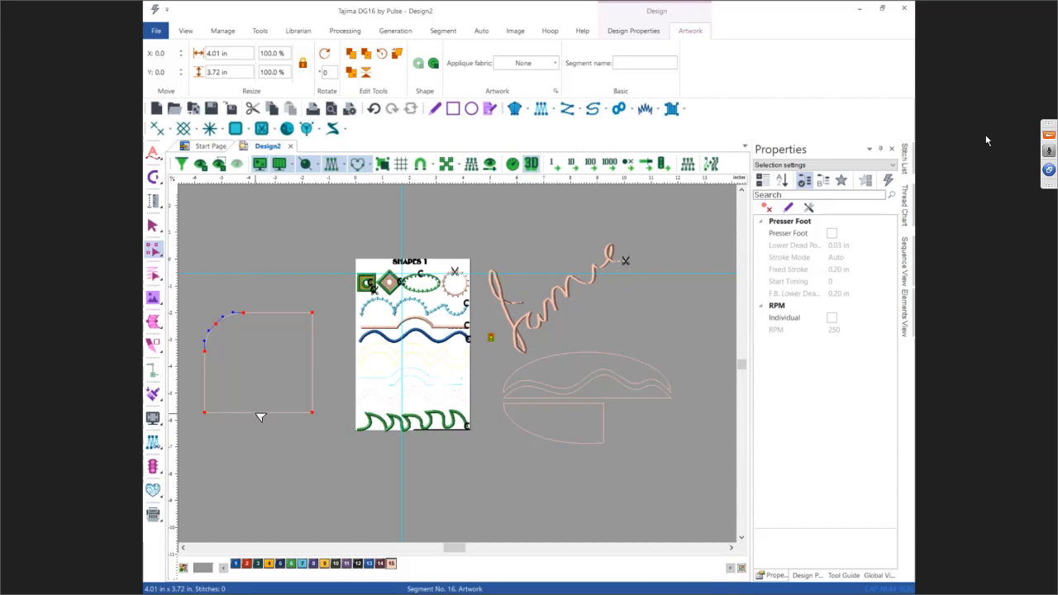
pyautogui.moveTo(260, 416); pyautogui.dragTo(266, 383)
pyautogui.press('Escape')
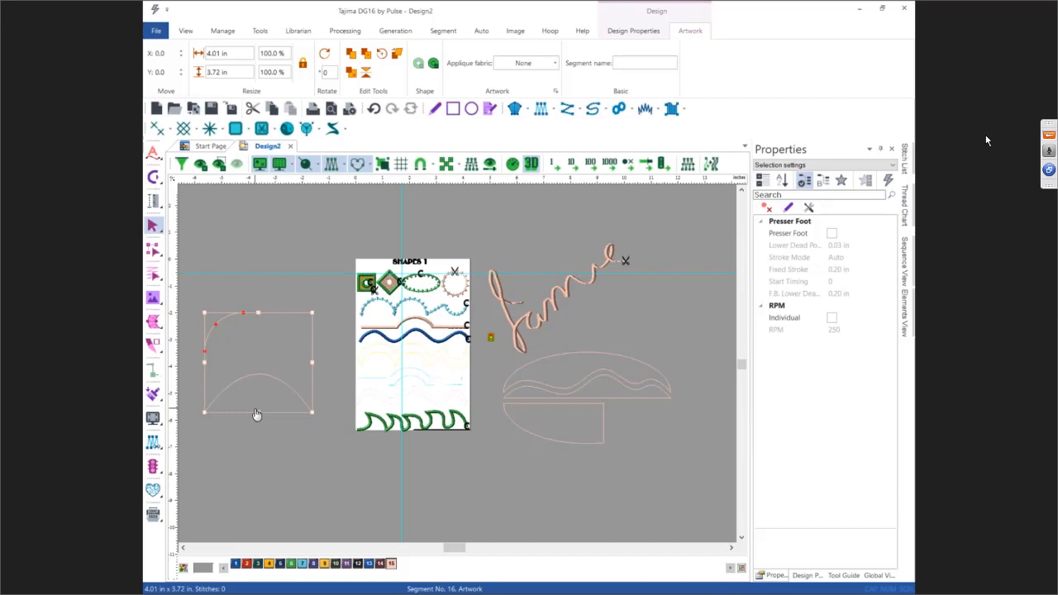
pyautogui.click(259, 302)
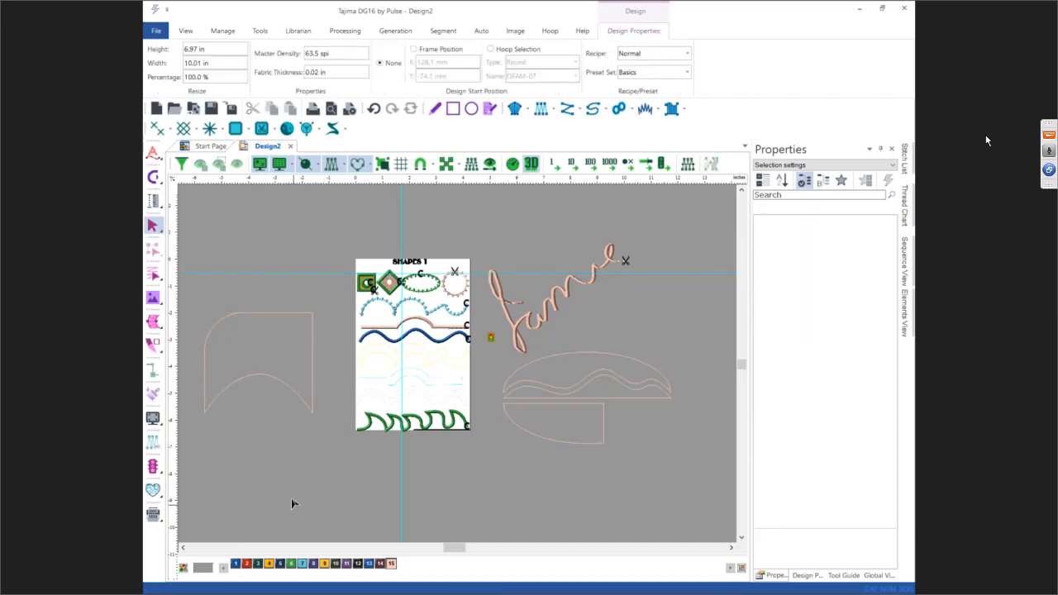
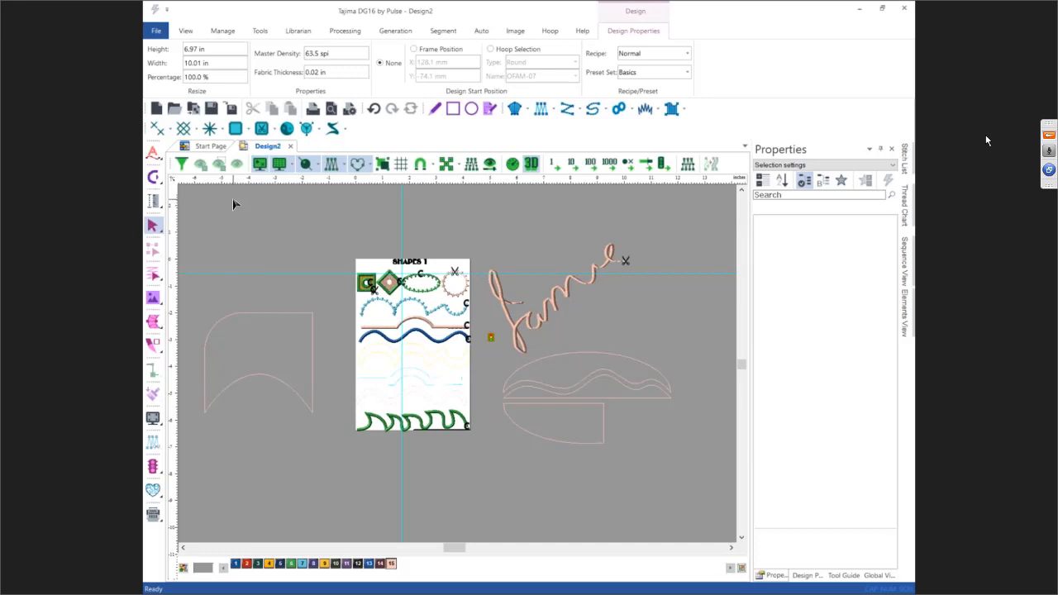
# Step: Start a new design and load the sailboat.pun.des image as a backdrop
pyautogui.click(157, 109)
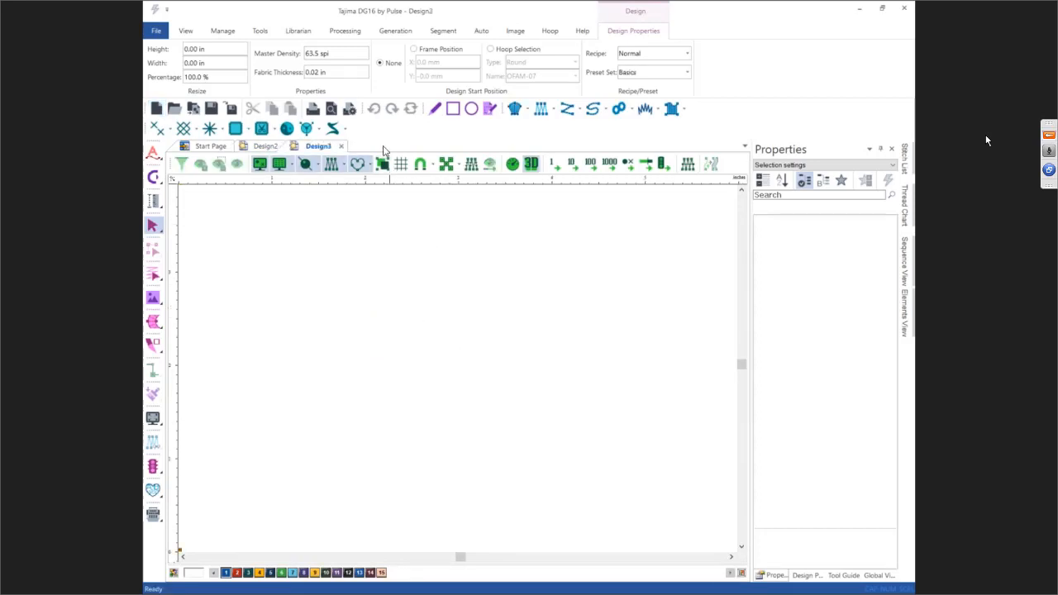
pyautogui.click(515, 32)
pyautogui.click(162, 49)
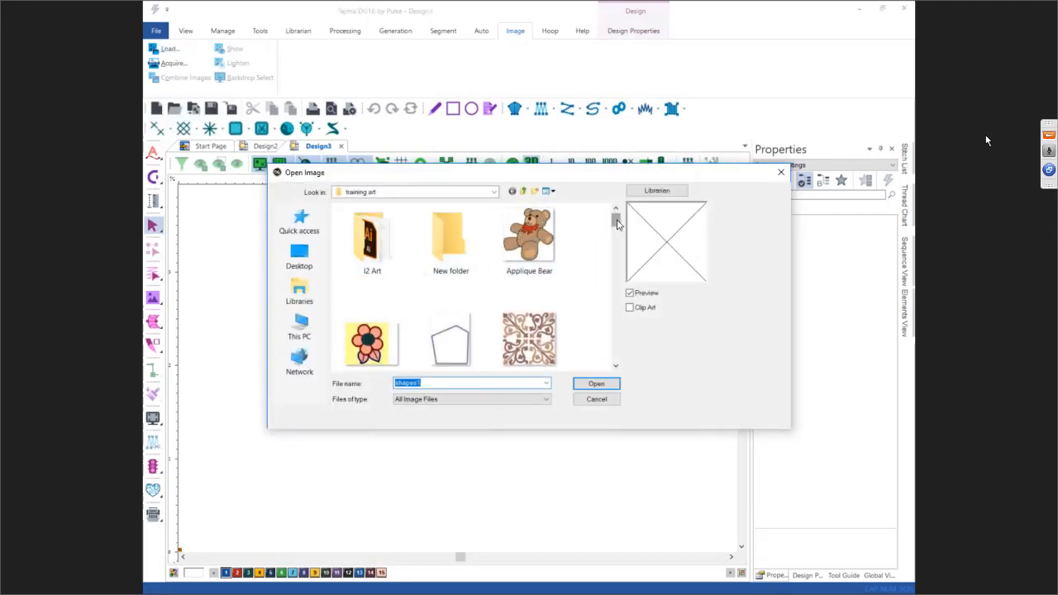
pyautogui.moveTo(616, 222); pyautogui.dragTo(624, 329)
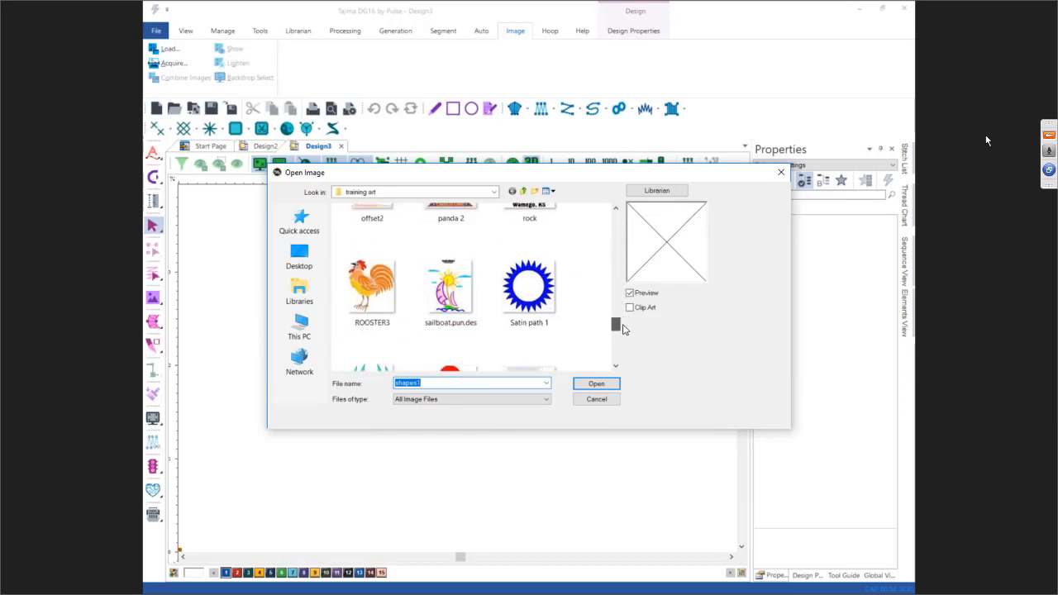
pyautogui.click(599, 384)
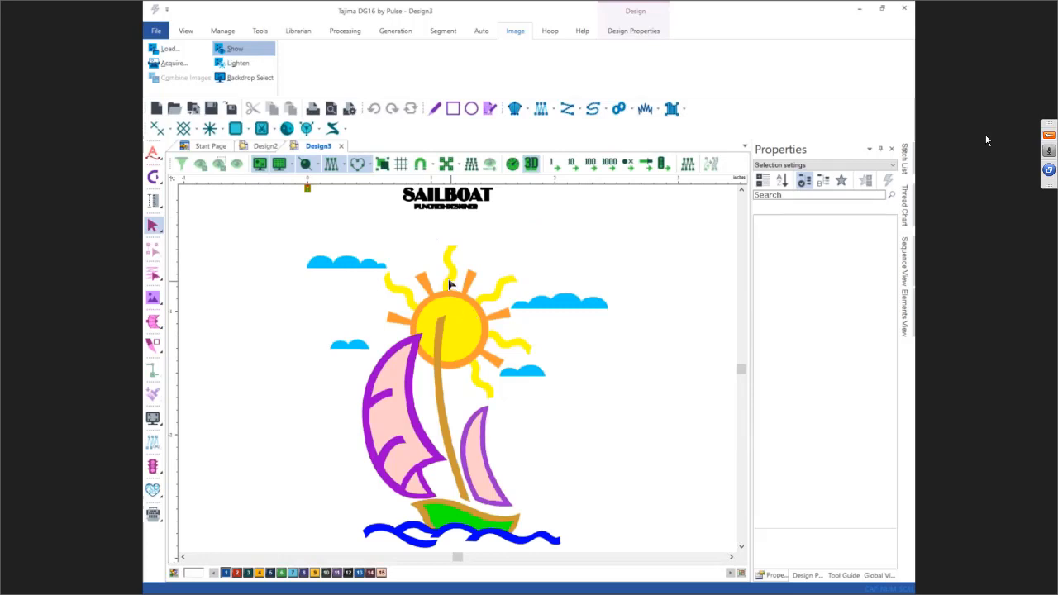
# Step: Resize the backdrop image to 4 in high with the Reference Tool
pyautogui.click(248, 78)
pyautogui.rightClick(459, 321)
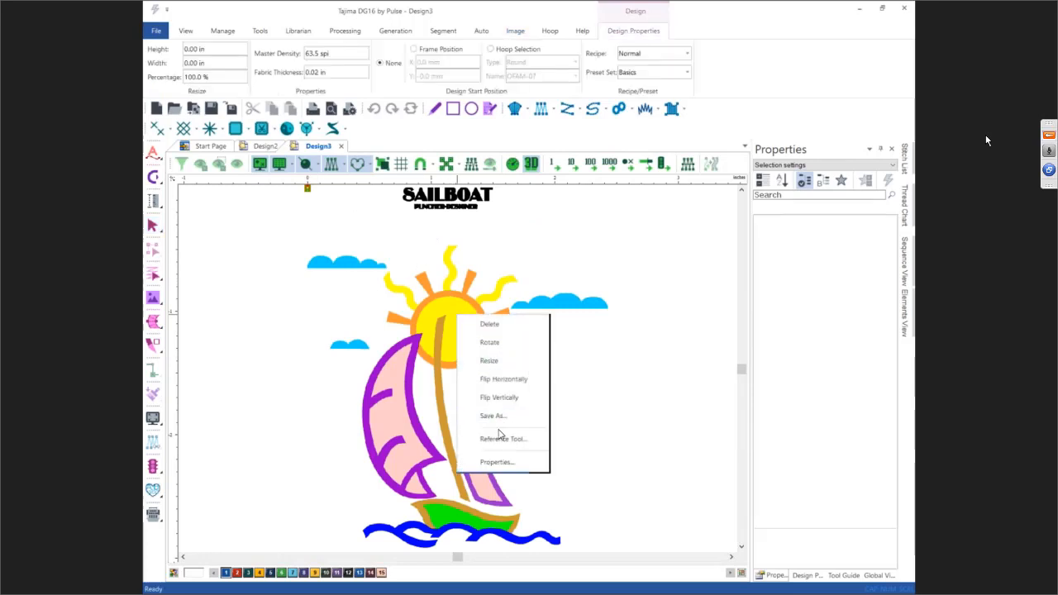
pyautogui.click(495, 438)
pyautogui.click(271, 310)
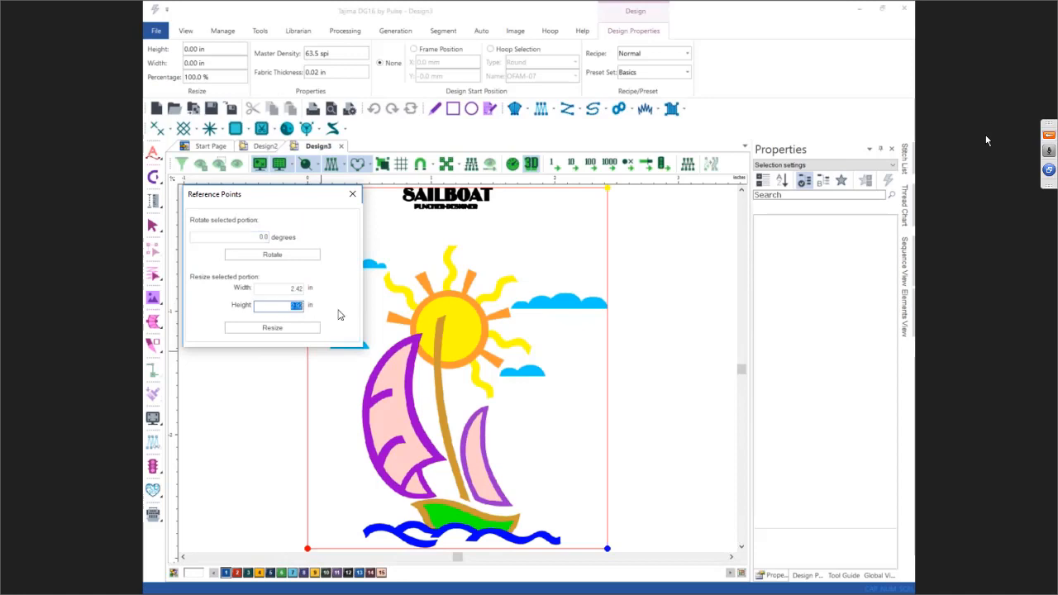
pyautogui.write('6')
pyautogui.click(290, 330)
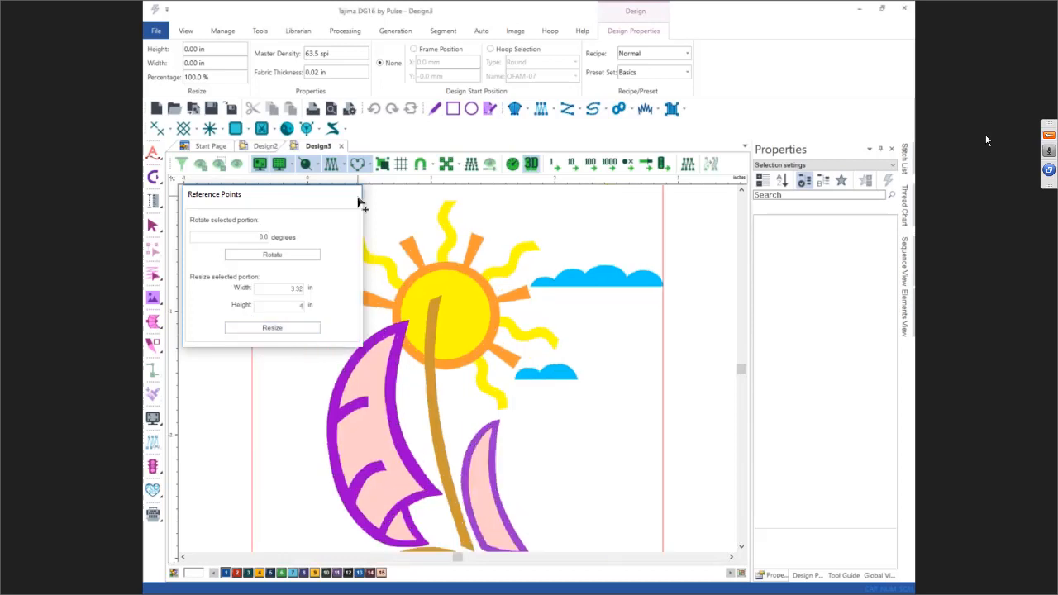
pyautogui.press('Escape')
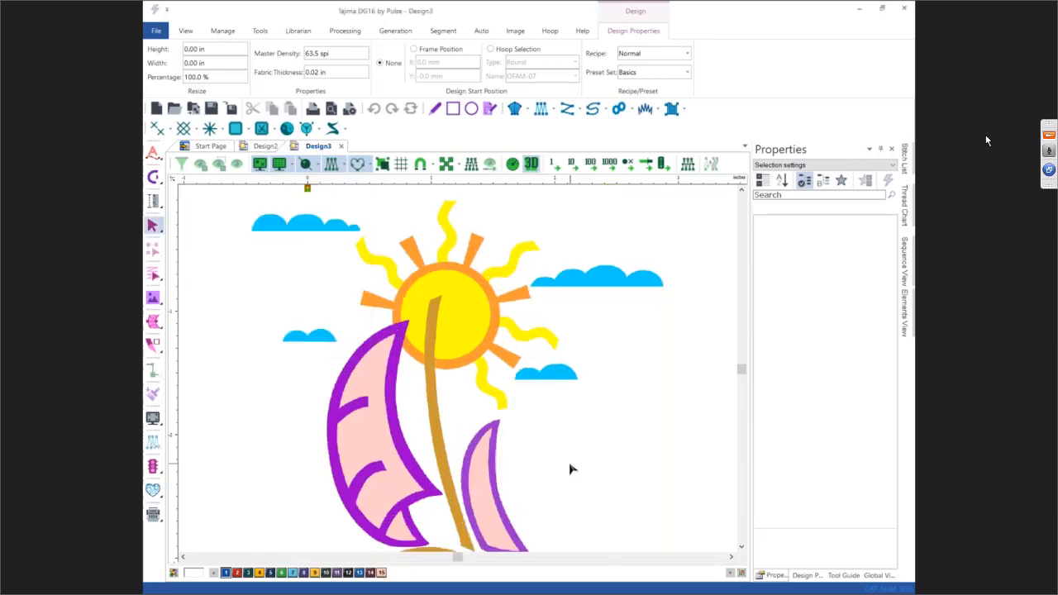
# Step: Auto-trace the purple outline of the large sail as a satin path segment
pyautogui.click(741, 547)
pyautogui.click(741, 547)
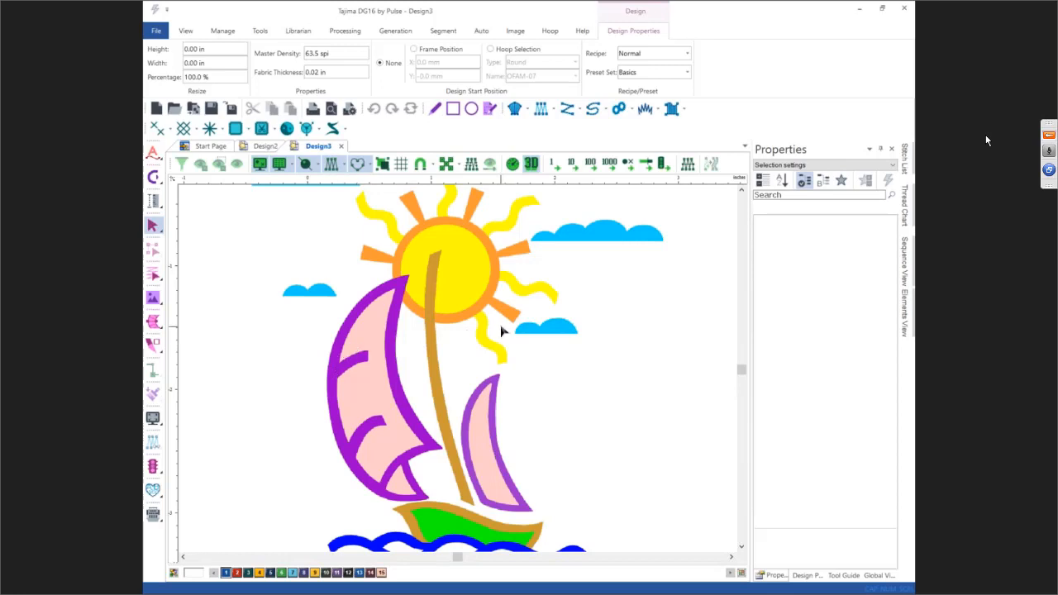
pyautogui.click(672, 111)
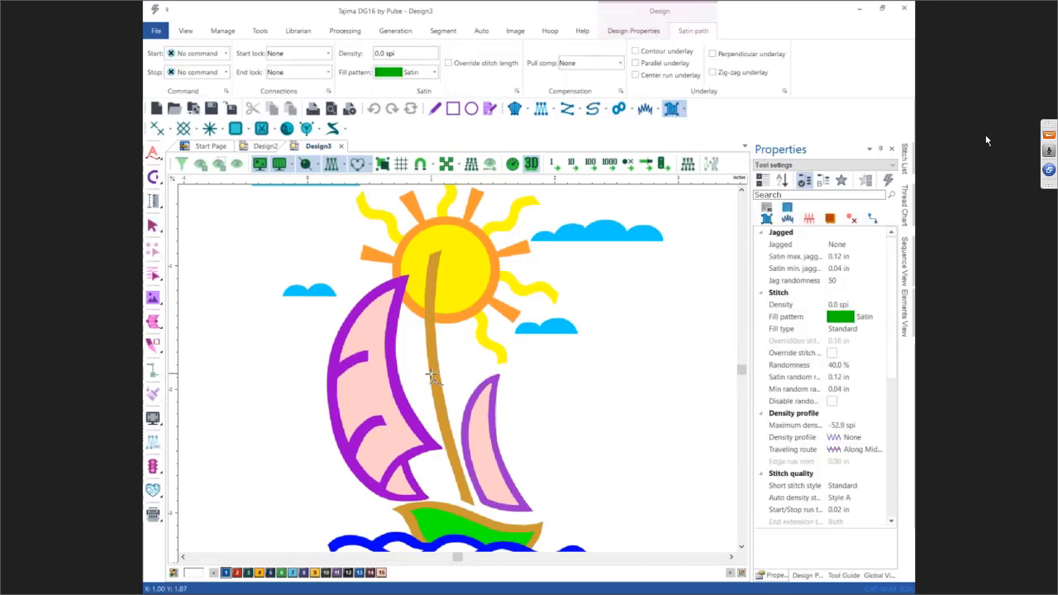
pyautogui.press('t')
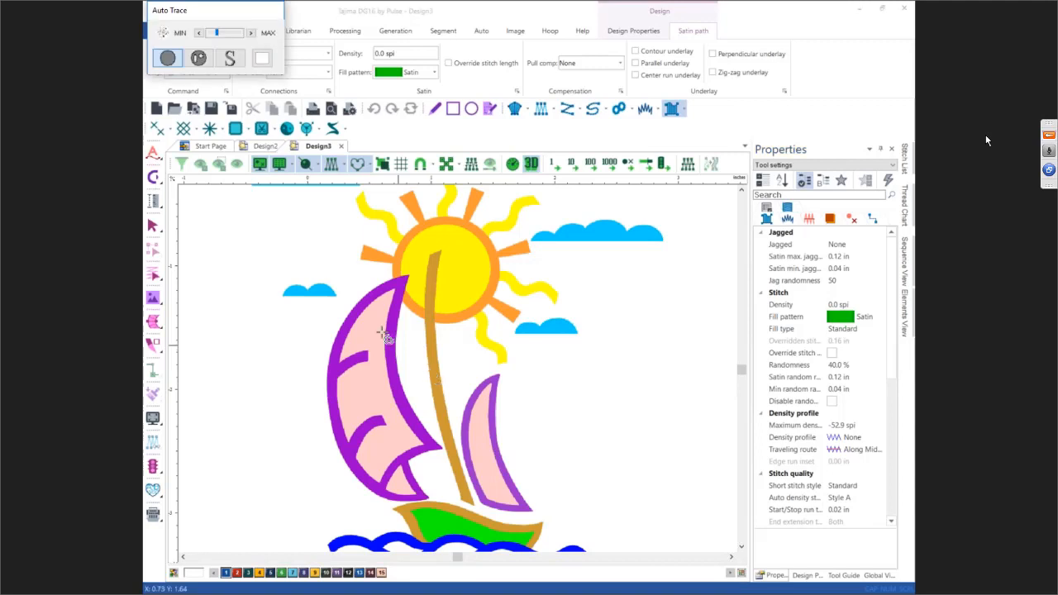
pyautogui.click(199, 56)
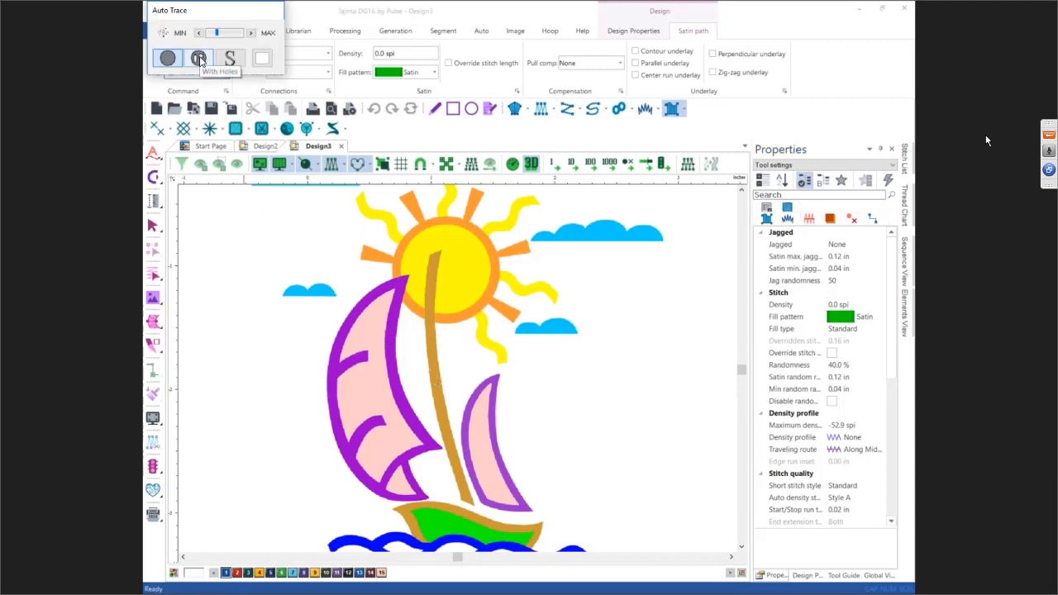
pyautogui.click(334, 376)
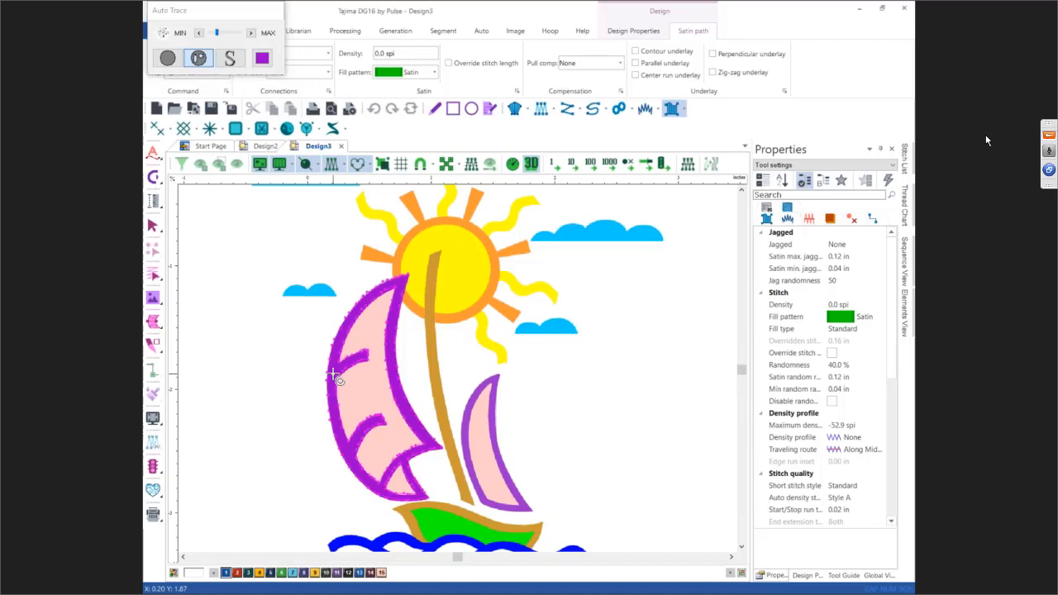
pyautogui.press('Return')
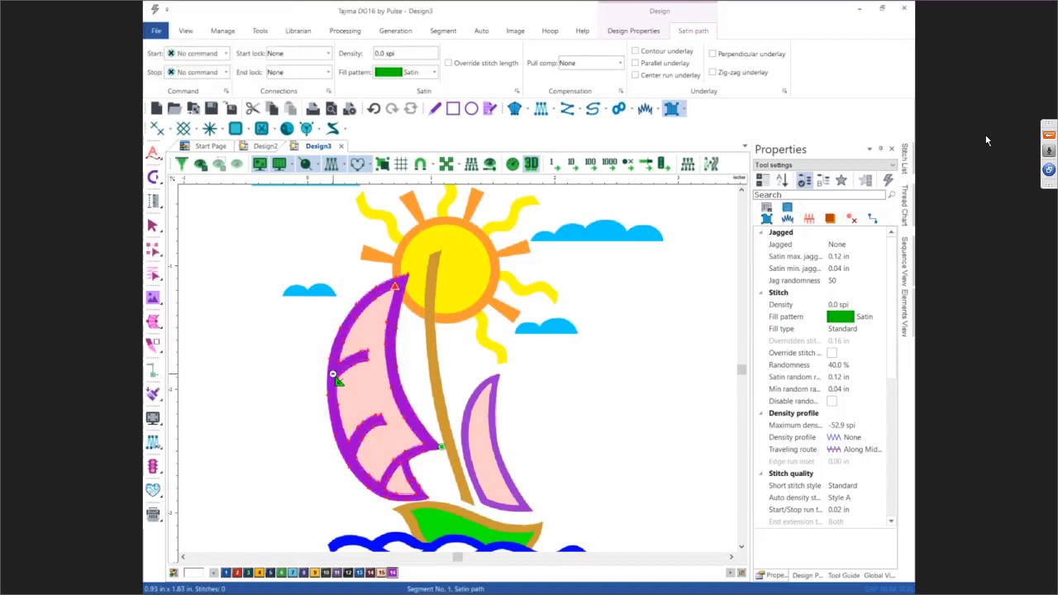
pyautogui.press('Escape')
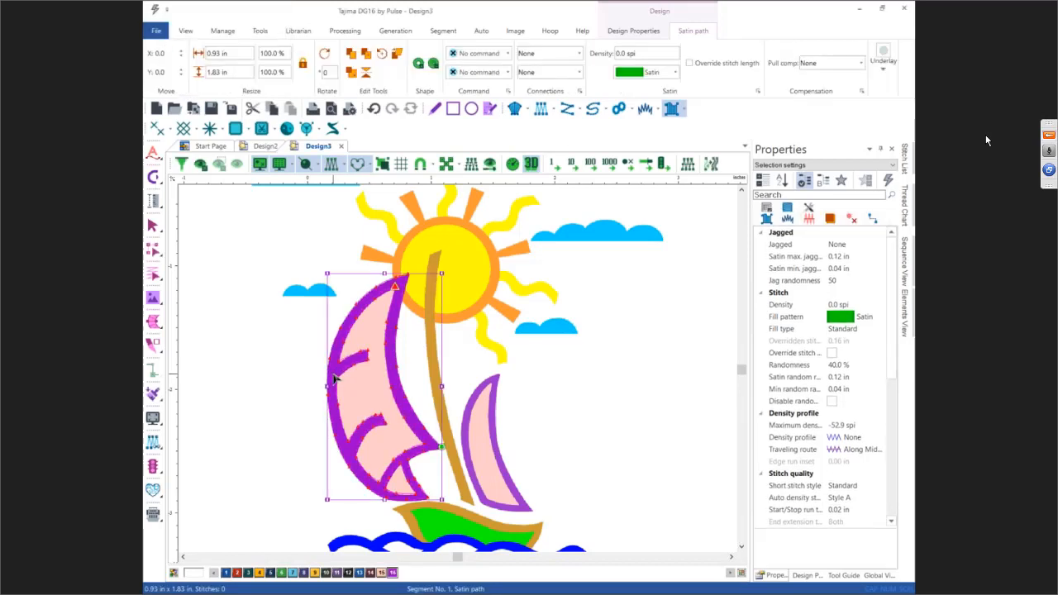
# Step: Hide the backdrop and add virtual slice lines across the sail outline where its inner branches join
pyautogui.press('i')
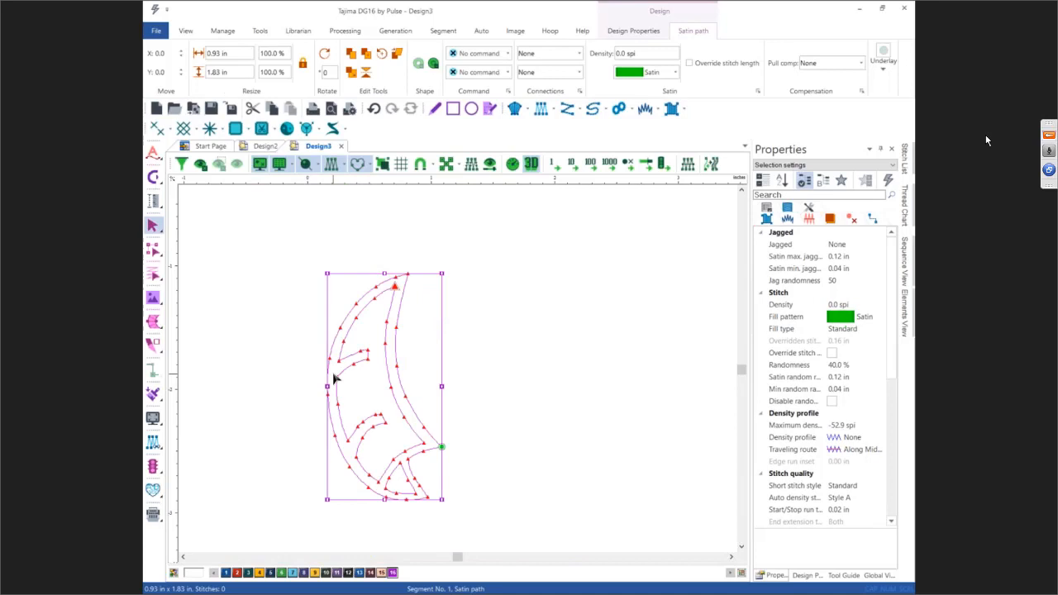
pyautogui.press('0')
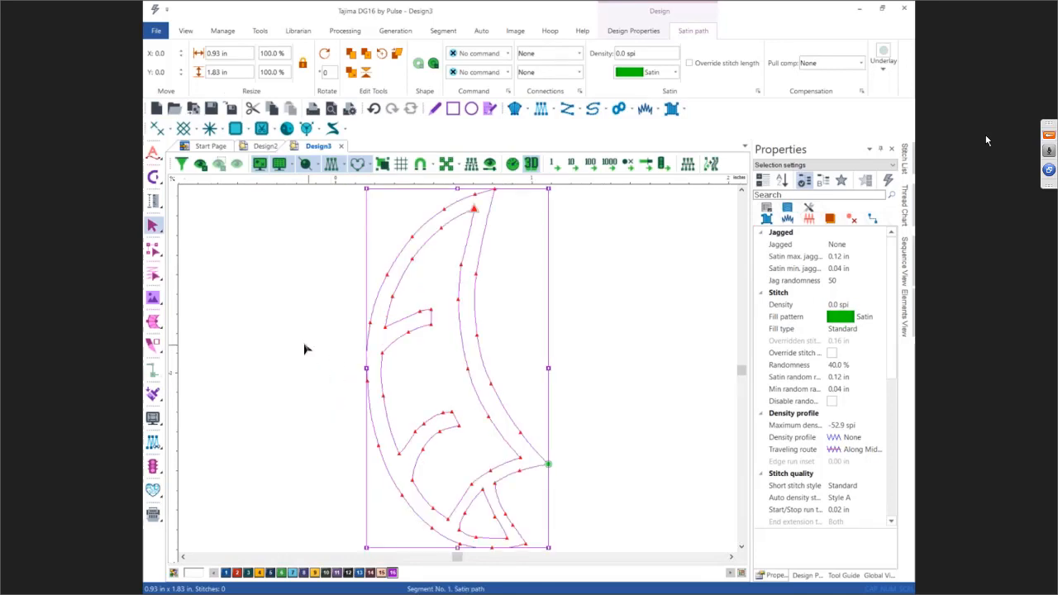
pyautogui.click(155, 323)
pyautogui.click(194, 342)
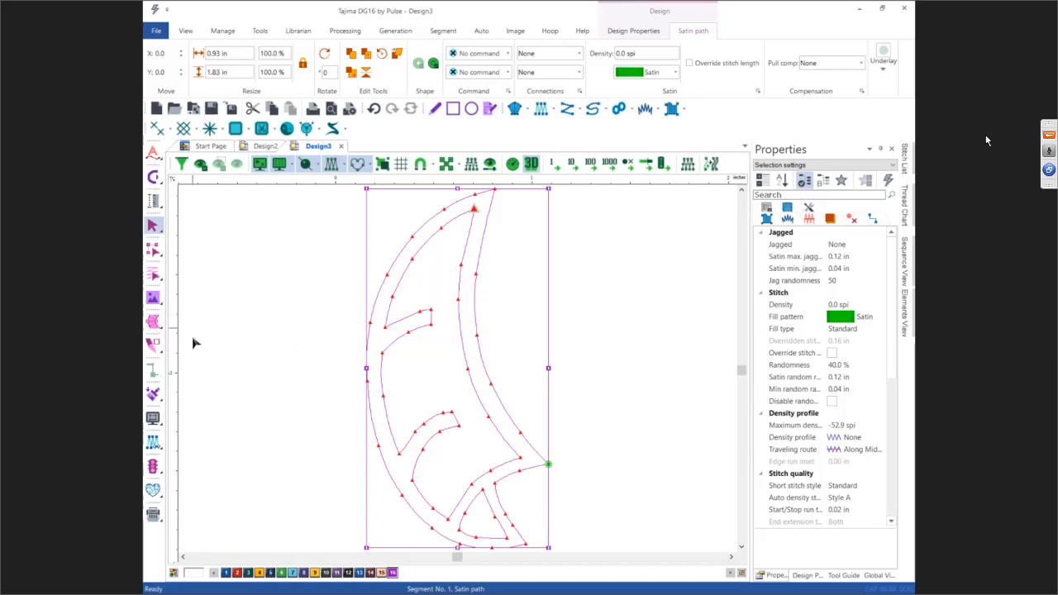
pyautogui.click(380, 353)
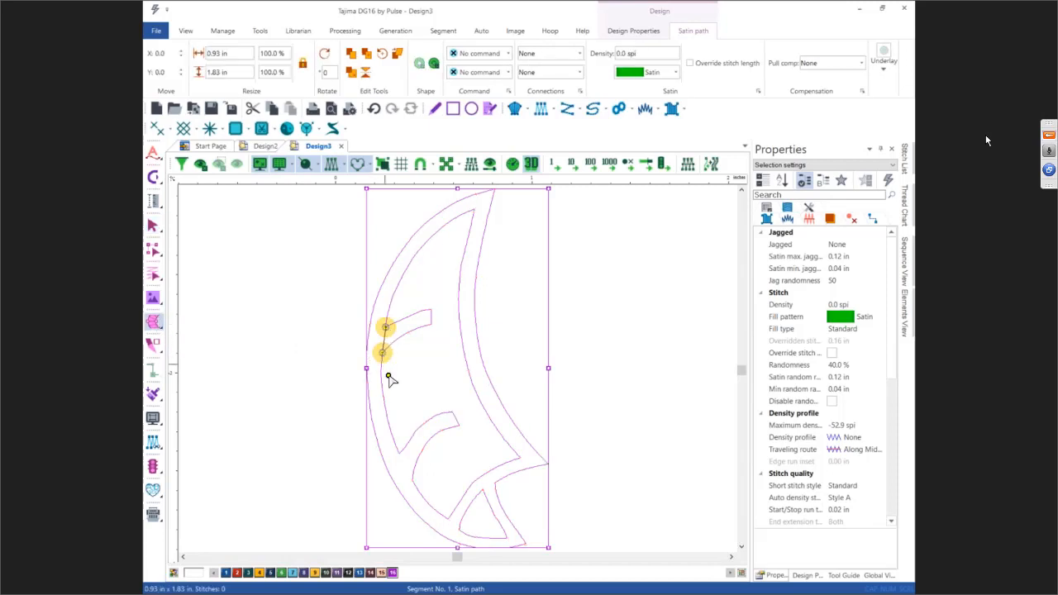
pyautogui.click(398, 453)
pyautogui.click(412, 480)
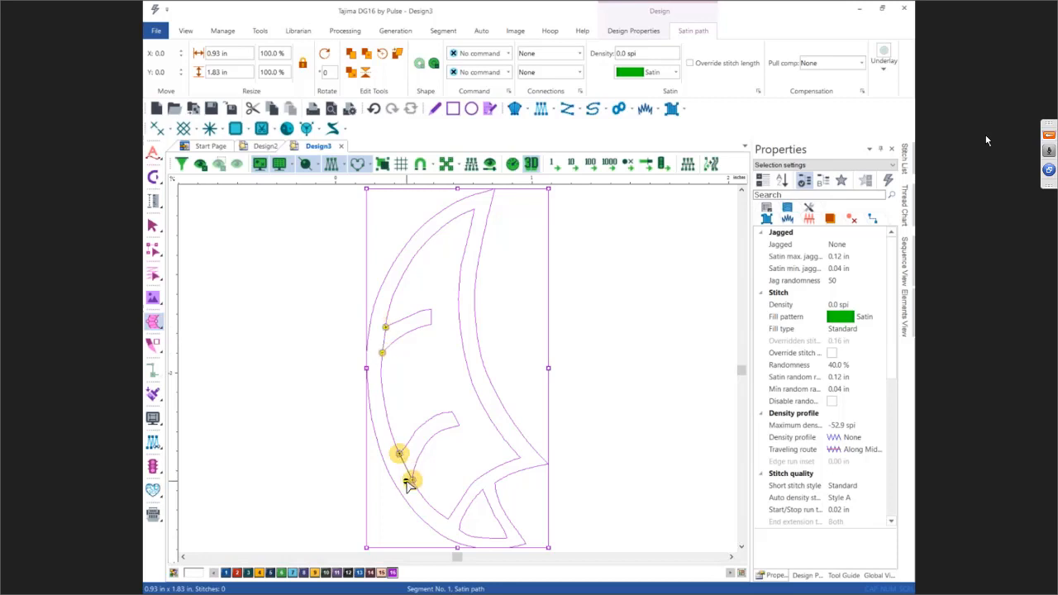
pyautogui.click(446, 518)
pyautogui.click(459, 529)
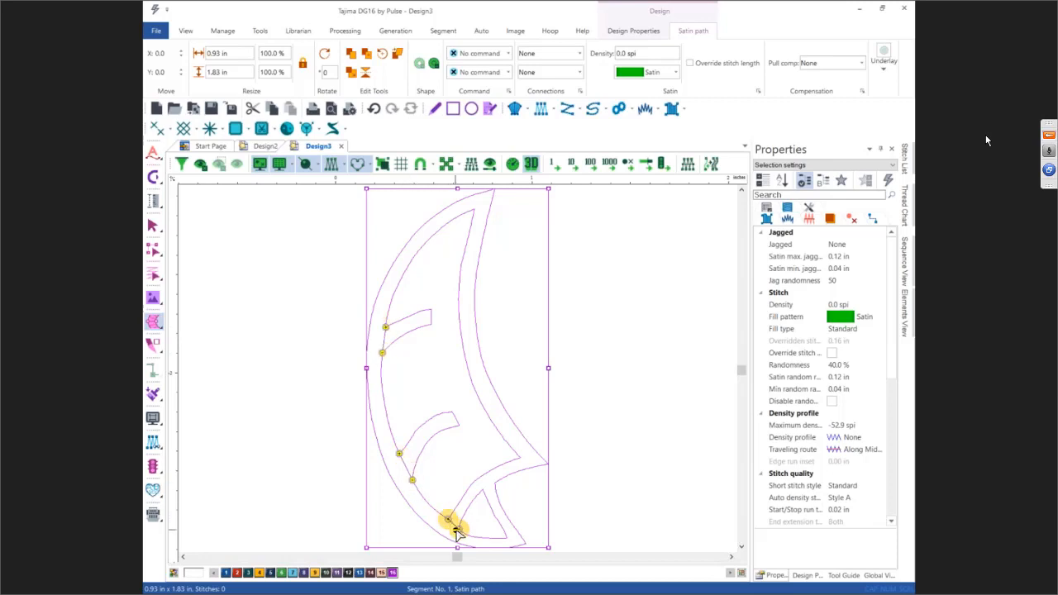
pyautogui.click(481, 491)
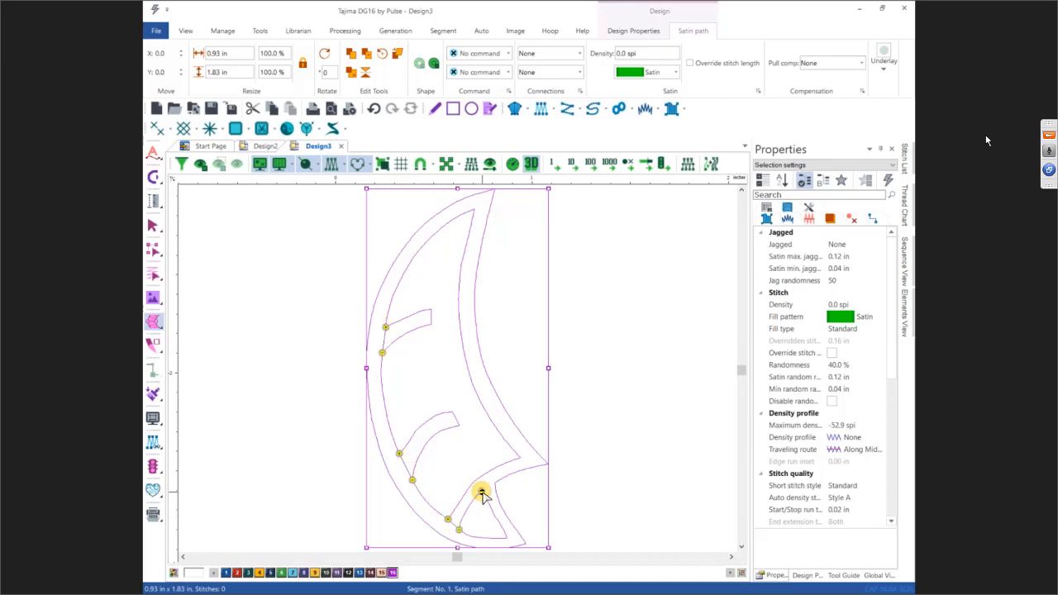
pyautogui.click(494, 482)
# Step: Add angle lines across the satin path's inner branches and lower right corner
pyautogui.click(152, 325)
pyautogui.click(198, 321)
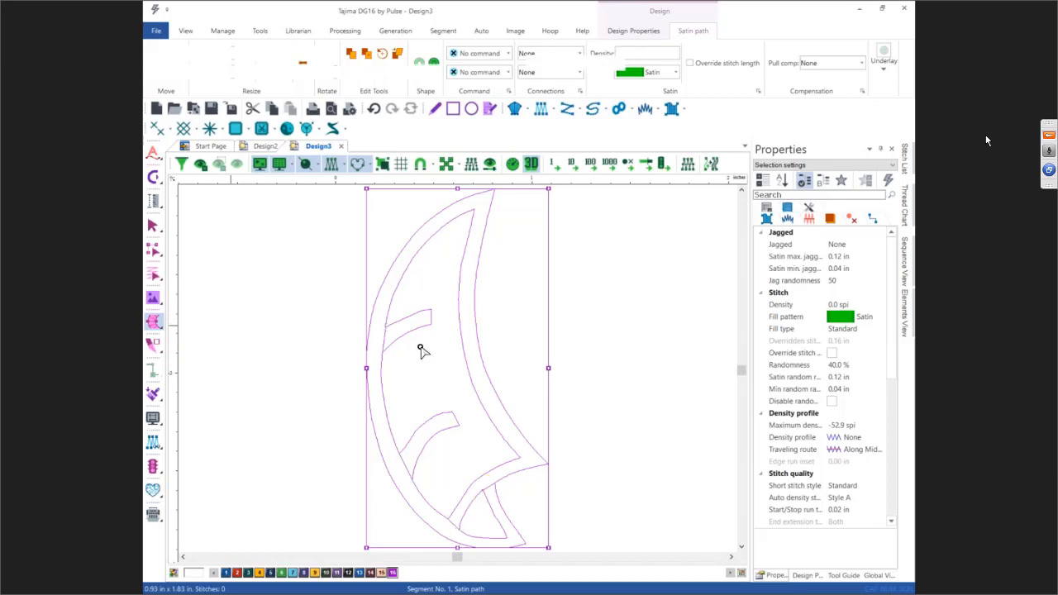
pyautogui.click(412, 320)
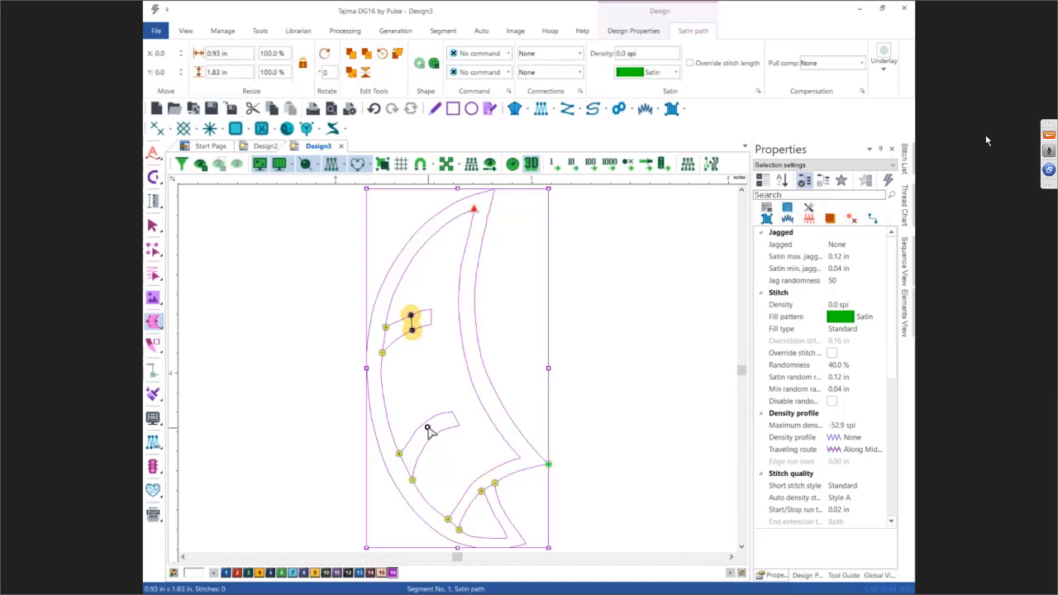
pyautogui.click(426, 423)
pyautogui.click(430, 436)
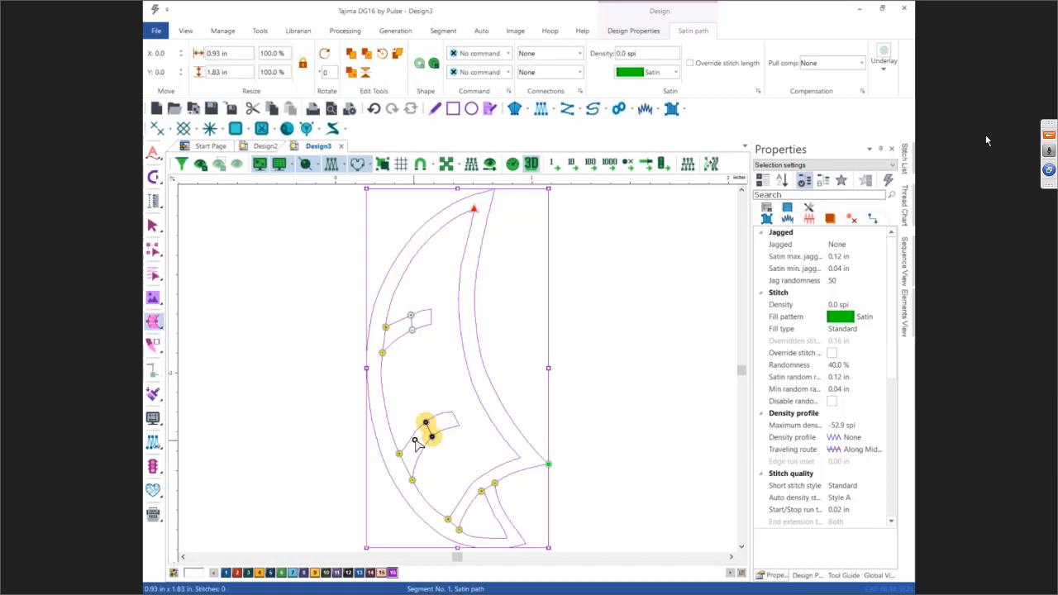
pyautogui.click(455, 505)
pyautogui.click(462, 513)
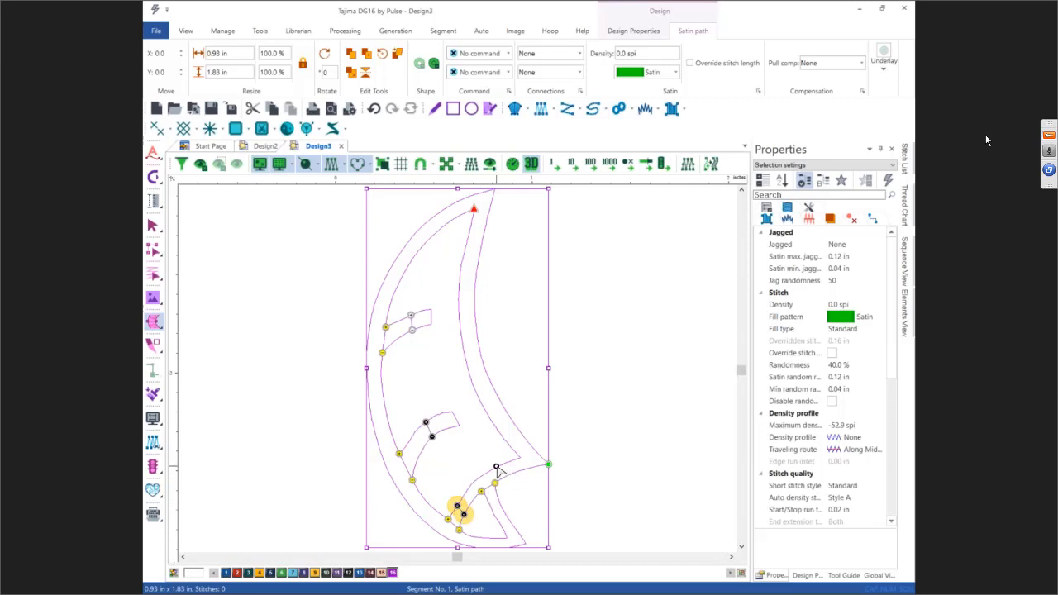
pyautogui.click(500, 466)
pyautogui.click(504, 476)
pyautogui.click(516, 459)
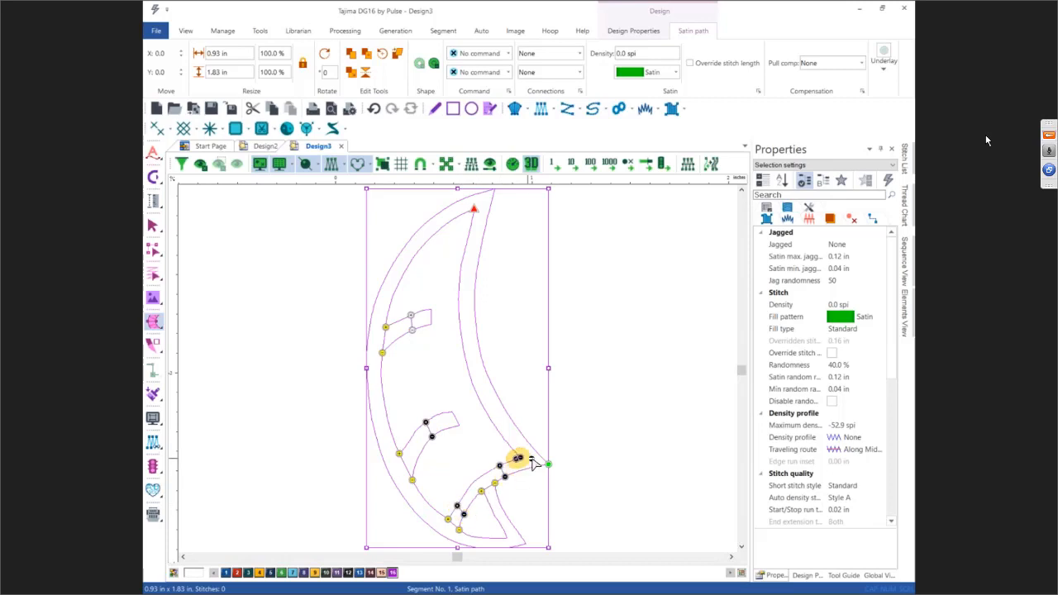
pyautogui.click(546, 461)
pyautogui.click(506, 441)
pyautogui.click(520, 431)
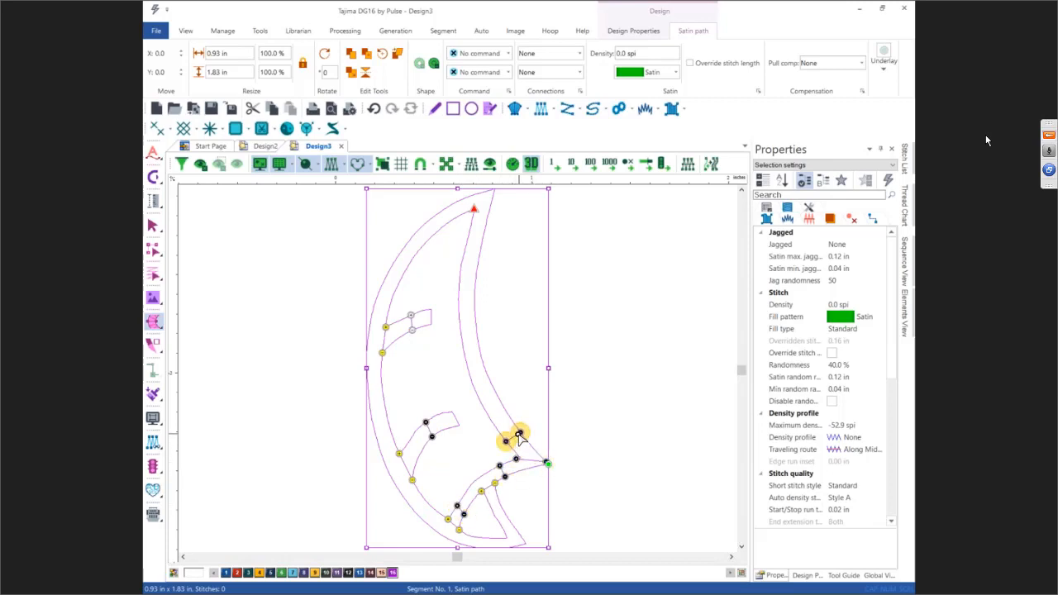
# Step: Add more angle lines along the bottom tip and up the outer curve of the sail to its top point
pyautogui.click(495, 519)
pyautogui.click(504, 510)
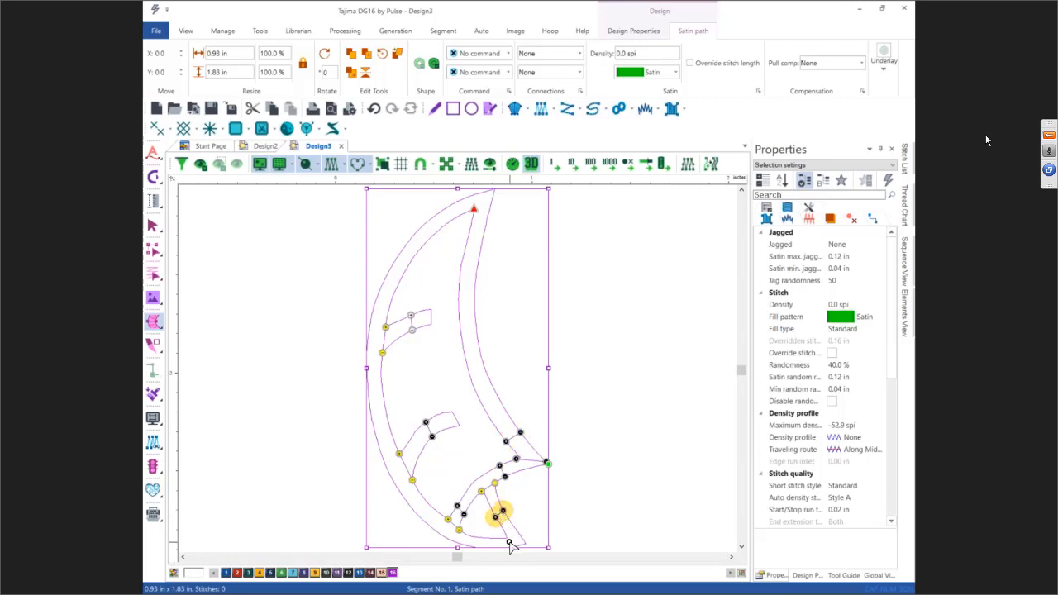
pyautogui.click(526, 543)
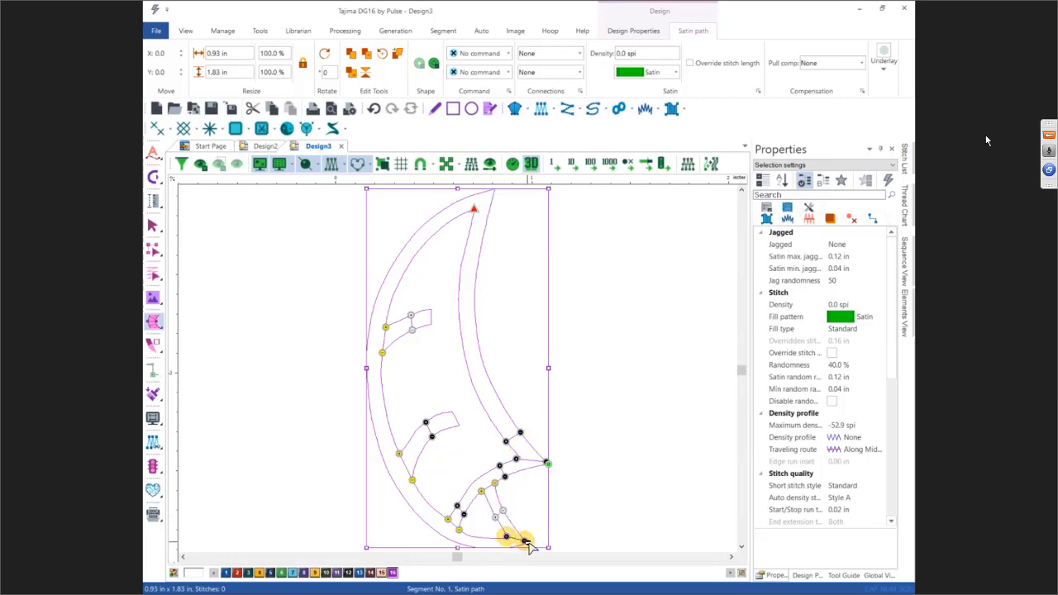
pyautogui.click(473, 537)
pyautogui.click(421, 496)
pyautogui.click(411, 507)
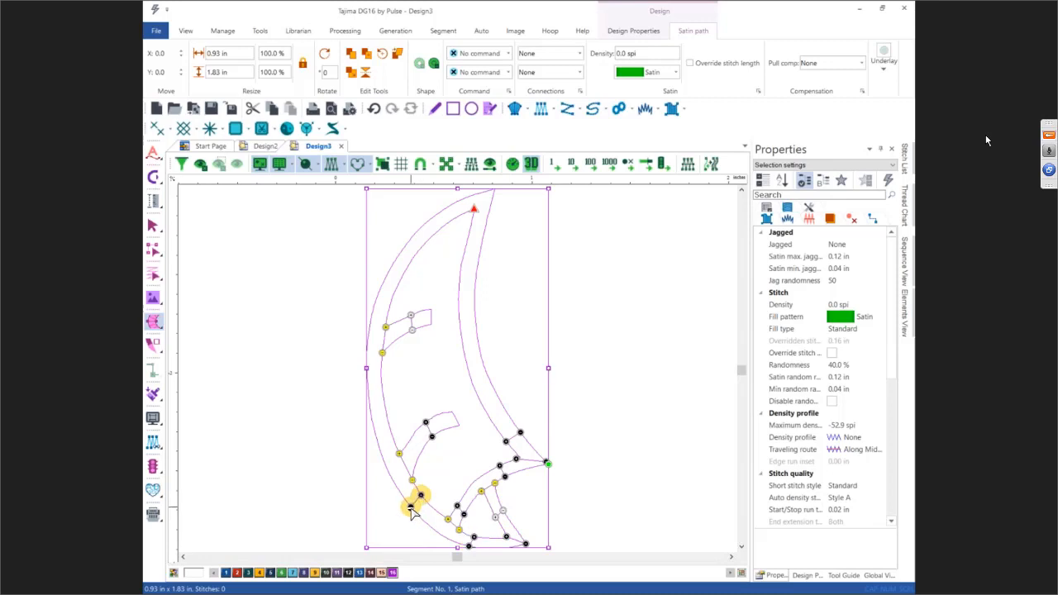
pyautogui.click(383, 402)
pyautogui.click(370, 408)
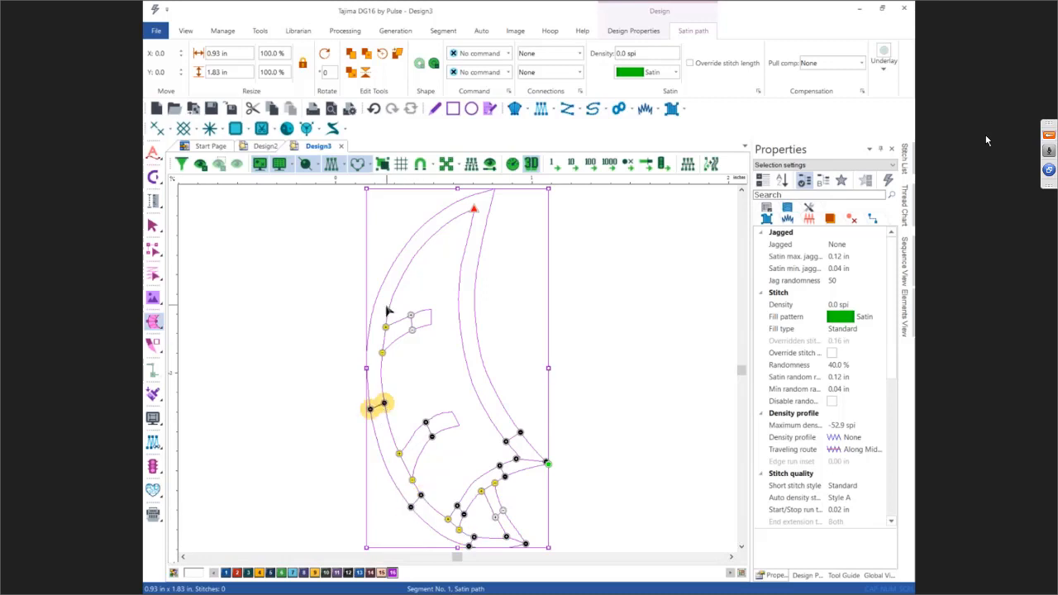
pyautogui.click(390, 305)
pyautogui.click(376, 296)
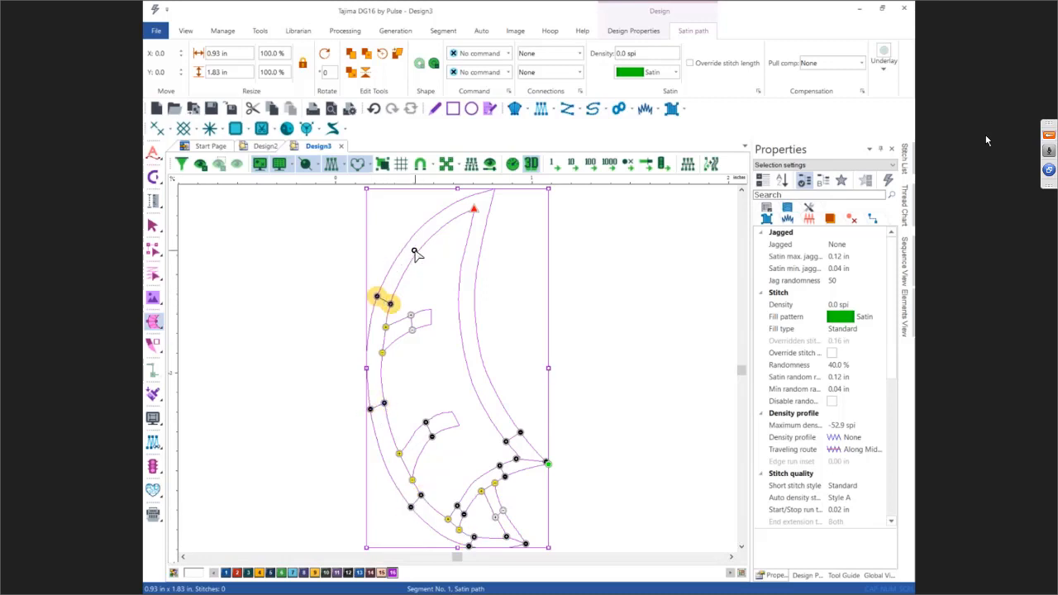
pyautogui.click(452, 219)
pyautogui.click(443, 210)
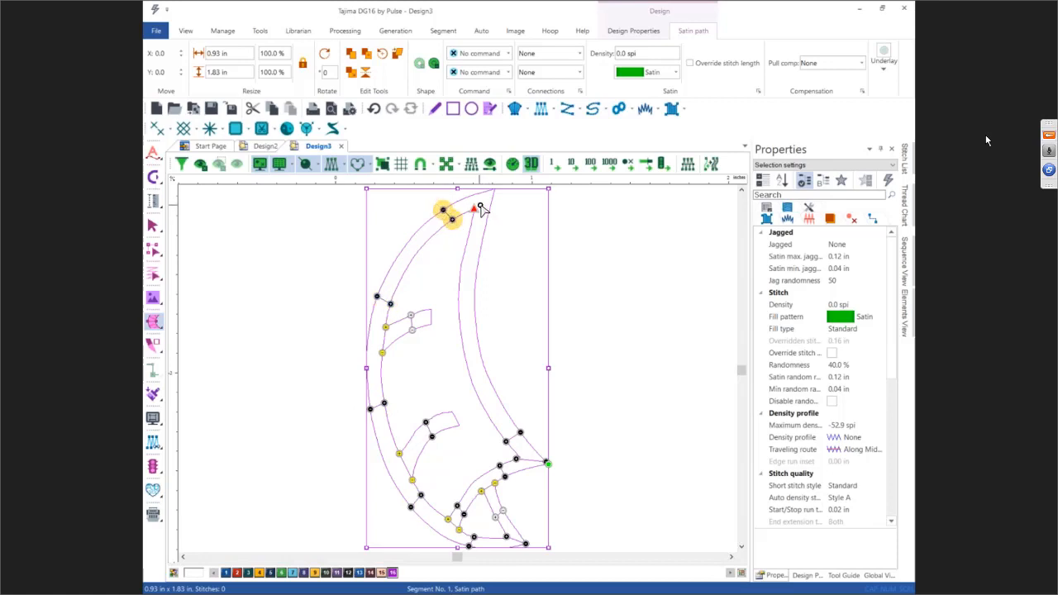
pyautogui.click(471, 210)
pyautogui.click(493, 192)
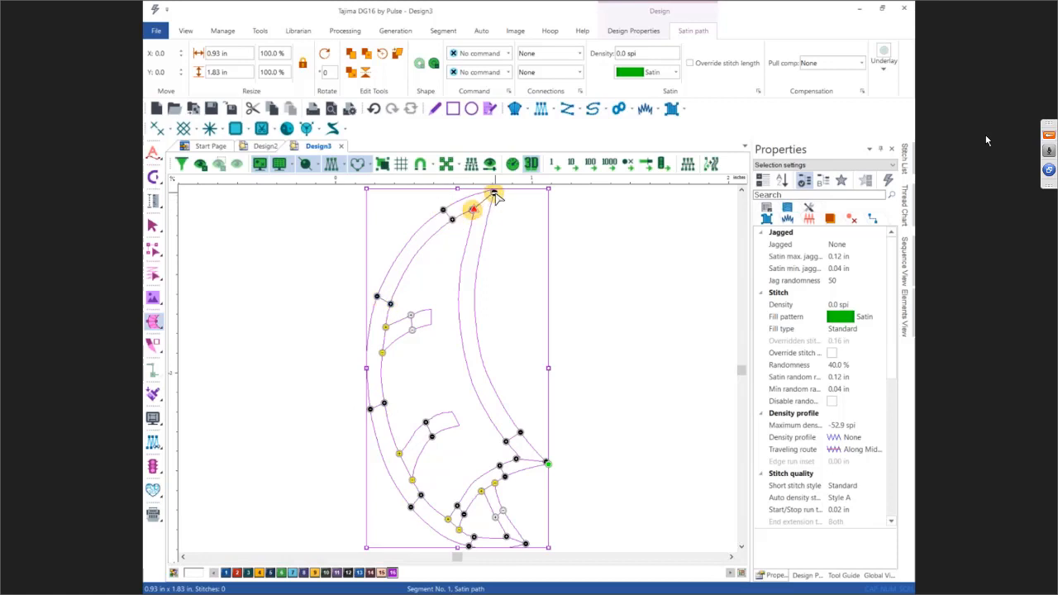
# Step: Add more angle lines across the satin path's upper inner curve and middle section, then finish the angle lines
pyautogui.click(469, 235)
pyautogui.click(482, 237)
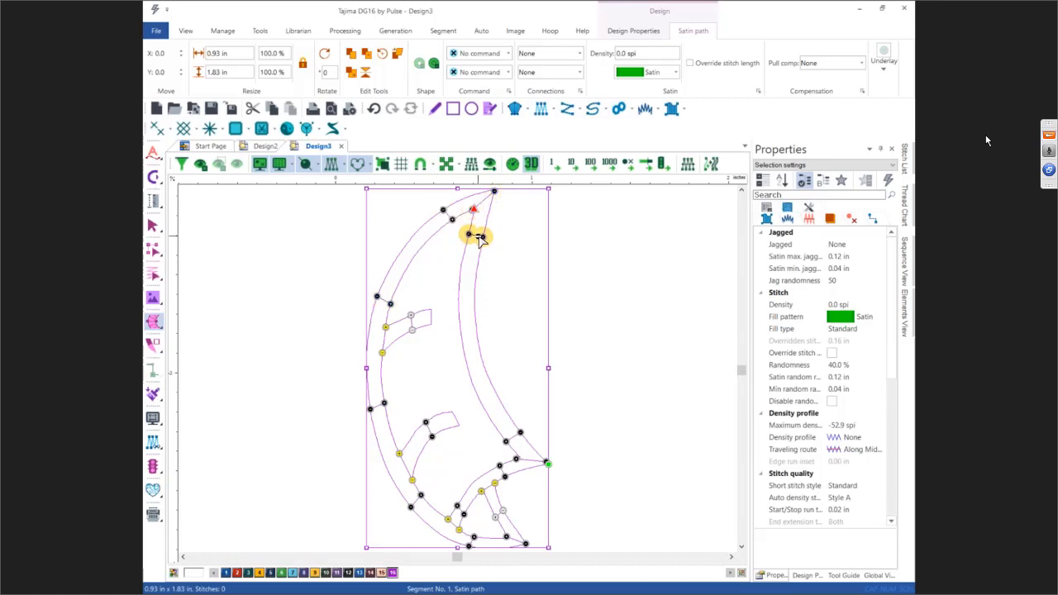
pyautogui.click(460, 303)
pyautogui.click(474, 303)
pyautogui.click(468, 371)
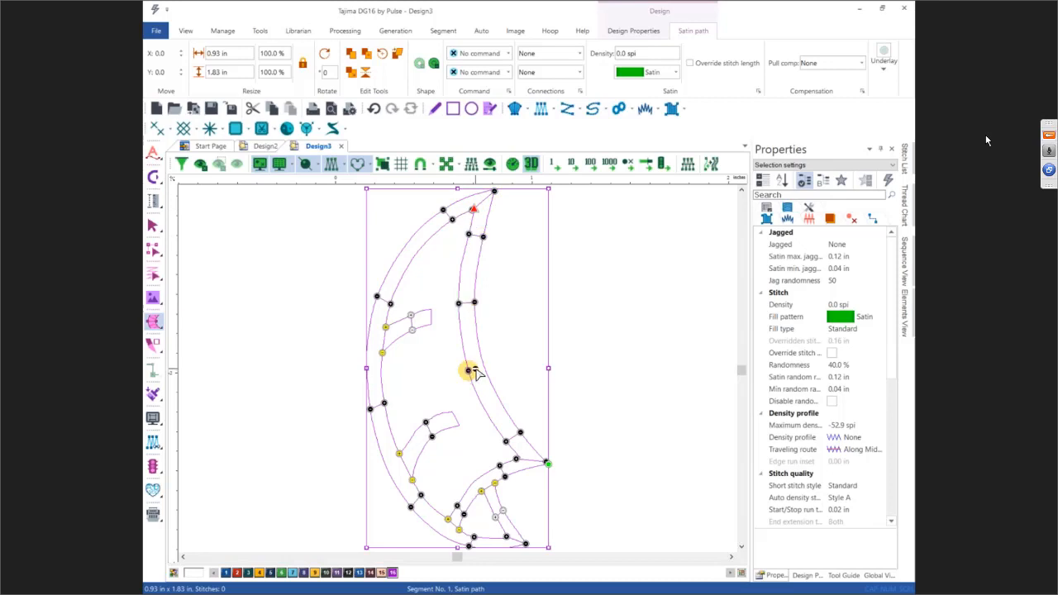
pyautogui.click(484, 367)
pyautogui.press('Return')
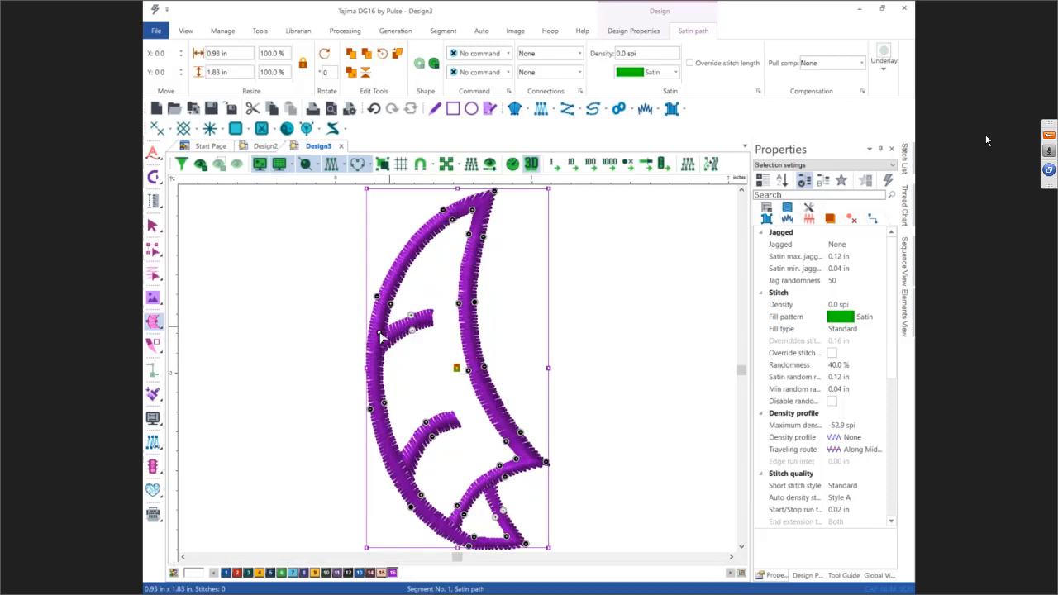
# Step: Switch off the 3D stitch view and enable Automatic overlap in the segment's quality control settings
pyautogui.click(530, 164)
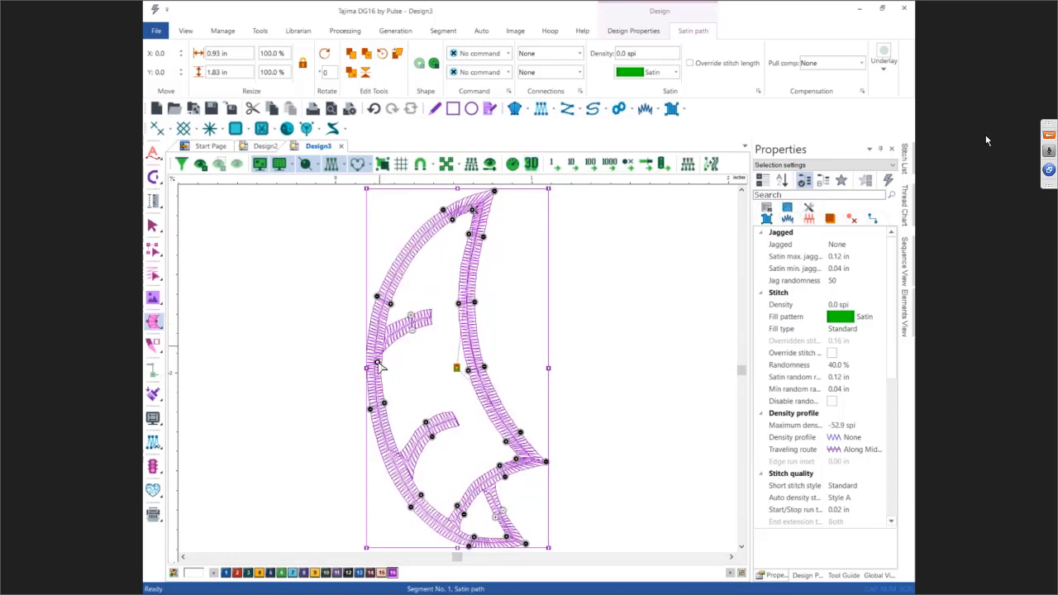
pyautogui.press('Escape')
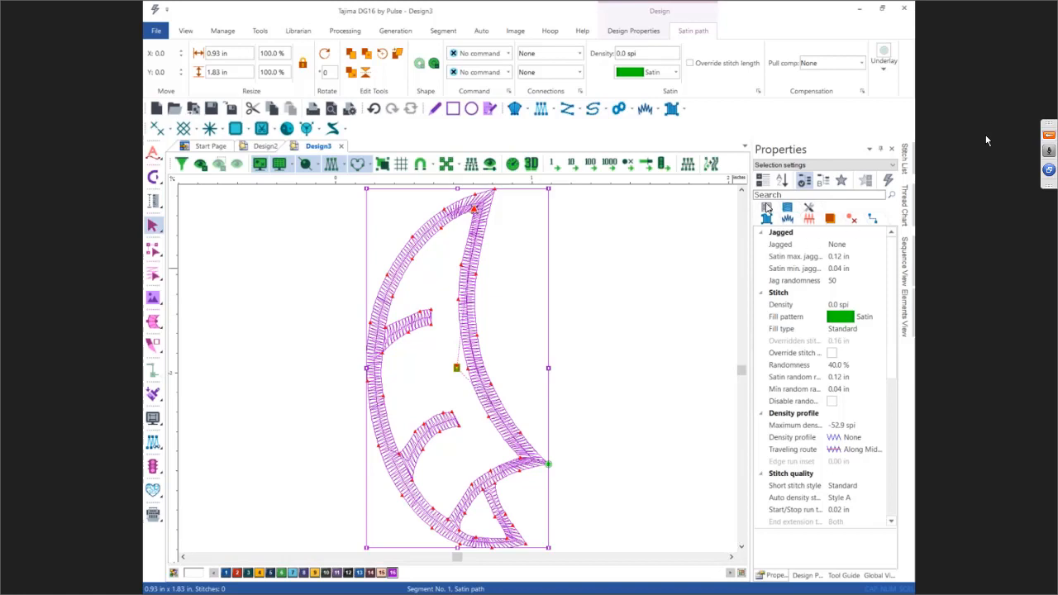
pyautogui.click(766, 208)
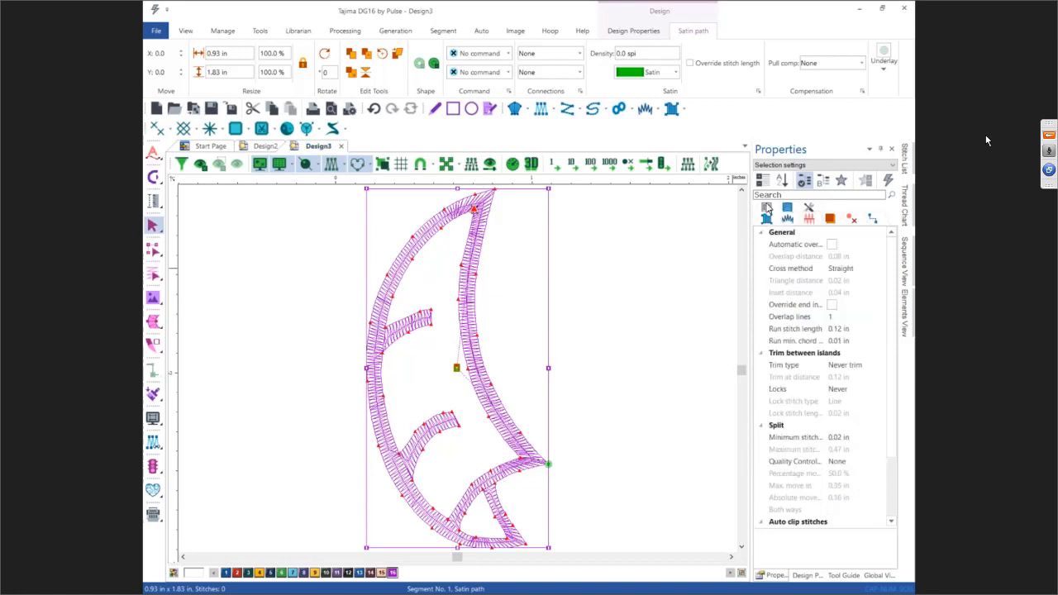
pyautogui.click(831, 244)
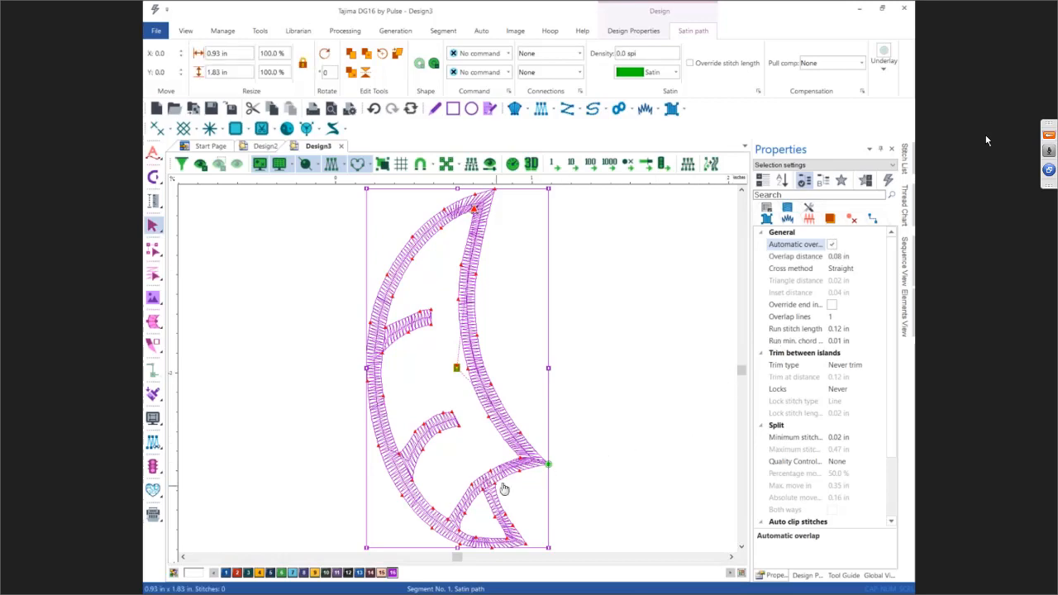
# Step: Move the sail path's exit point to its left edge and its entry point to the lower right corner
pyautogui.scroll(3, 487, 494)
pyautogui.scroll(1, 488, 493)
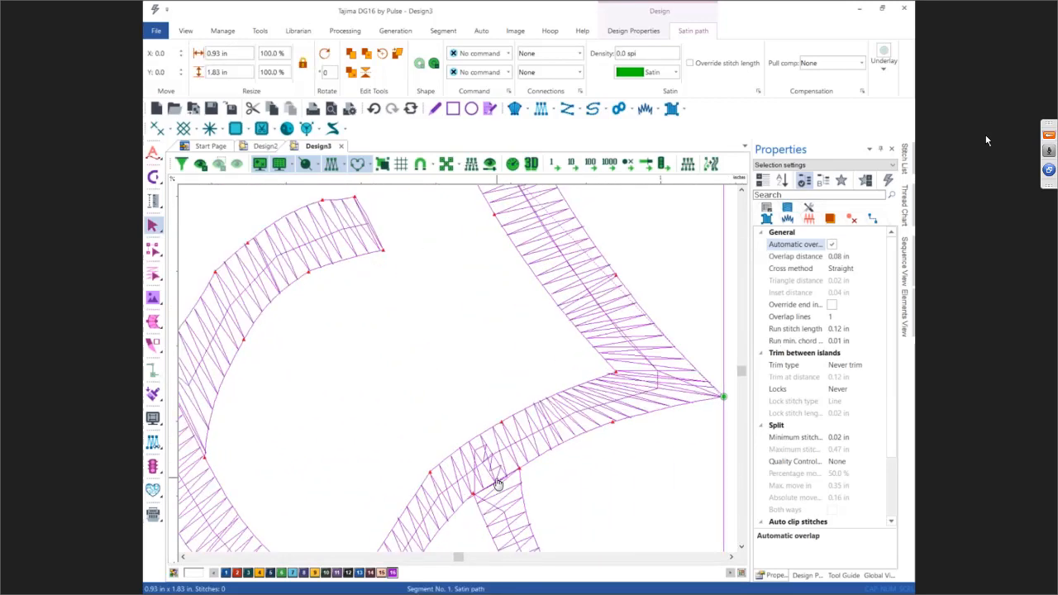
pyautogui.scroll(-4, 498, 483)
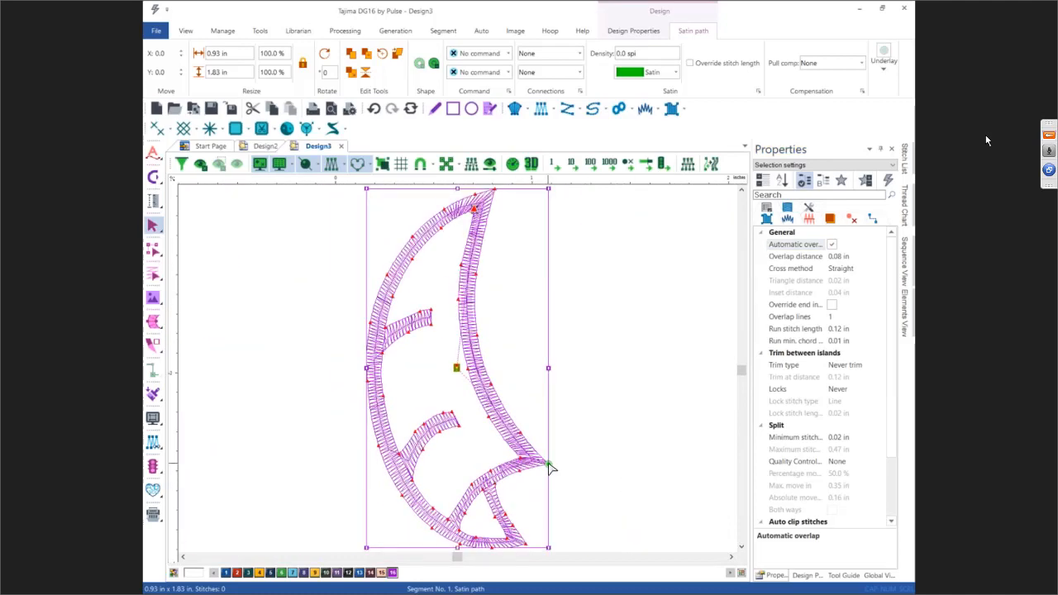
pyautogui.moveTo(548, 463); pyautogui.dragTo(369, 324)
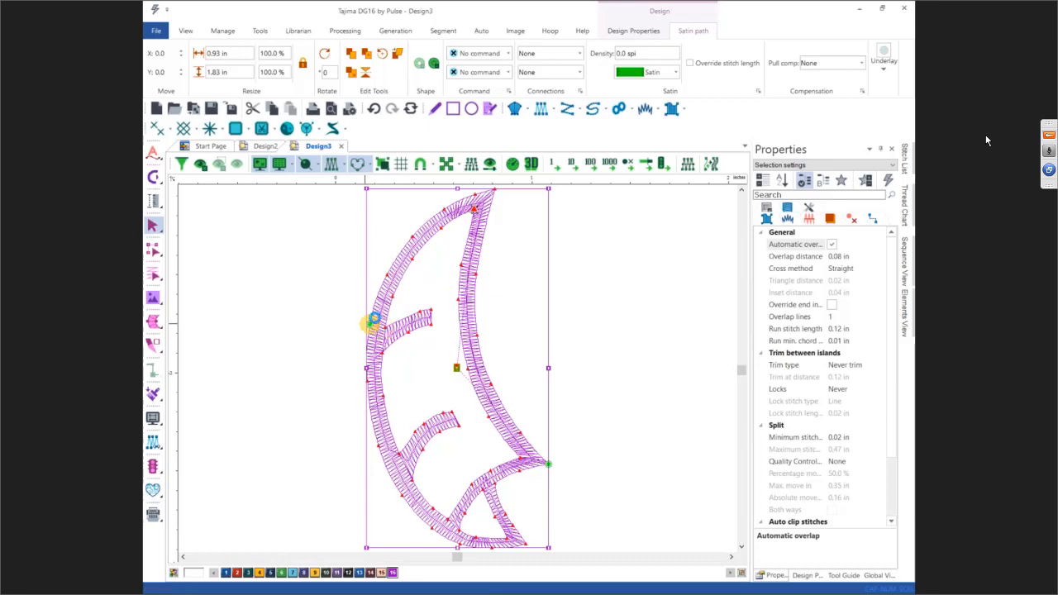
pyautogui.click(485, 224)
pyautogui.moveTo(488, 252)
pyautogui.mouseDown()
pyautogui.moveTo(489, 378)
pyautogui.moveTo(547, 465)
pyautogui.mouseUp()
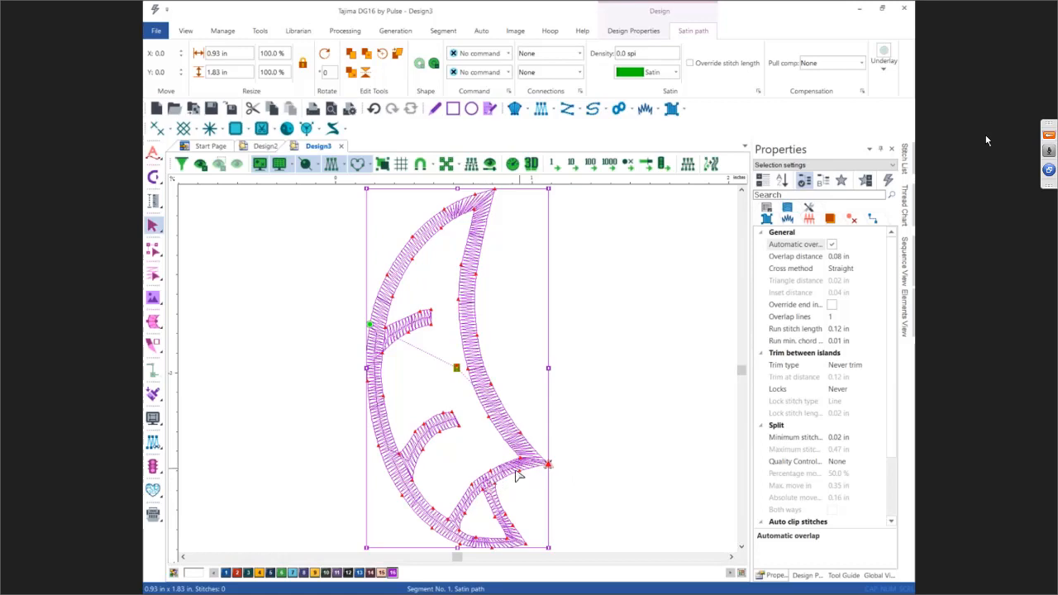
# Step: Deselect the sail and show the sailboat backdrop image again
pyautogui.scroll(1, 491, 485)
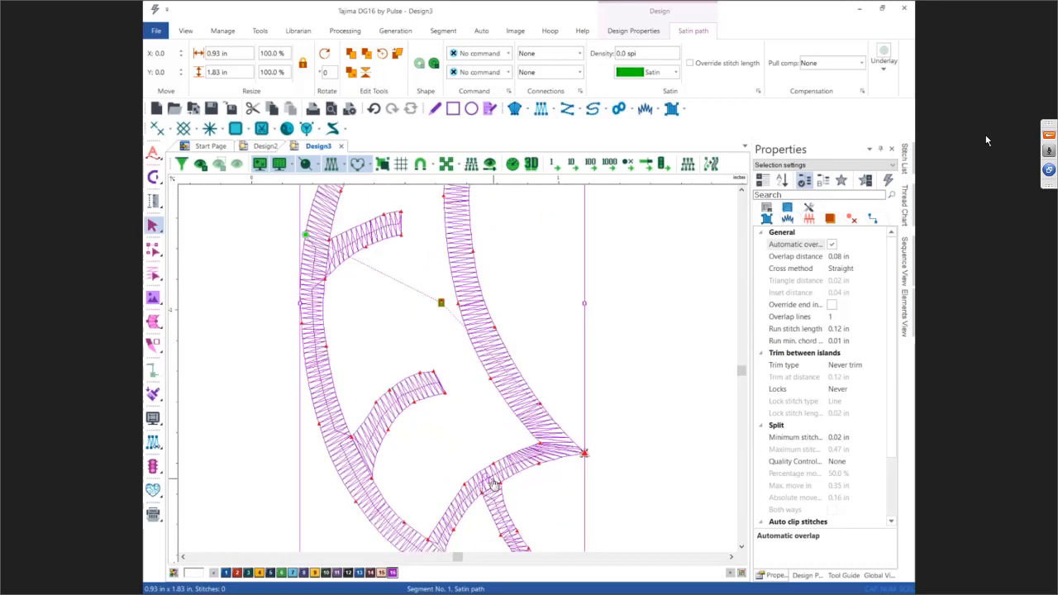
pyautogui.scroll(-1, 493, 484)
pyautogui.scroll(-1, 492, 481)
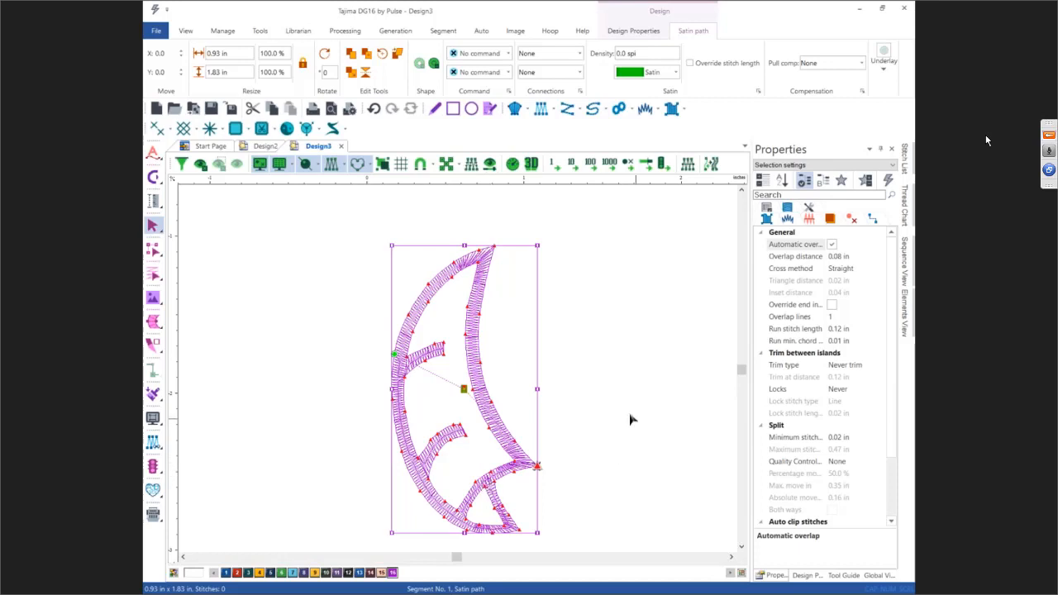
pyautogui.click(576, 385)
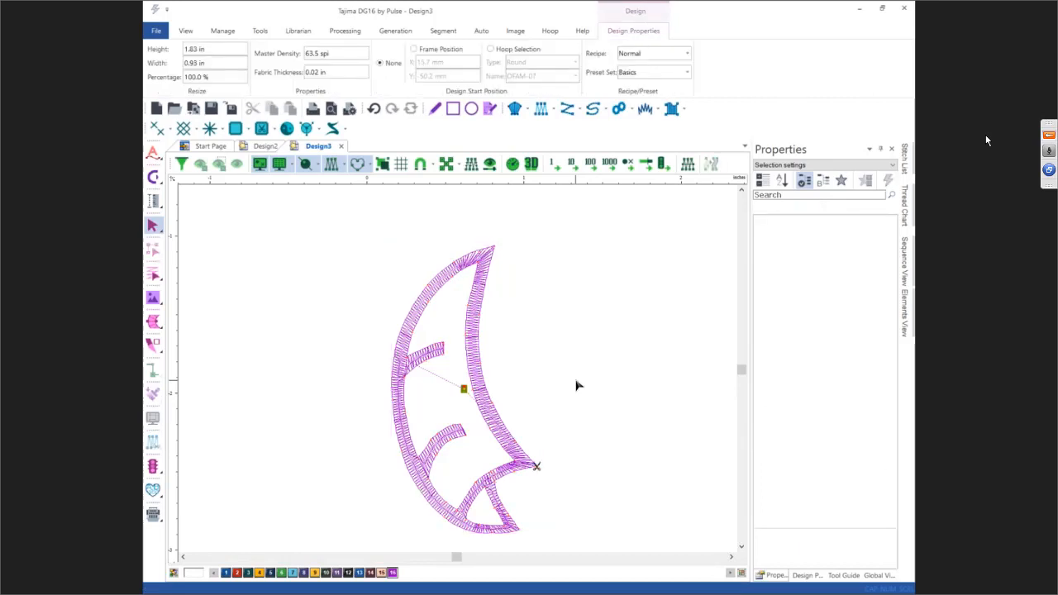
pyautogui.press('i')
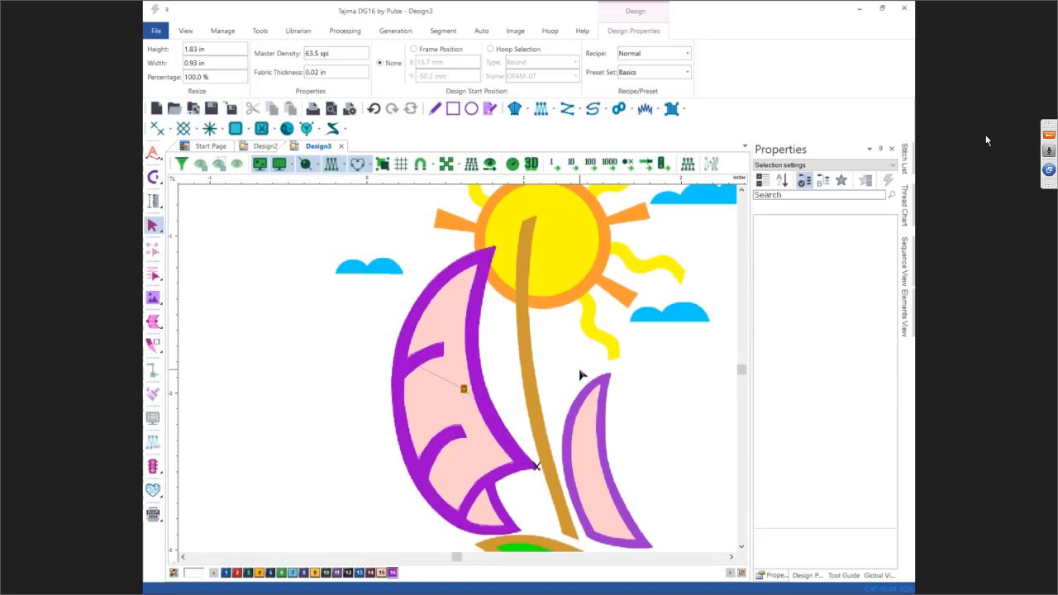
pyautogui.scroll(3, 580, 376)
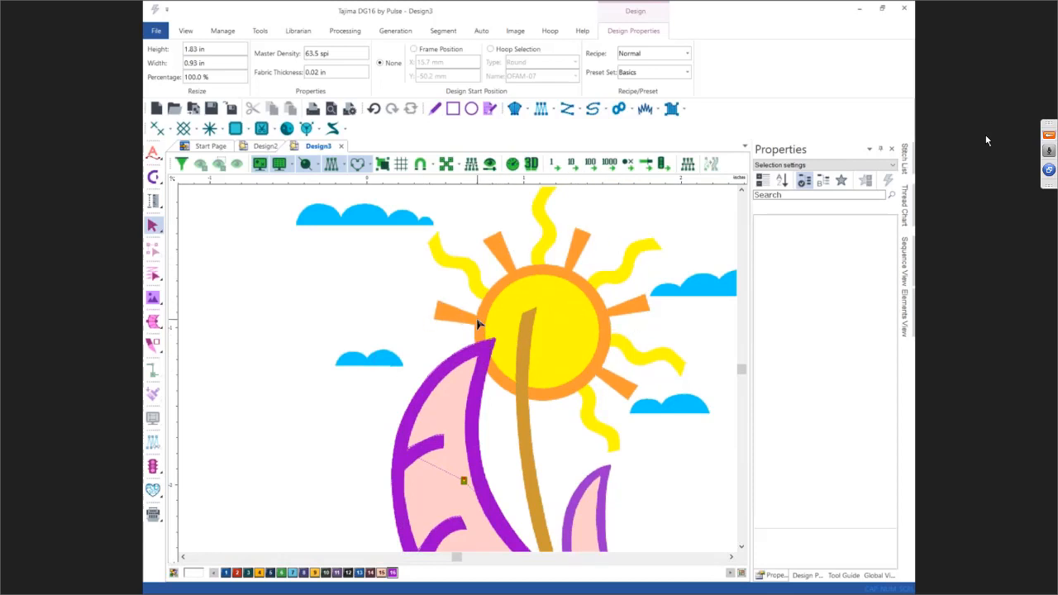
pyautogui.scroll(2, 477, 324)
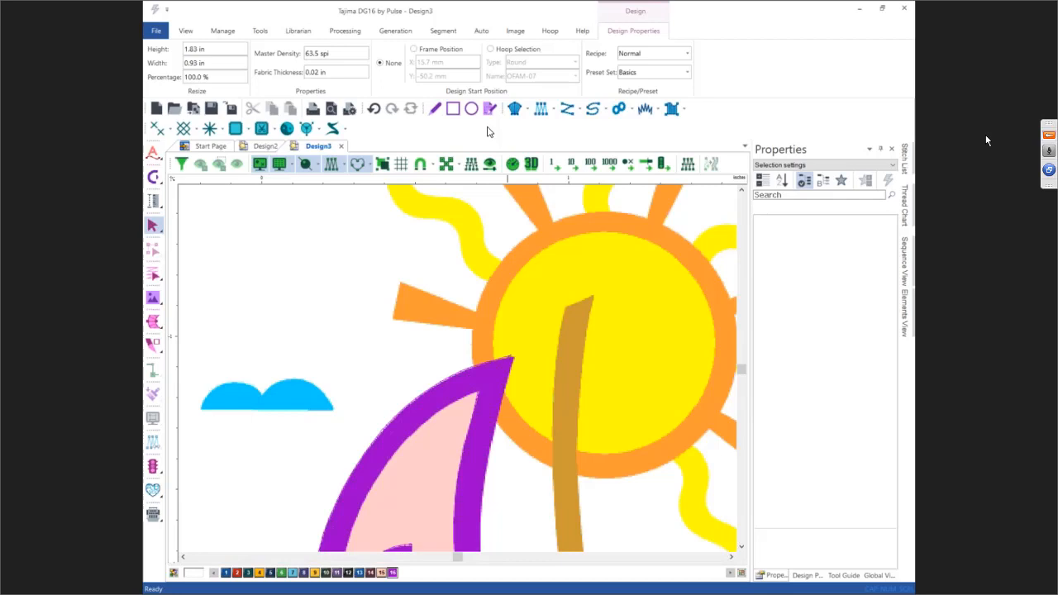
# Step: Create a satin path in thread color 4 over the sun's left orange ray, setting entry and exit at its base
pyautogui.click(671, 109)
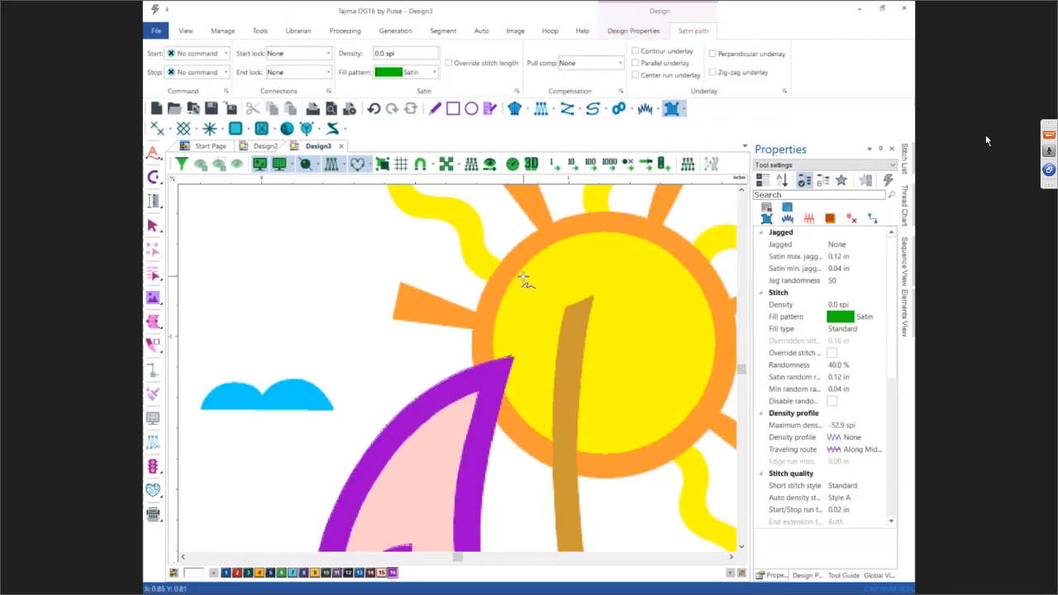
pyautogui.click(261, 574)
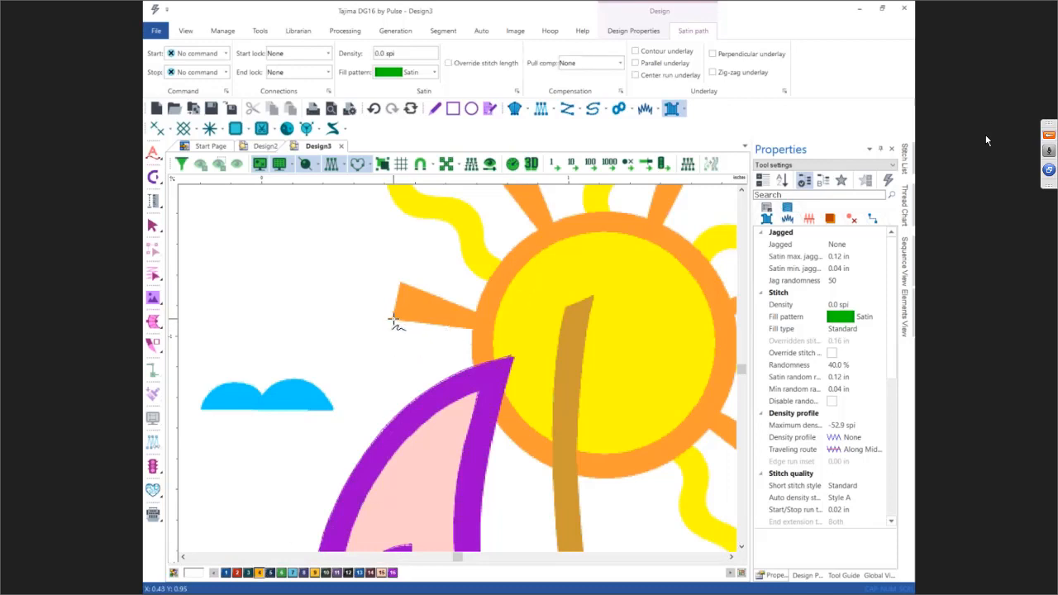
pyautogui.click(393, 318)
pyautogui.click(473, 329)
pyautogui.click(477, 313)
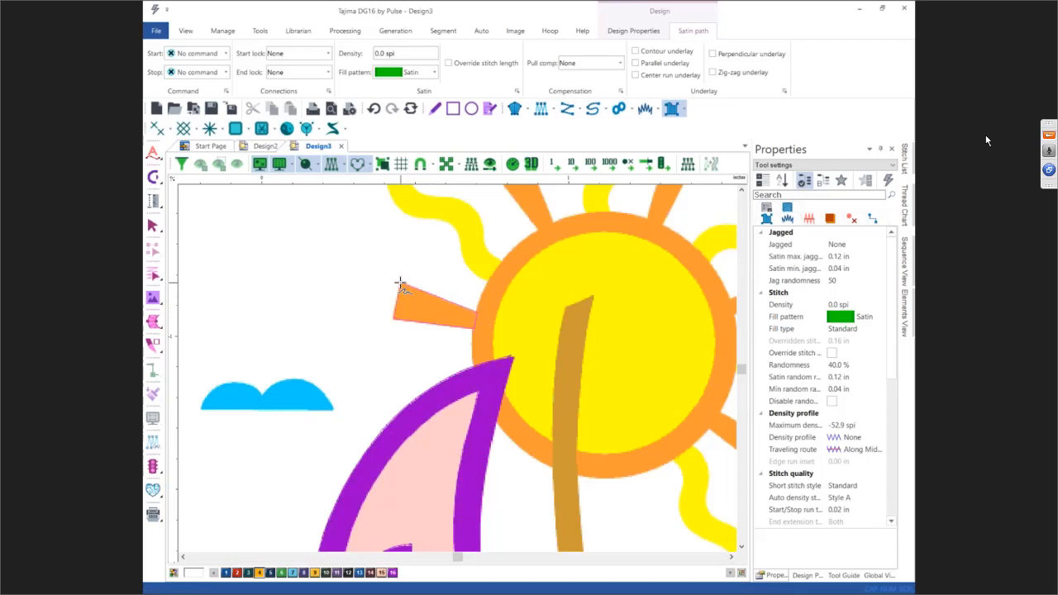
pyautogui.click(400, 285)
pyautogui.press('Return')
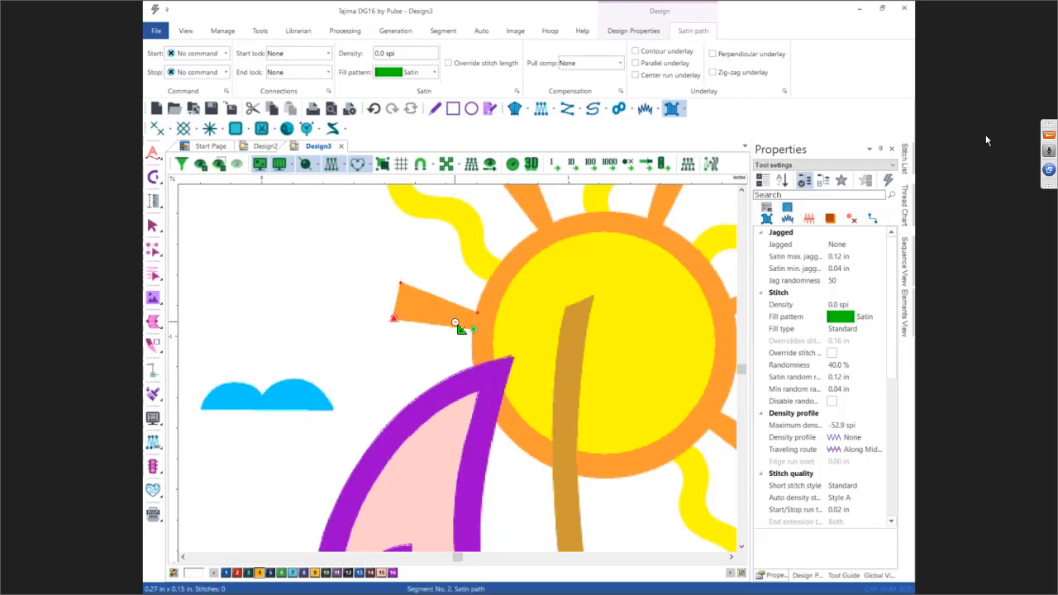
pyautogui.click(475, 331)
pyautogui.click(477, 313)
pyautogui.press('Return')
pyautogui.press('Escape')
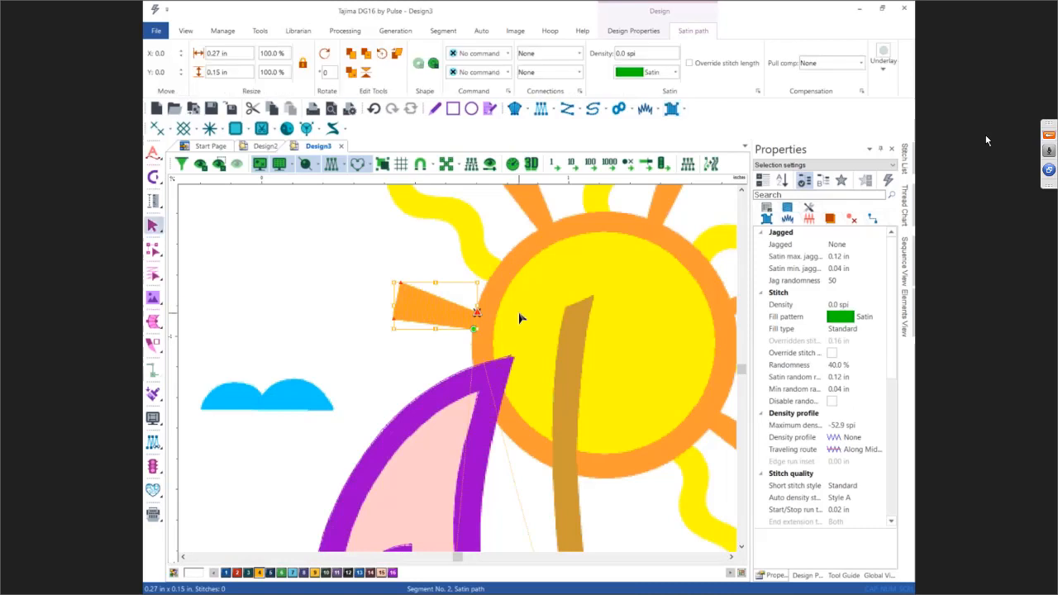
# Step: Copy the ray segment onto three other sun rays using a reference-line copy tool
pyautogui.click(740, 192)
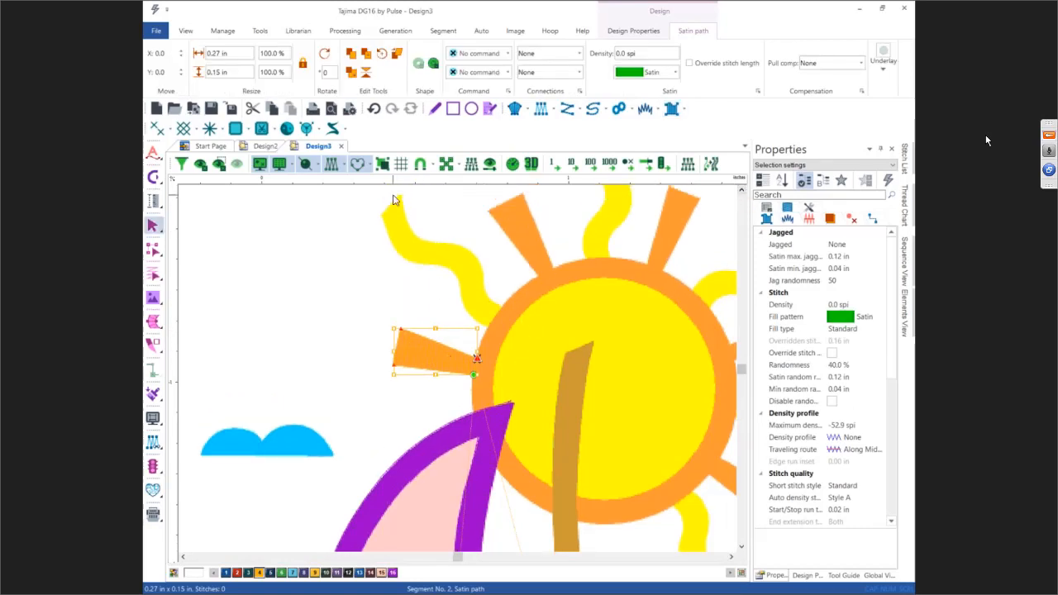
pyautogui.click(369, 71)
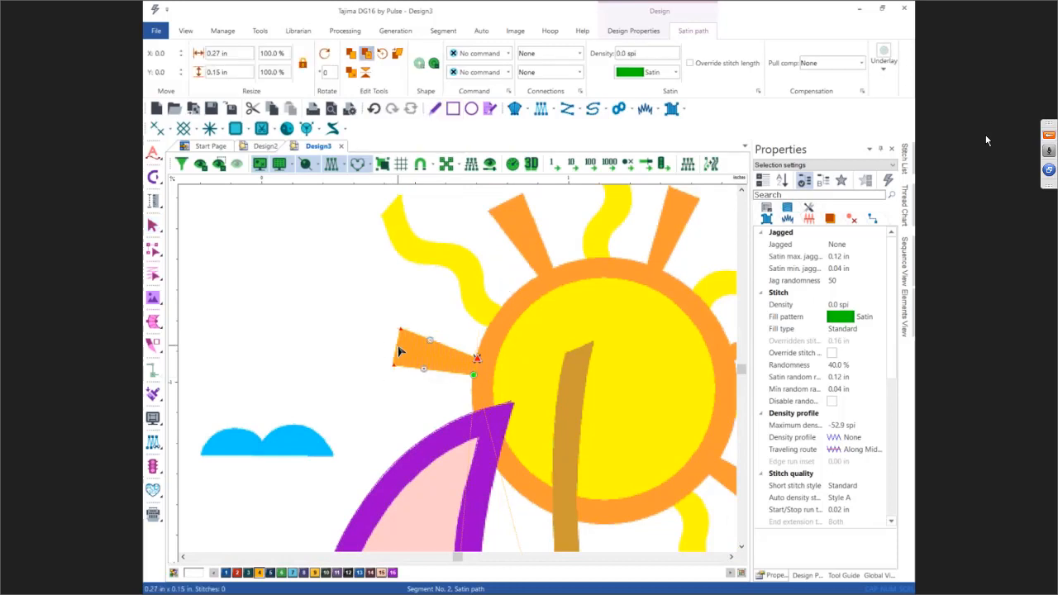
pyautogui.moveTo(397, 351); pyautogui.dragTo(477, 375)
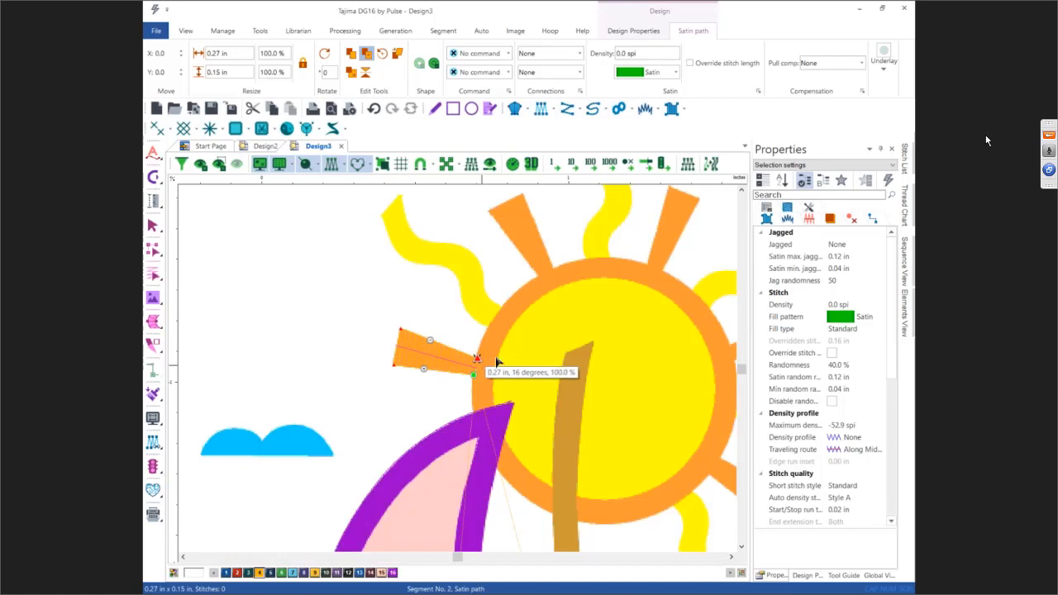
pyautogui.moveTo(506, 202); pyautogui.dragTo(653, 271)
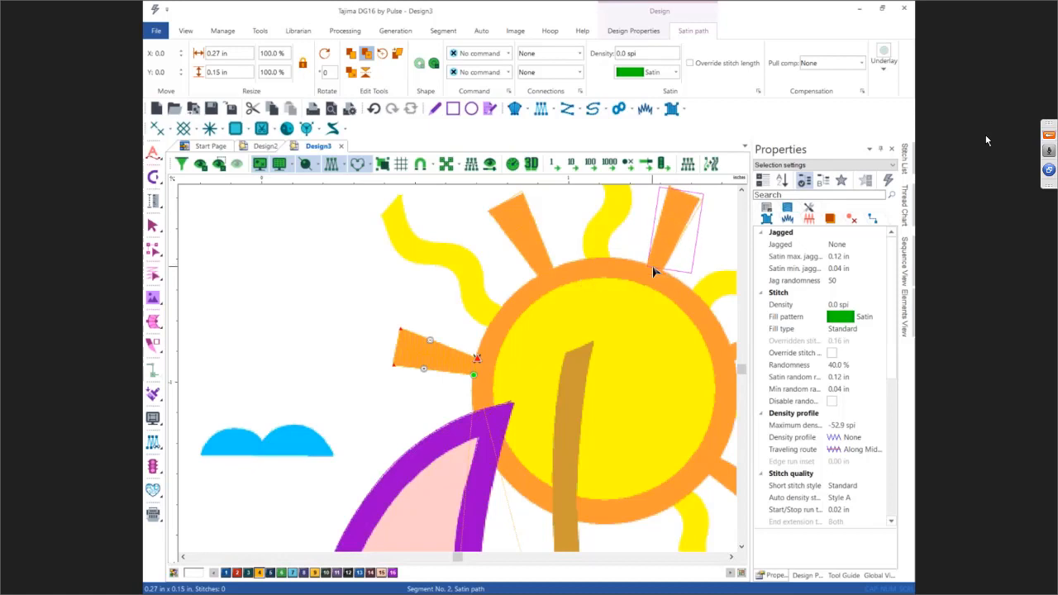
pyautogui.scroll(-2, 652, 266)
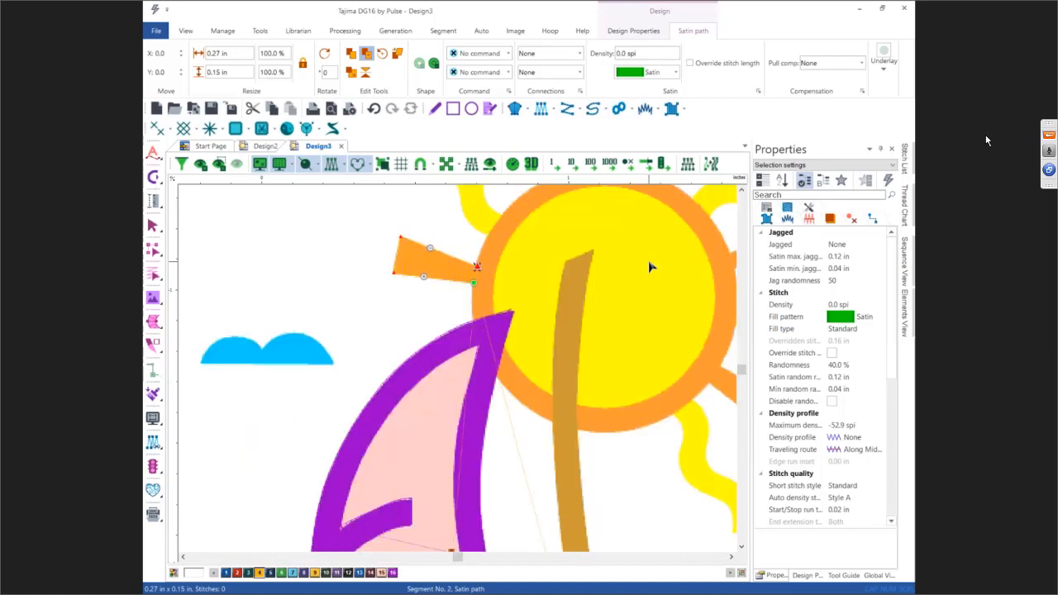
pyautogui.hscroll(3, 650, 267)
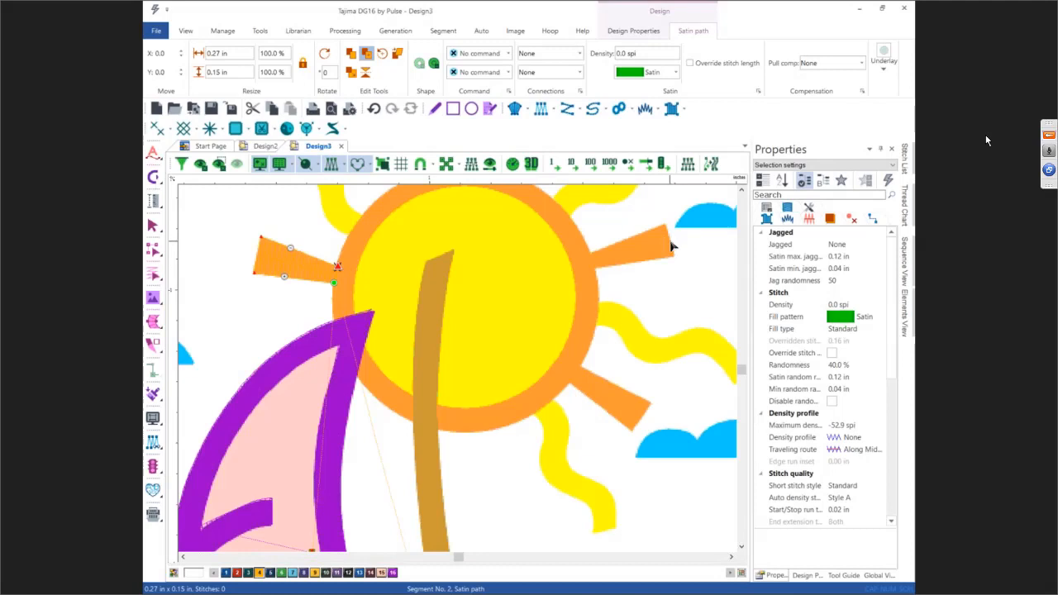
pyautogui.moveTo(671, 247); pyautogui.dragTo(593, 265)
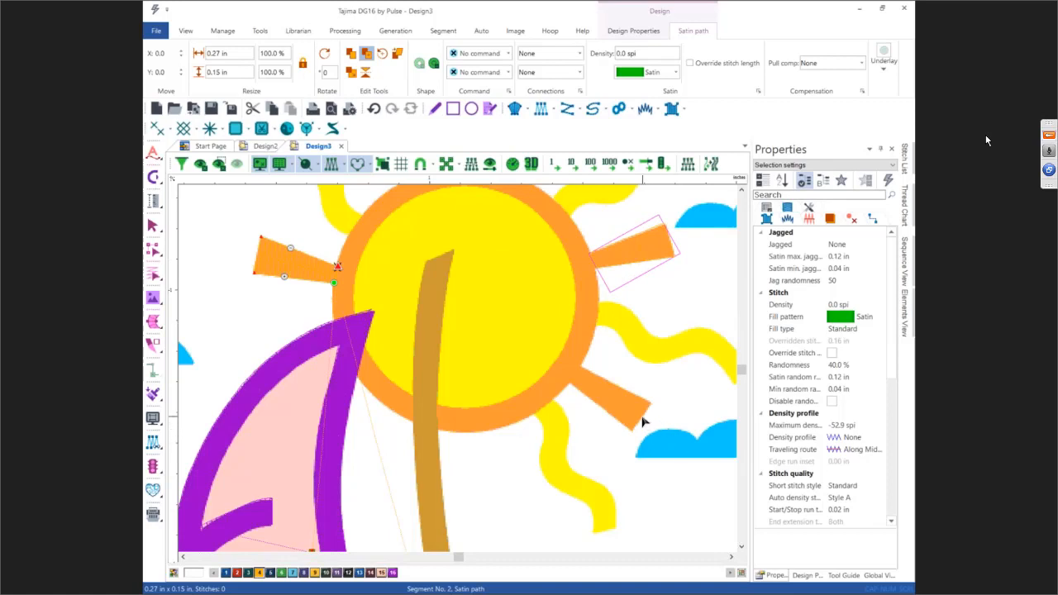
pyautogui.moveTo(639, 416); pyautogui.dragTo(573, 375)
pyautogui.press('Return')
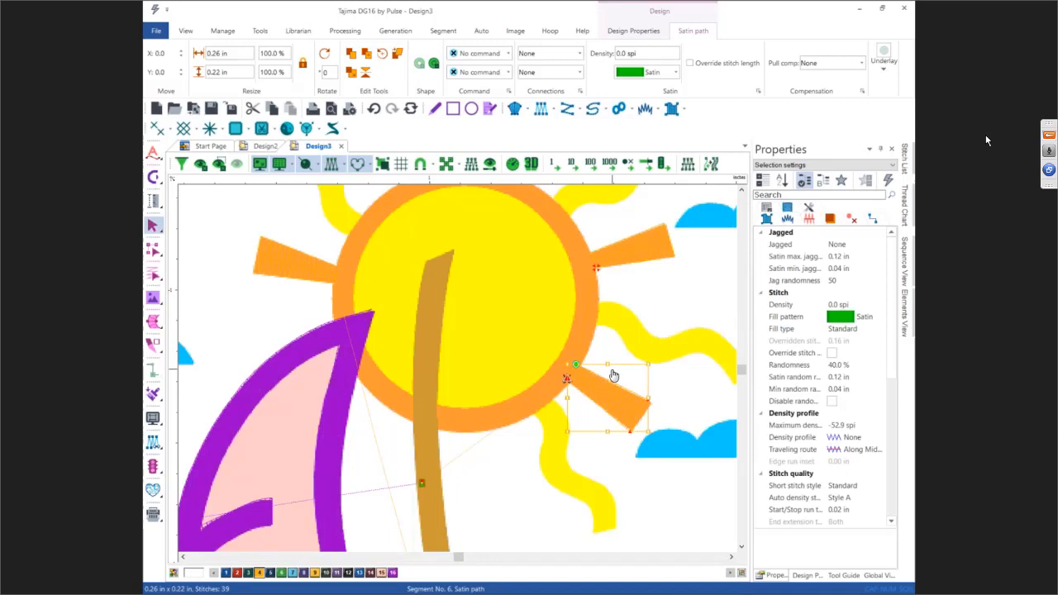
# Step: Create a circular satin path around the sun's orange ring
pyautogui.press('0')
pyautogui.scroll(2, 474, 334)
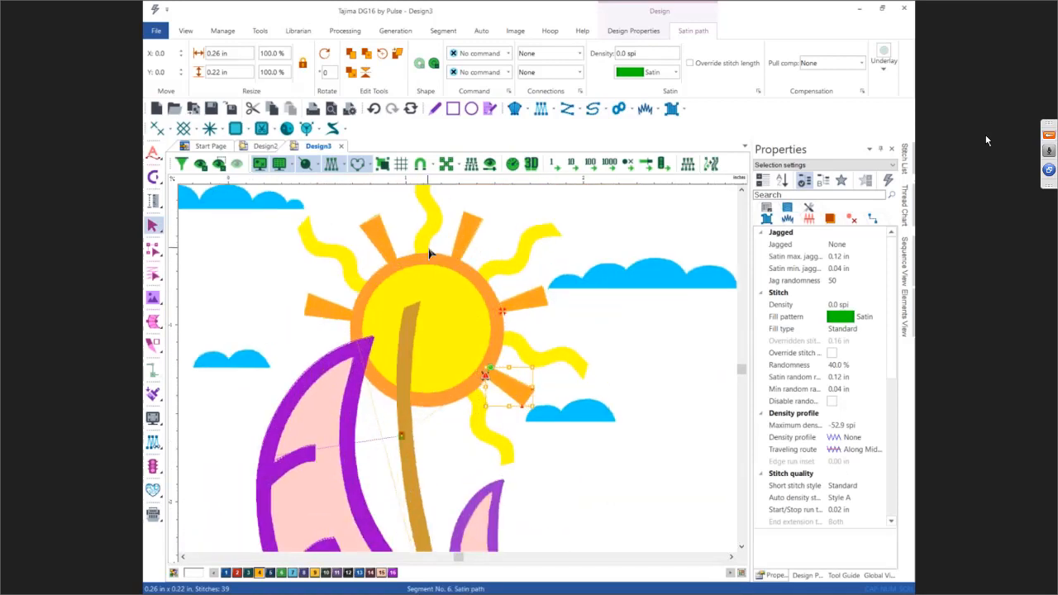
pyautogui.click(671, 109)
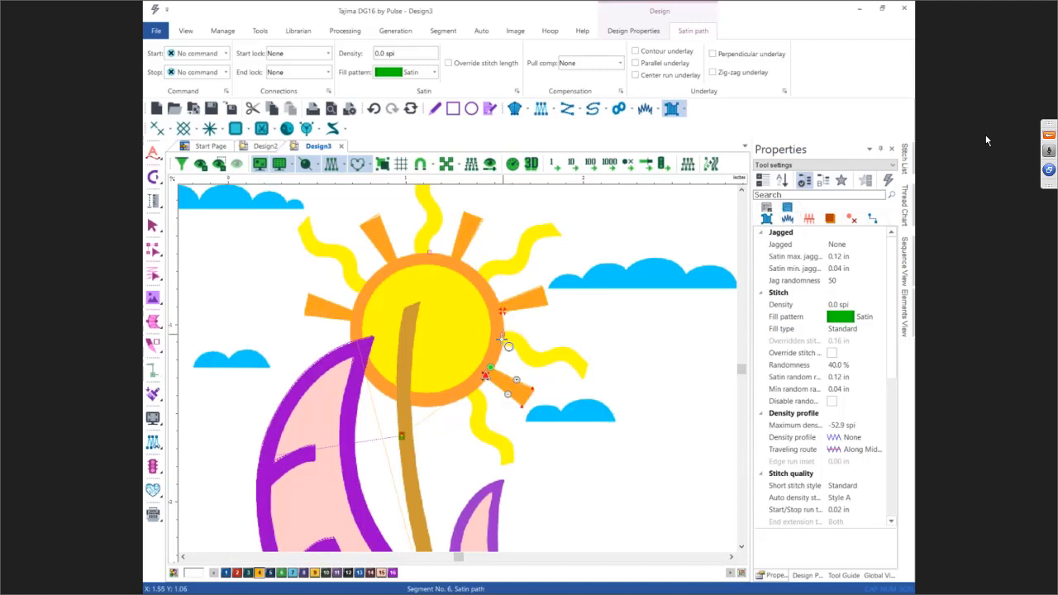
pyautogui.click(432, 408)
pyautogui.click(432, 392)
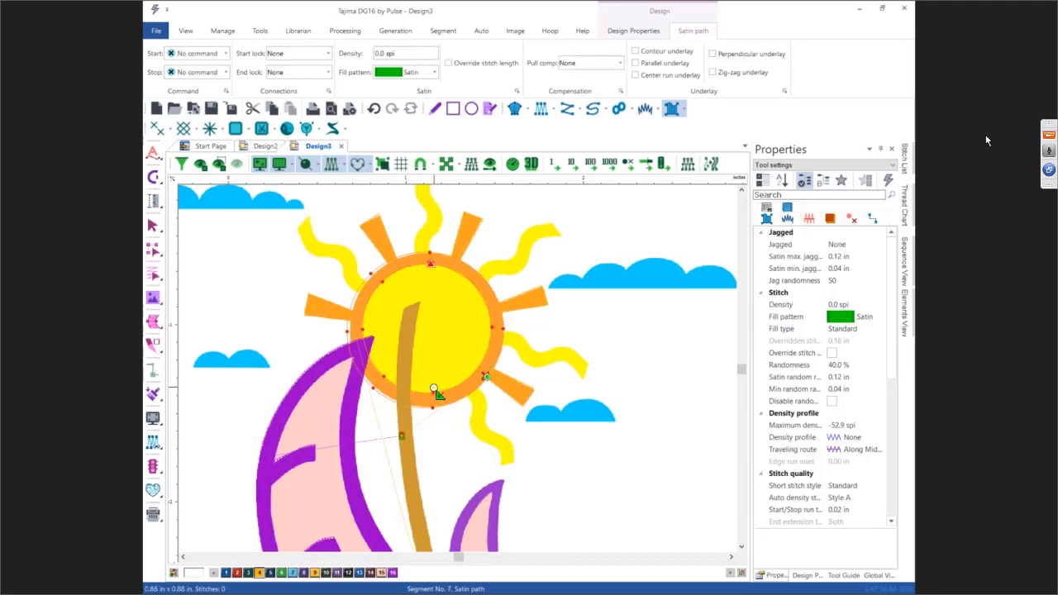
pyautogui.press('Return')
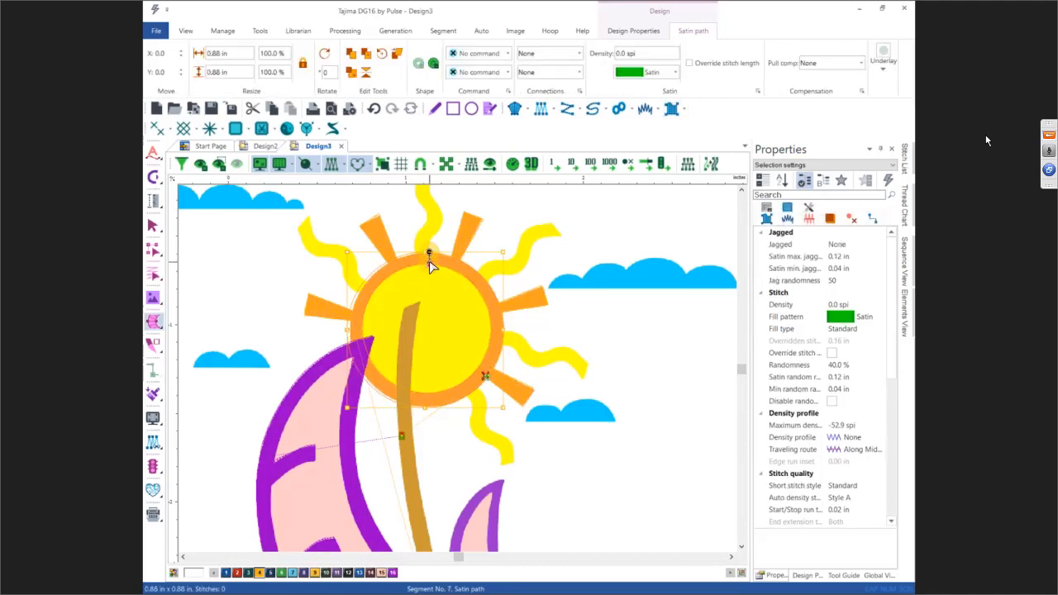
# Step: Add angle lines across the sun ring at its right, left and bottom sides
pyautogui.click(494, 337)
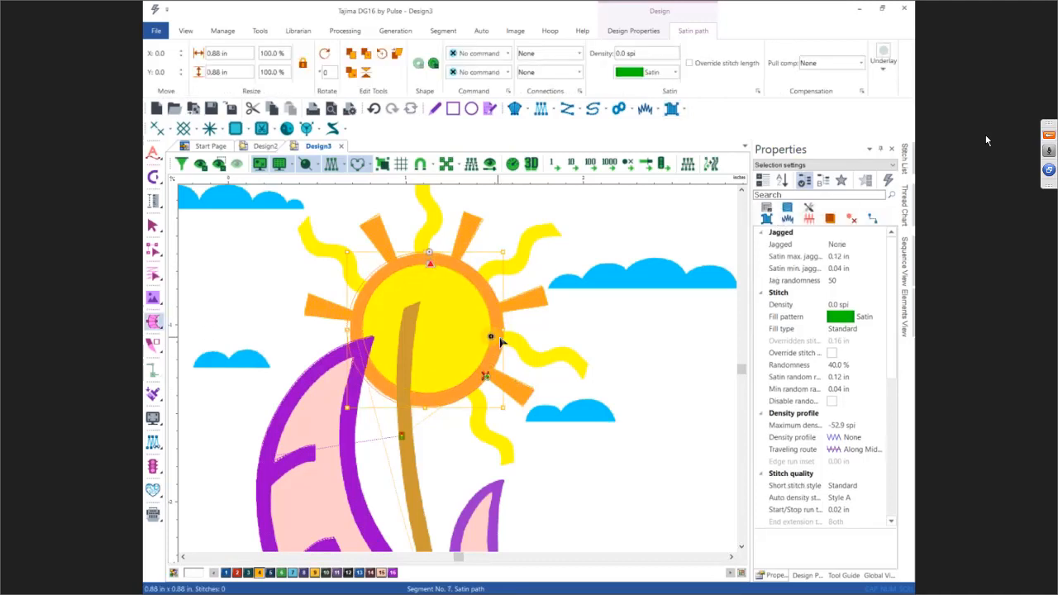
pyautogui.click(361, 333)
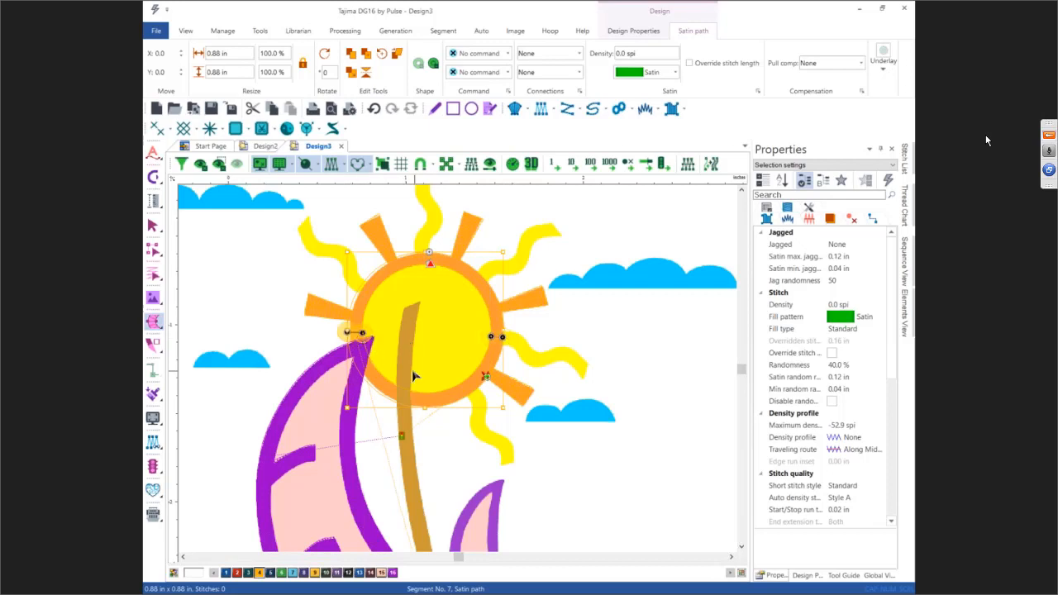
pyautogui.click(426, 397)
pyautogui.press('Return')
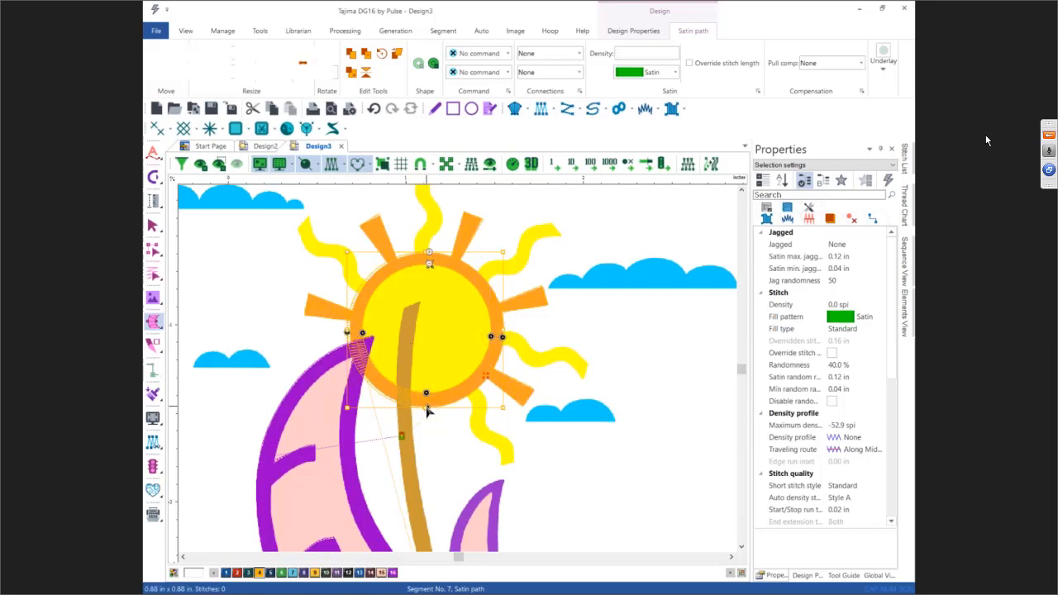
# Step: Combine all thread color 4 sun segments, the rays and the ring, into a single segment
pyautogui.click(612, 323)
pyautogui.press('i')
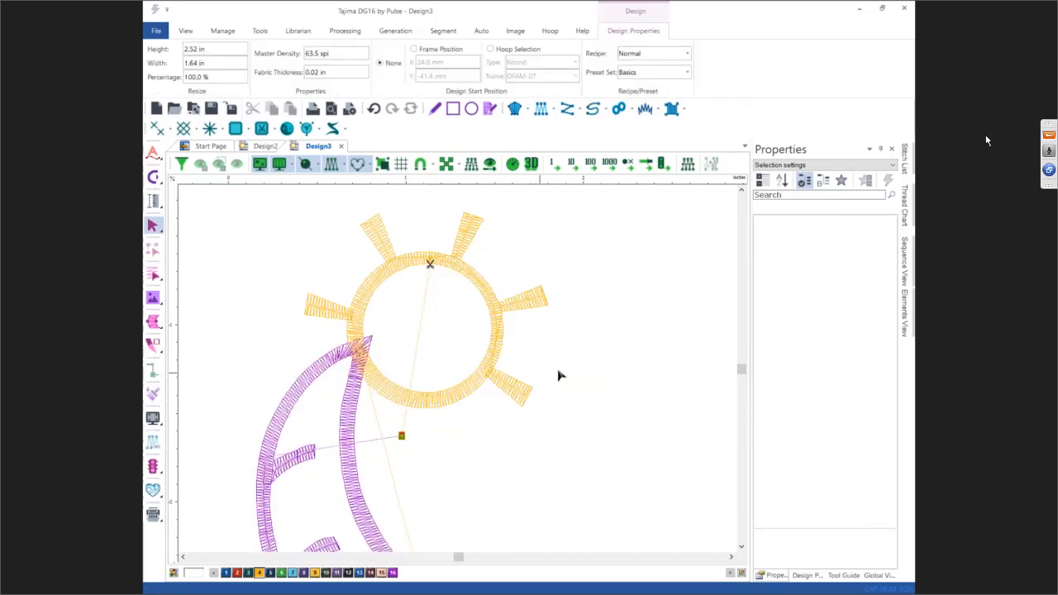
pyautogui.click(905, 266)
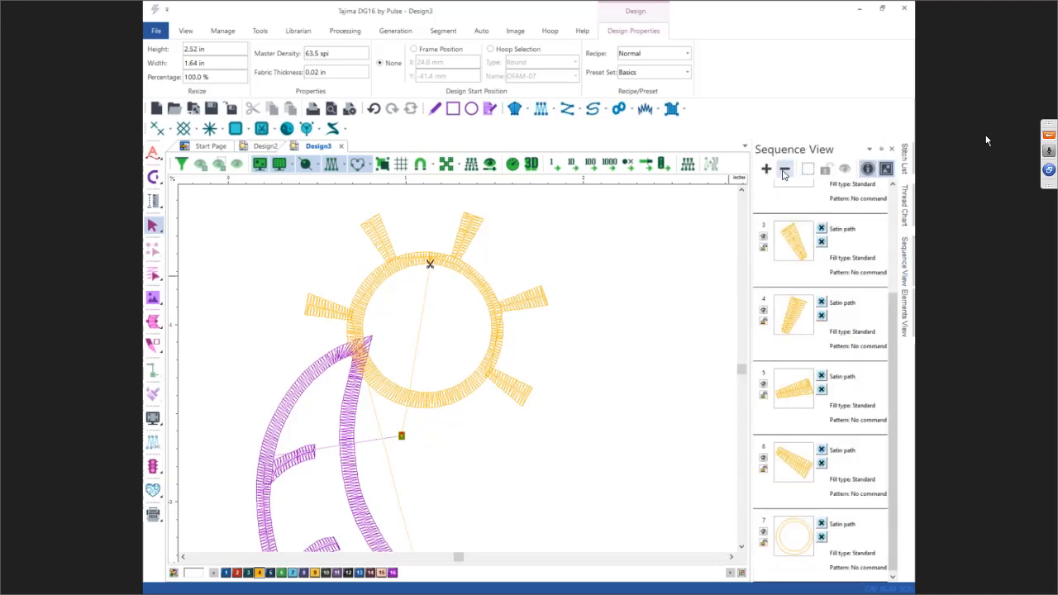
pyautogui.click(786, 171)
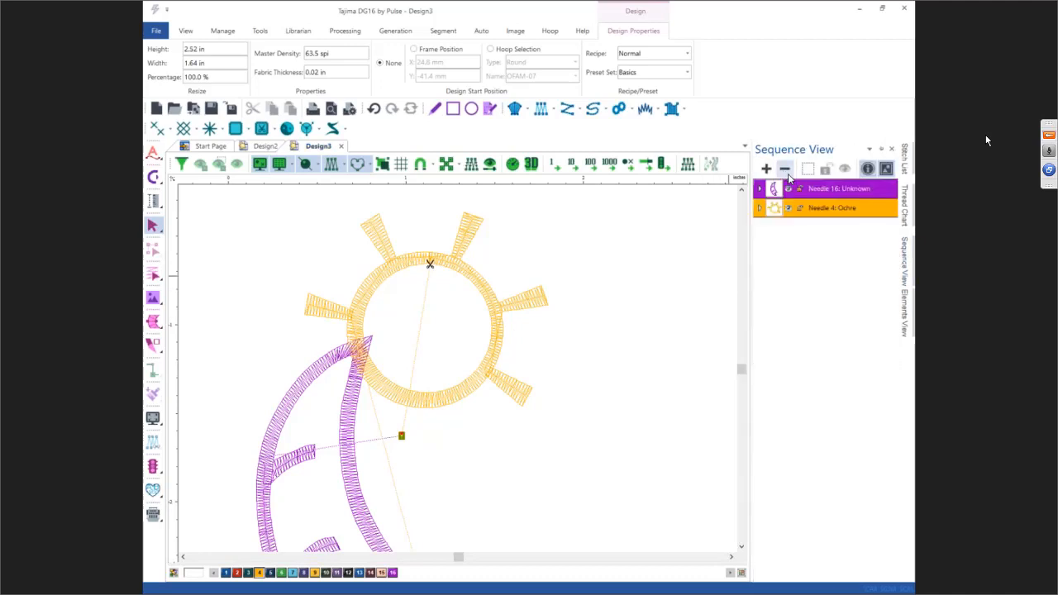
pyautogui.click(834, 210)
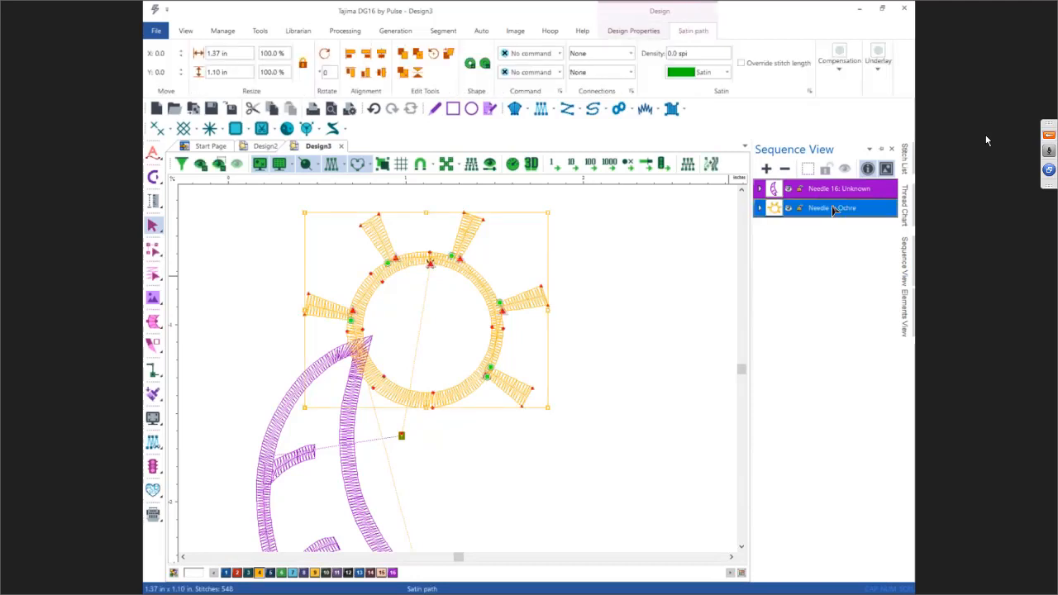
pyautogui.click(470, 65)
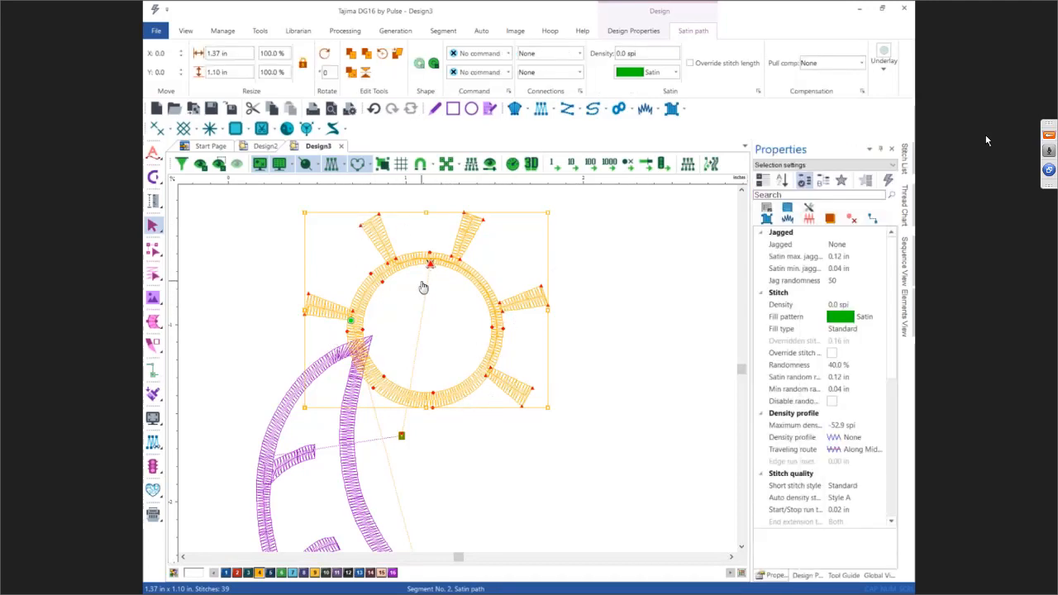
# Step: Enable automatic overlap for the combined sun segment and move its exit point down onto the sail's top tip
pyautogui.click(784, 219)
pyautogui.click(831, 245)
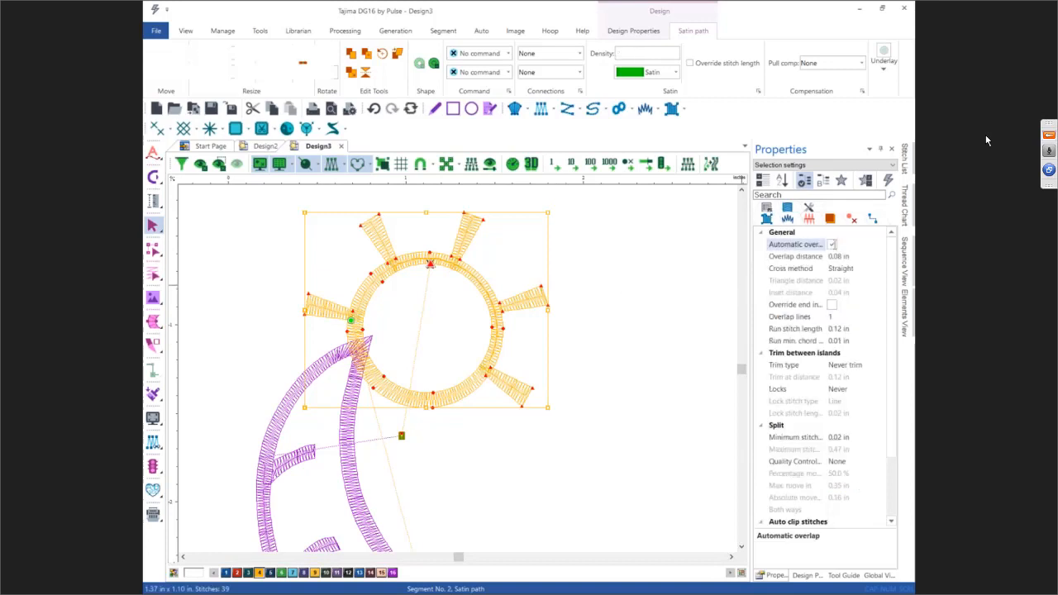
pyautogui.scroll(1, 471, 347)
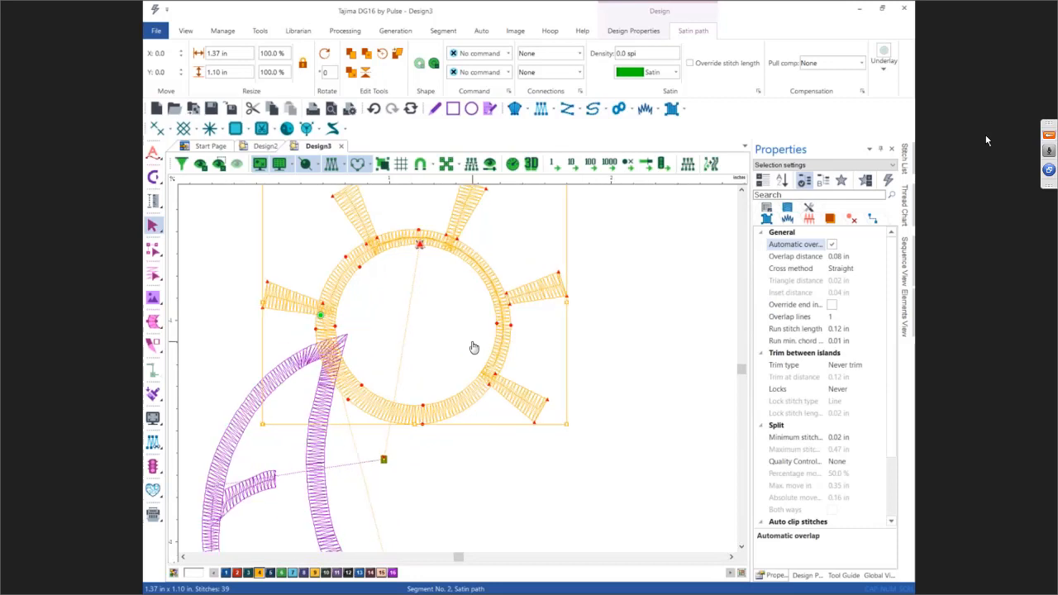
pyautogui.scroll(1, 469, 339)
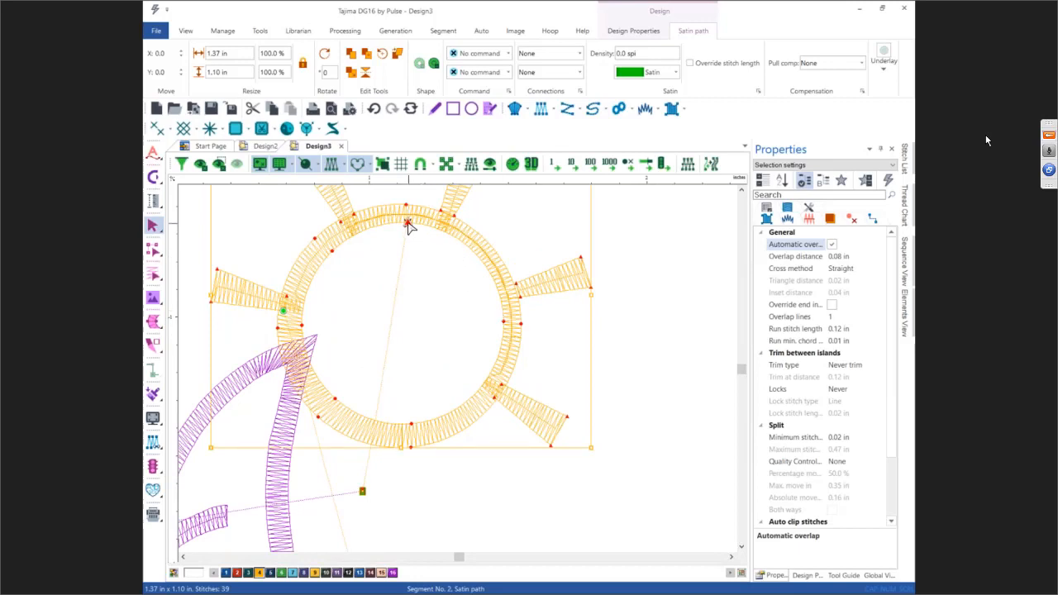
pyautogui.moveTo(408, 226)
pyautogui.mouseDown()
pyautogui.moveTo(343, 368)
pyautogui.moveTo(310, 390)
pyautogui.mouseUp()
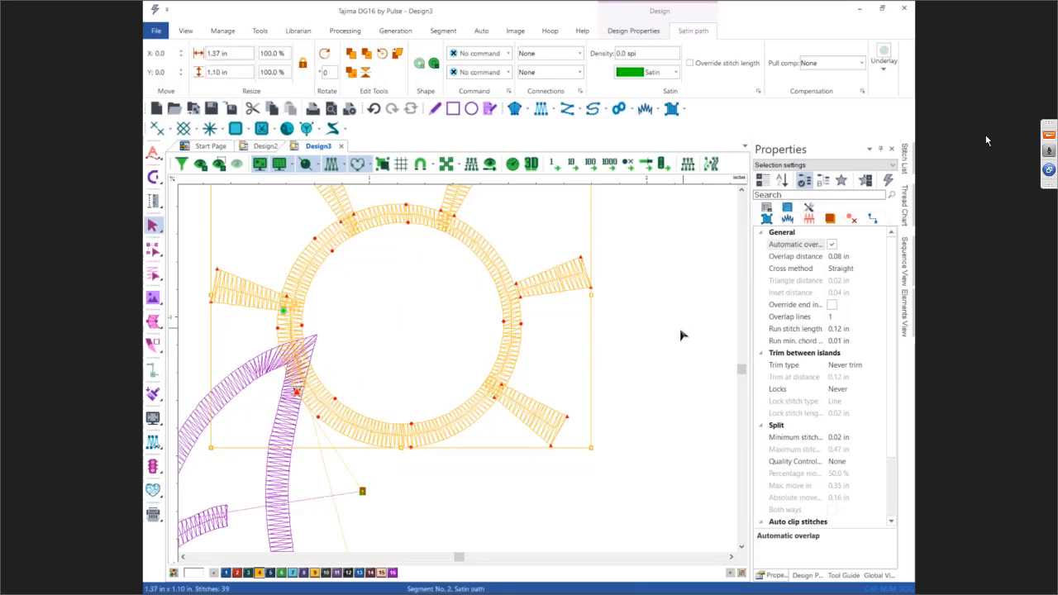
pyautogui.click(651, 350)
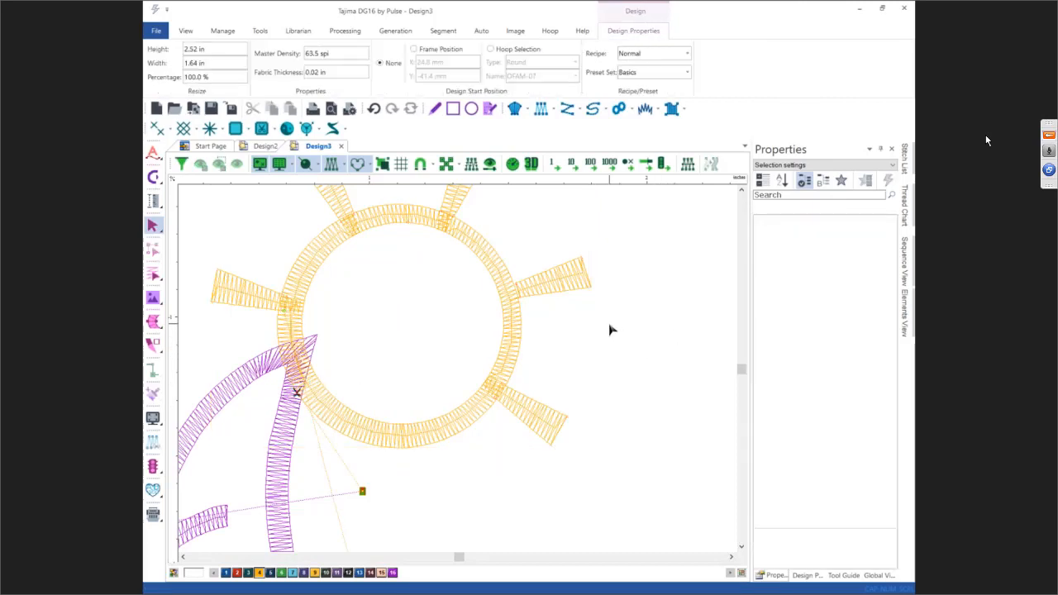
# Step: Import the sailboat.pue.des artwork and place it beside the digitized design
pyautogui.scroll(-1, 609, 330)
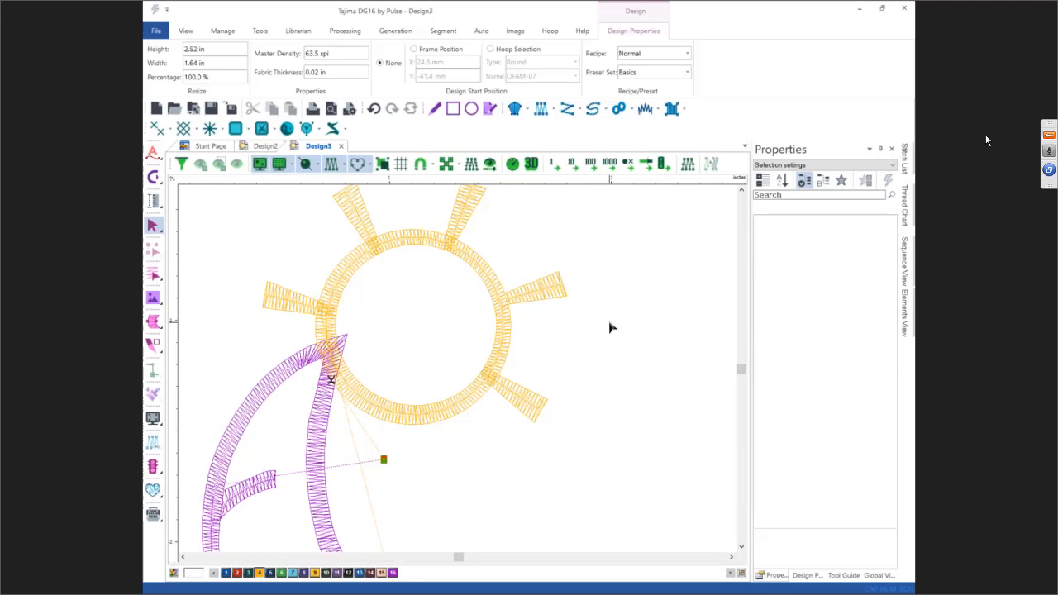
pyautogui.scroll(-1, 609, 327)
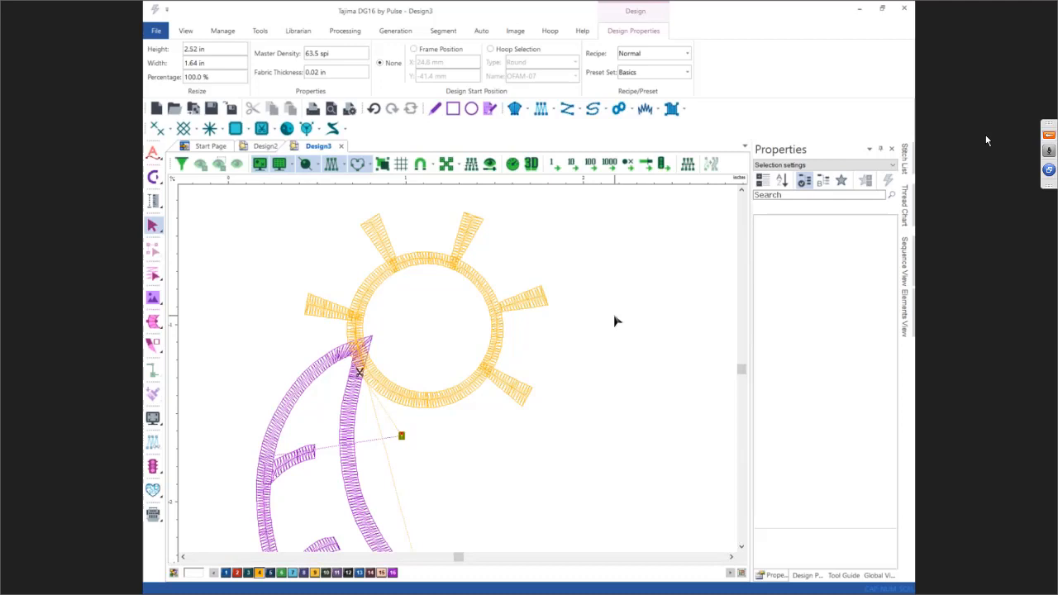
pyautogui.scroll(-2, 615, 316)
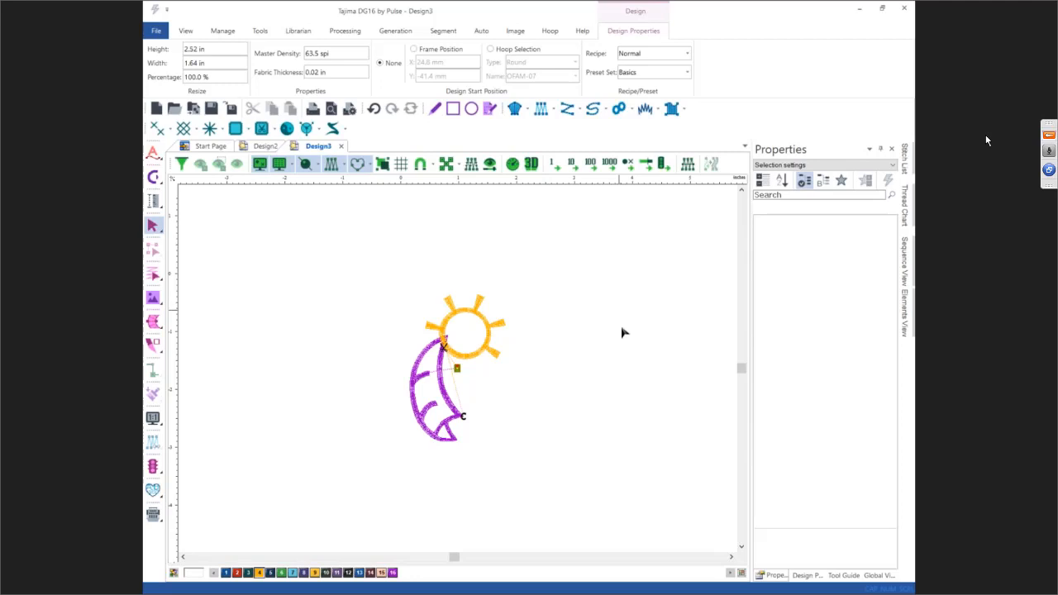
pyautogui.click(732, 560)
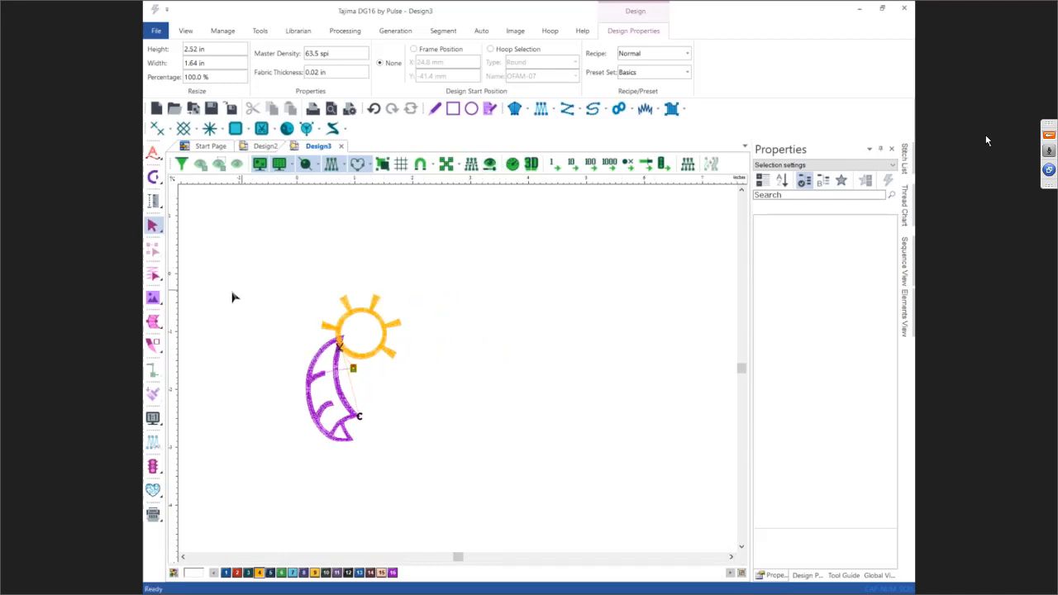
pyautogui.moveTo(152, 302)
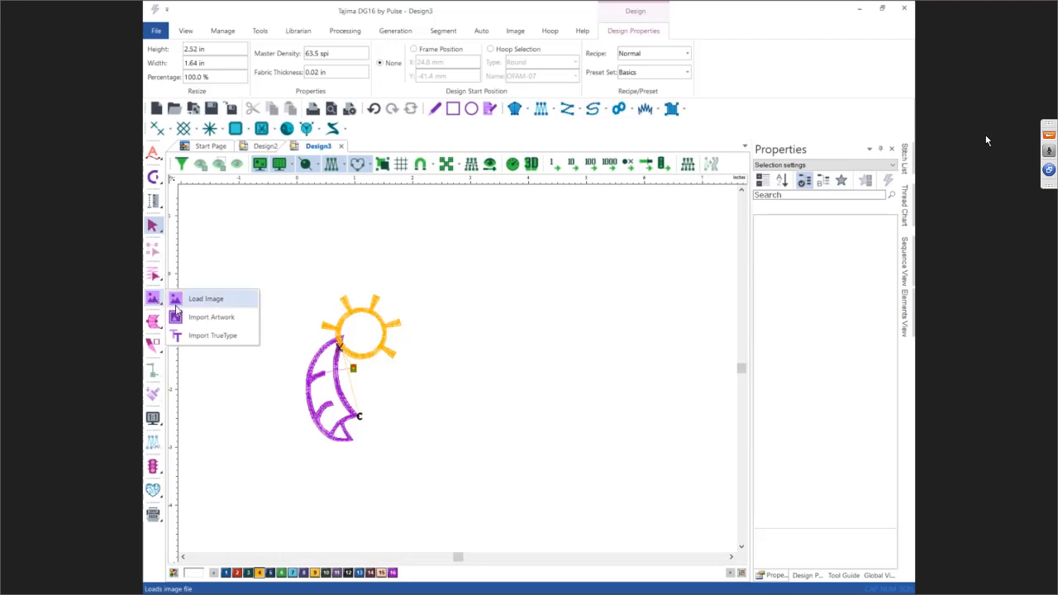
pyautogui.click(203, 318)
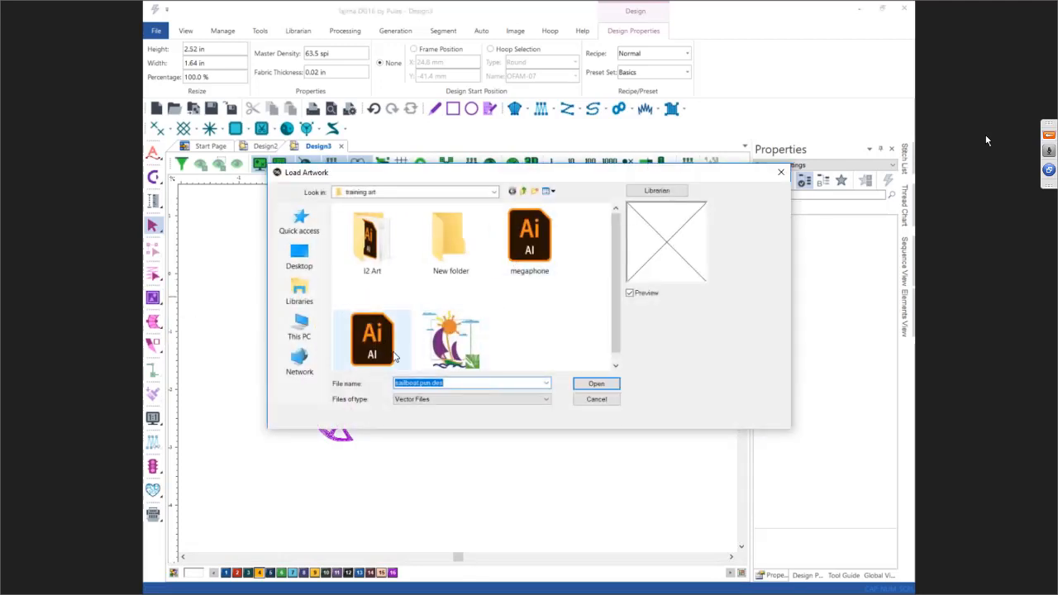
pyautogui.click(593, 385)
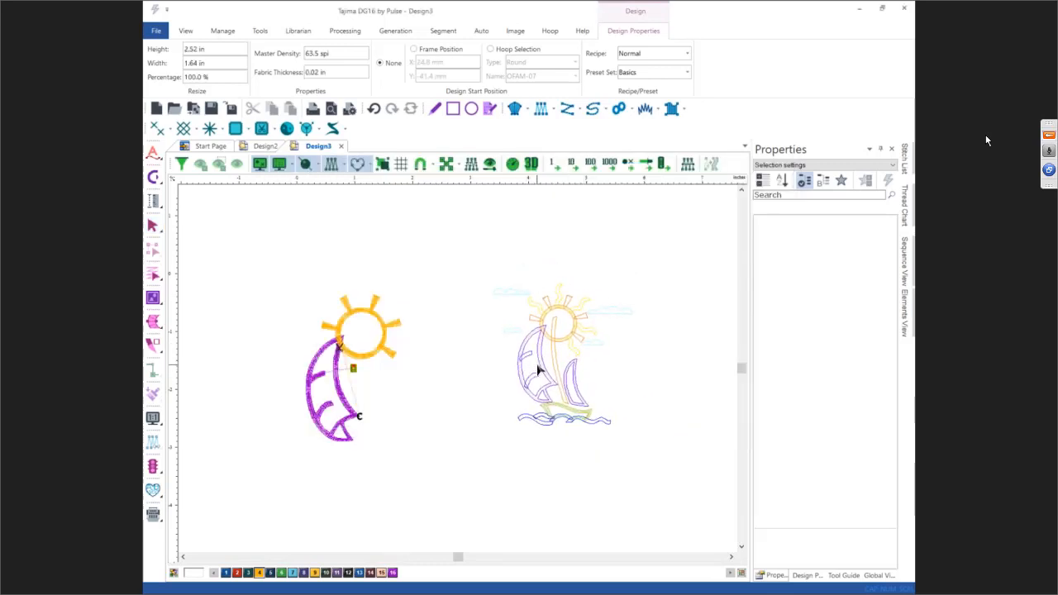
pyautogui.click(535, 363)
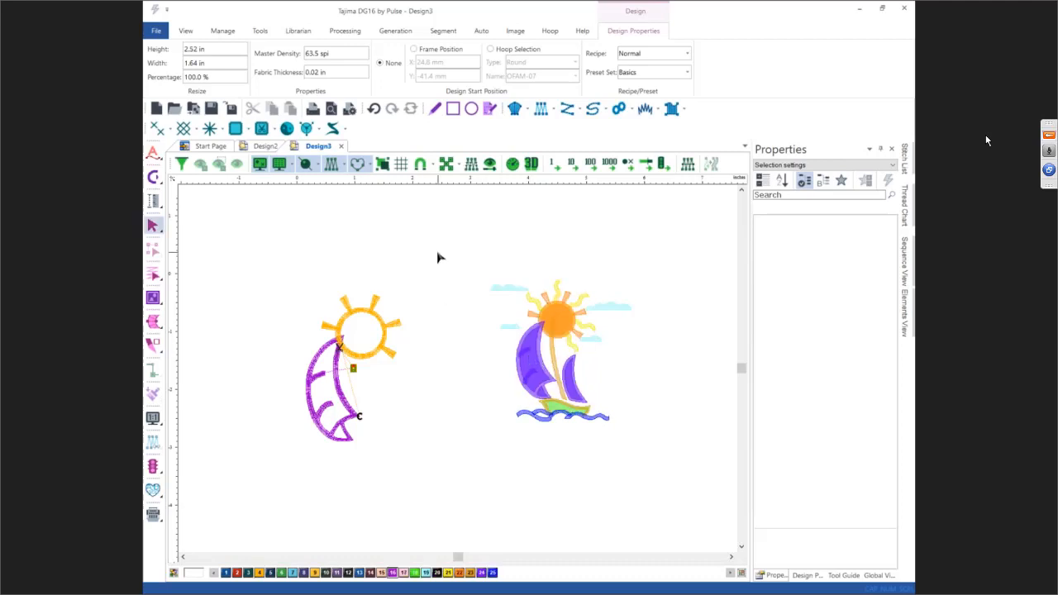
# Step: Select the imported artwork and scale it to about 3.47 by 3.49 inches
pyautogui.moveTo(438, 253); pyautogui.dragTo(653, 453)
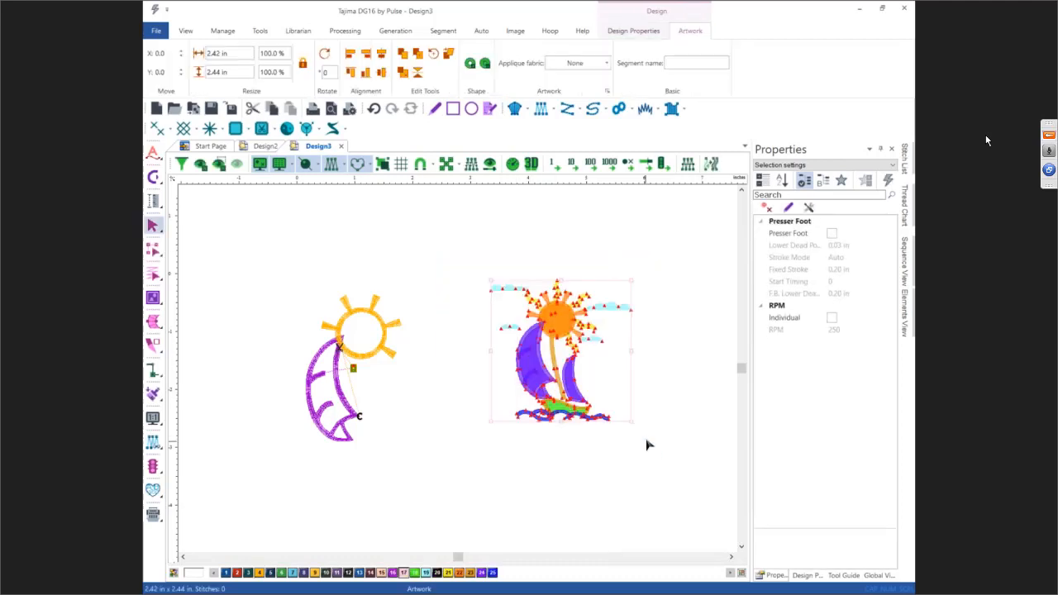
pyautogui.click(219, 72)
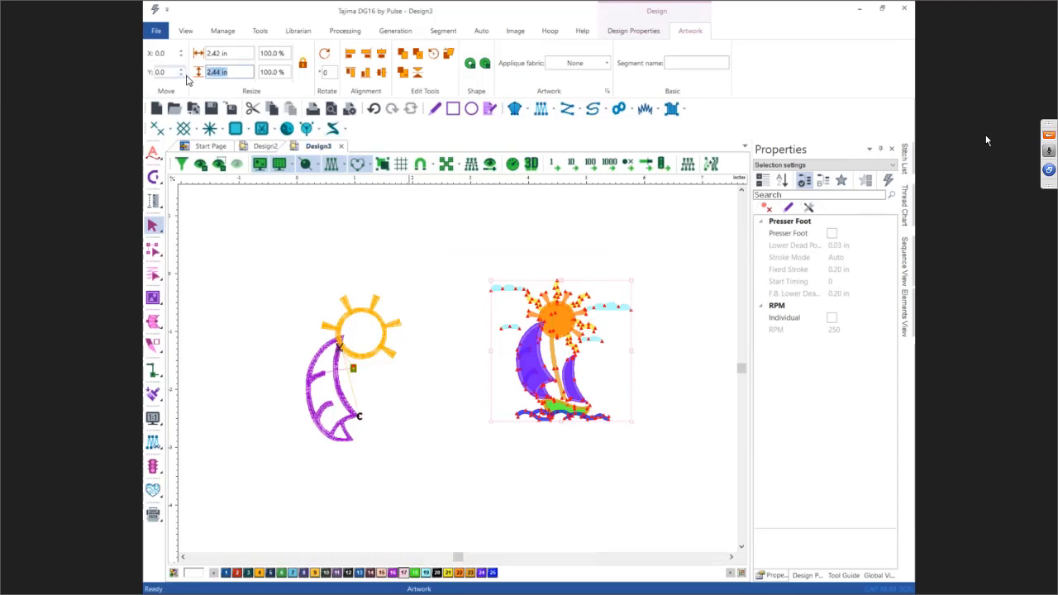
pyautogui.write('3')
pyautogui.press('Return')
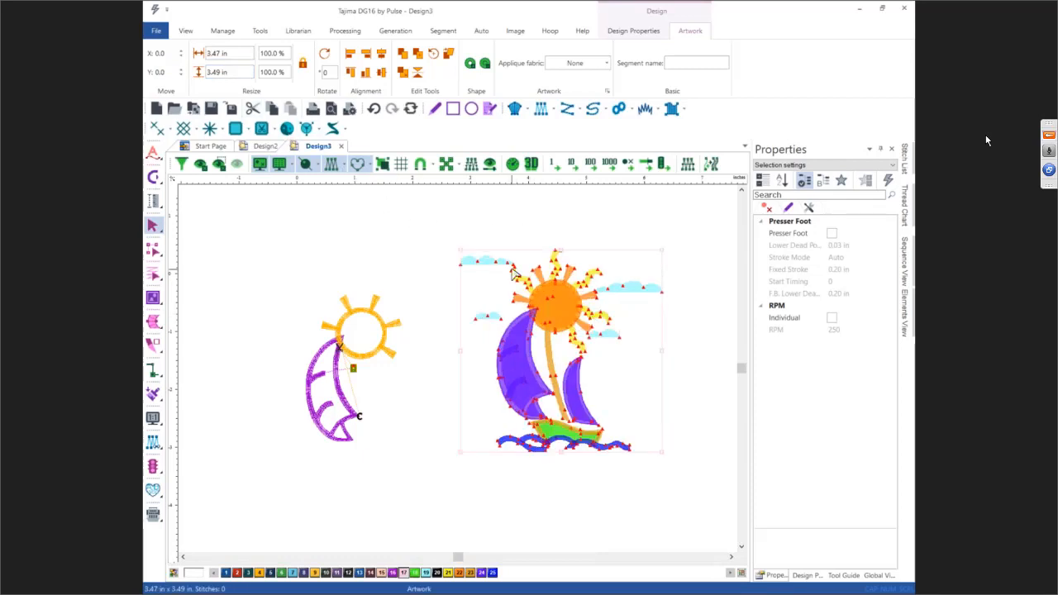
# Step: Change the design background color to gray
pyautogui.click(193, 573)
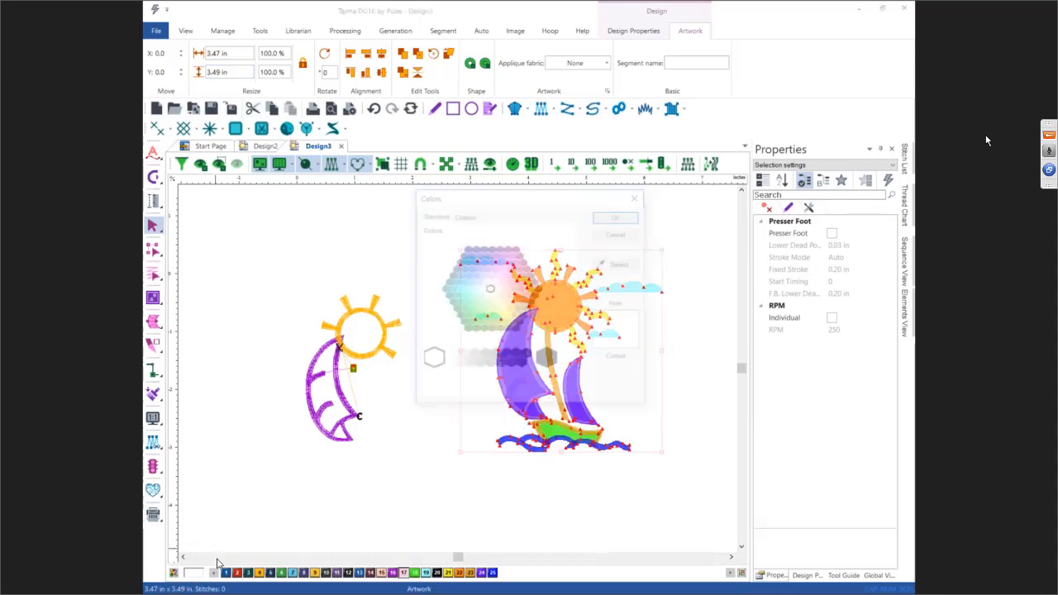
pyautogui.click(483, 355)
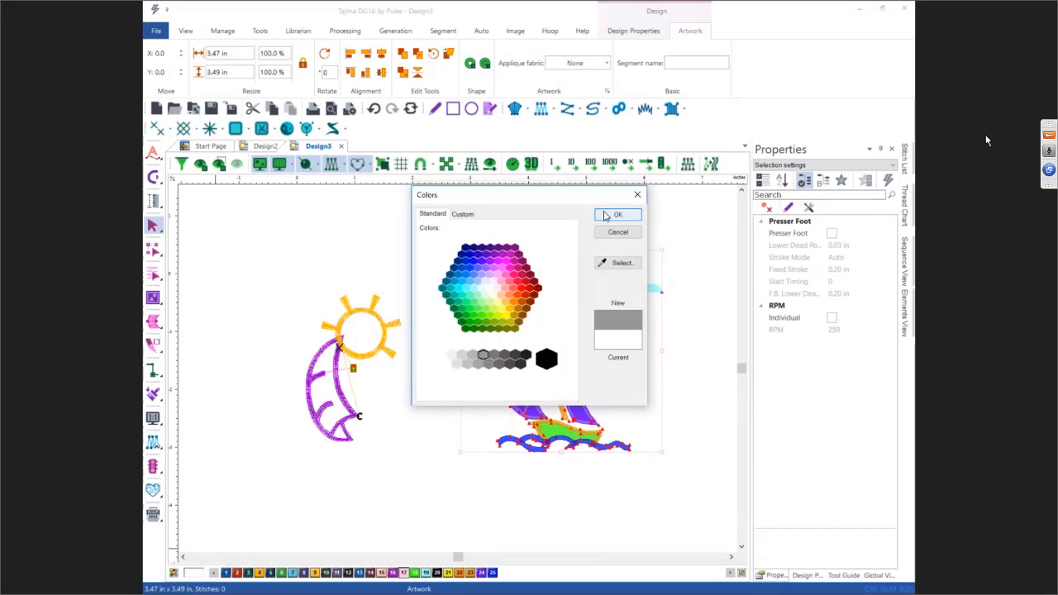
pyautogui.click(616, 215)
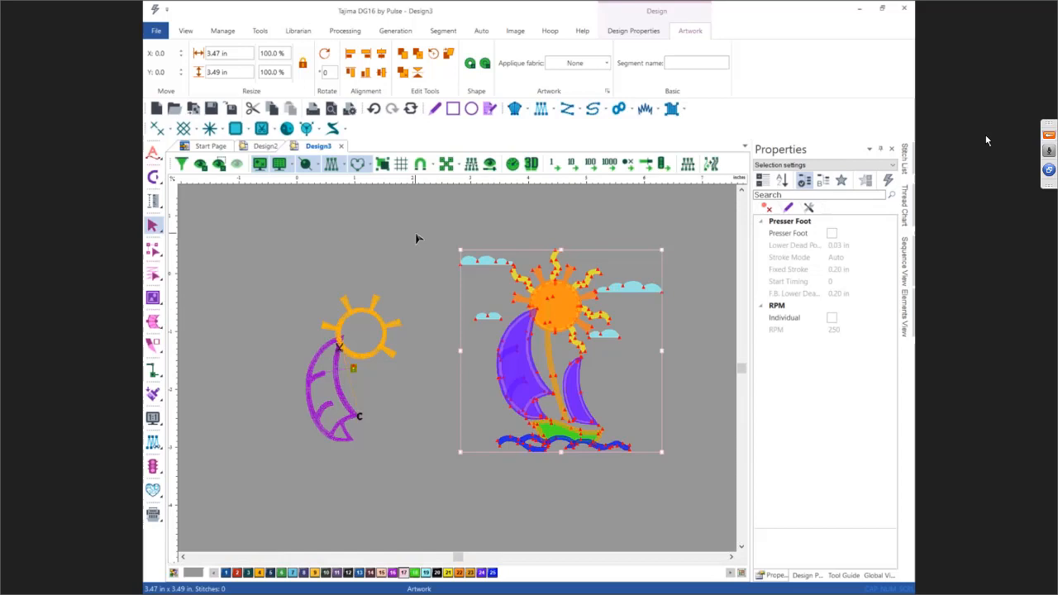
# Step: Remove the fill color from the selected artwork so only its outlines remain
pyautogui.rightClick(477, 290)
pyautogui.moveTo(513, 319)
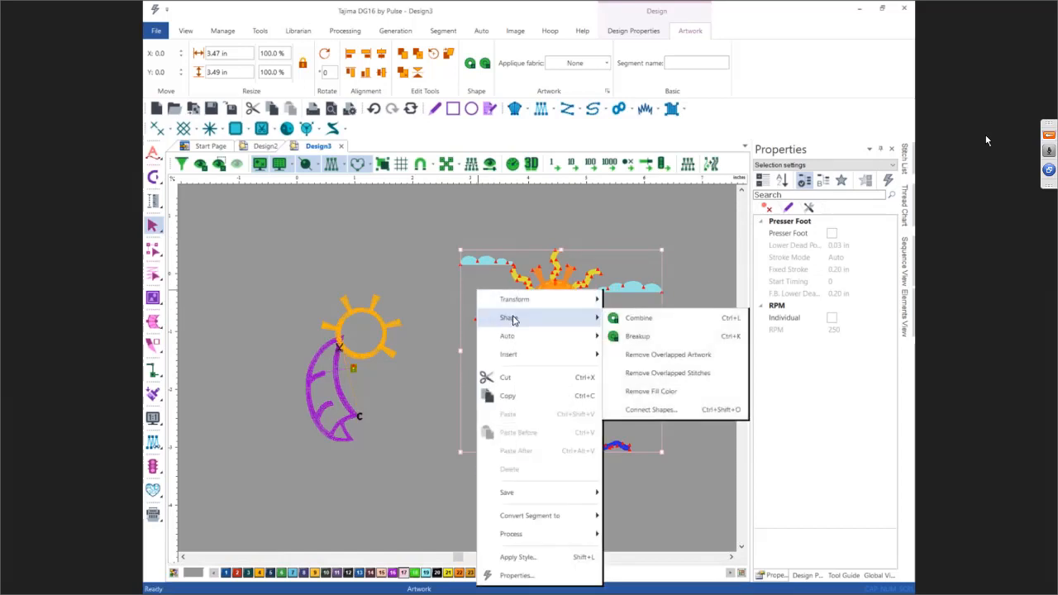
pyautogui.click(650, 391)
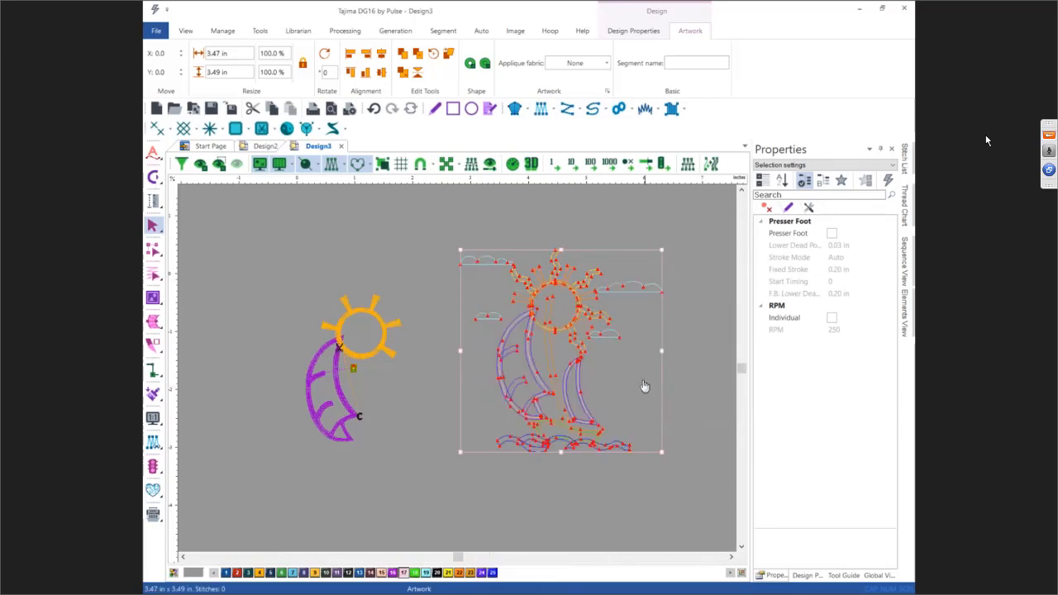
# Step: Zoom into the sun artwork and inspect its ring and ray outlines by selecting them one at a time
pyautogui.click(495, 233)
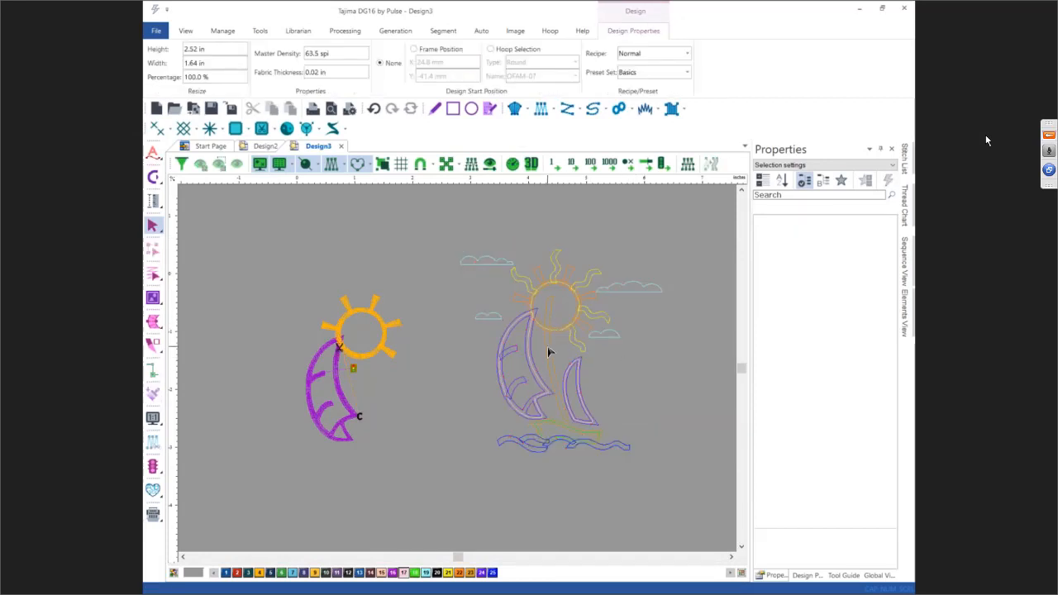
pyautogui.scroll(1, 607, 327)
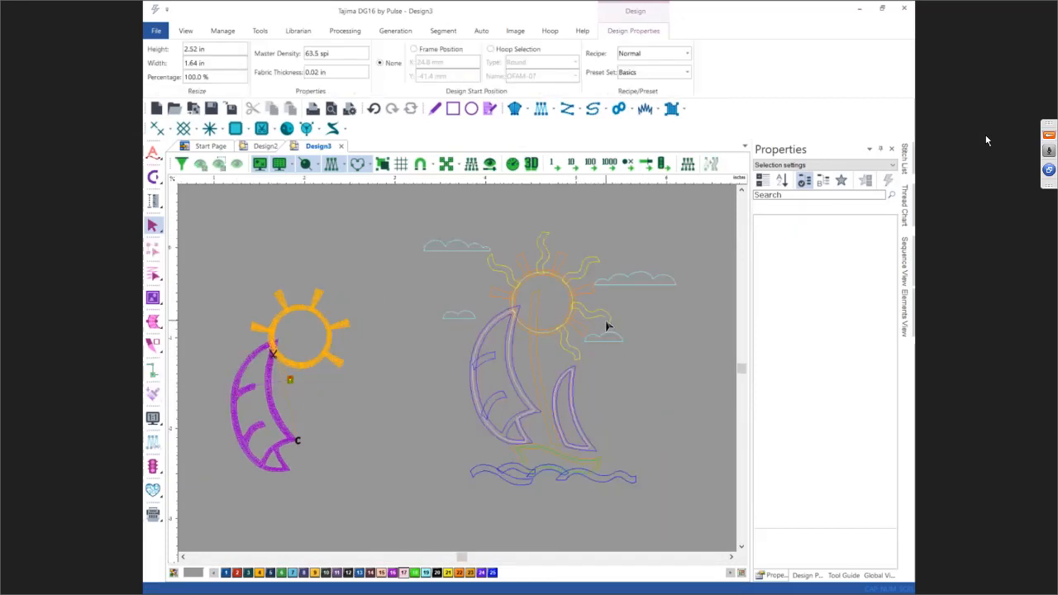
pyautogui.scroll(1, 606, 327)
pyautogui.scroll(1, 606, 326)
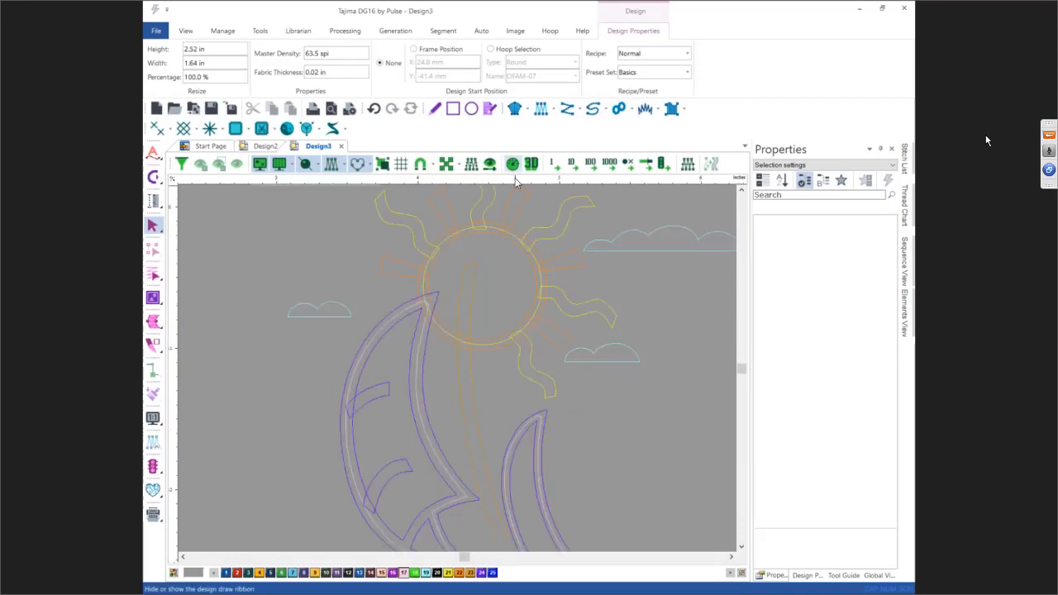
pyautogui.click(490, 226)
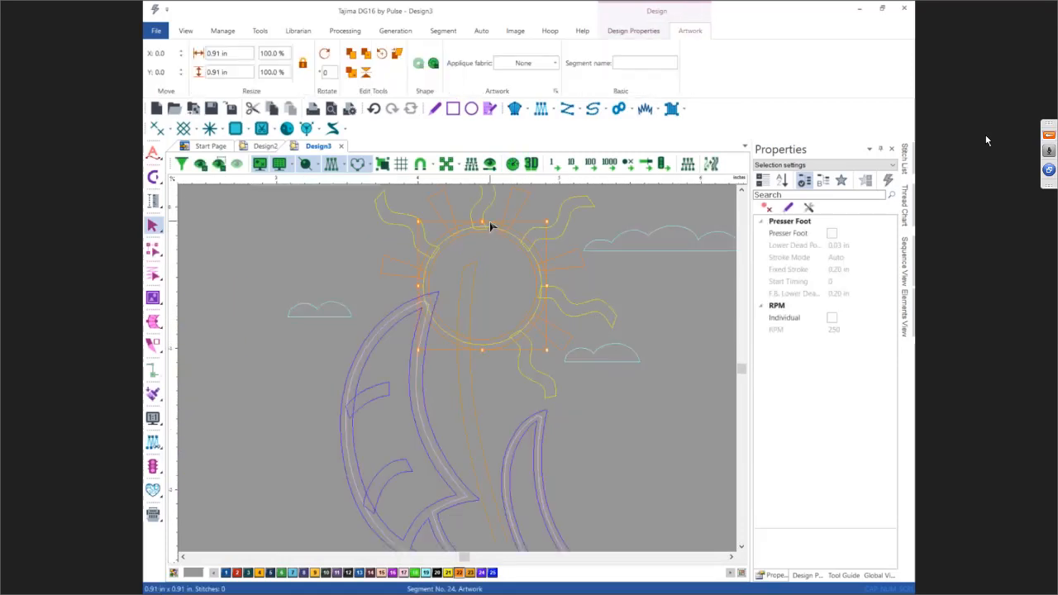
pyautogui.click(490, 238)
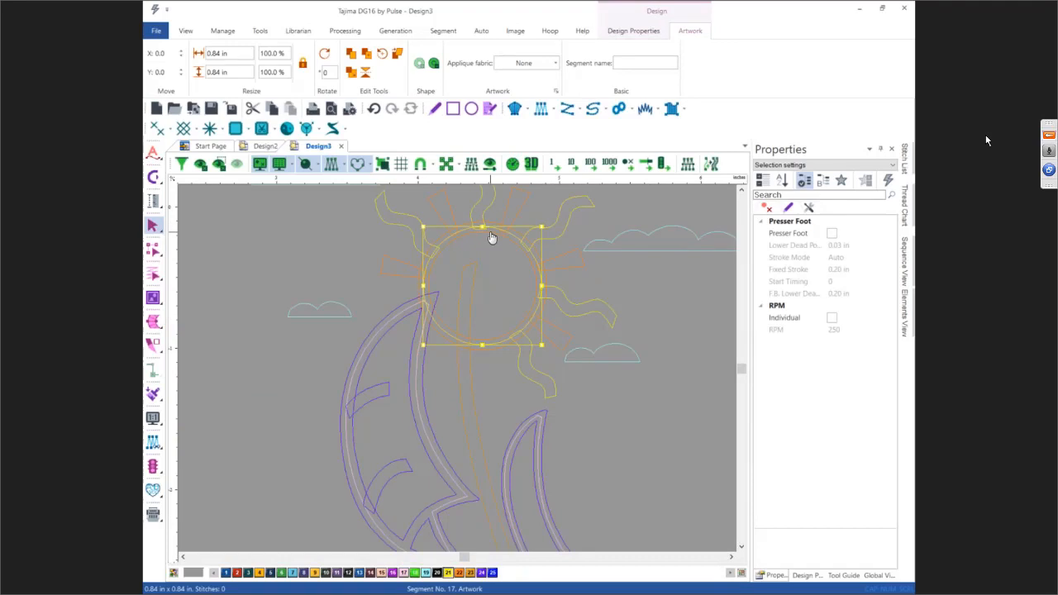
pyautogui.click(489, 233)
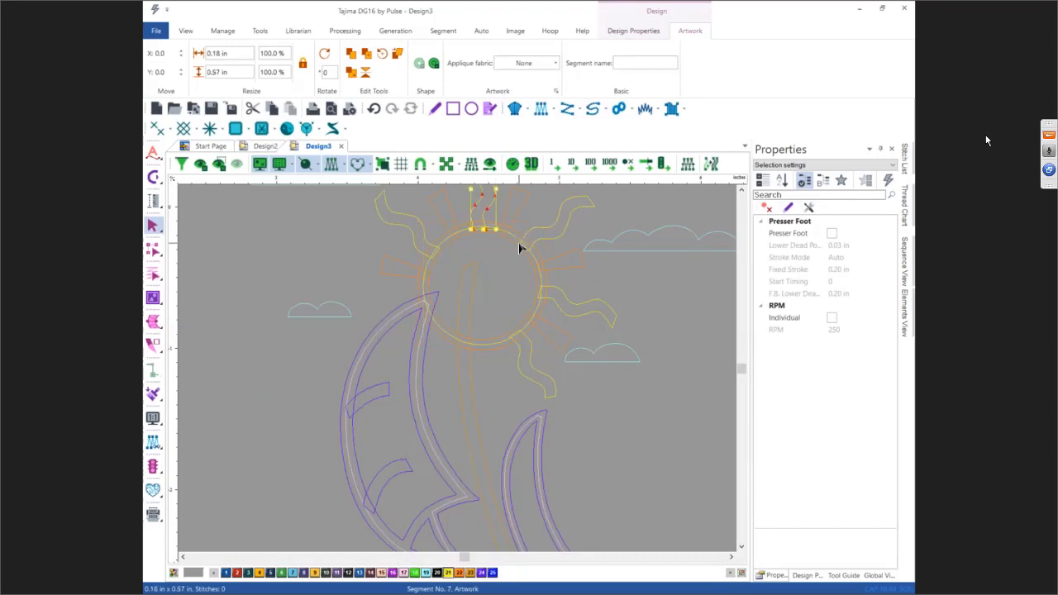
pyautogui.scroll(2, 518, 238)
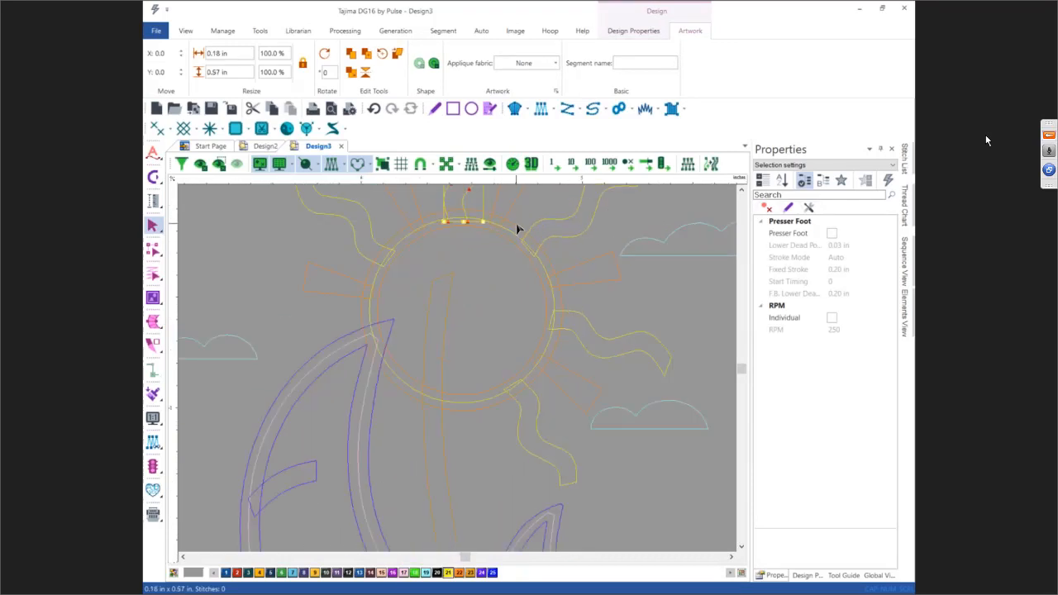
# Step: Pin the Sequence View panel open to list the artwork segments
pyautogui.click(880, 149)
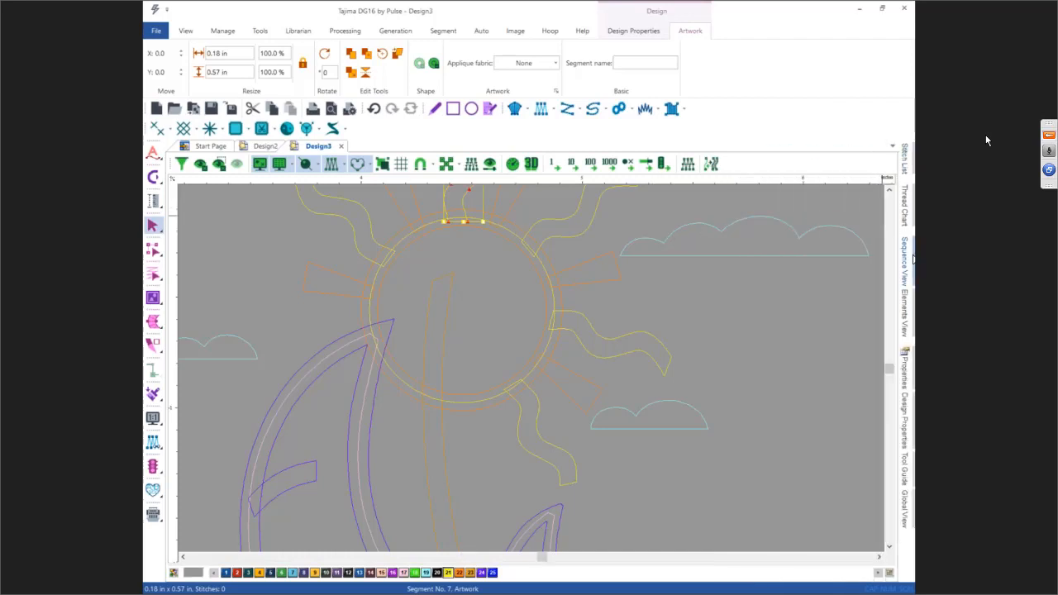
pyautogui.click(904, 261)
pyautogui.click(881, 149)
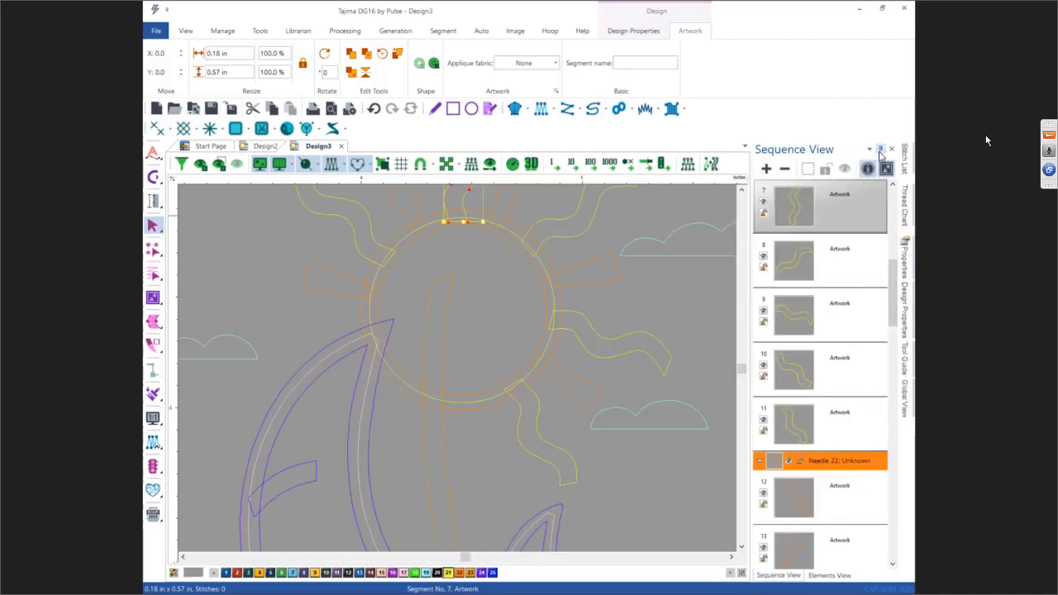
# Step: Combine the sun's two circle outline segments into a single artwork segment
pyautogui.click(500, 241)
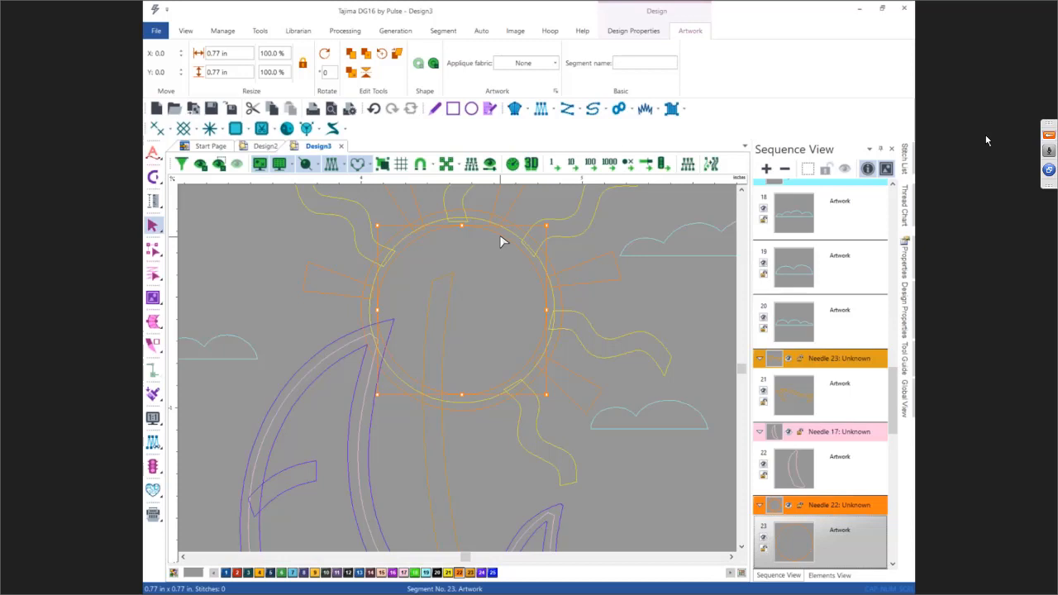
pyautogui.moveTo(895, 398); pyautogui.dragTo(895, 423)
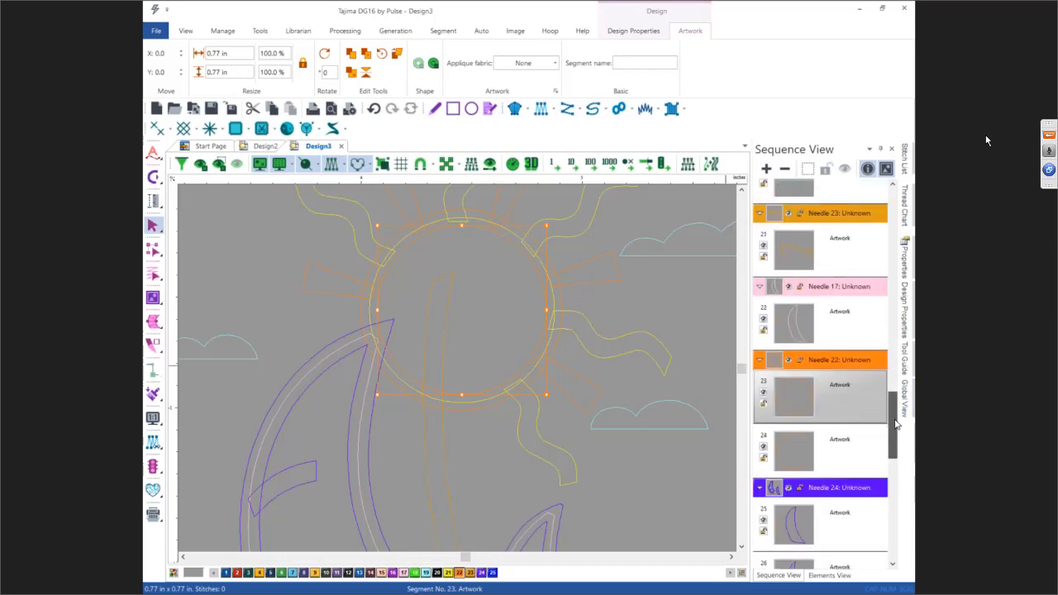
pyautogui.click(857, 446)
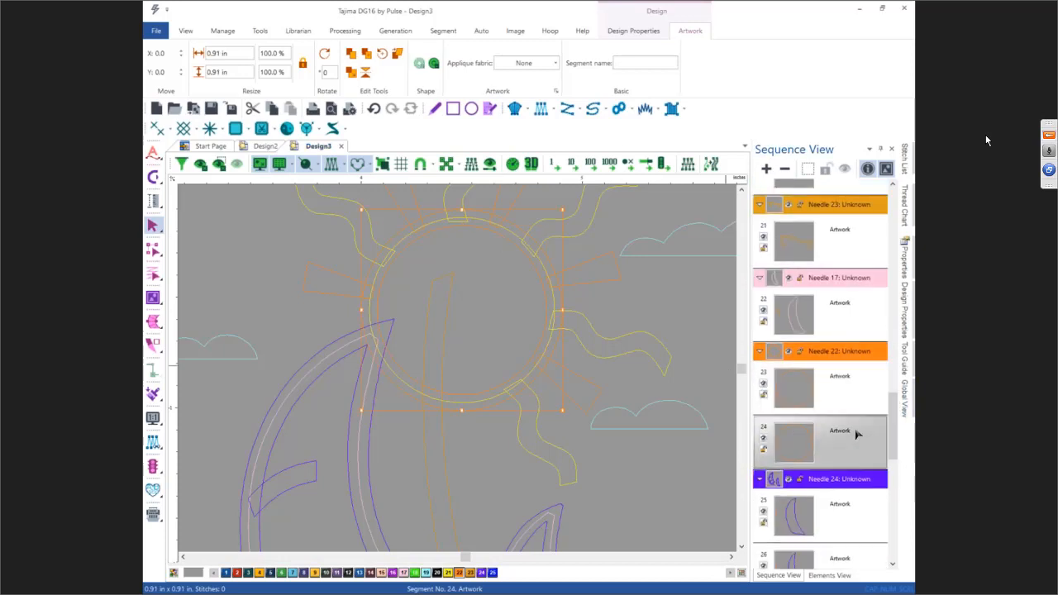
pyautogui.click(852, 357)
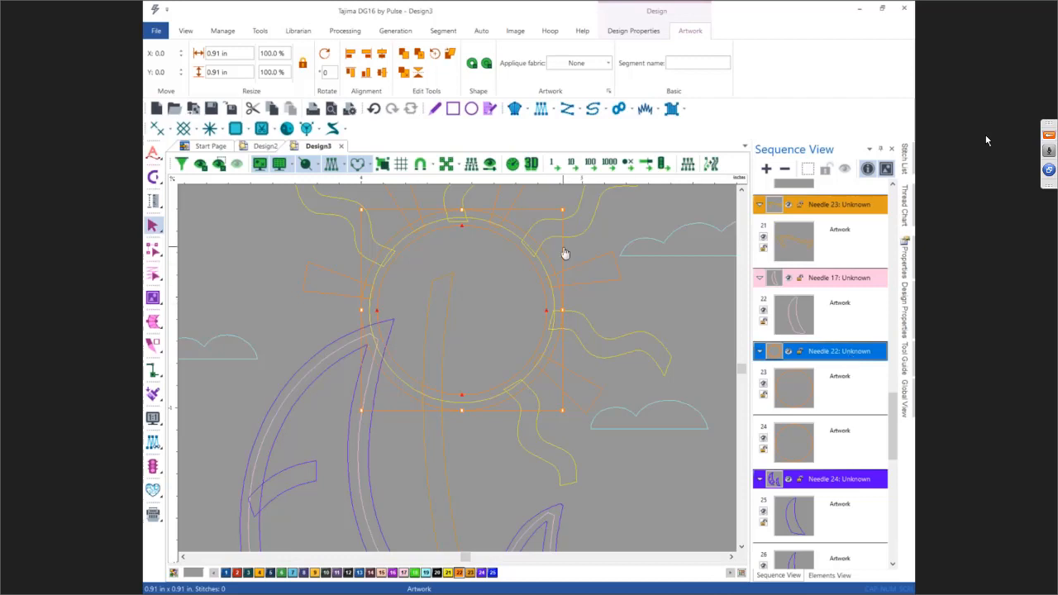
pyautogui.click(471, 65)
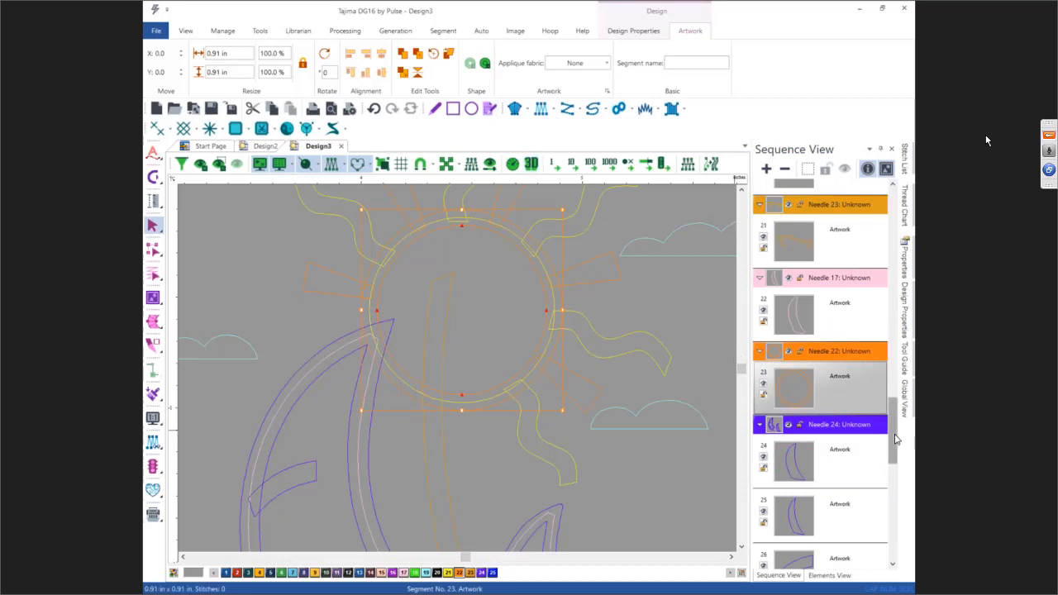
# Step: Combine the two adjacent sail outline segments 24 and 25 into one artwork segment
pyautogui.scroll(-2, 893, 438)
pyautogui.click(852, 367)
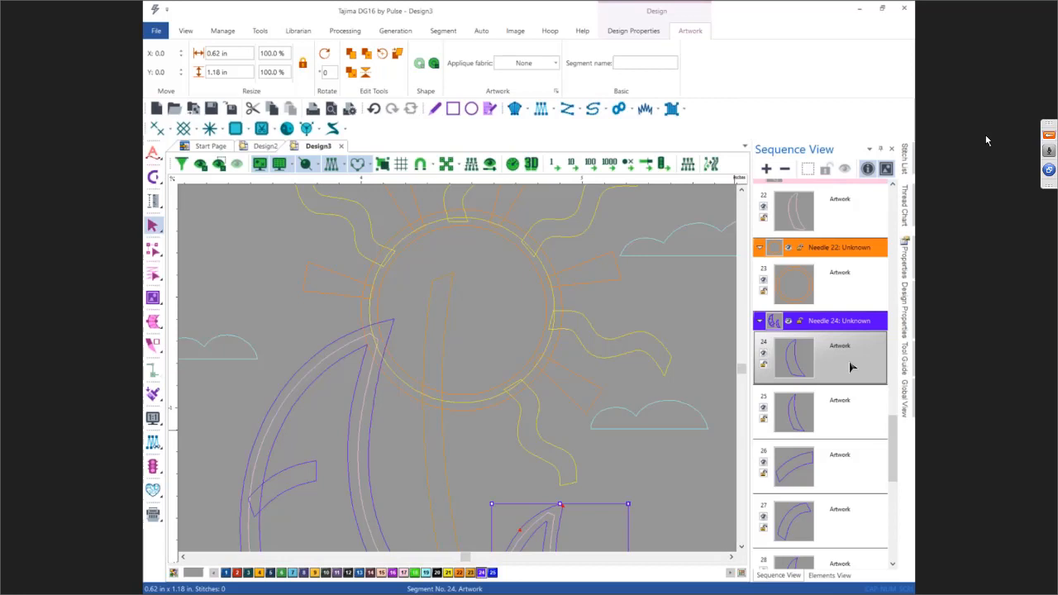
pyautogui.keyDown('shift'); pyautogui.click(851, 411); pyautogui.keyUp('shift')
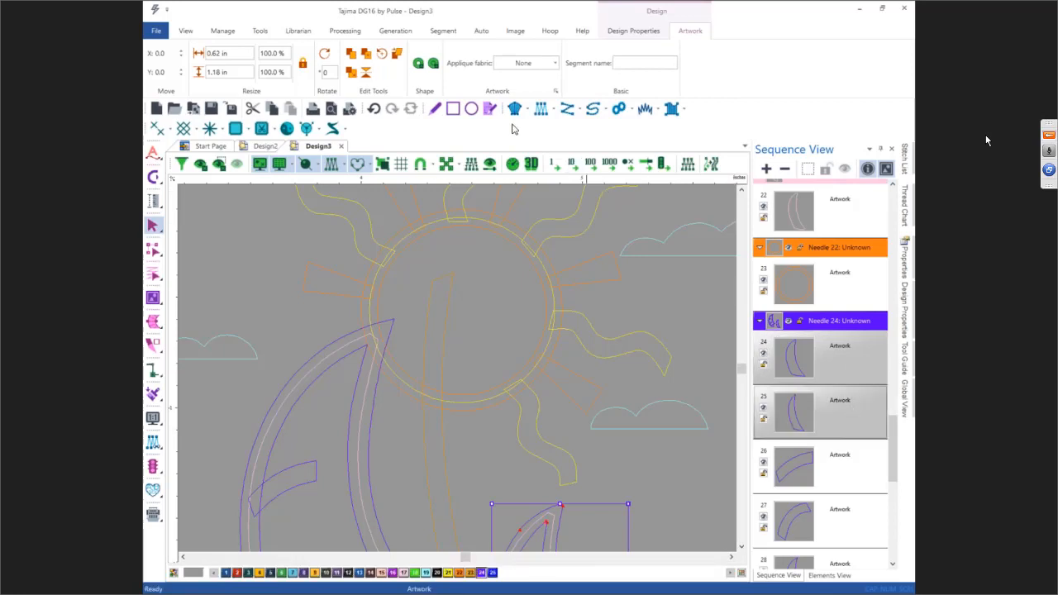
pyautogui.click(417, 64)
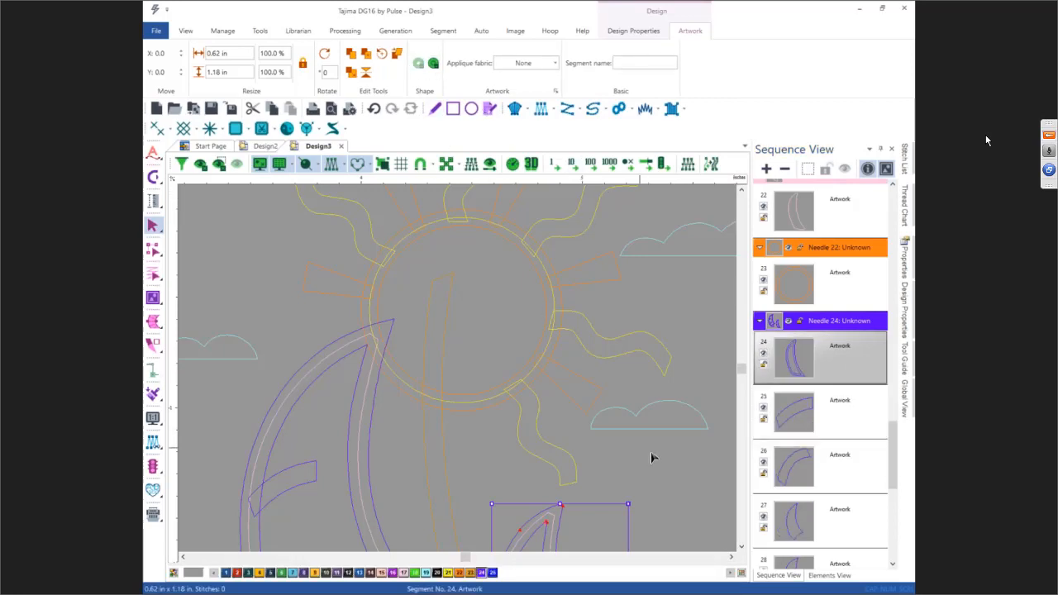
pyautogui.click(680, 484)
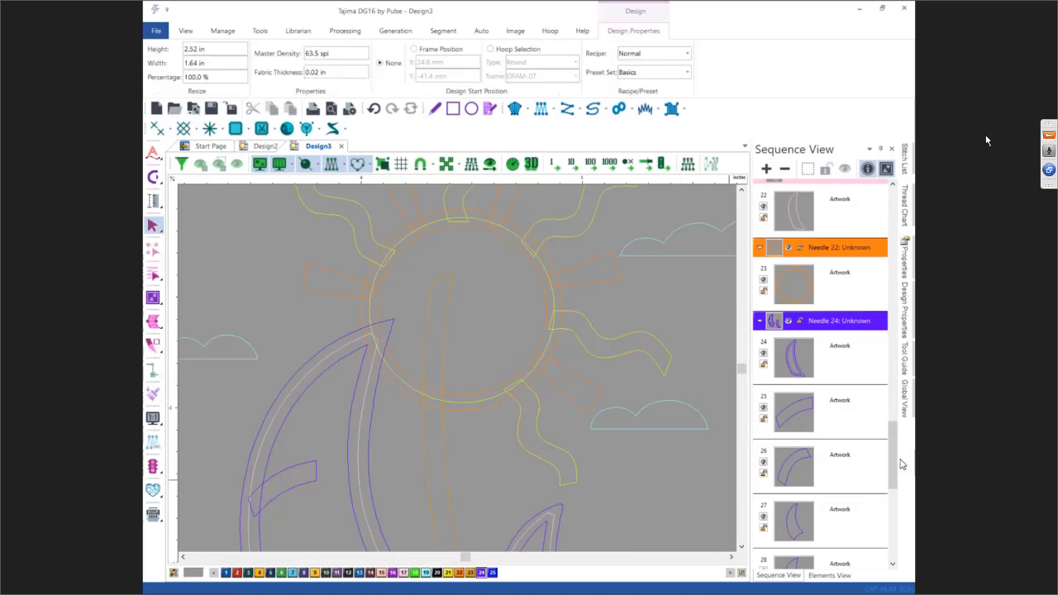
# Step: Combine the sail outline segments 27 through 29 into one artwork segment
pyautogui.moveTo(895, 455); pyautogui.dragTo(895, 480)
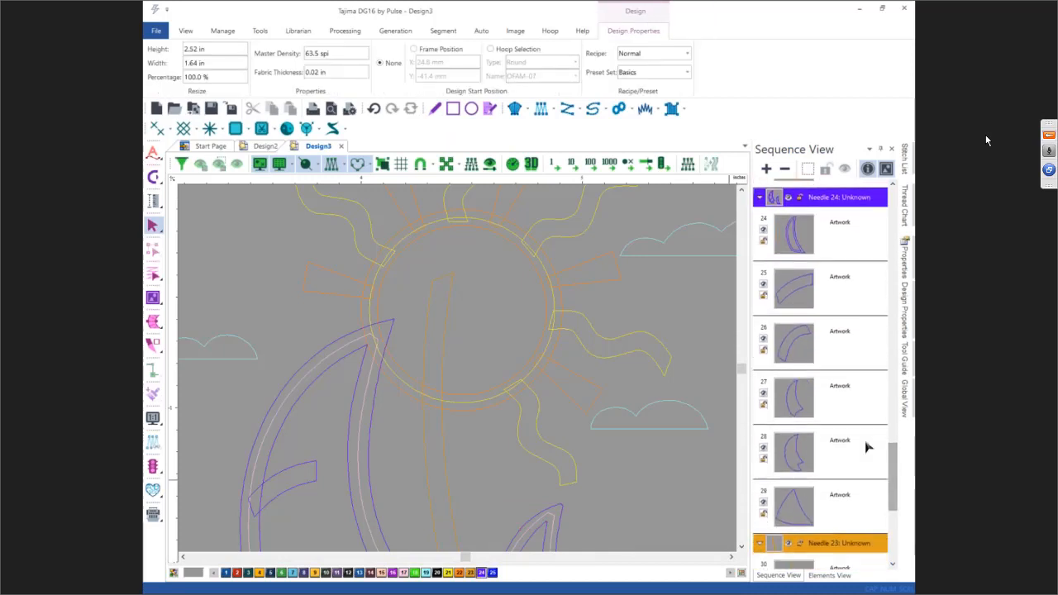
pyautogui.click(840, 399)
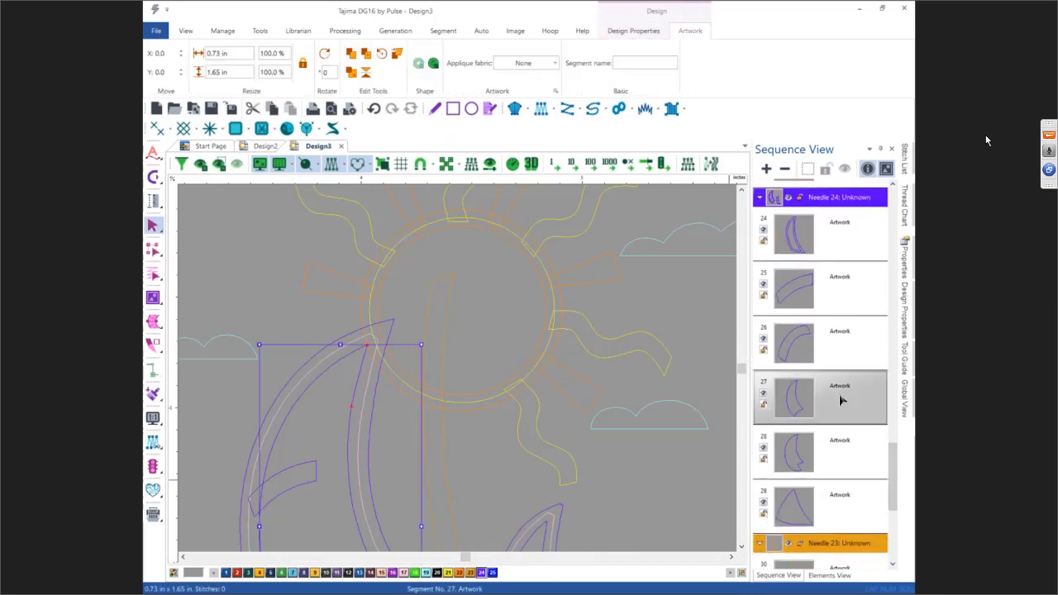
pyautogui.keyDown('shift'); pyautogui.click(848, 502); pyautogui.keyUp('shift')
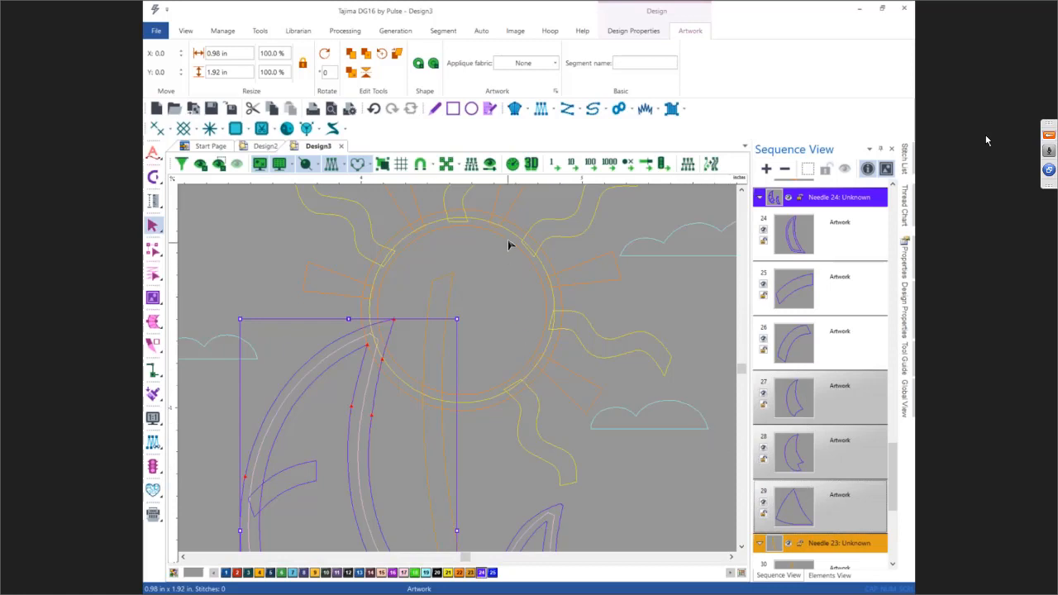
pyautogui.click(418, 63)
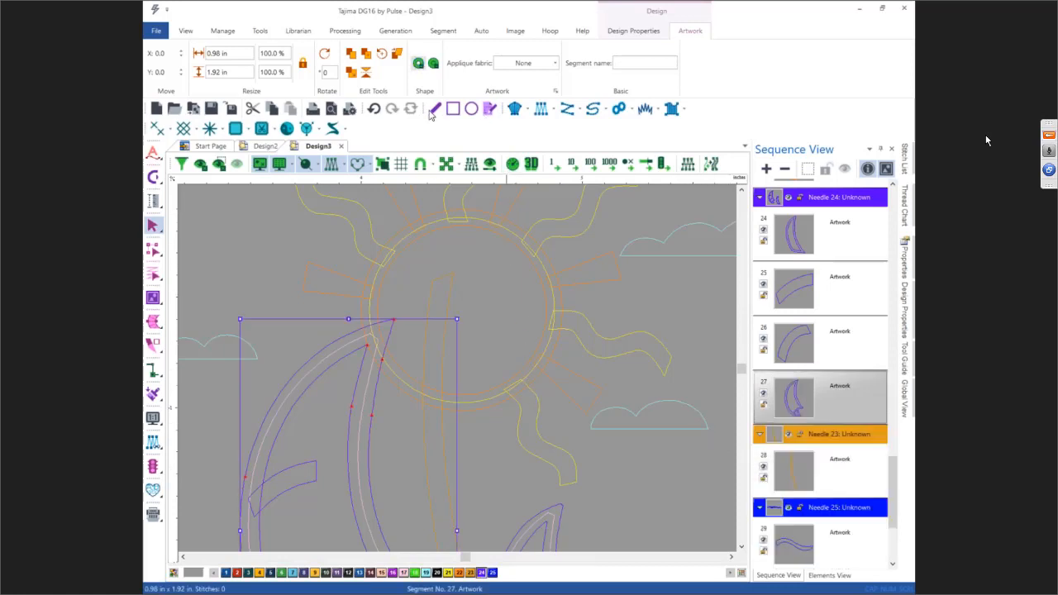
pyautogui.click(634, 471)
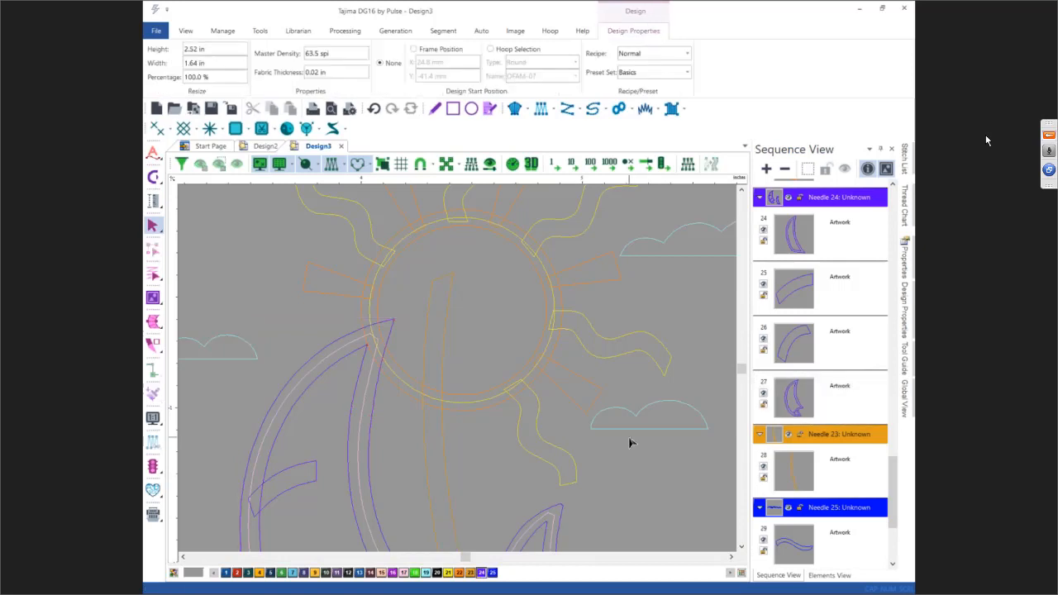
# Step: Convert the combined sun circle artwork into a complex fill segment
pyautogui.scroll(-2, 628, 443)
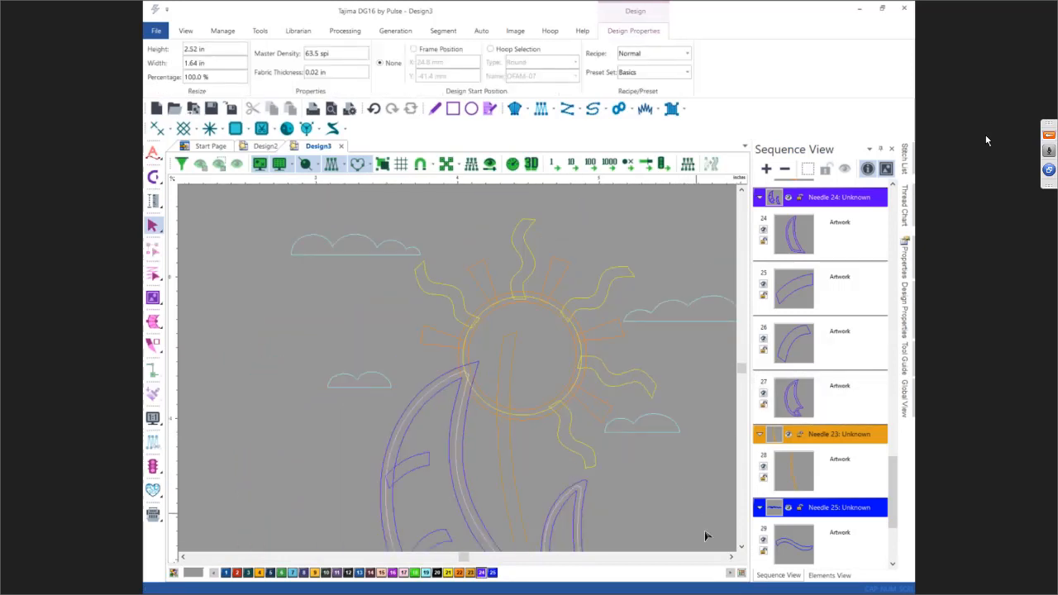
pyautogui.click(741, 546)
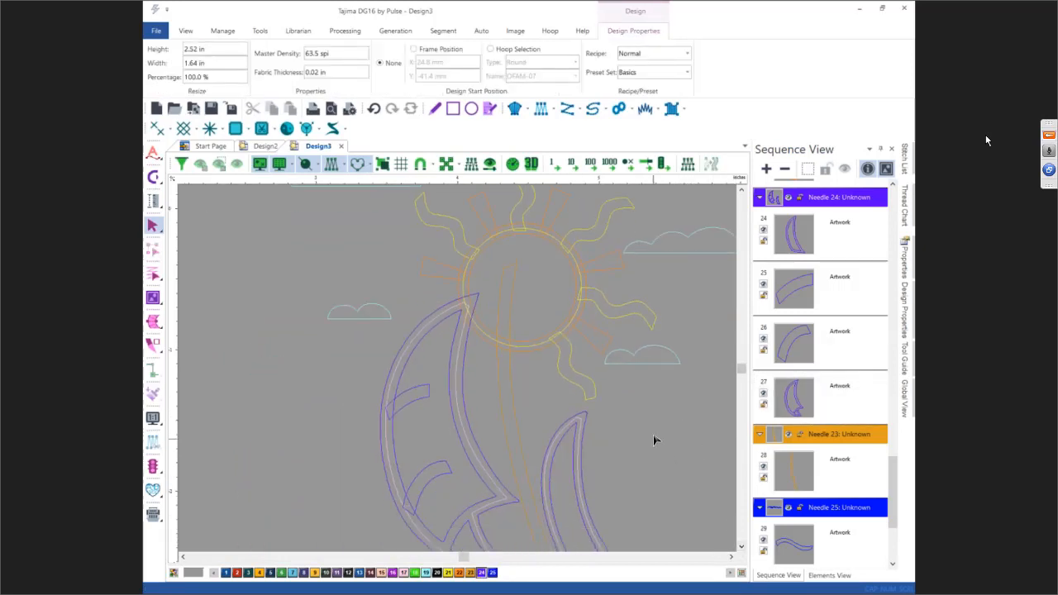
pyautogui.click(730, 561)
pyautogui.click(731, 562)
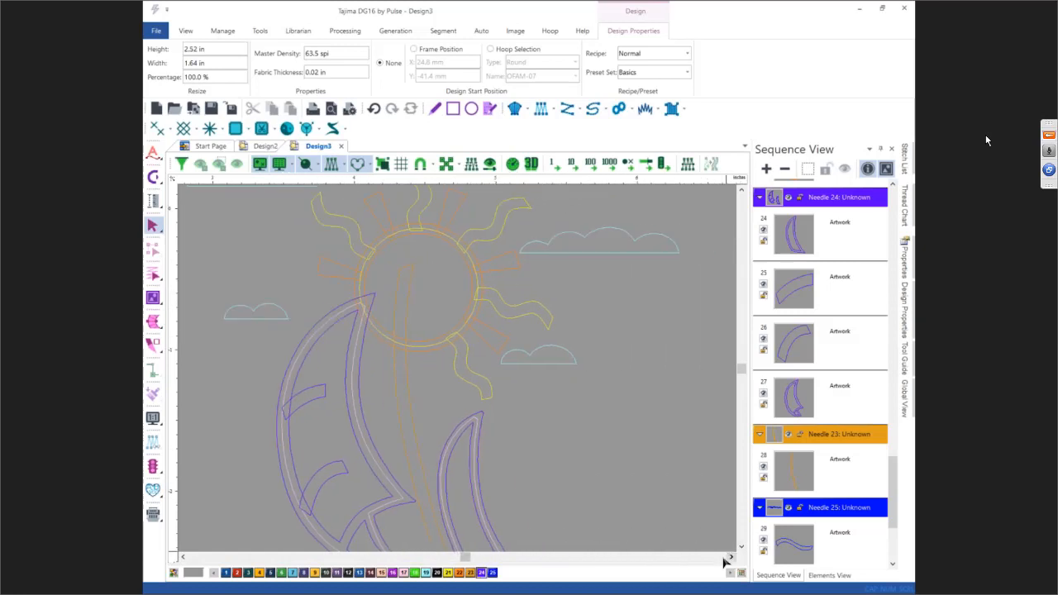
pyautogui.click(419, 350)
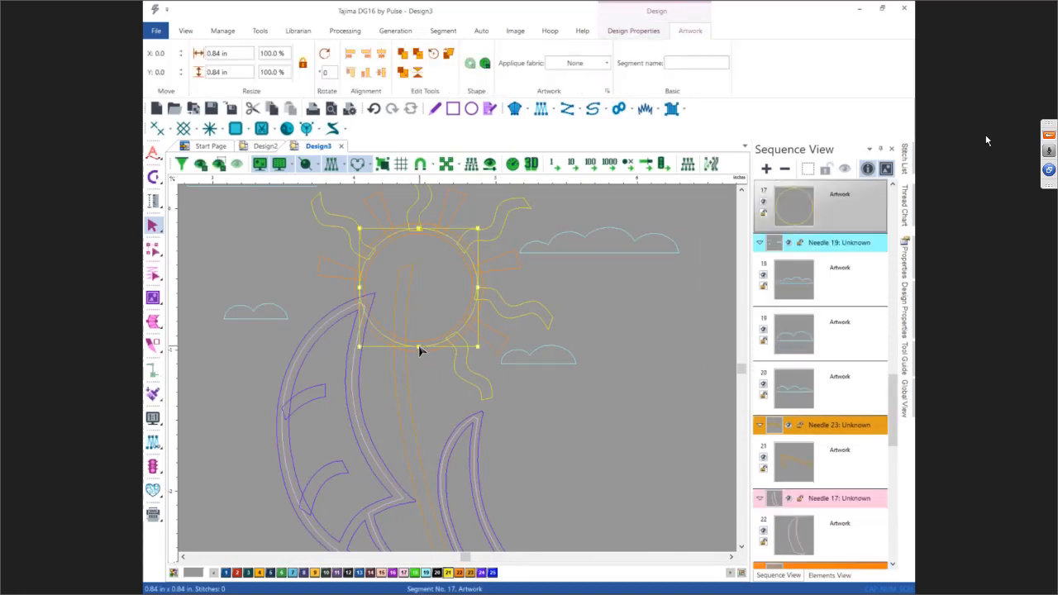
pyautogui.rightClick(358, 227)
pyautogui.click(395, 283)
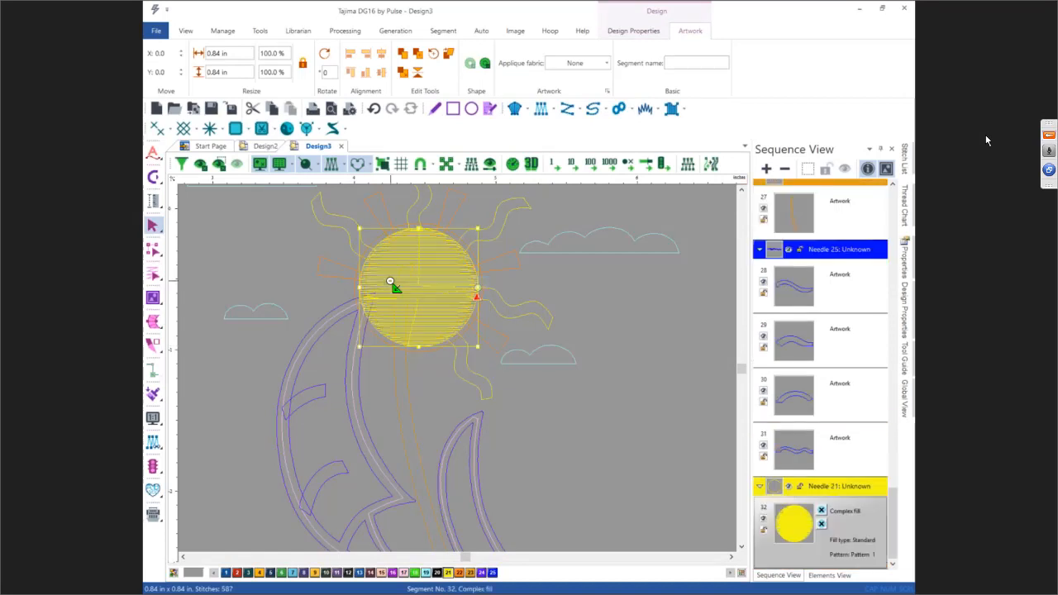
# Step: Set the sun fill's stitch angle by drawing a slanted direction line across it
pyautogui.click(376, 246)
pyautogui.click(424, 340)
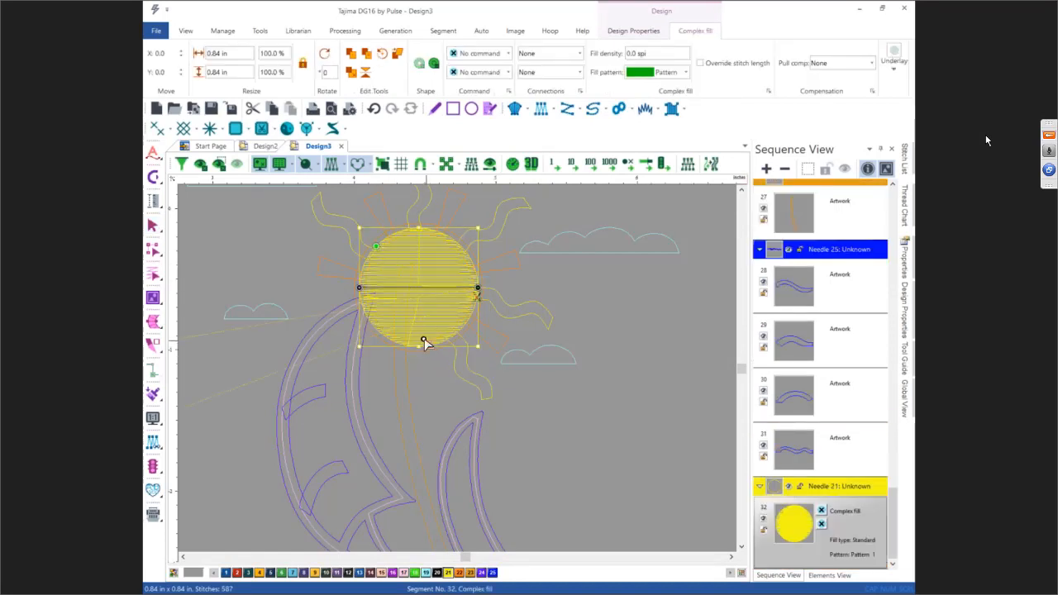
pyautogui.moveTo(376, 328); pyautogui.dragTo(441, 302)
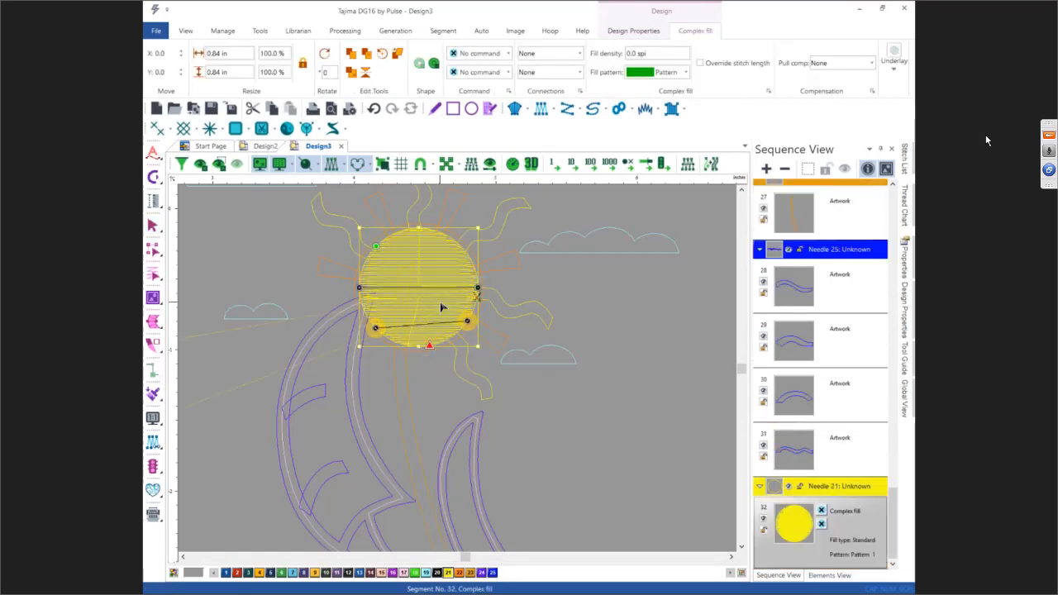
pyautogui.press('Return')
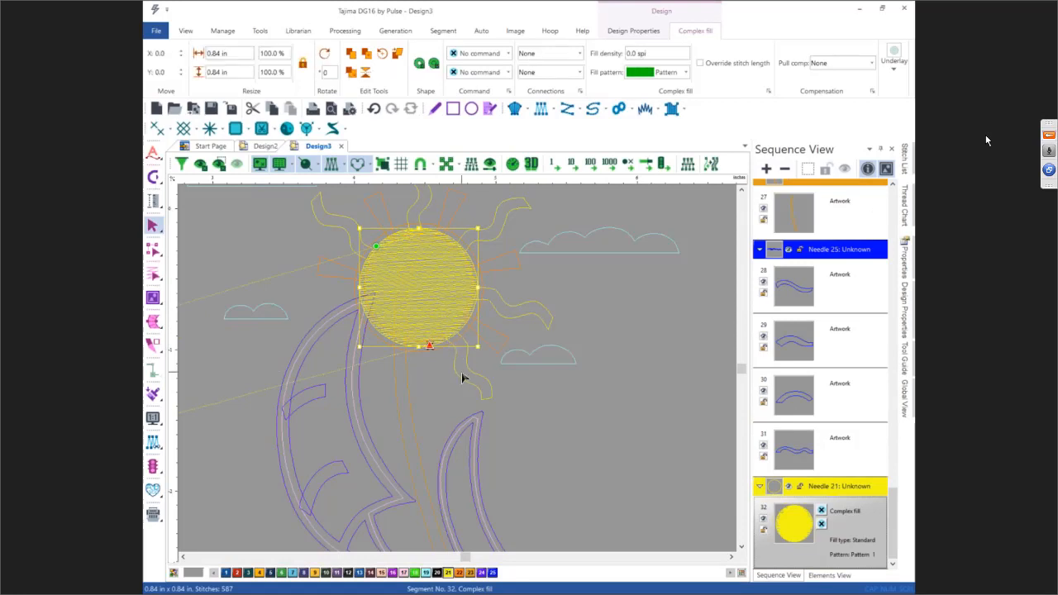
# Step: Convert the wavy ray below the sun into a satin path segment
pyautogui.click(462, 381)
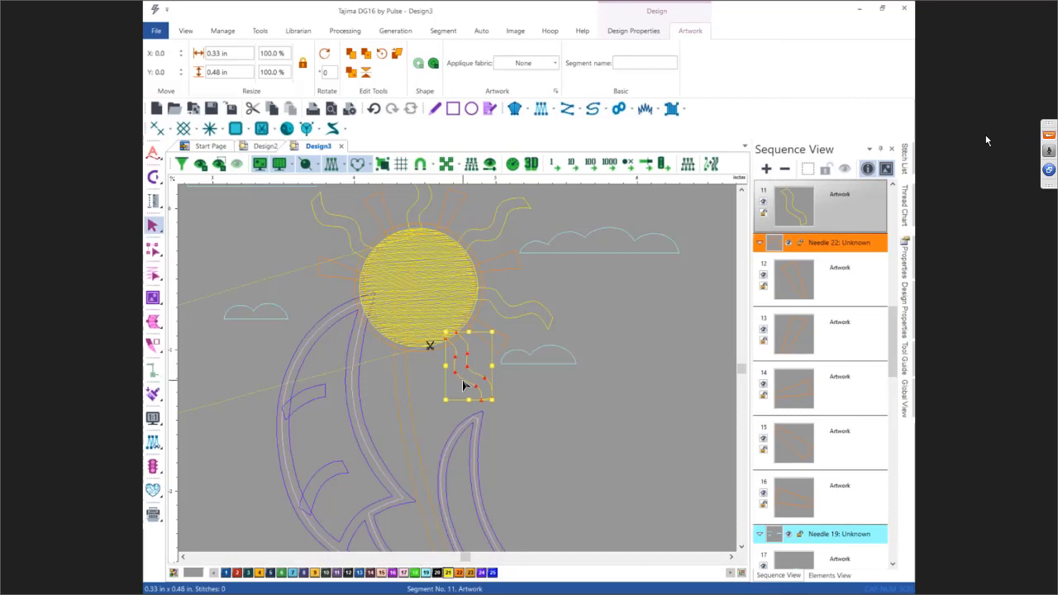
pyautogui.press('a')
pyautogui.moveTo(465, 341)
pyautogui.mouseDown()
pyautogui.moveTo(456, 349)
pyautogui.moveTo(460, 378)
pyautogui.mouseUp()
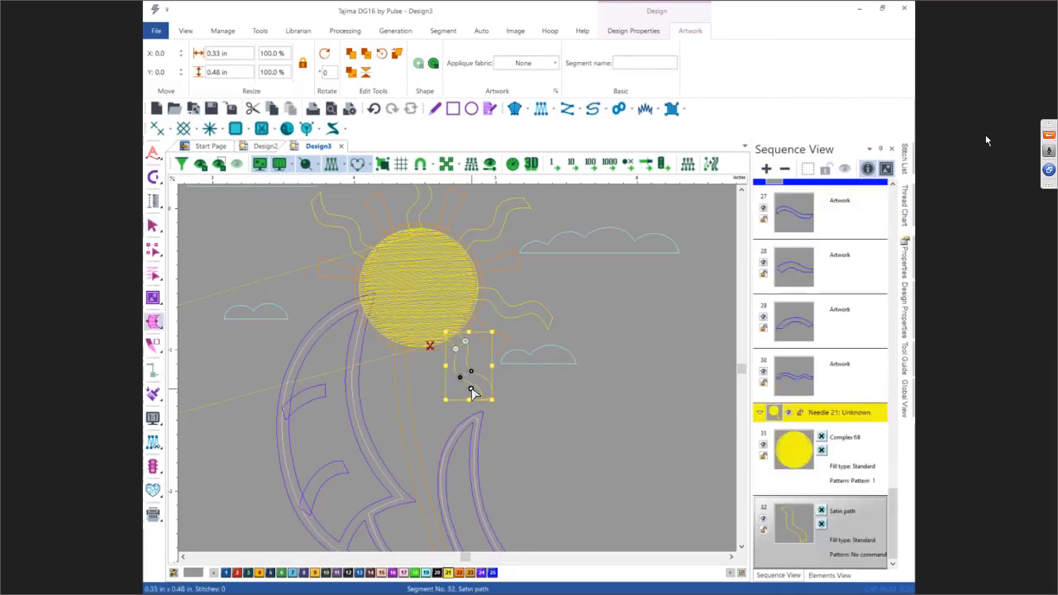
pyautogui.press('Return')
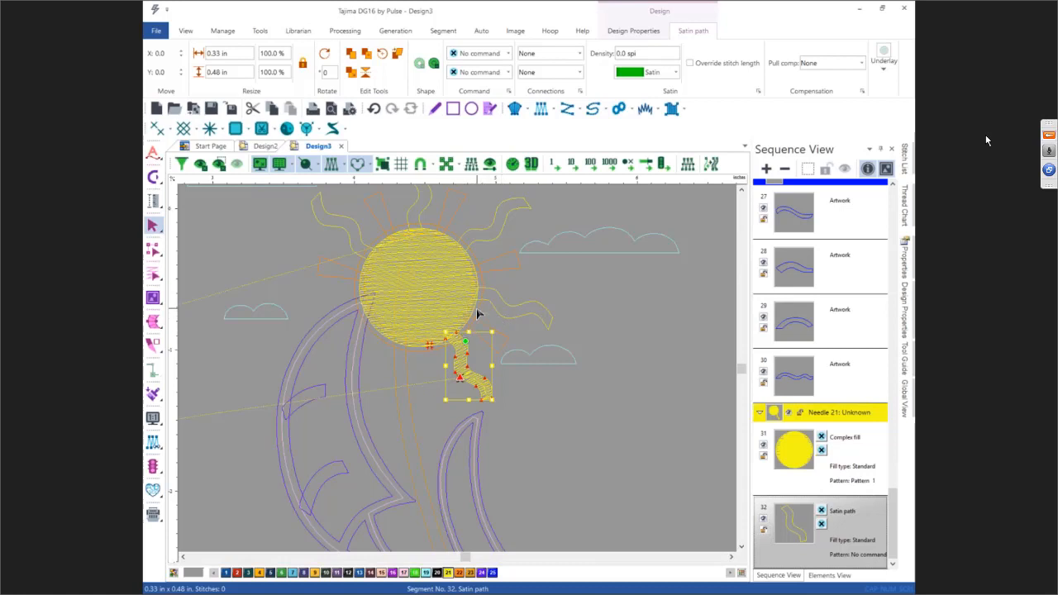
# Step: Digitize a short run segment from the wavy ray up to the sun's right edge
pyautogui.click(592, 108)
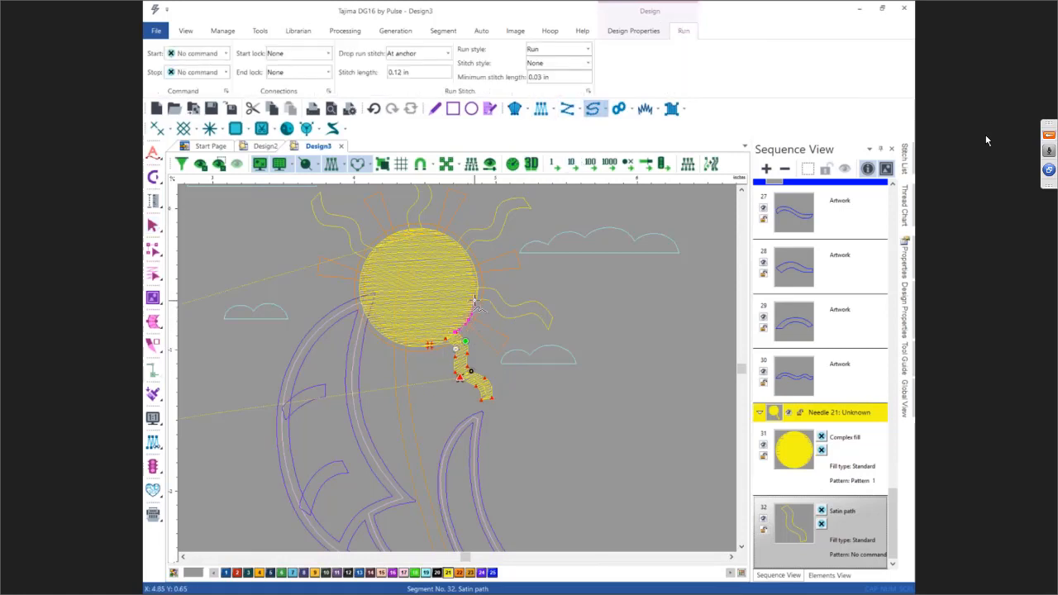
pyautogui.click(476, 296)
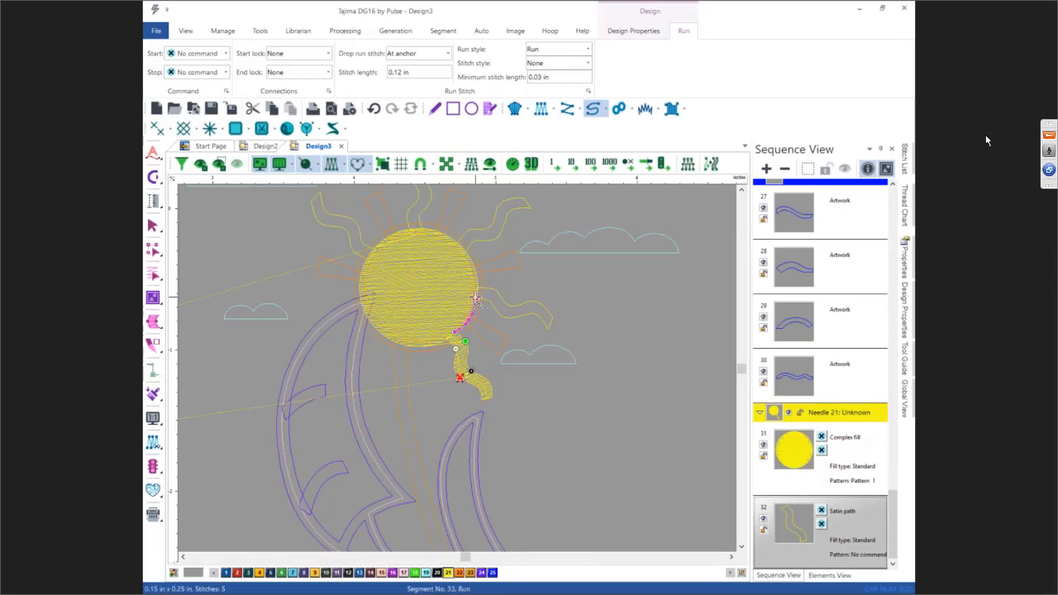
pyautogui.press('Return')
pyautogui.press('Escape')
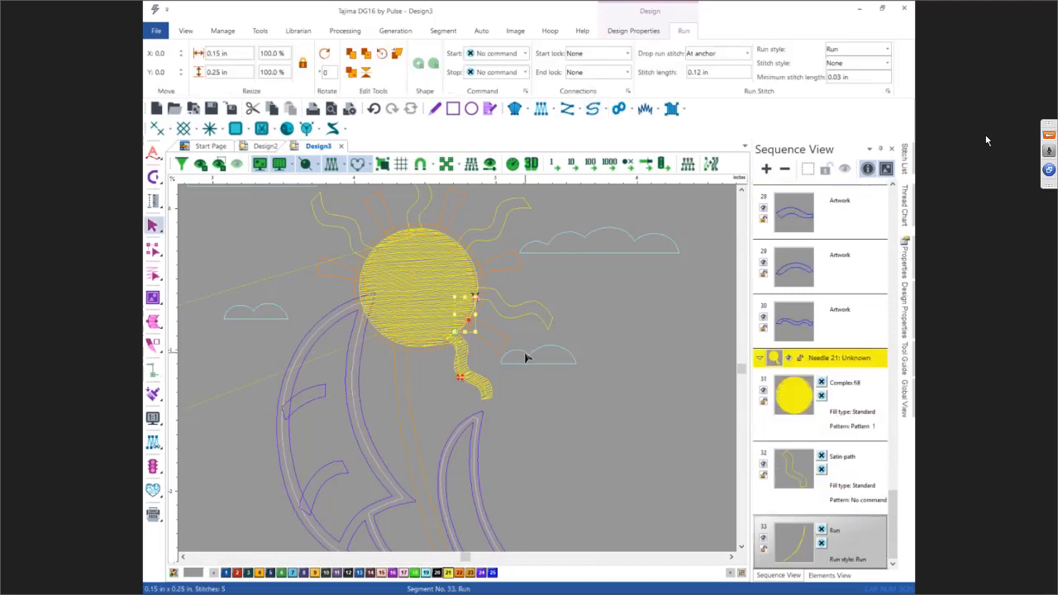
# Step: Convert the left horizontal ray artwork into a satin path segment
pyautogui.click(327, 281)
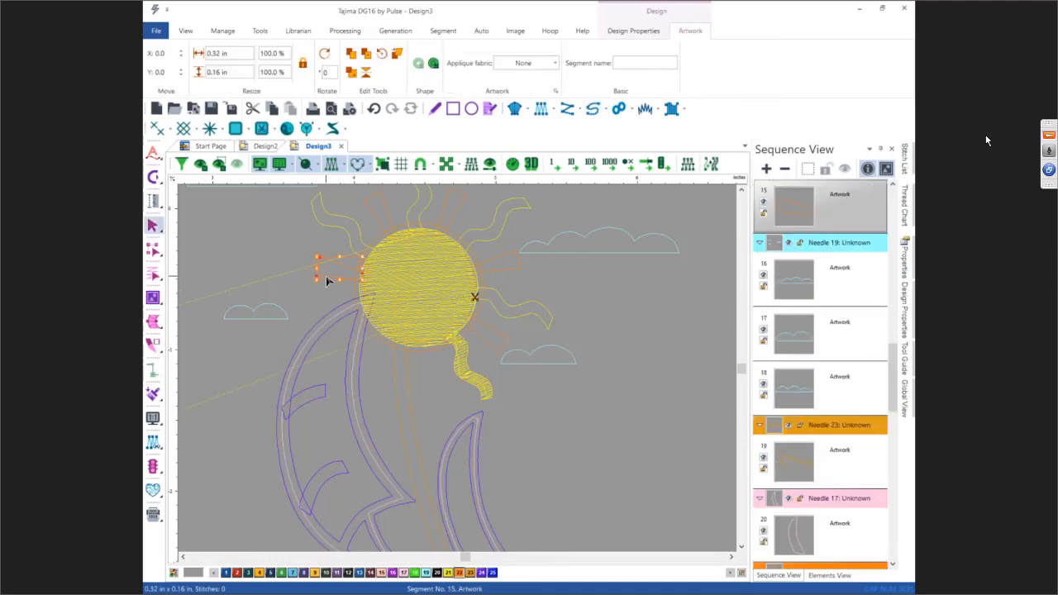
pyautogui.press('s')
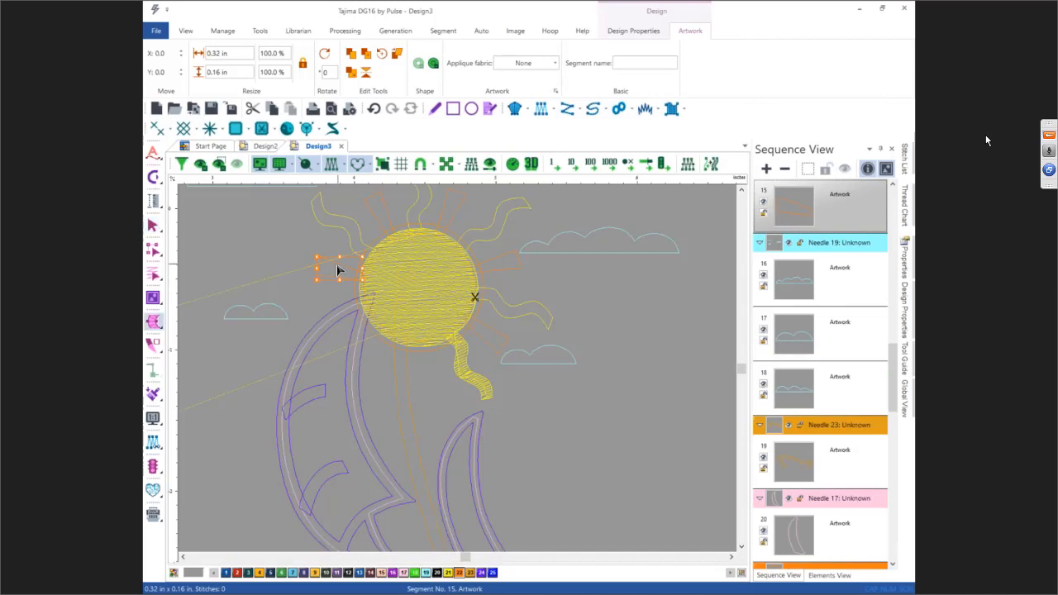
pyautogui.click(337, 273)
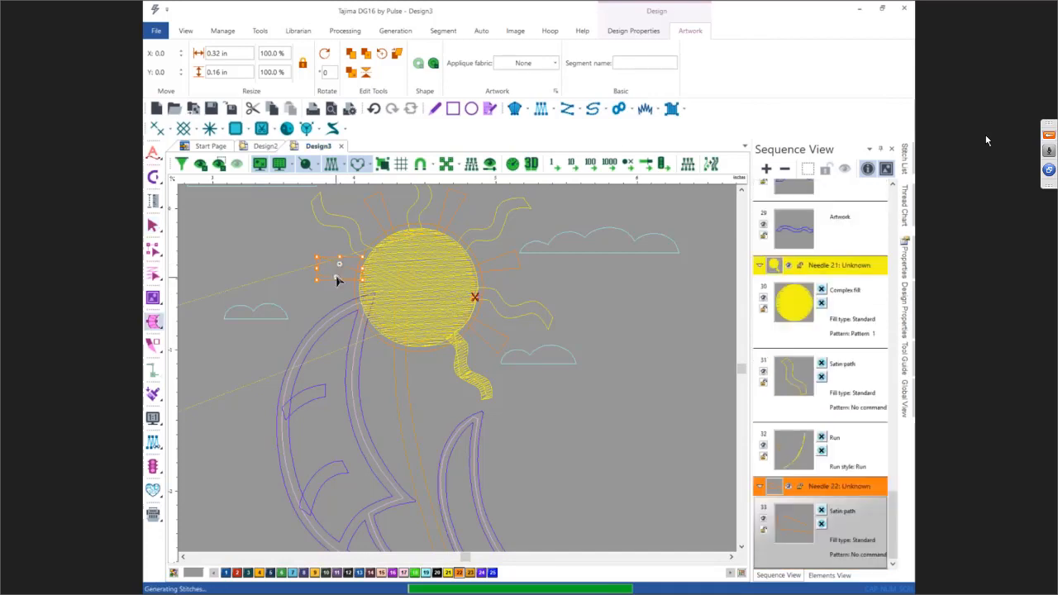
pyautogui.press('Escape')
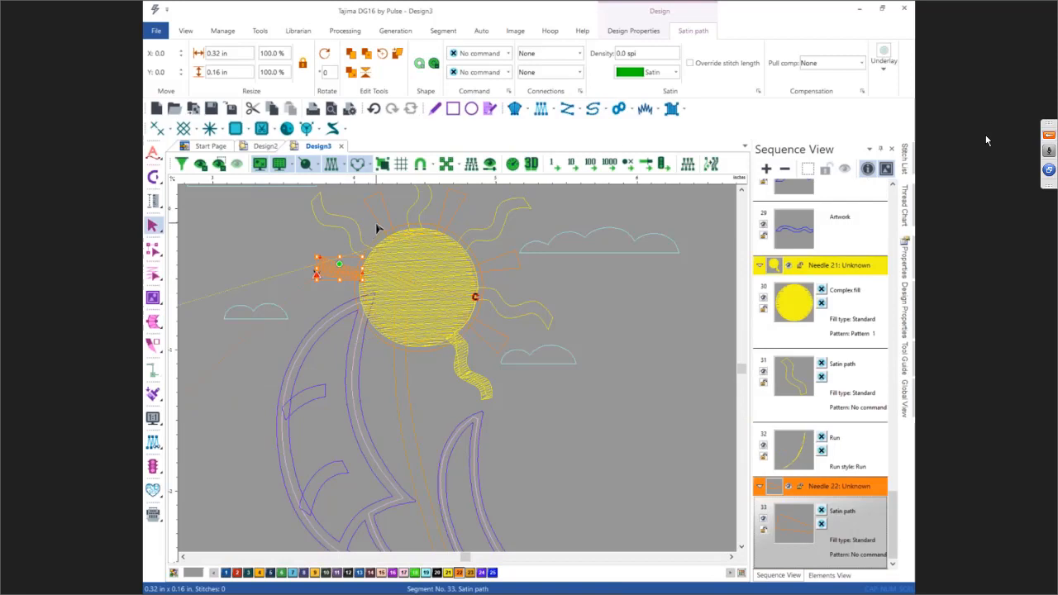
# Step: Convert the short ray above the sun into a satin path segment
pyautogui.click(378, 227)
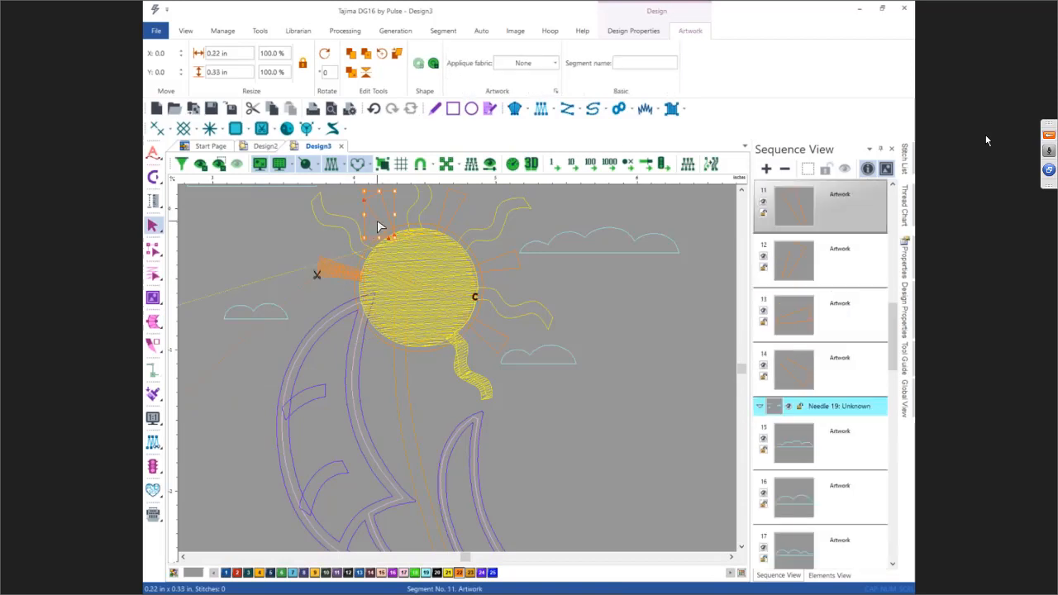
pyautogui.press('space')
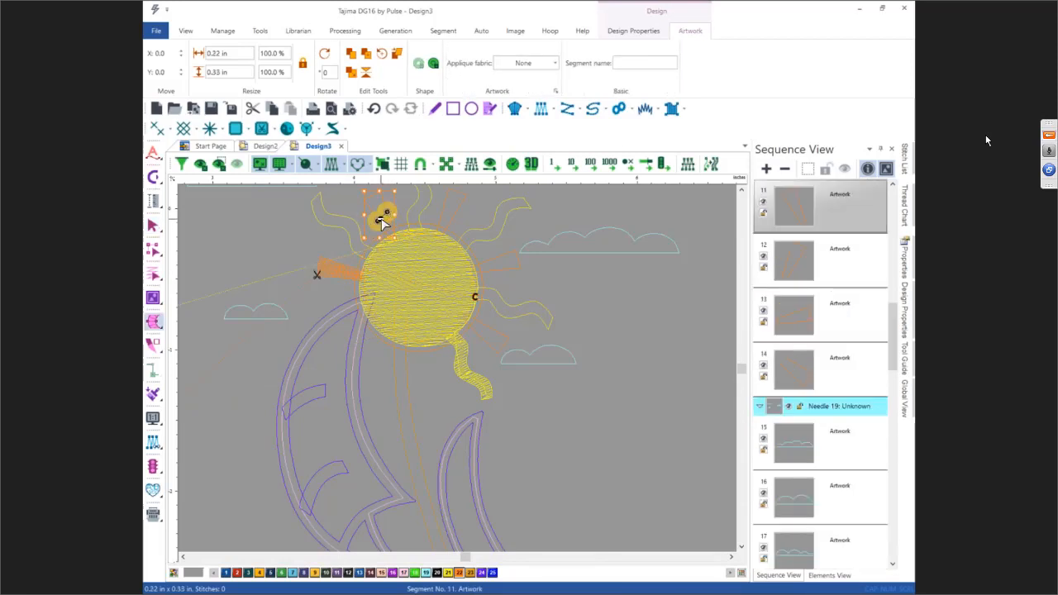
pyautogui.click(379, 223)
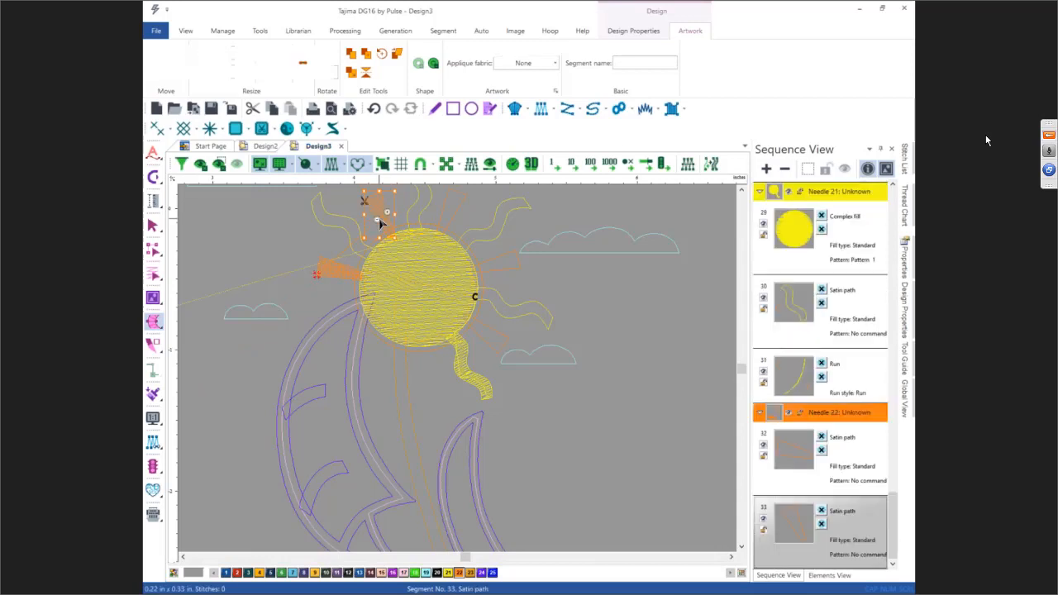
# Step: Convert the upper-right ray above the sun into a satin path segment
pyautogui.click(455, 218)
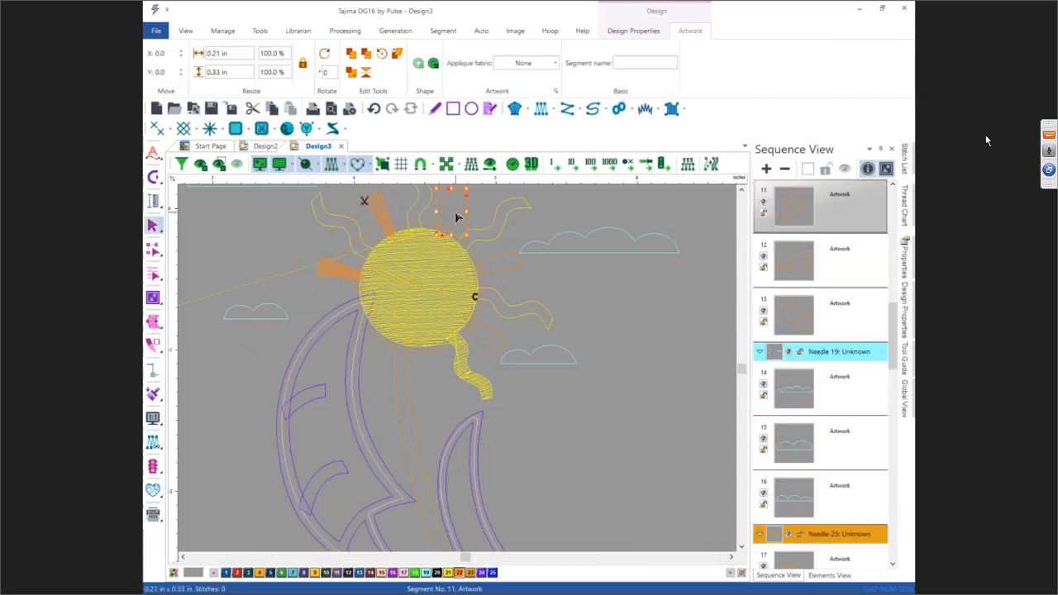
pyautogui.press('space')
pyautogui.click(443, 208)
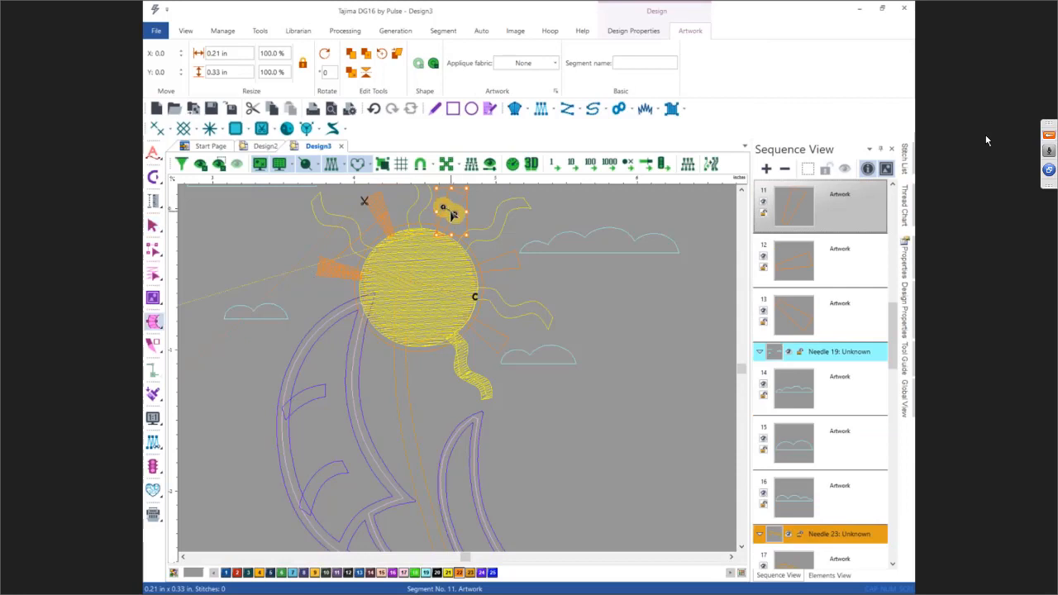
pyautogui.click(451, 213)
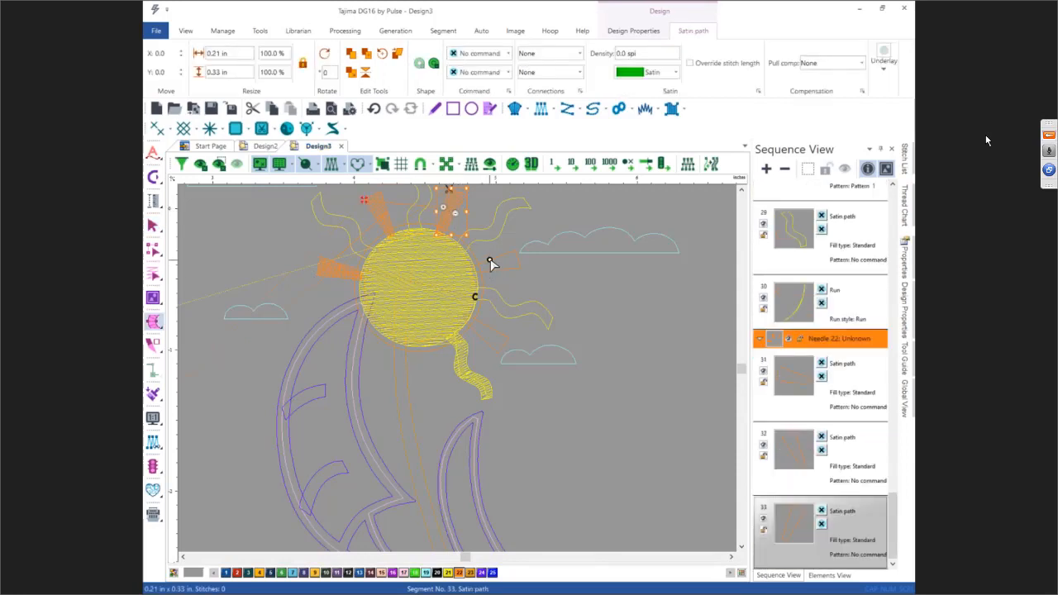
pyautogui.press('Escape')
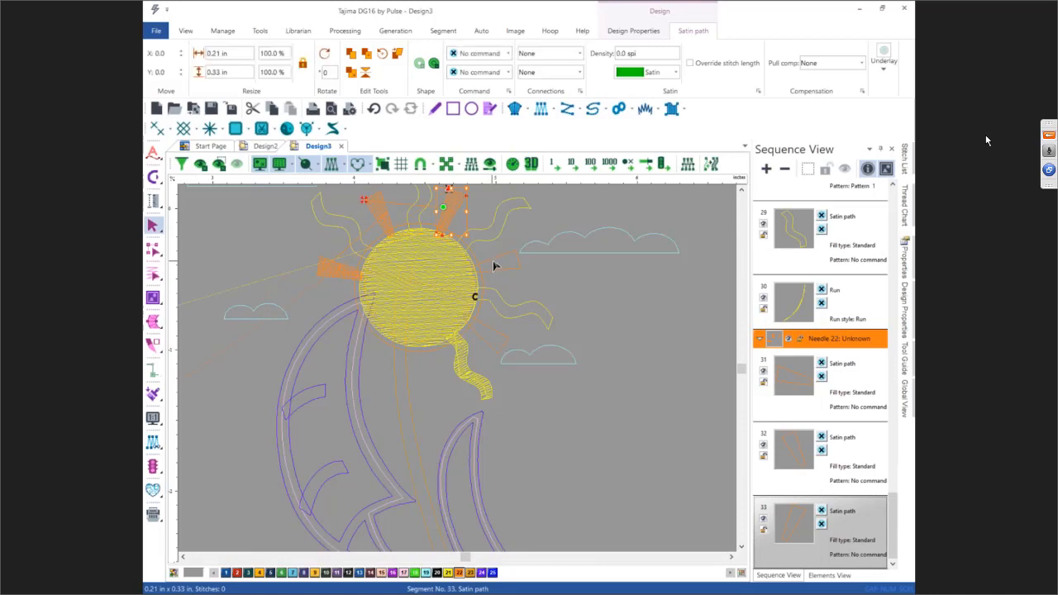
# Step: Convert the right horizontal ray into a satin path segment
pyautogui.click(494, 265)
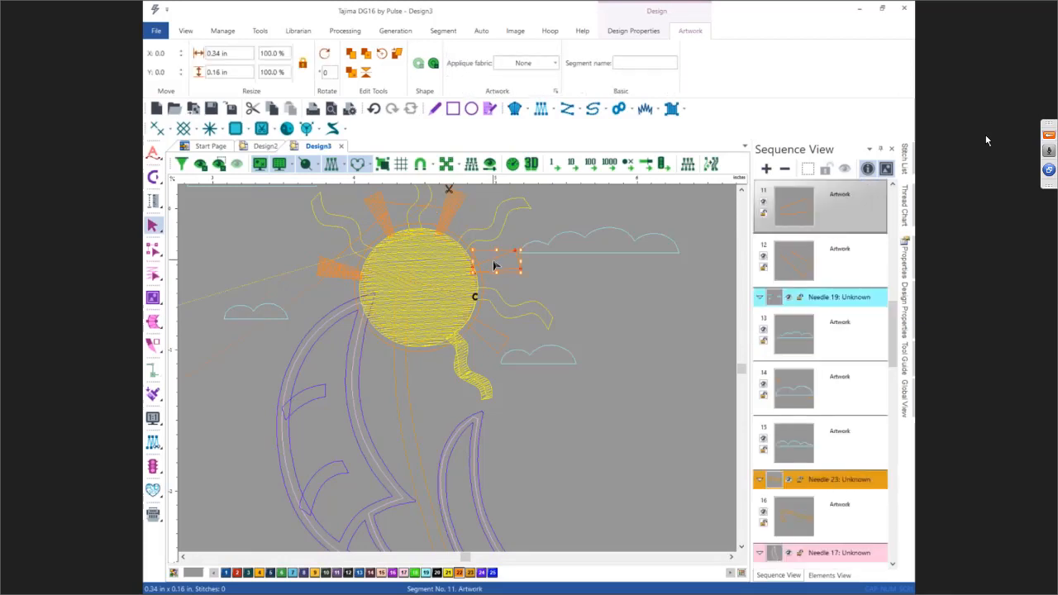
pyautogui.press('space')
pyautogui.moveTo(493, 258); pyautogui.dragTo(496, 268)
pyautogui.press('Return')
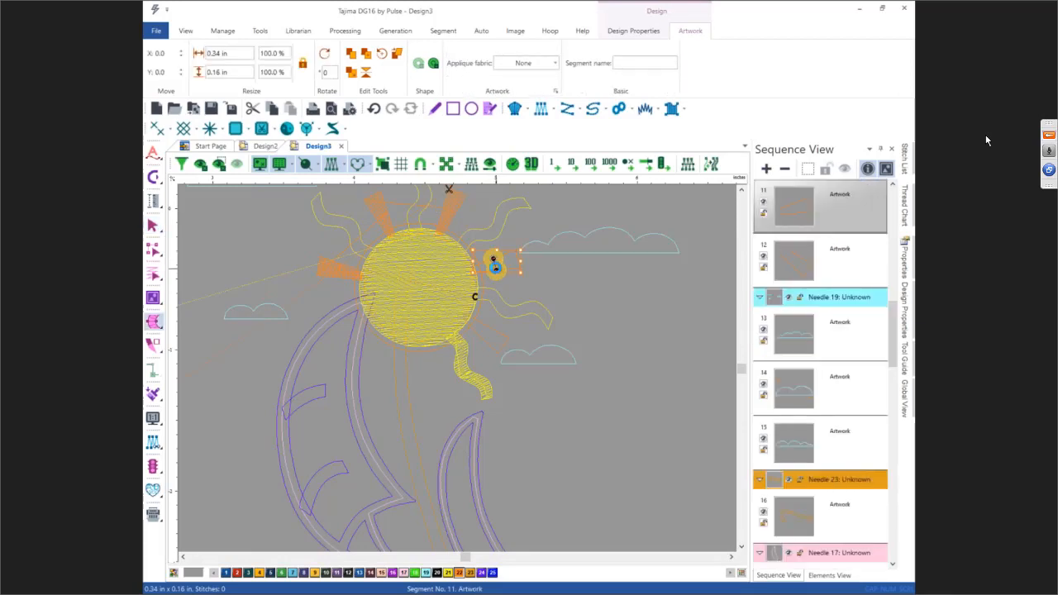
# Step: Convert the lower-right diagonal ray into a satin path segment
pyautogui.click(504, 318)
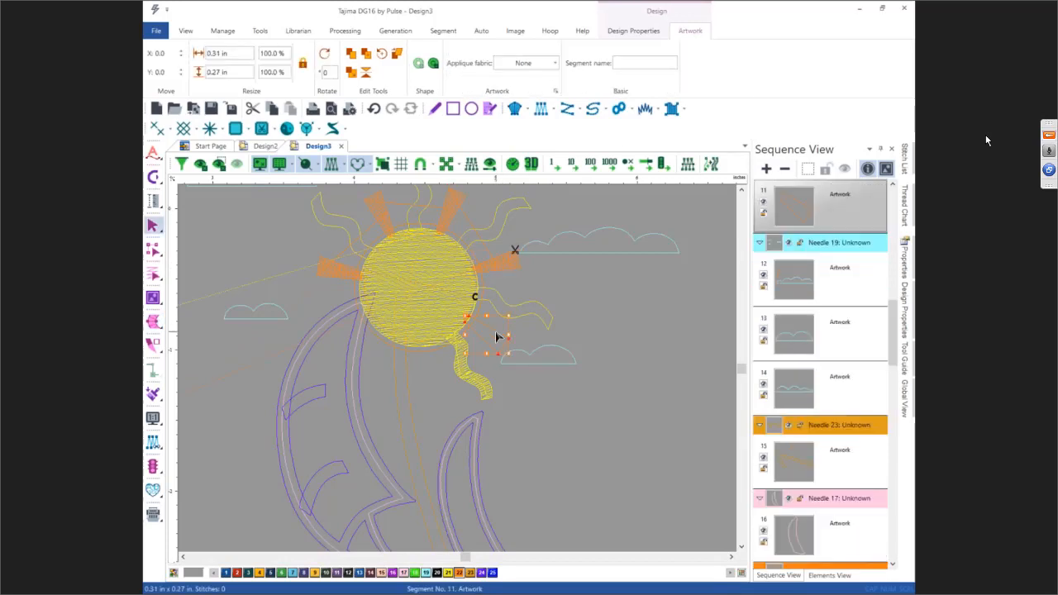
pyautogui.press('space')
pyautogui.moveTo(488, 326); pyautogui.dragTo(484, 337)
pyautogui.press('Return')
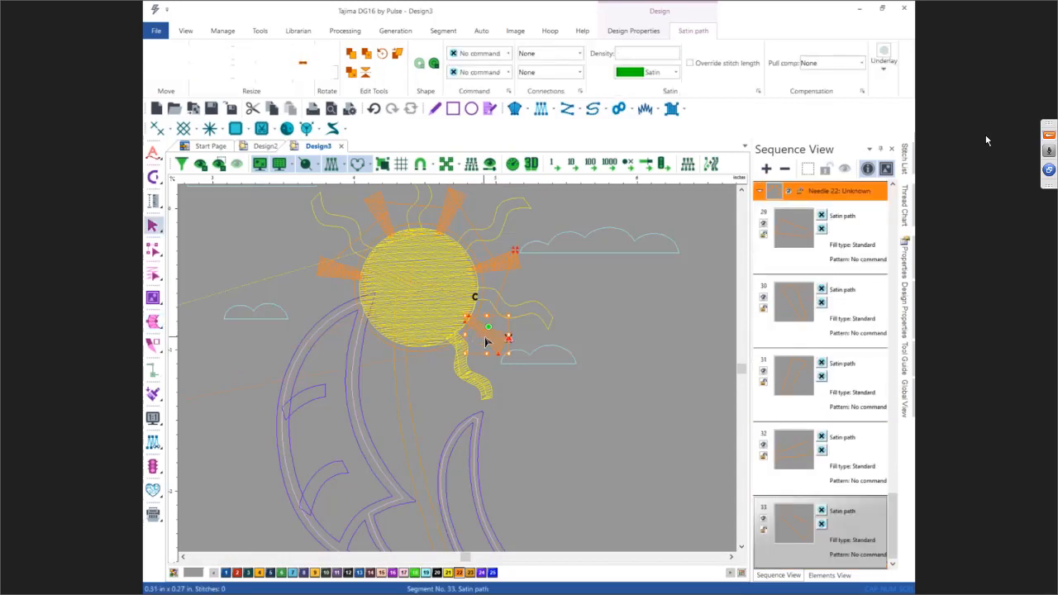
# Step: Convert the sun's circular outline into a satin path border around the sun
pyautogui.click(426, 227)
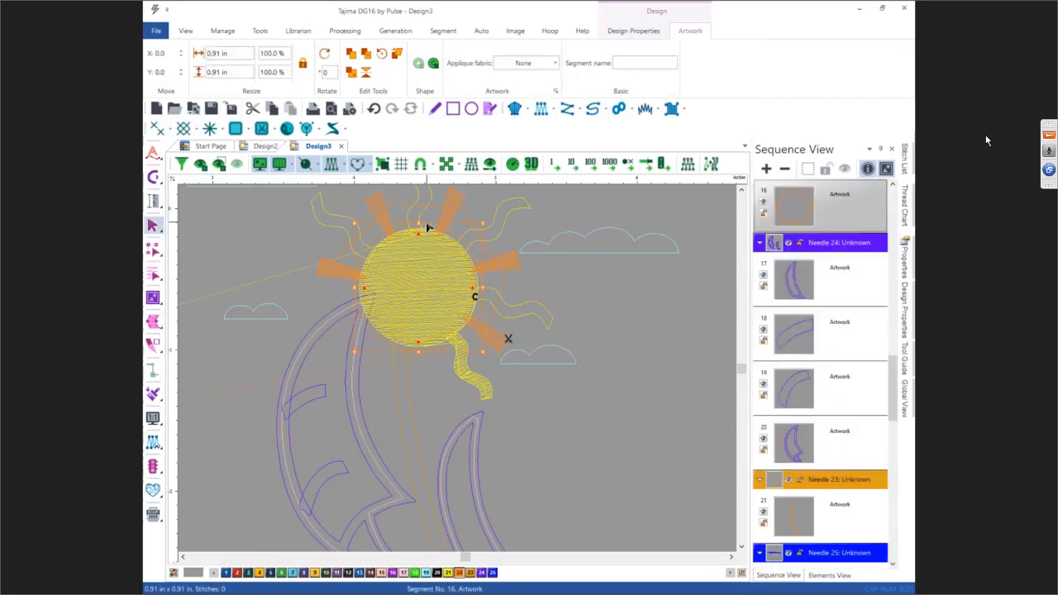
pyautogui.press('space')
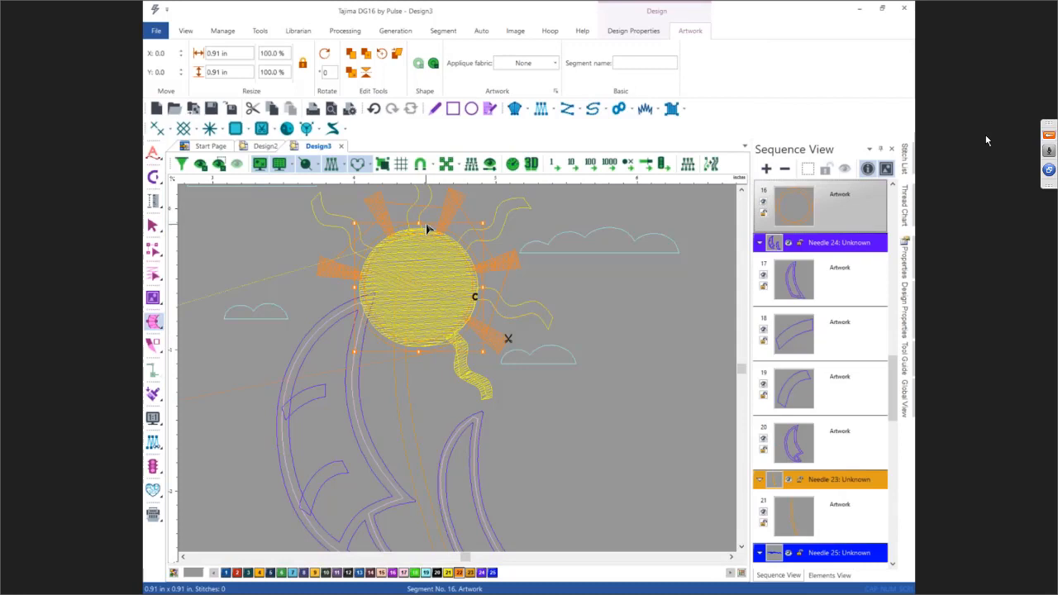
pyautogui.click(421, 224)
pyautogui.click(474, 293)
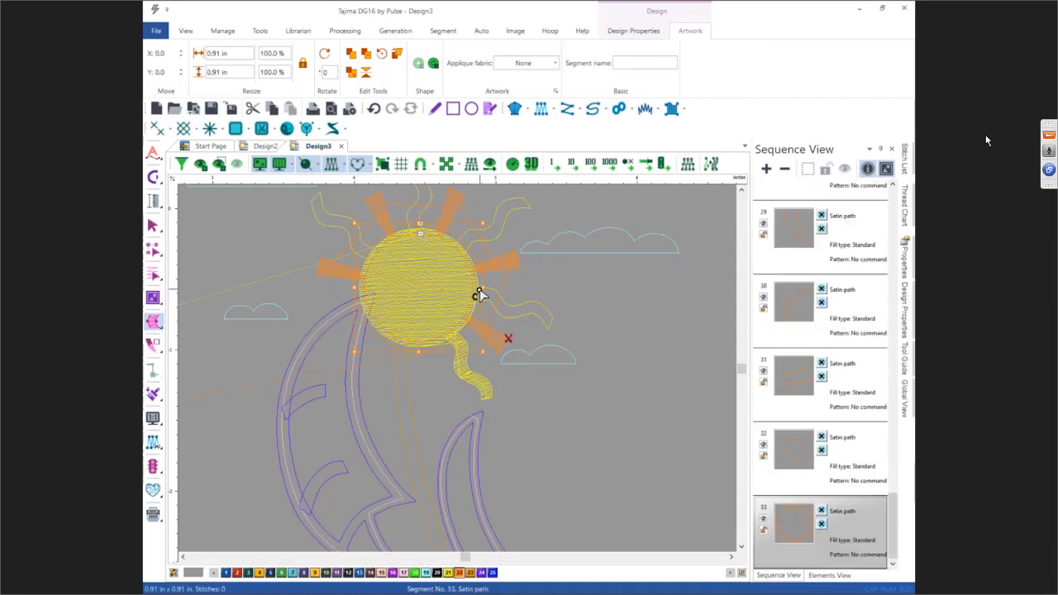
pyautogui.click(482, 292)
pyautogui.click(421, 342)
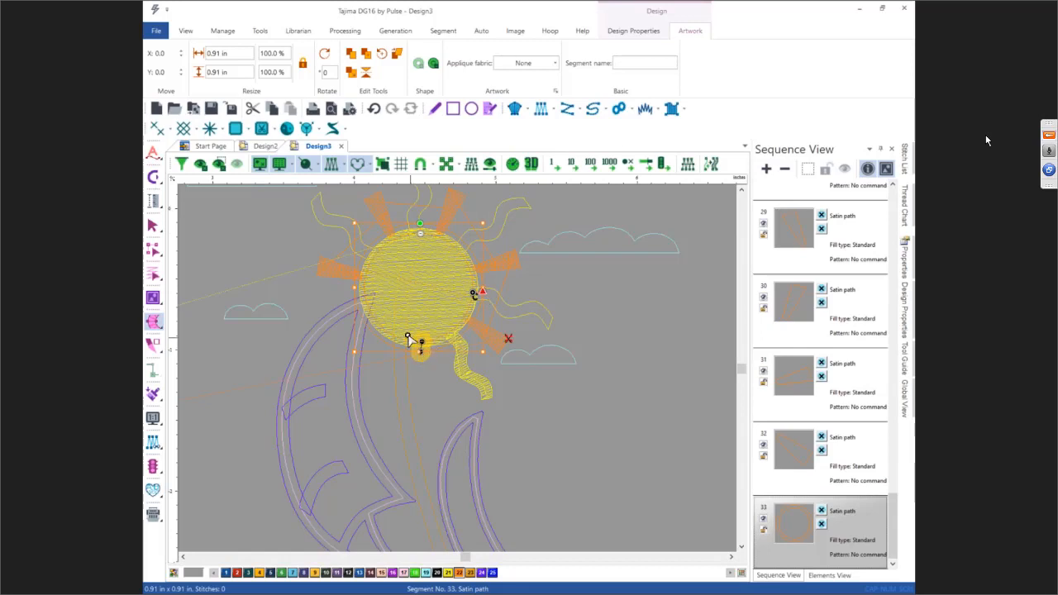
pyautogui.click(358, 292)
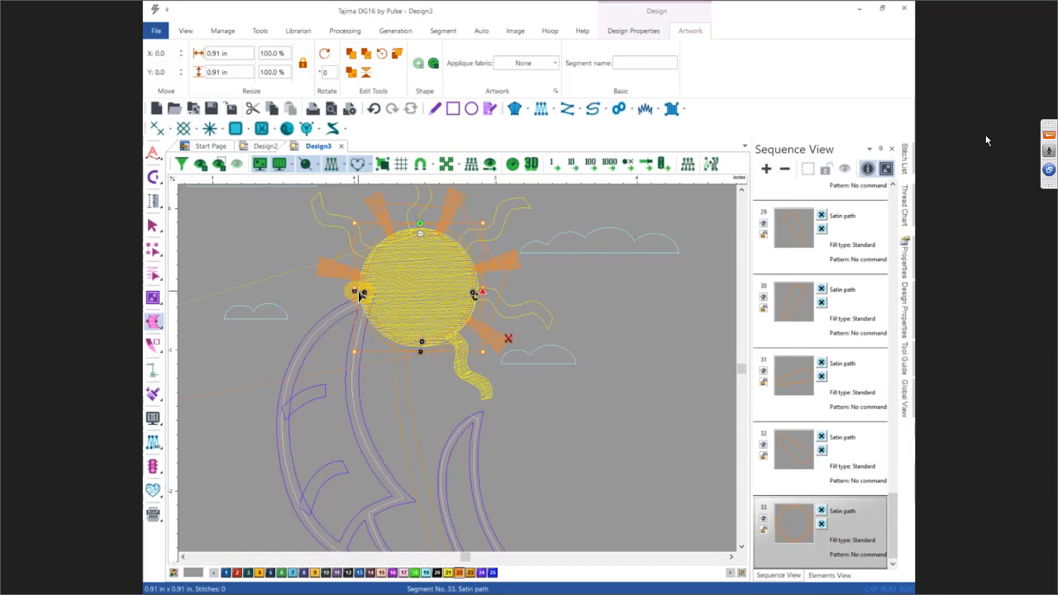
pyautogui.press('Return')
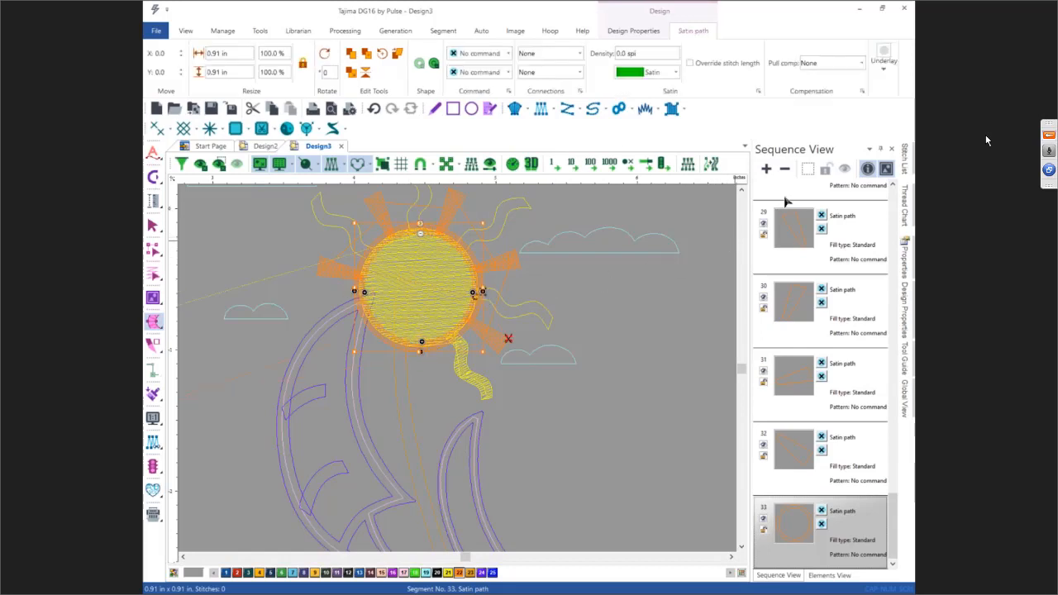
# Step: Merge all the sun's ray and border satin segments into a single segment
pyautogui.click(784, 168)
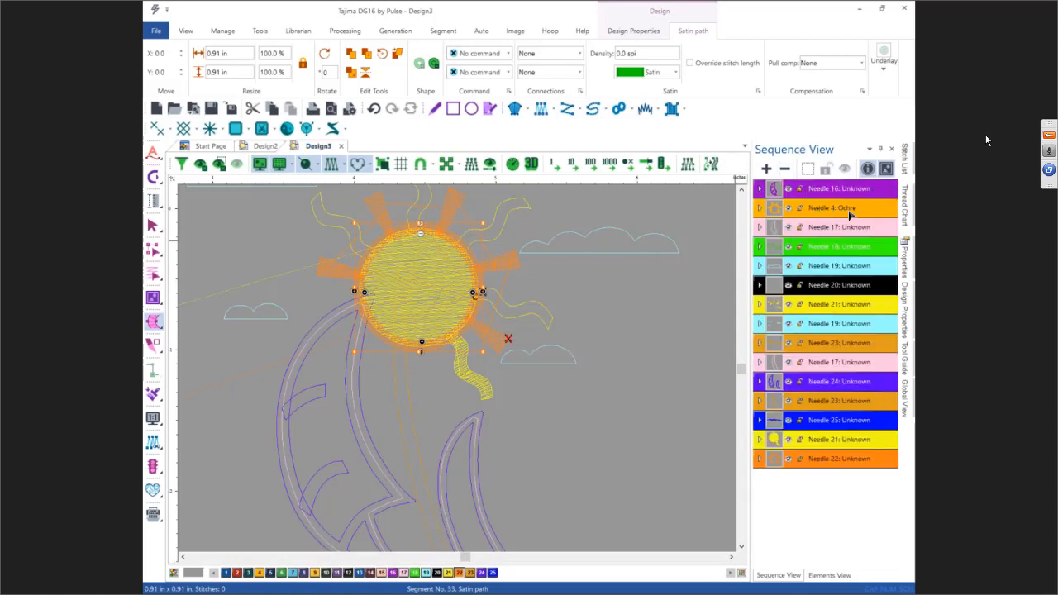
pyautogui.click(844, 465)
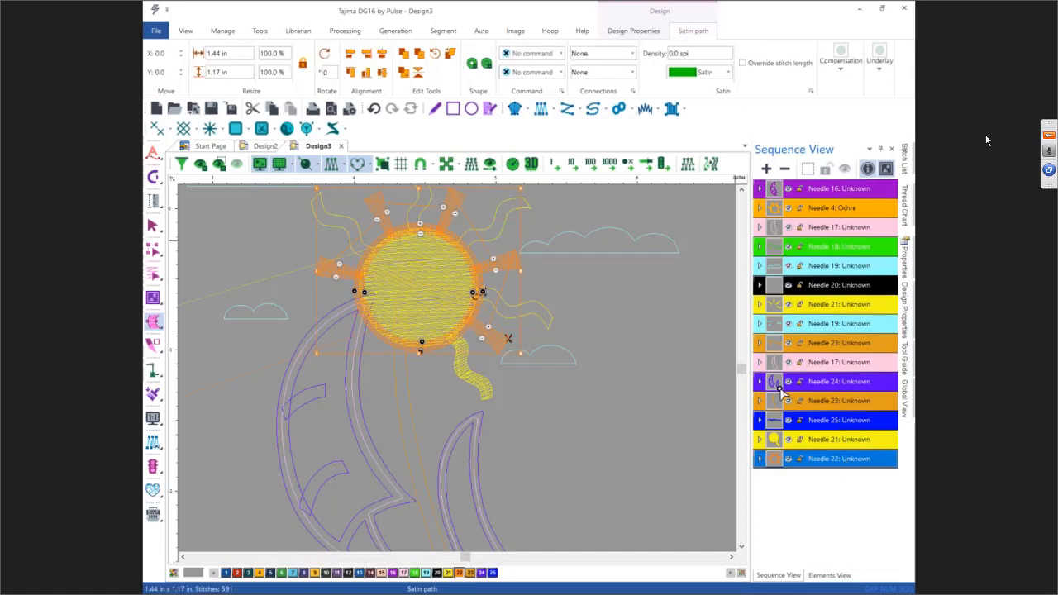
pyautogui.click(471, 64)
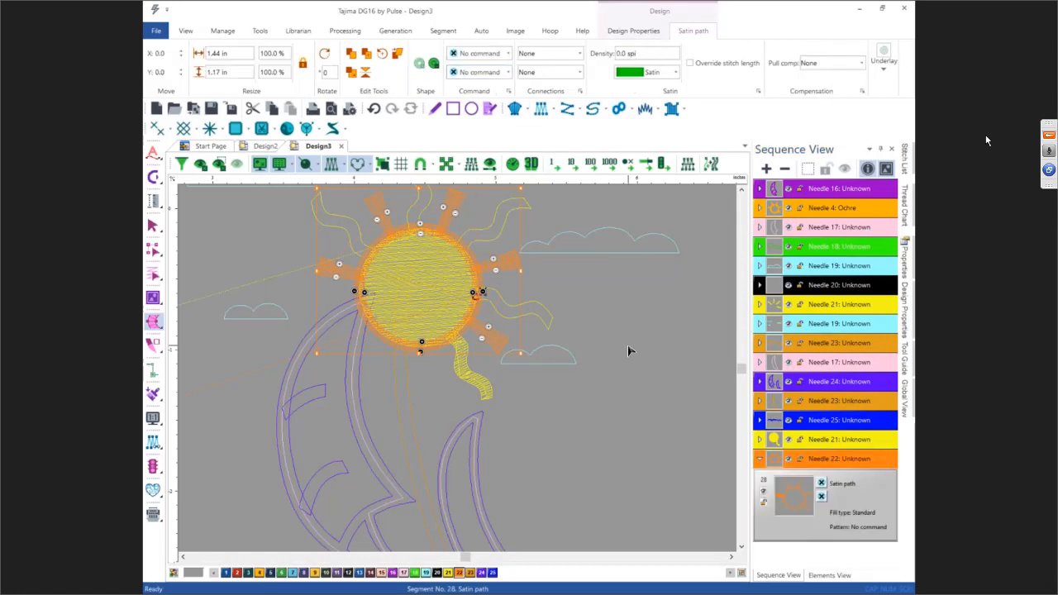
pyautogui.press('Escape')
pyautogui.press('Escape')
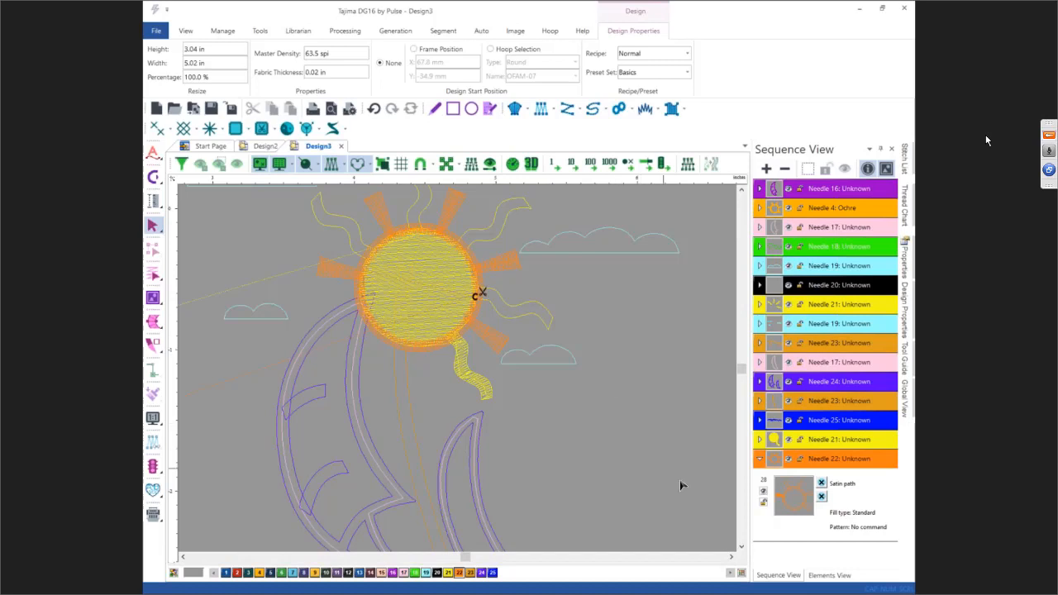
# Step: Convert the left sail's outline artwork into a satin path segment
pyautogui.click(741, 547)
pyautogui.click(742, 547)
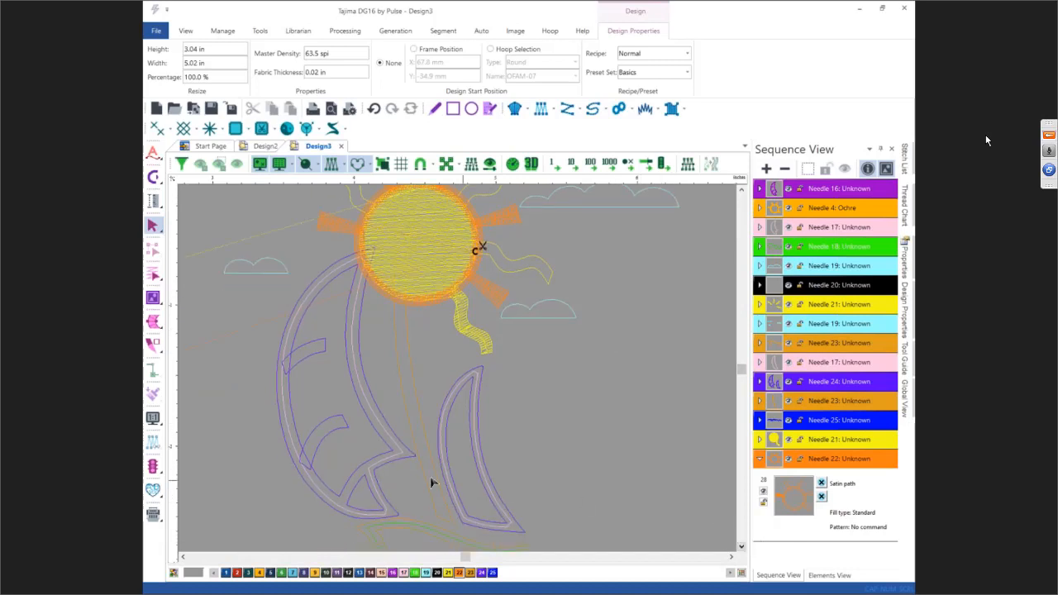
pyautogui.click(351, 482)
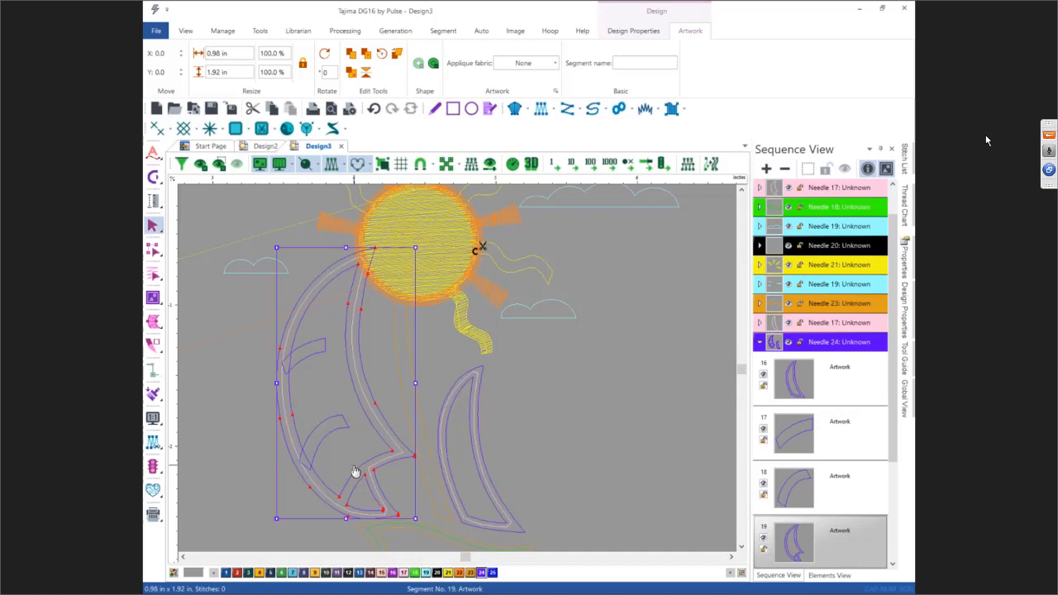
pyautogui.rightClick(353, 471)
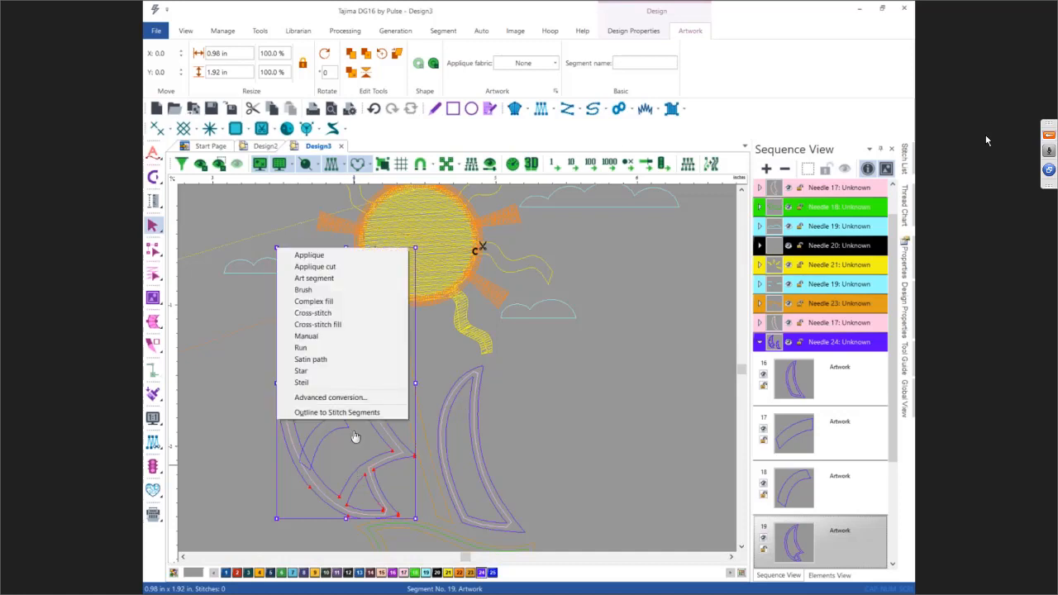
pyautogui.click(348, 361)
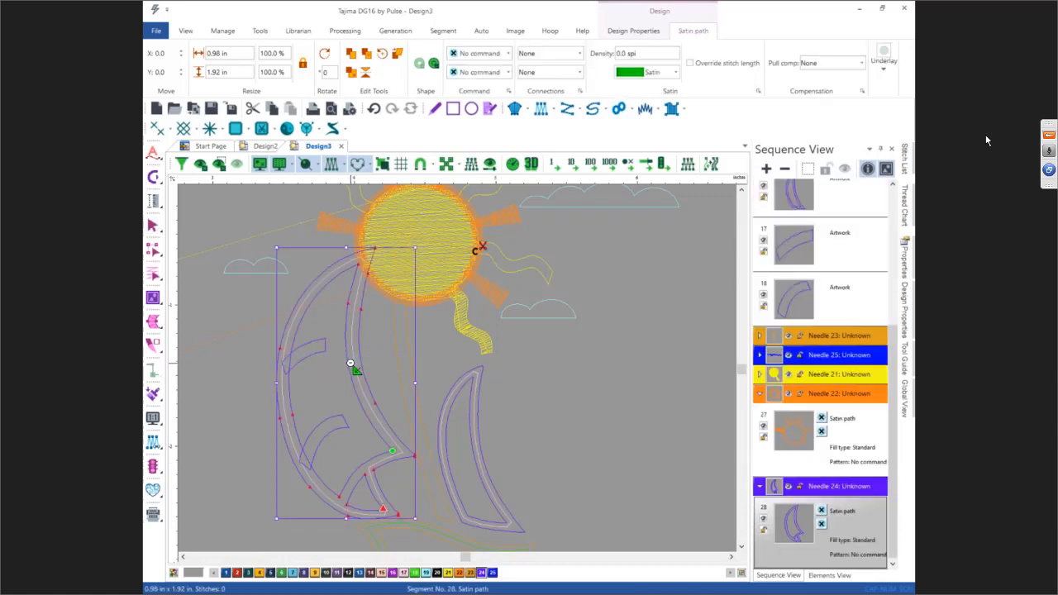
# Step: Apply Auto Breakup to the left sail's satin path
pyautogui.rightClick(338, 376)
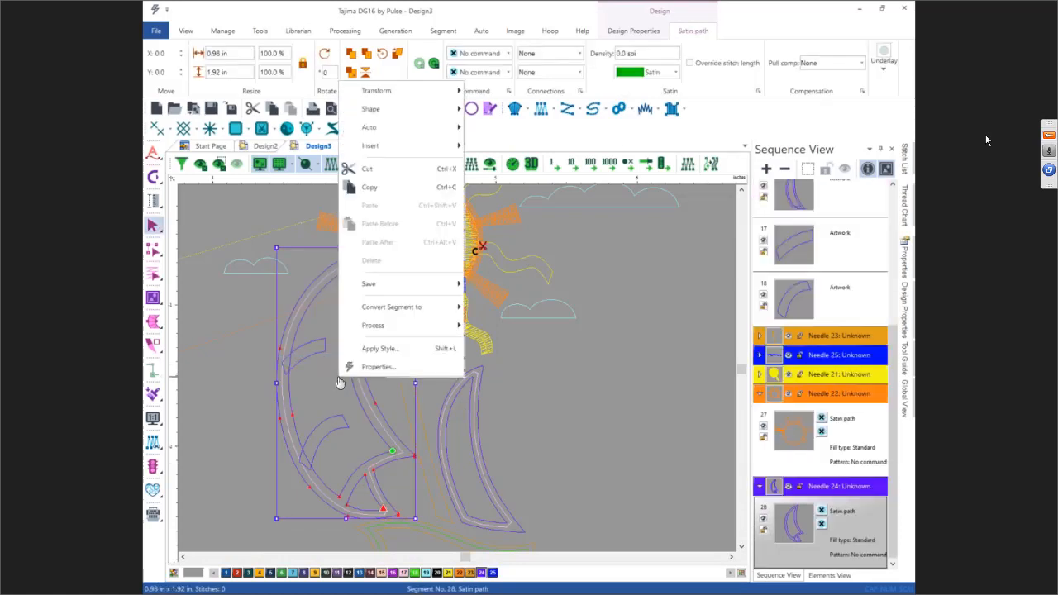
pyautogui.moveTo(368, 131)
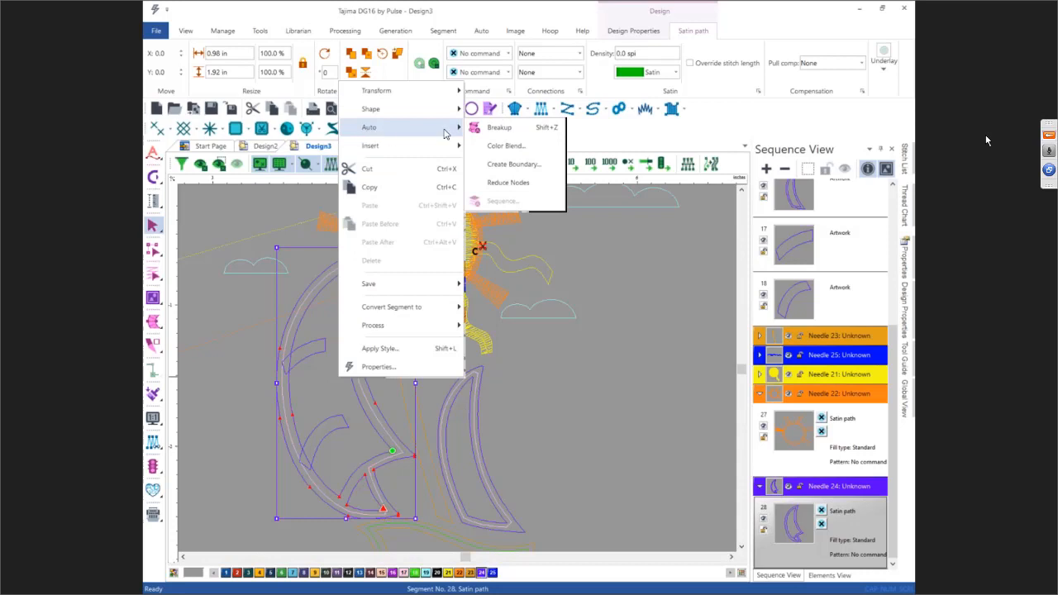
pyautogui.click(482, 127)
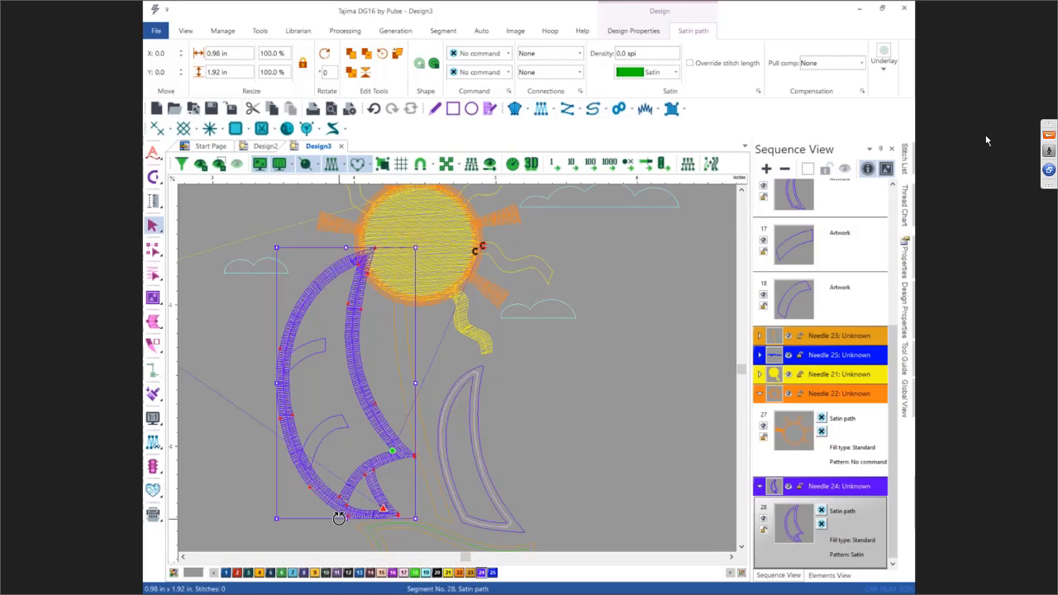
# Step: Convert the small upper stripe inside the left sail into a satin path segment
pyautogui.click(312, 361)
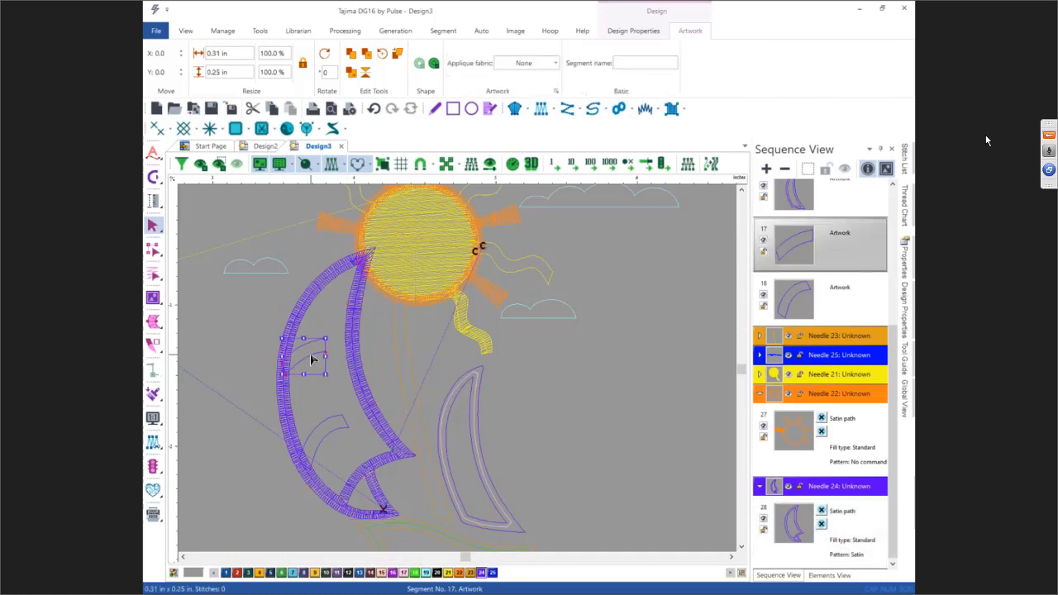
pyautogui.press('i')
pyautogui.click(311, 341)
pyautogui.click(313, 353)
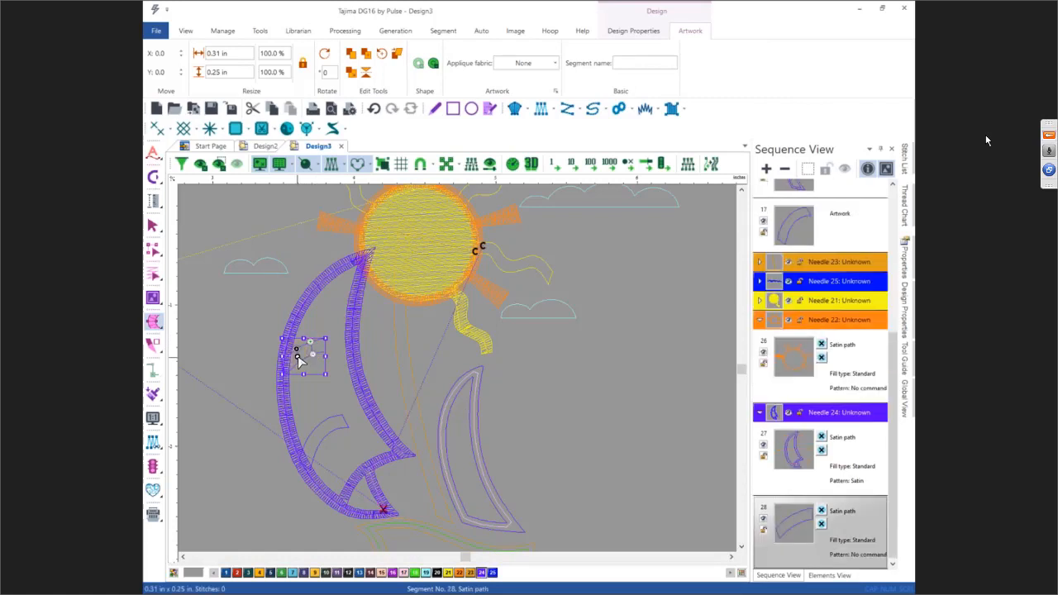
pyautogui.press('Escape')
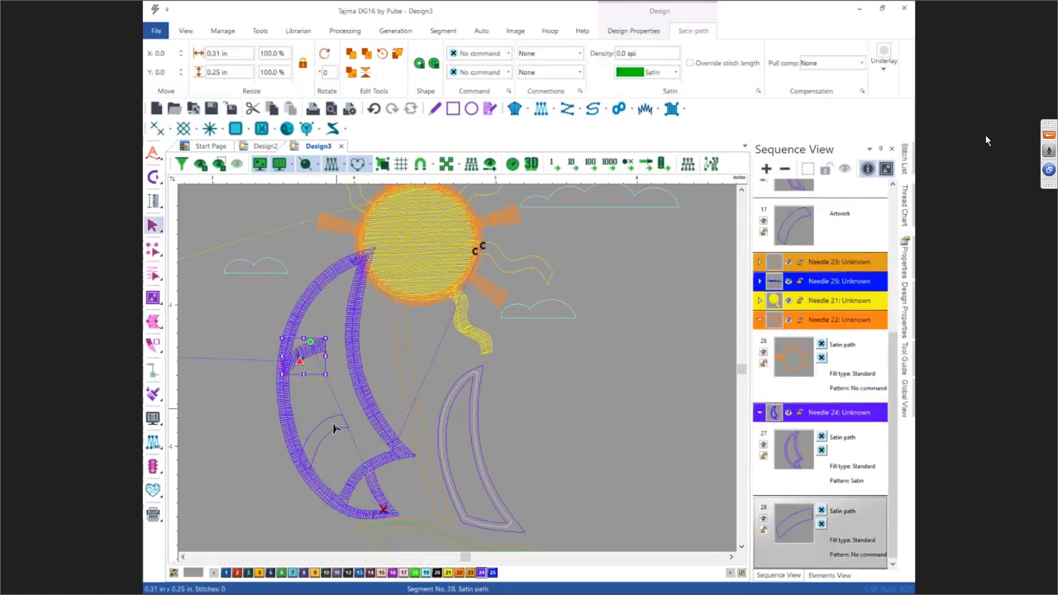
# Step: Convert the lower curved stripe inside the left sail into a satin path segment
pyautogui.click(332, 422)
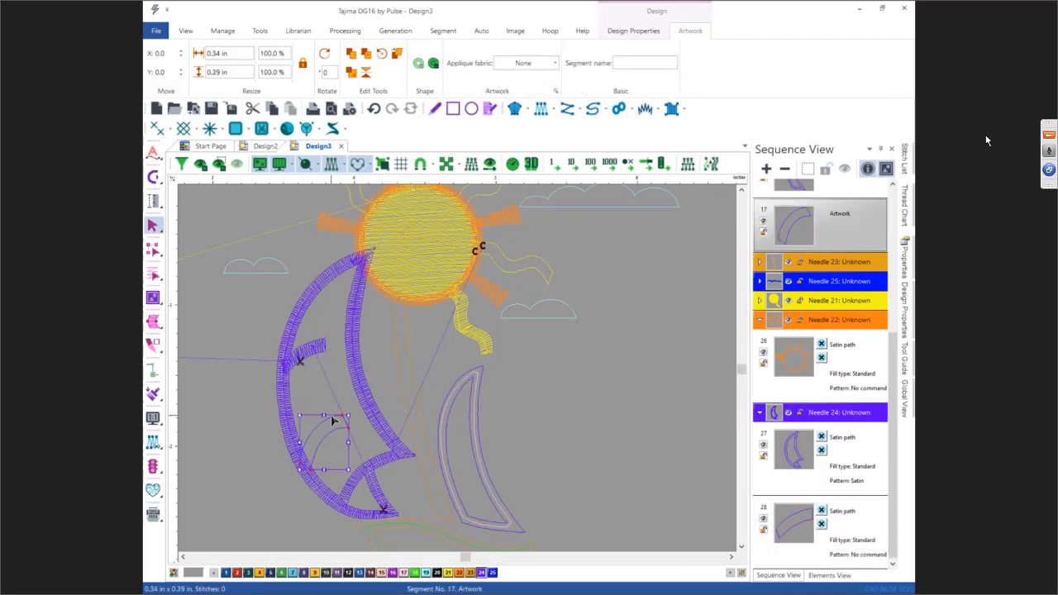
pyautogui.rightClick(333, 422)
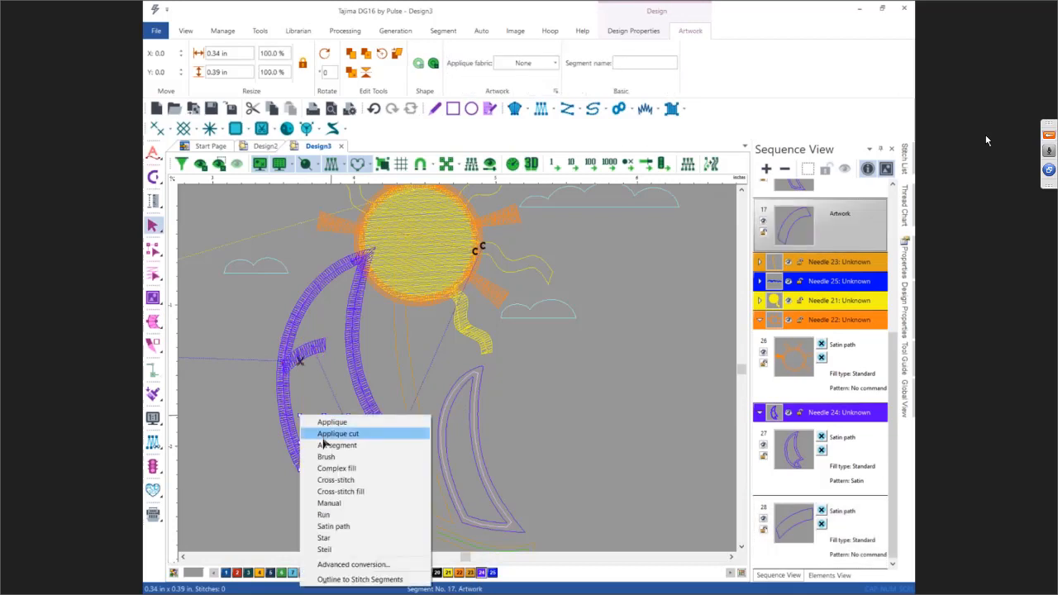
pyautogui.click(331, 526)
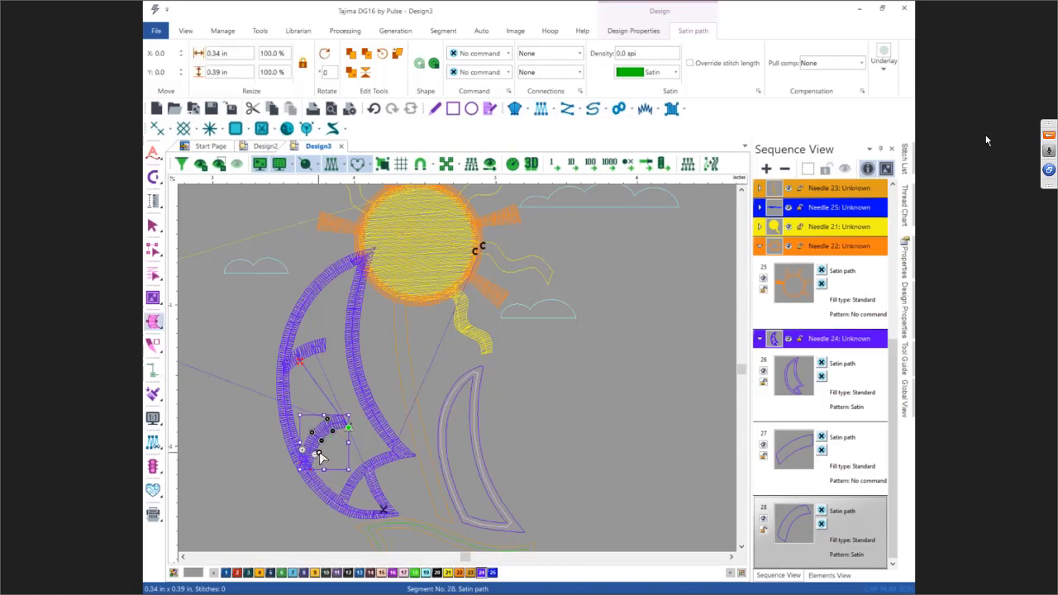
pyautogui.rightClick(318, 455)
pyautogui.click(332, 474)
pyautogui.press('Escape')
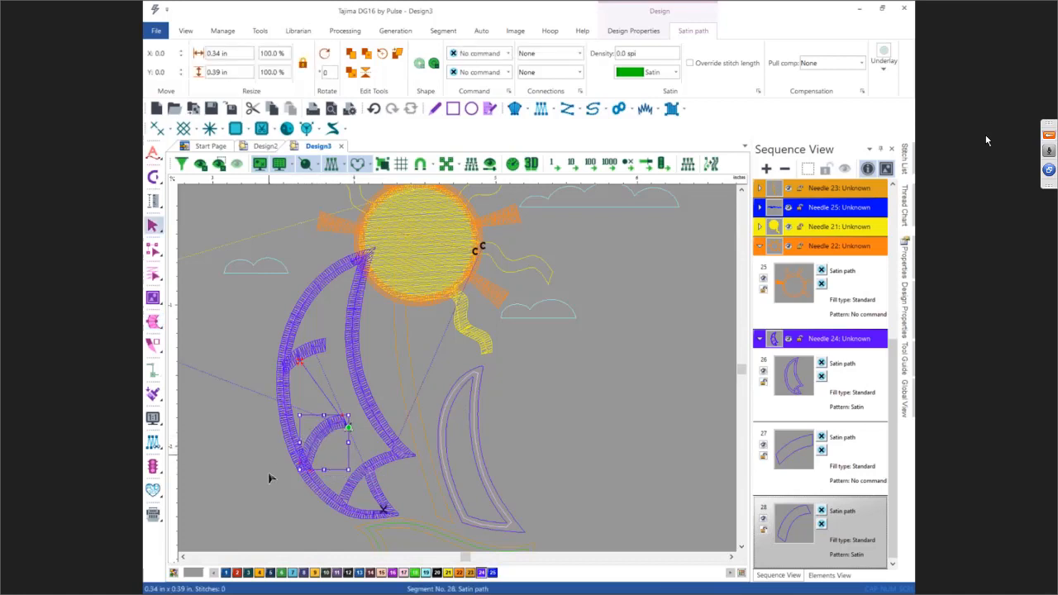
# Step: Select the left sail's satin path segments and enable Automatic overlap for them
pyautogui.moveTo(256, 357); pyautogui.dragTo(361, 514)
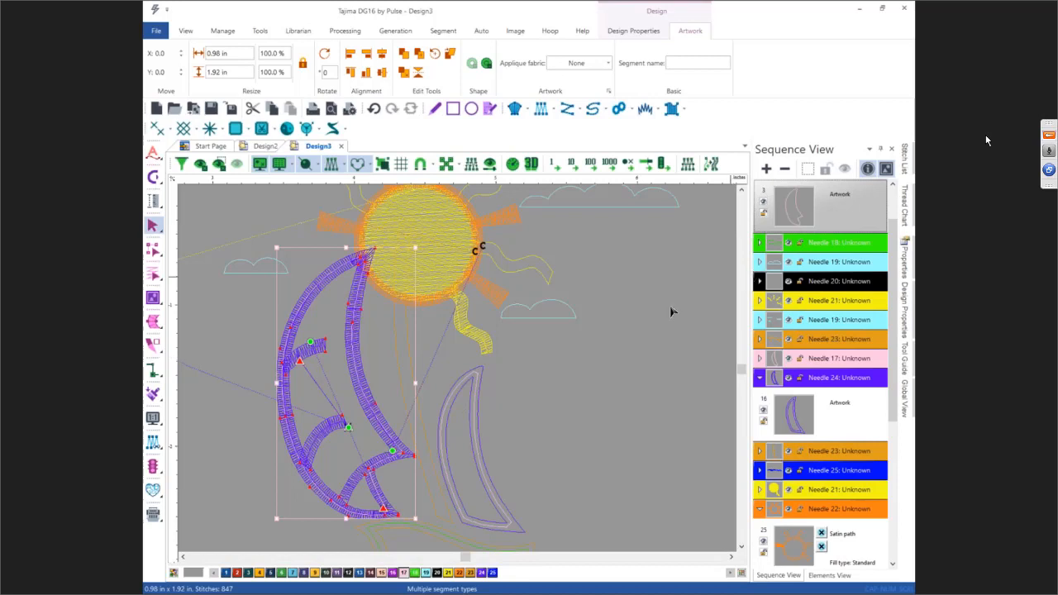
pyautogui.click(604, 350)
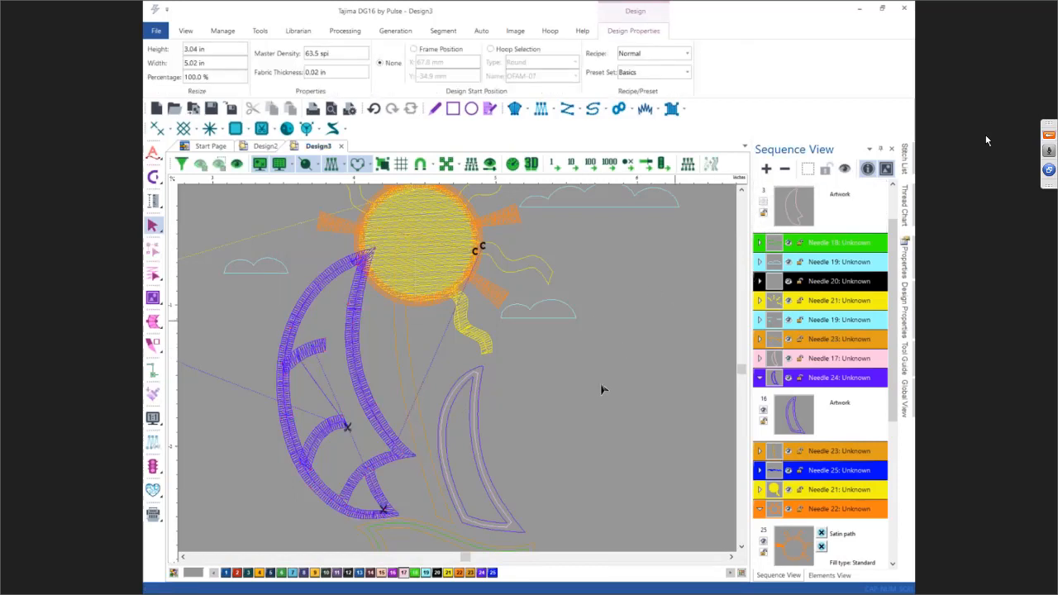
pyautogui.moveTo(266, 345); pyautogui.dragTo(378, 511)
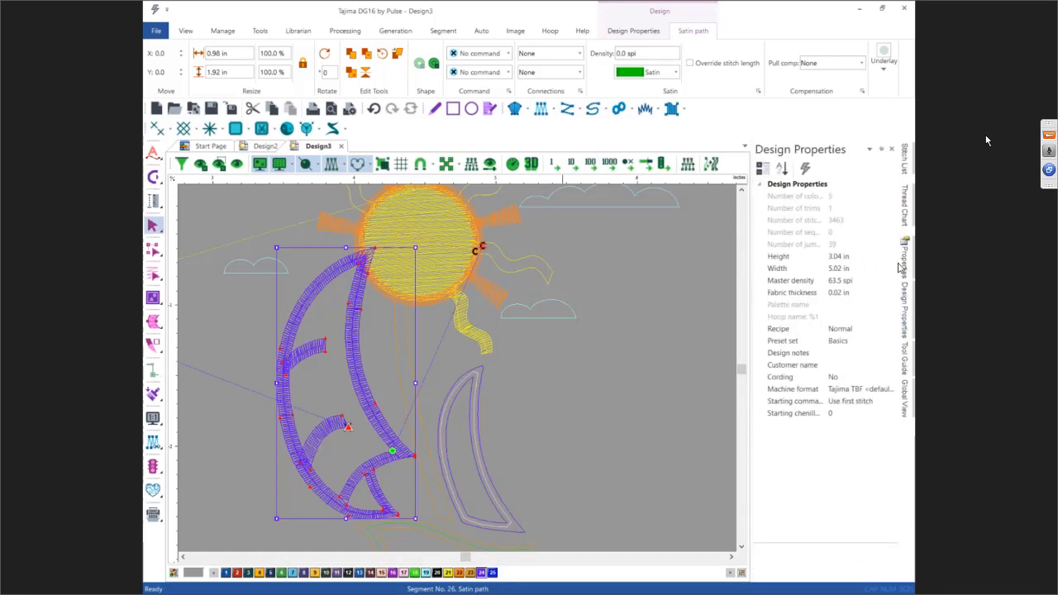
pyautogui.moveTo(905, 263)
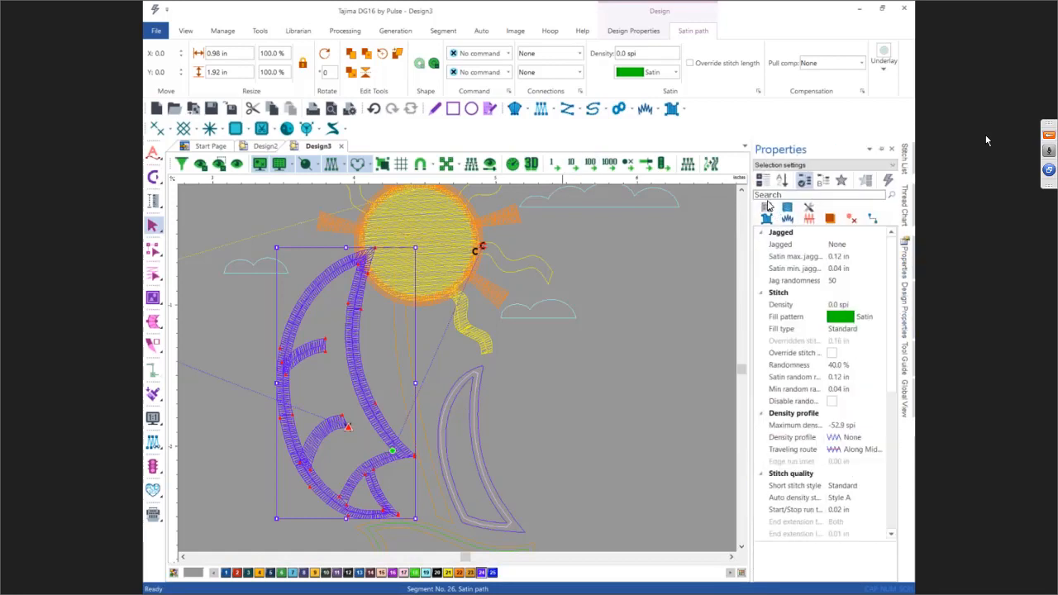
pyautogui.scroll(-5, 833, 246)
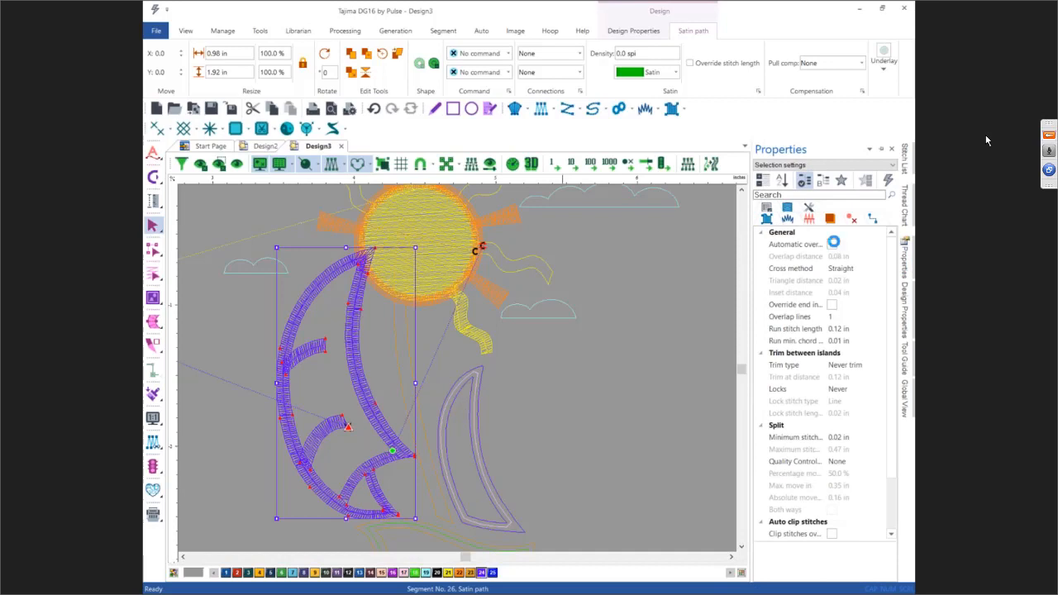
pyautogui.click(833, 245)
pyautogui.click(832, 245)
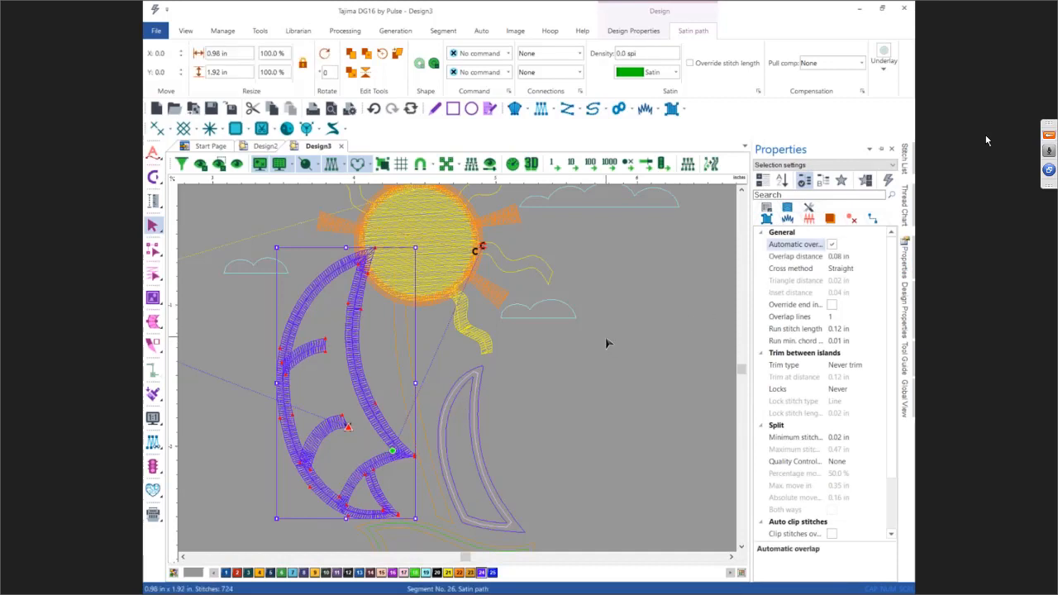
pyautogui.click(576, 378)
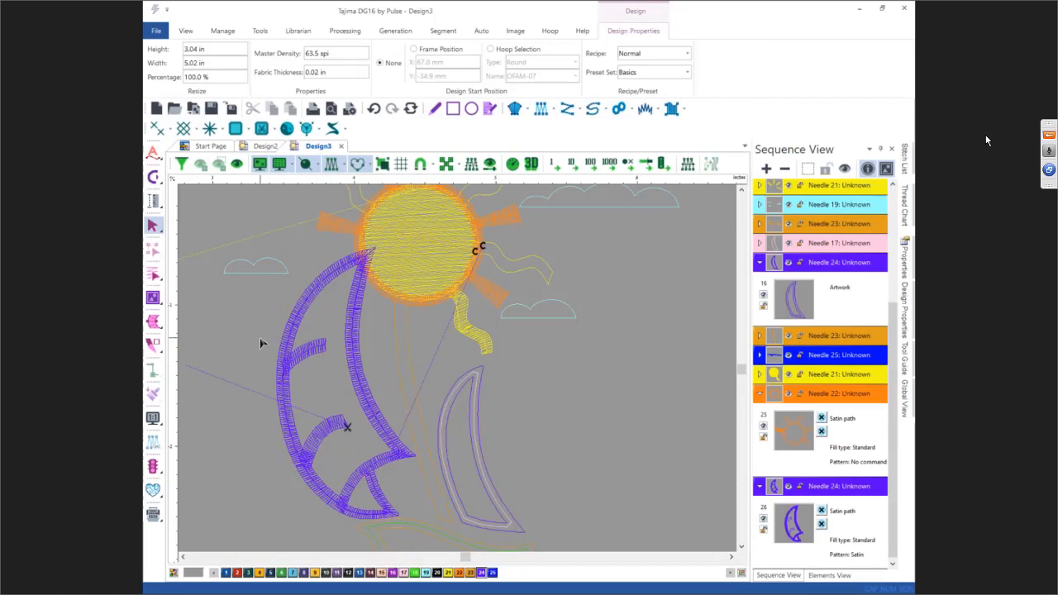
# Step: Convert the upper left cloud outline artwork into a satin path segment
pyautogui.press('1')
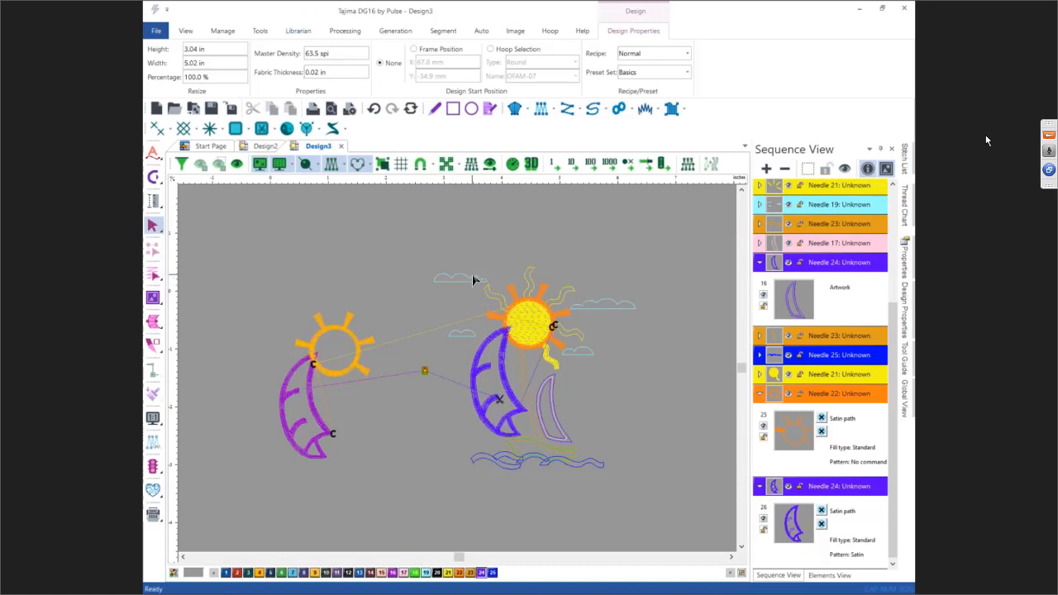
pyautogui.scroll(2, 472, 279)
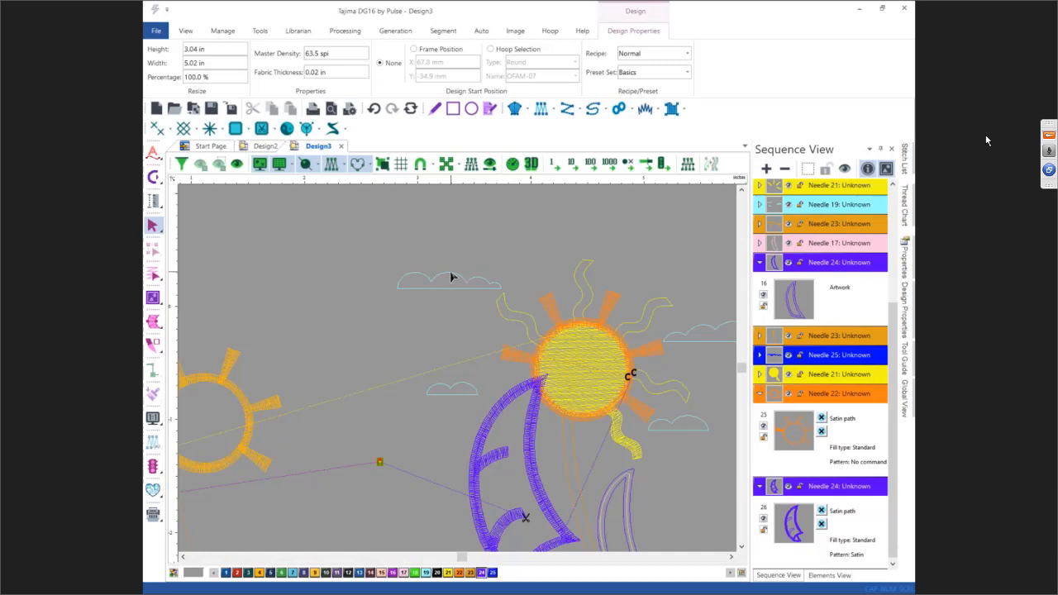
pyautogui.click(451, 277)
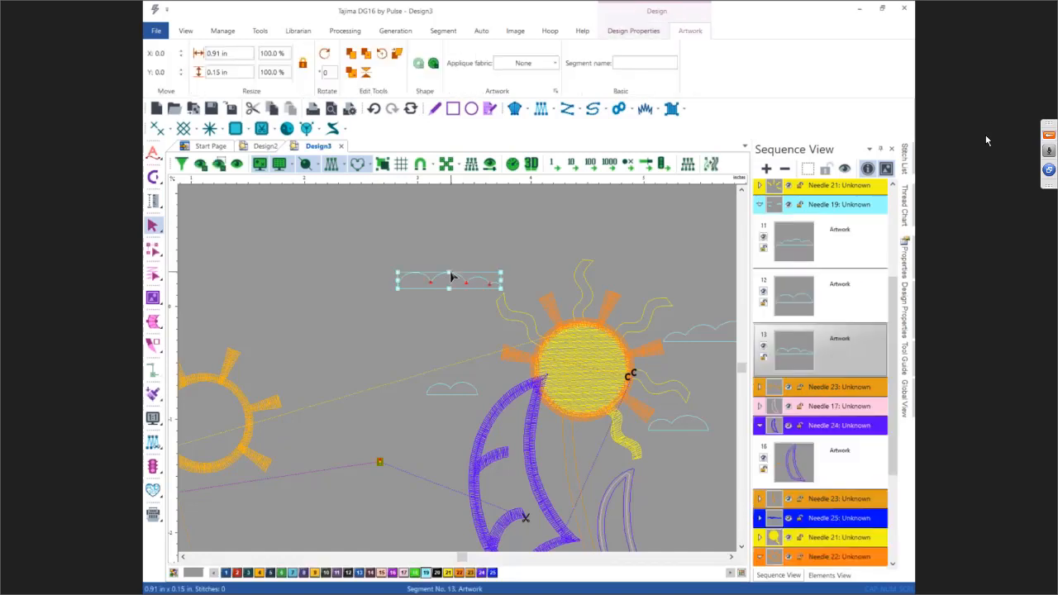
pyautogui.press('space')
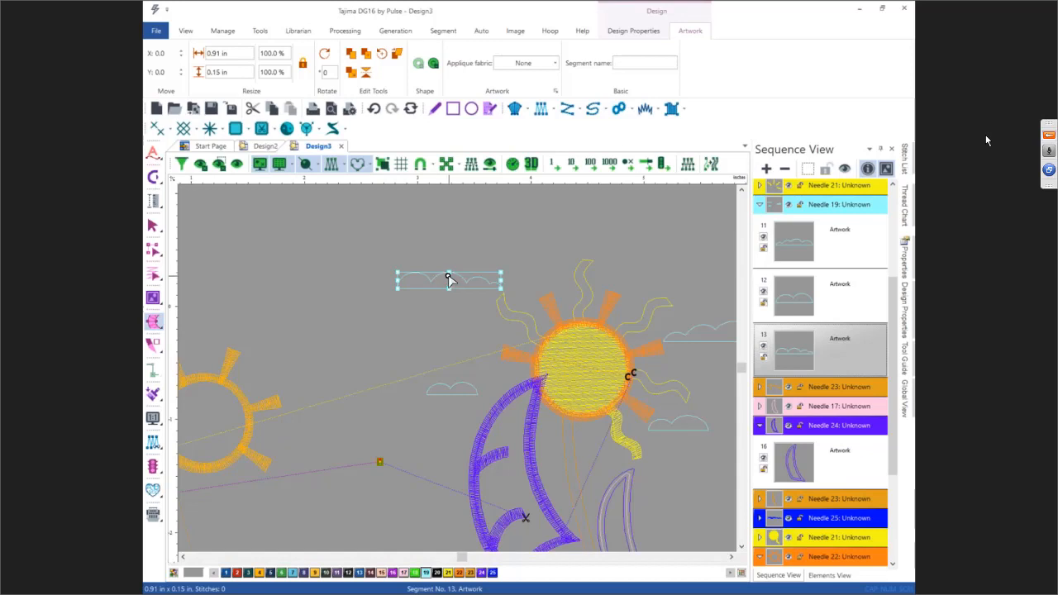
pyautogui.click(449, 290)
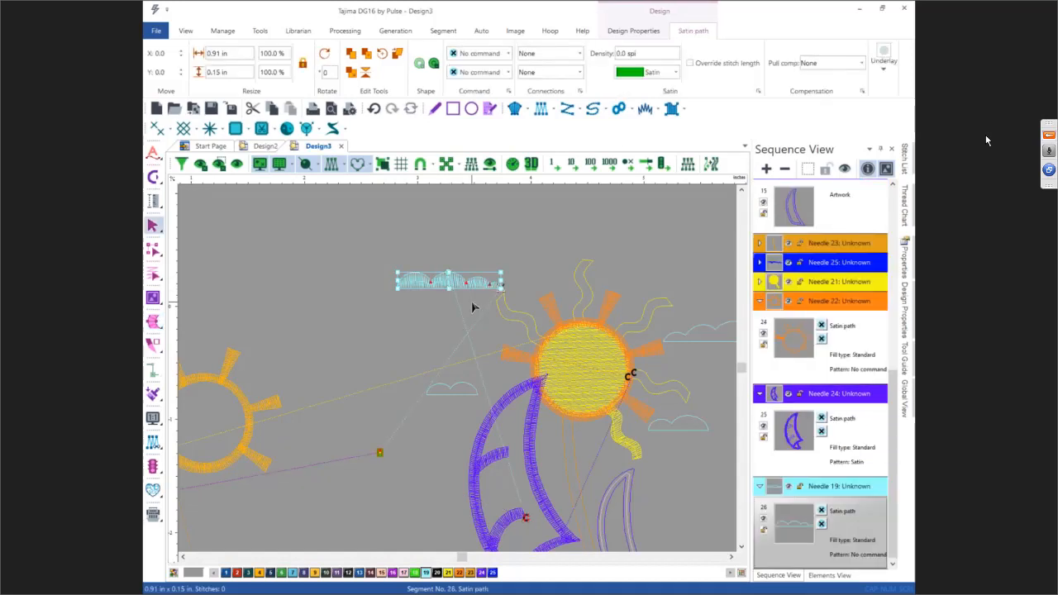
# Step: Set the cloud satin path's fill type to Contour
pyautogui.press('0')
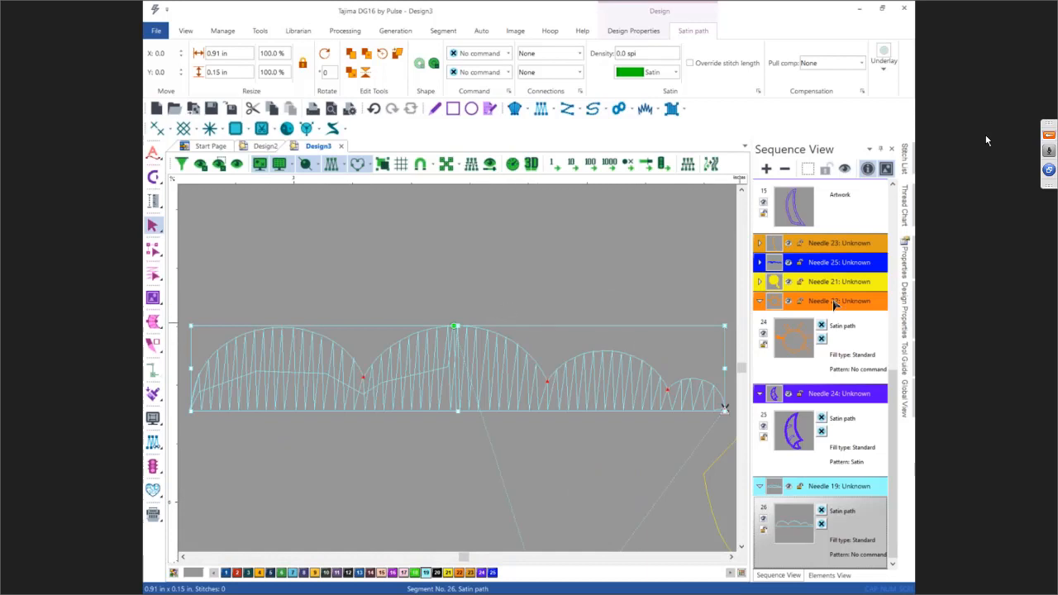
pyautogui.click(907, 261)
pyautogui.click(855, 330)
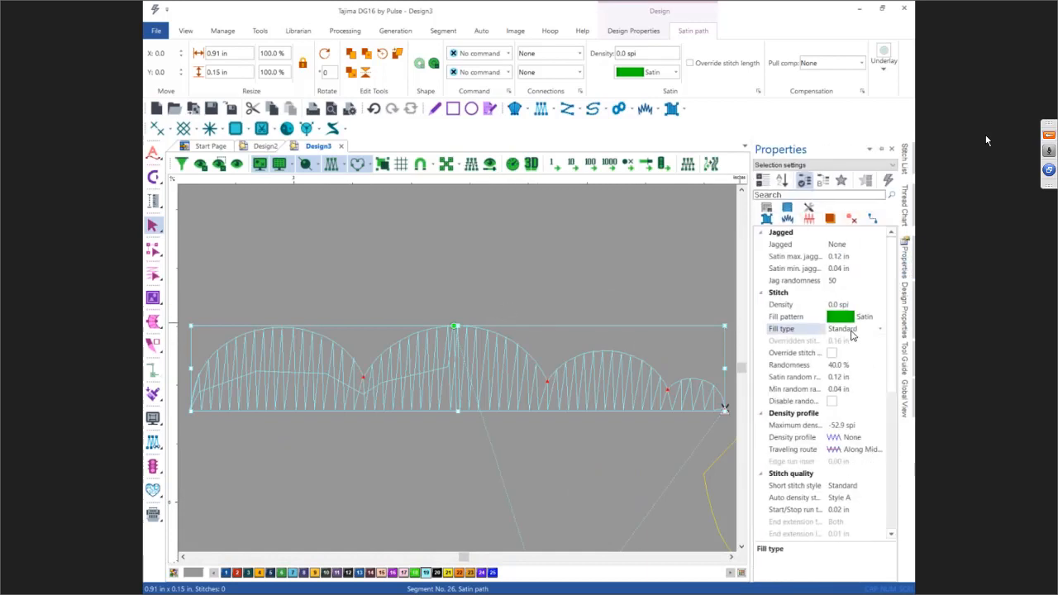
pyautogui.click(878, 328)
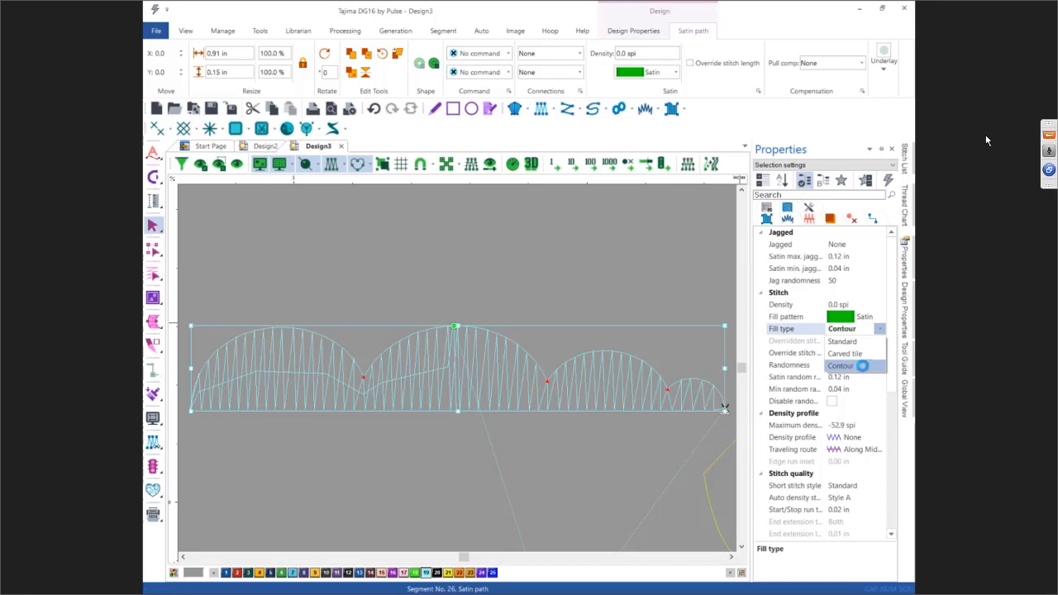
pyautogui.click(863, 370)
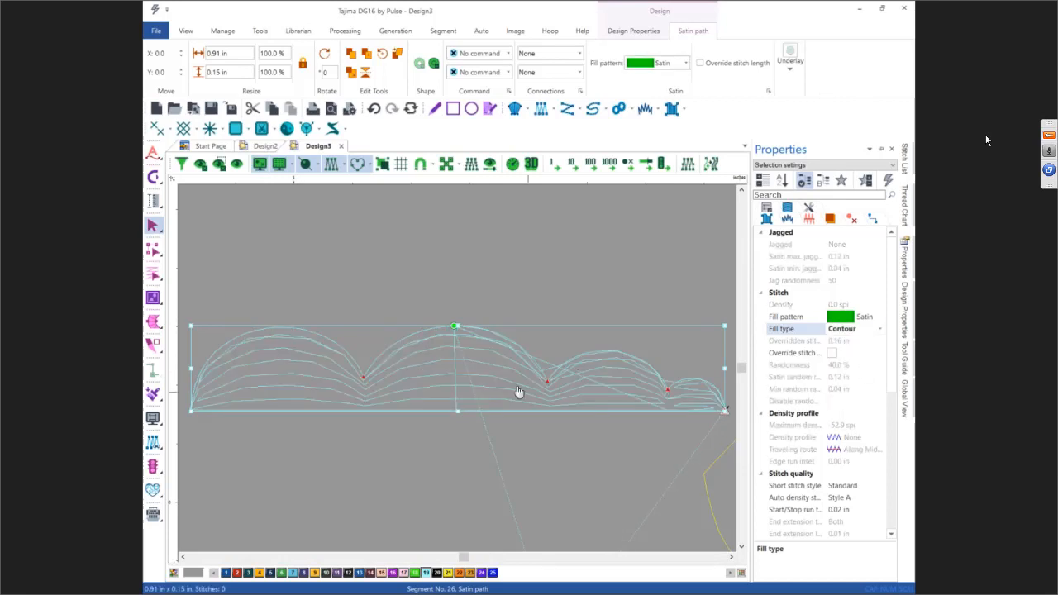
pyautogui.click(438, 259)
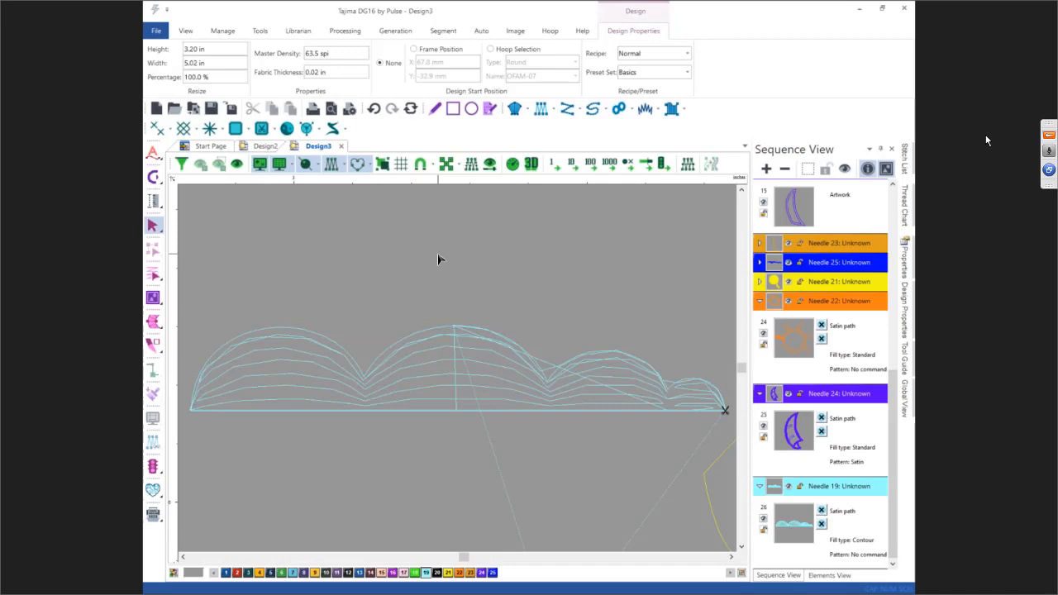
# Step: Preview the stitched cloud and sun in 3D view
pyautogui.scroll(-5, 438, 259)
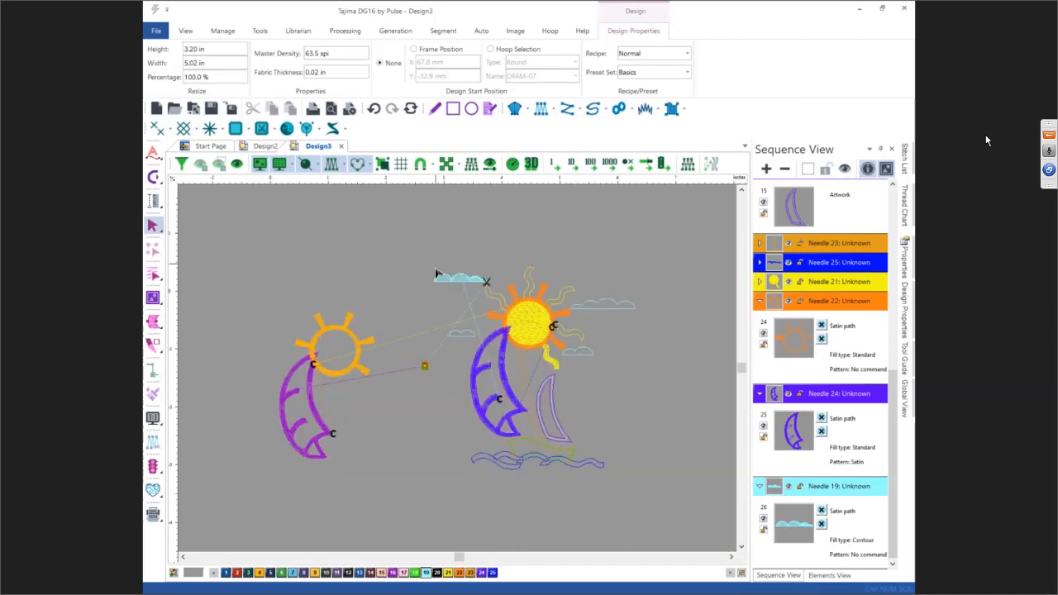
pyautogui.click(531, 164)
pyautogui.scroll(2, 477, 274)
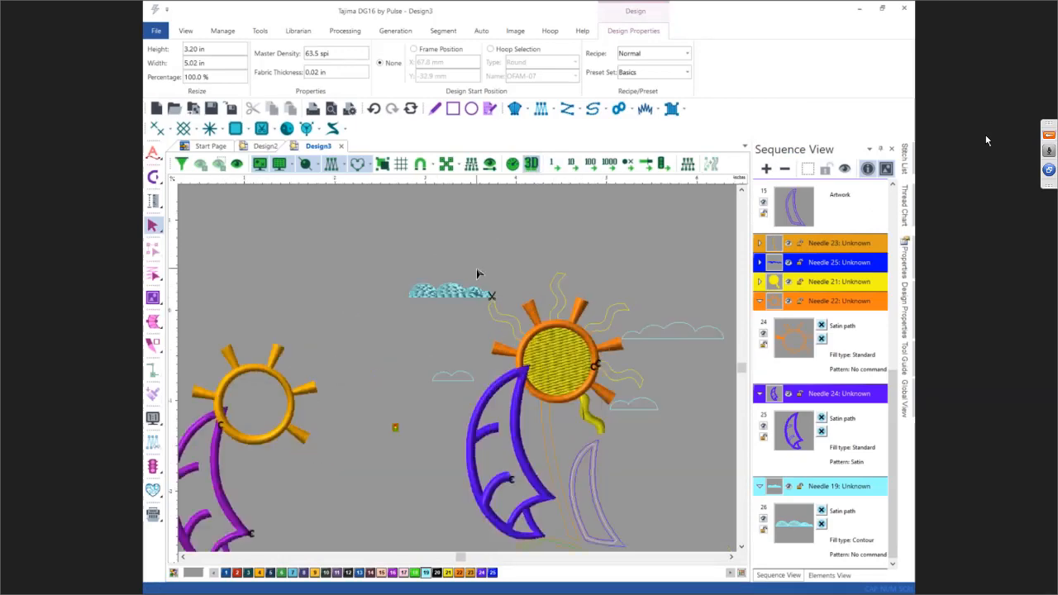
pyautogui.scroll(2, 455, 334)
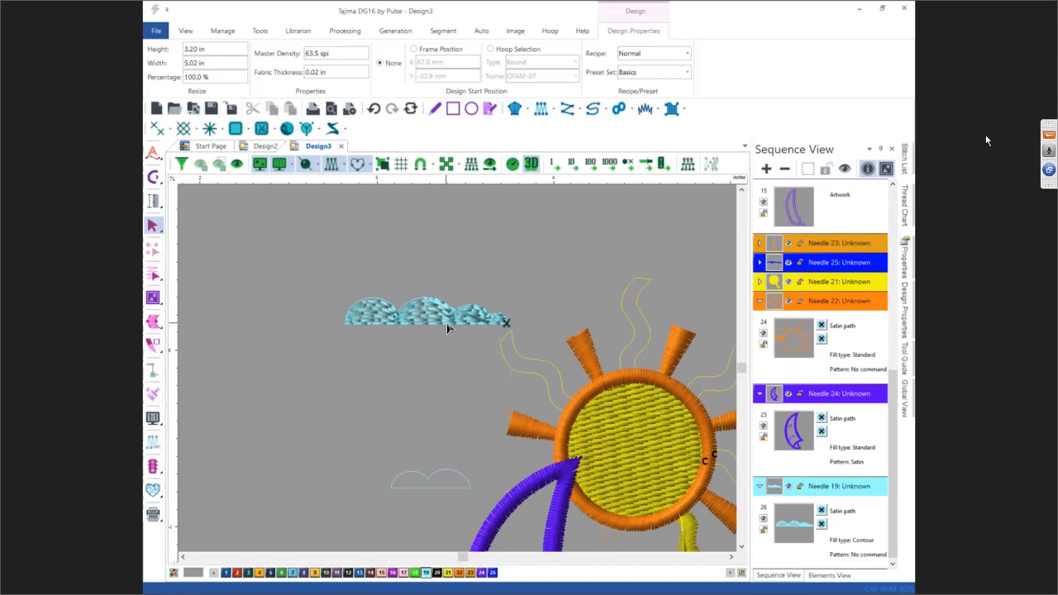
pyautogui.scroll(-2, 446, 329)
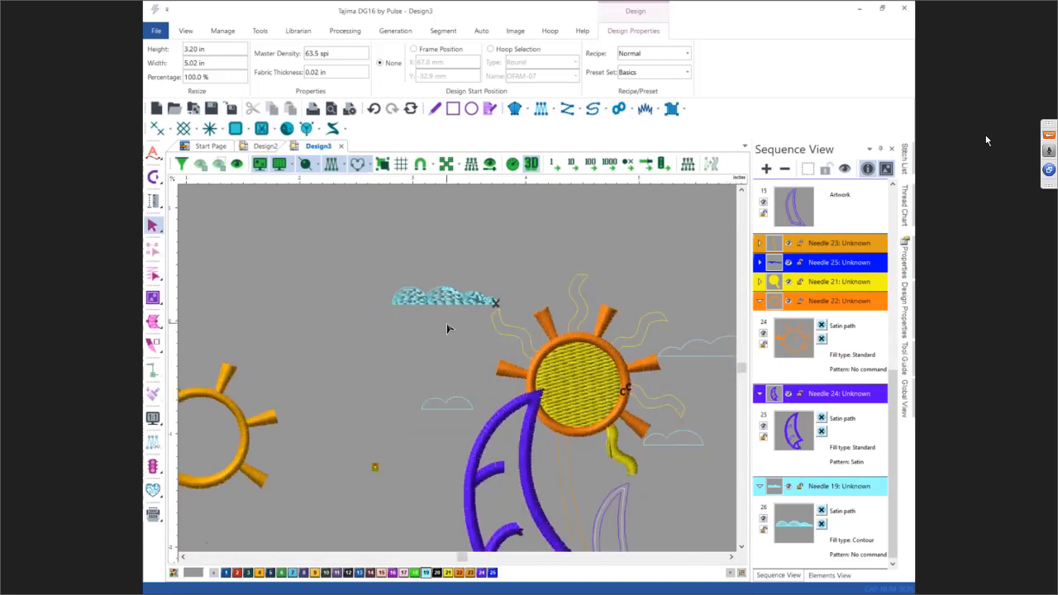
pyautogui.scroll(-1, 448, 324)
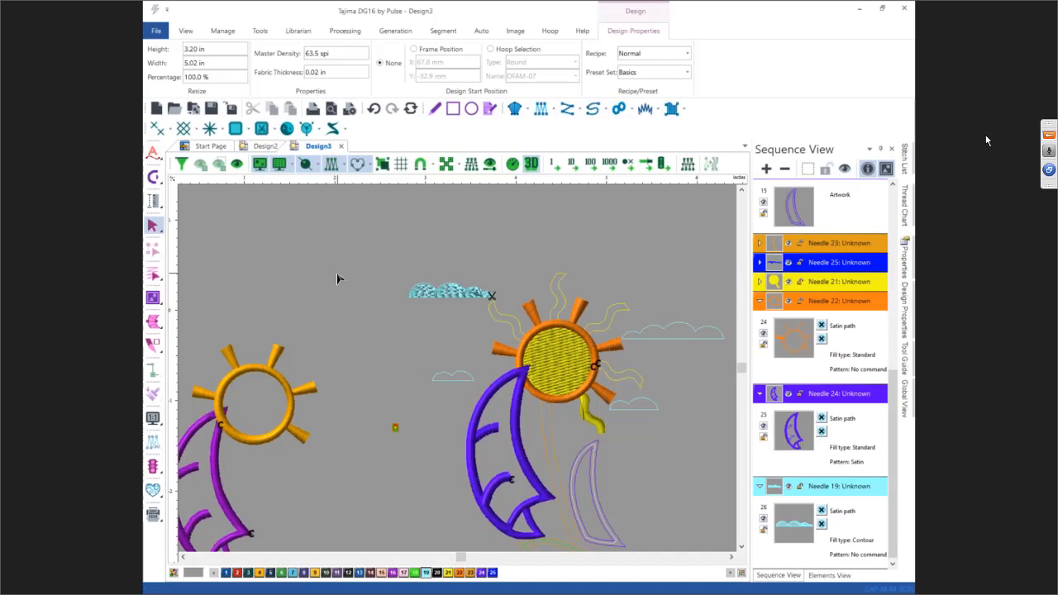
pyautogui.press('0')
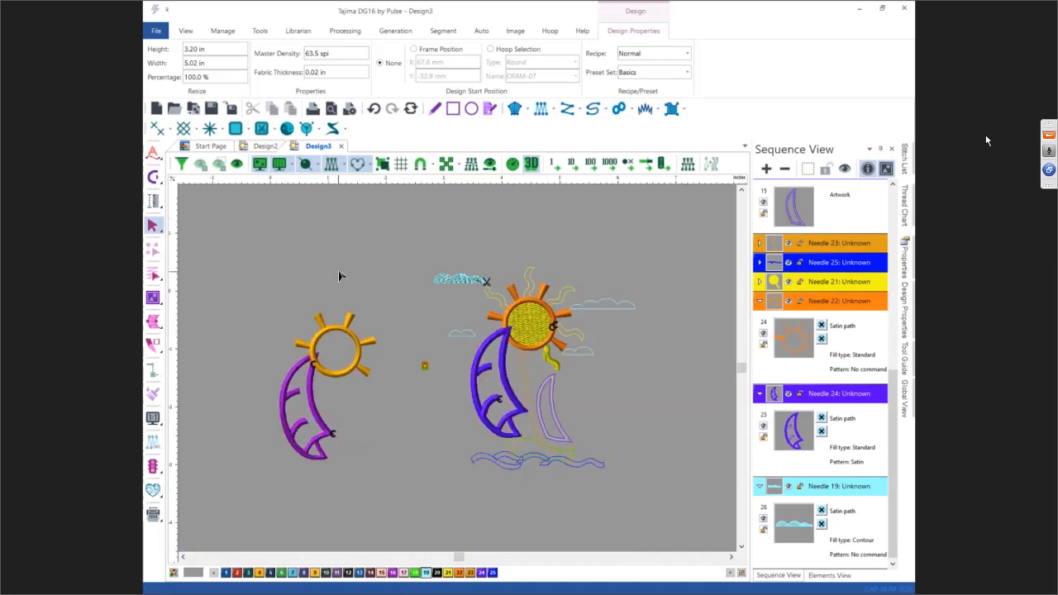
# Step: Insert a Star 01 symbol about 0.57 in wide above and left of the left sun
pyautogui.click(286, 130)
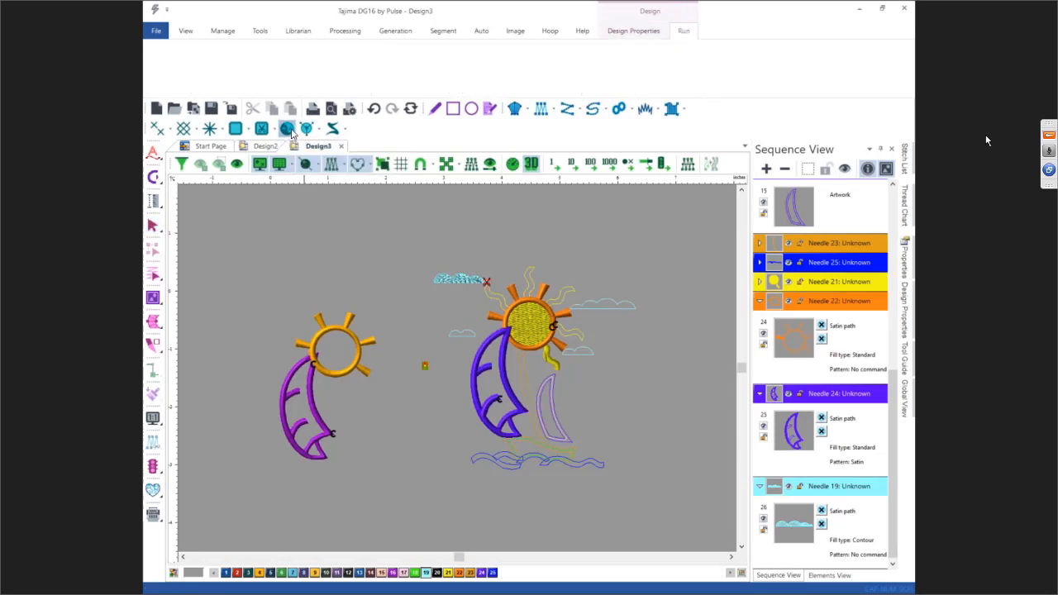
pyautogui.click(881, 149)
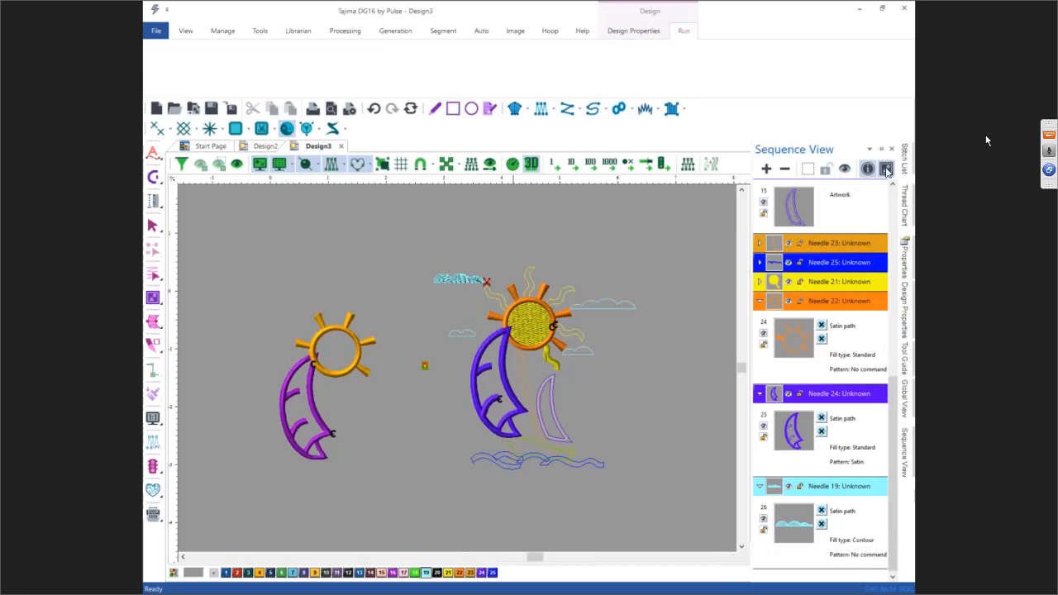
pyautogui.click(906, 254)
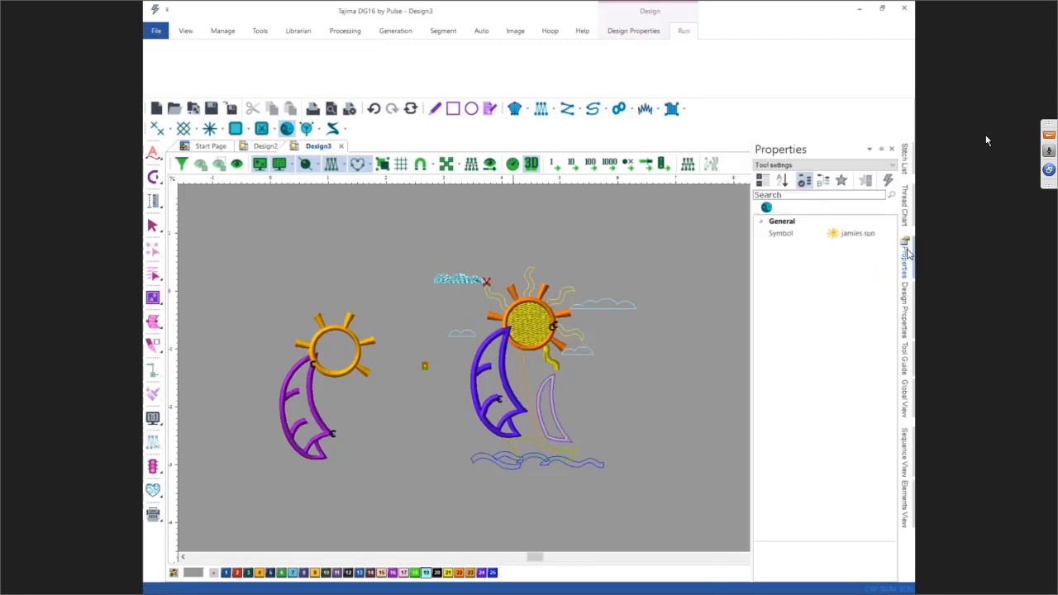
pyautogui.click(880, 148)
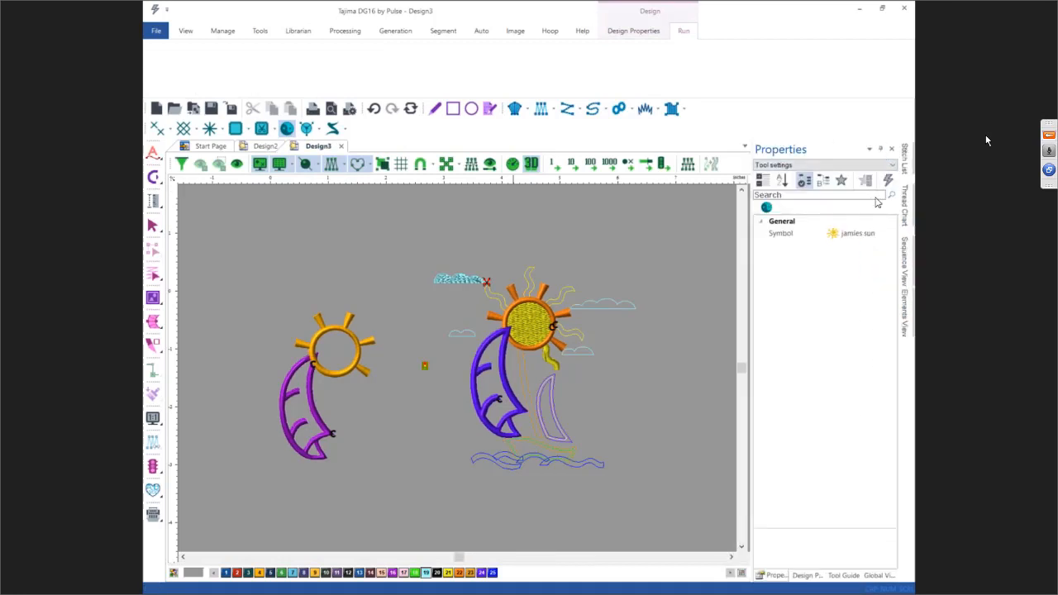
pyautogui.click(846, 239)
pyautogui.click(890, 233)
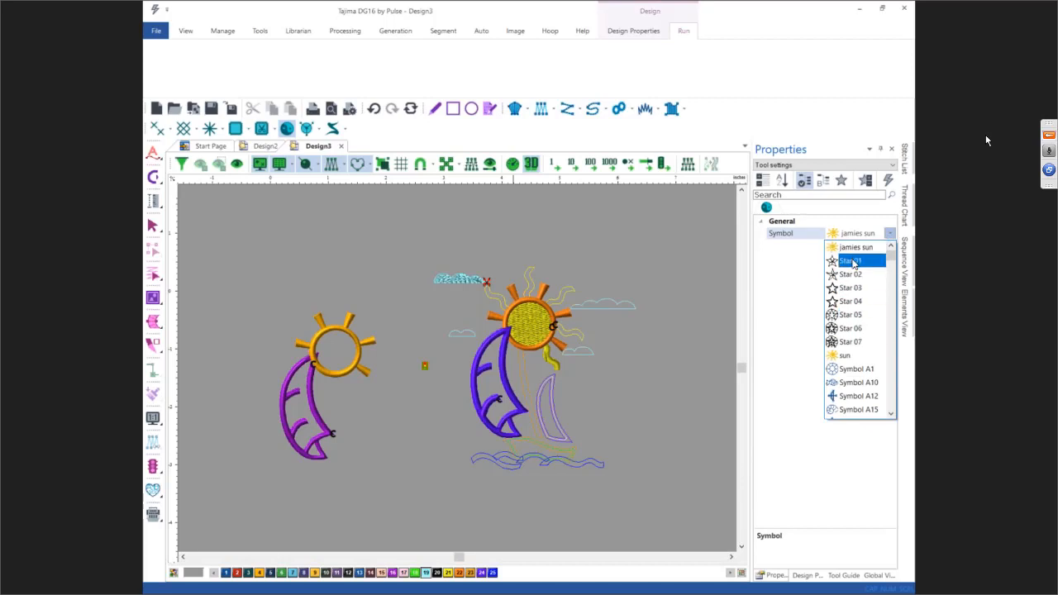
pyautogui.click(854, 263)
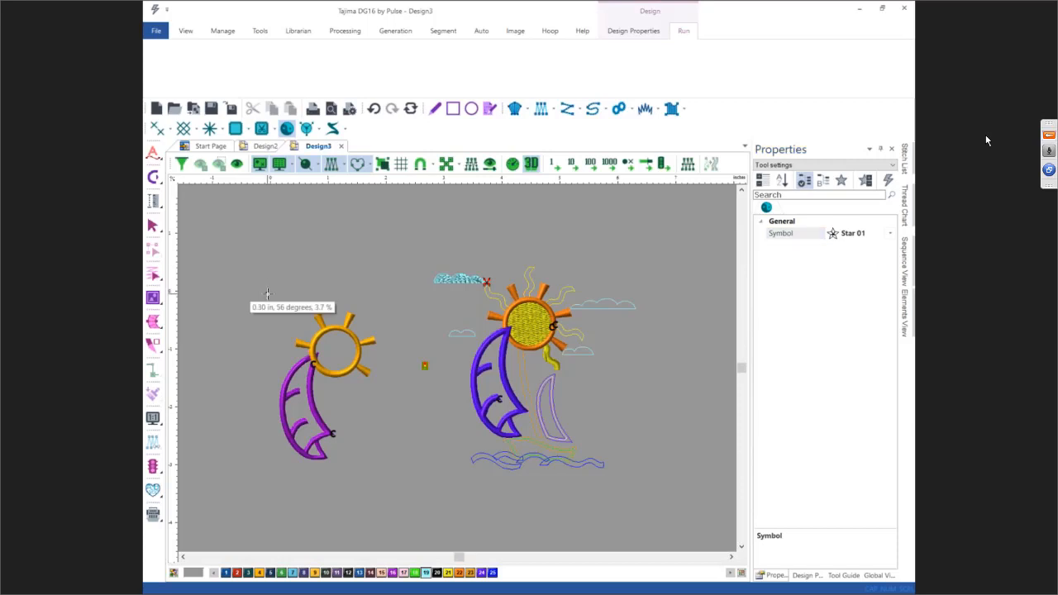
pyautogui.moveTo(275, 306)
pyautogui.mouseDown()
pyautogui.moveTo(272, 319)
pyautogui.moveTo(289, 317)
pyautogui.mouseUp()
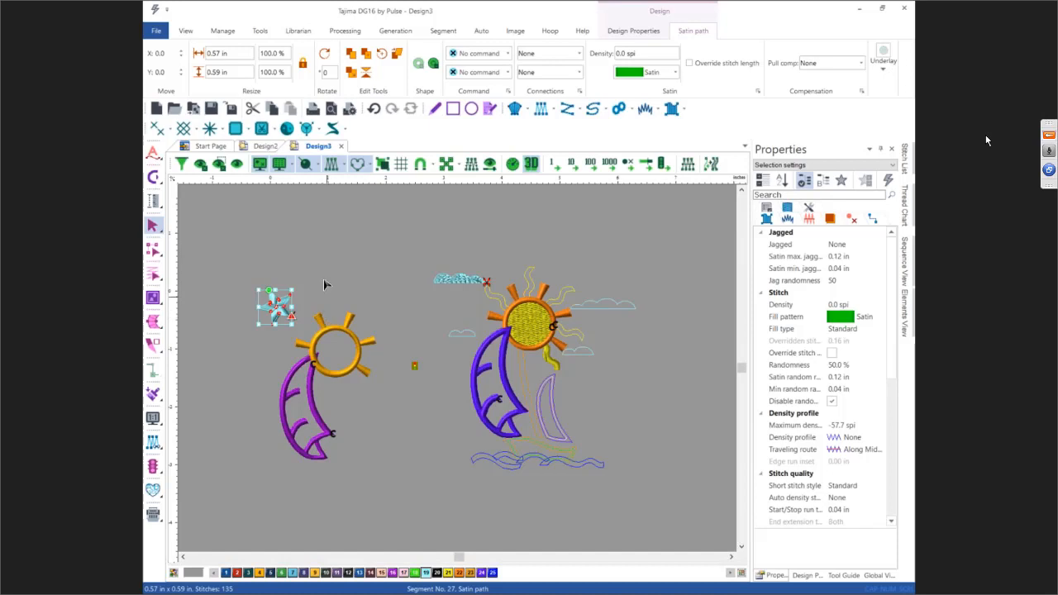
# Step: In Design2, save the circular arrow run segment as a new symbol named arrow sun, with a vertical baseline
pyautogui.click(268, 146)
pyautogui.scroll(3, 455, 303)
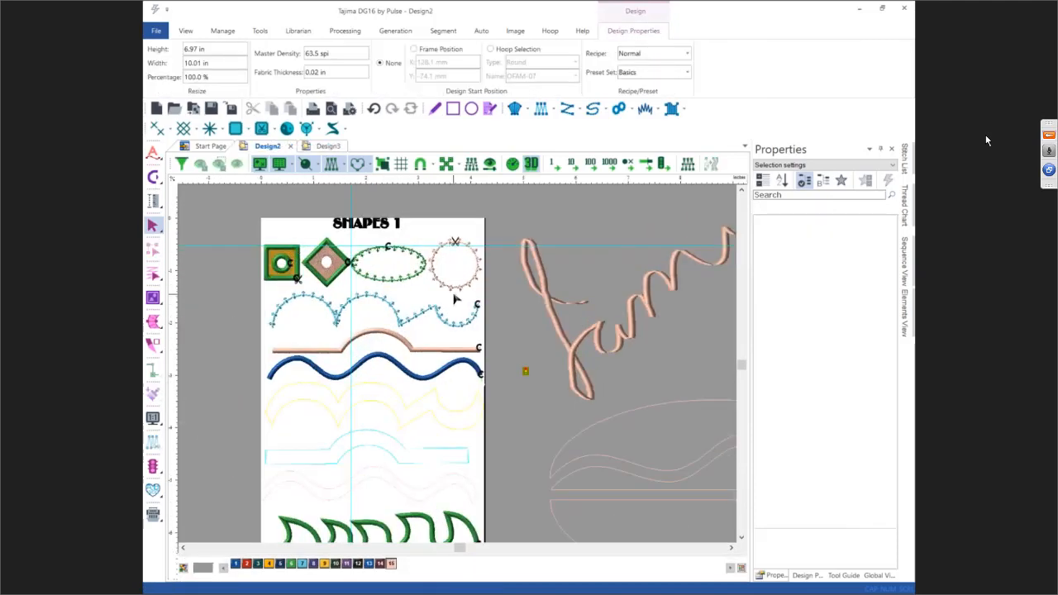
pyautogui.click(453, 286)
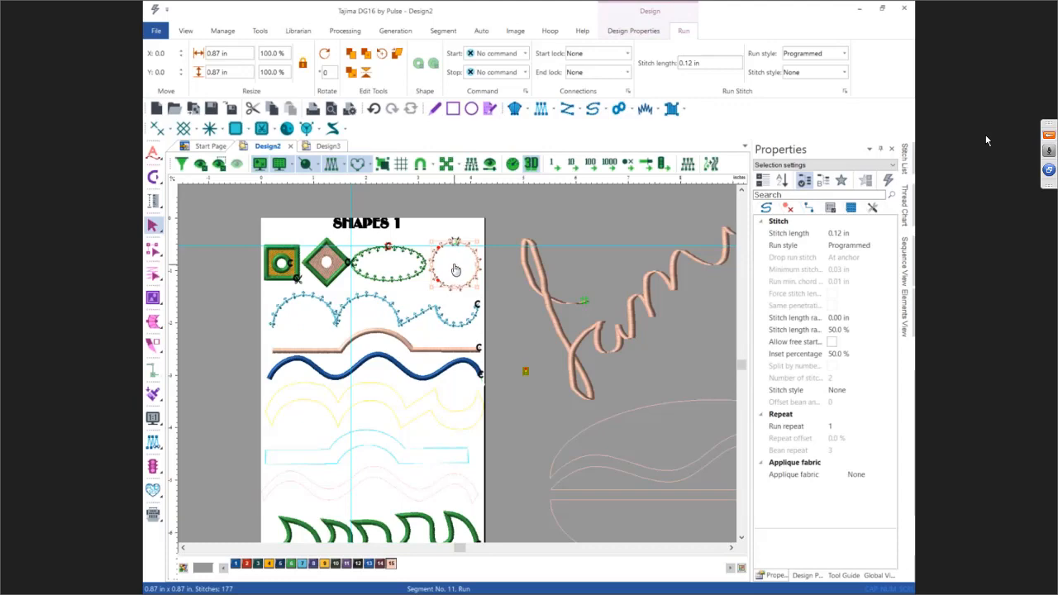
pyautogui.scroll(2, 454, 270)
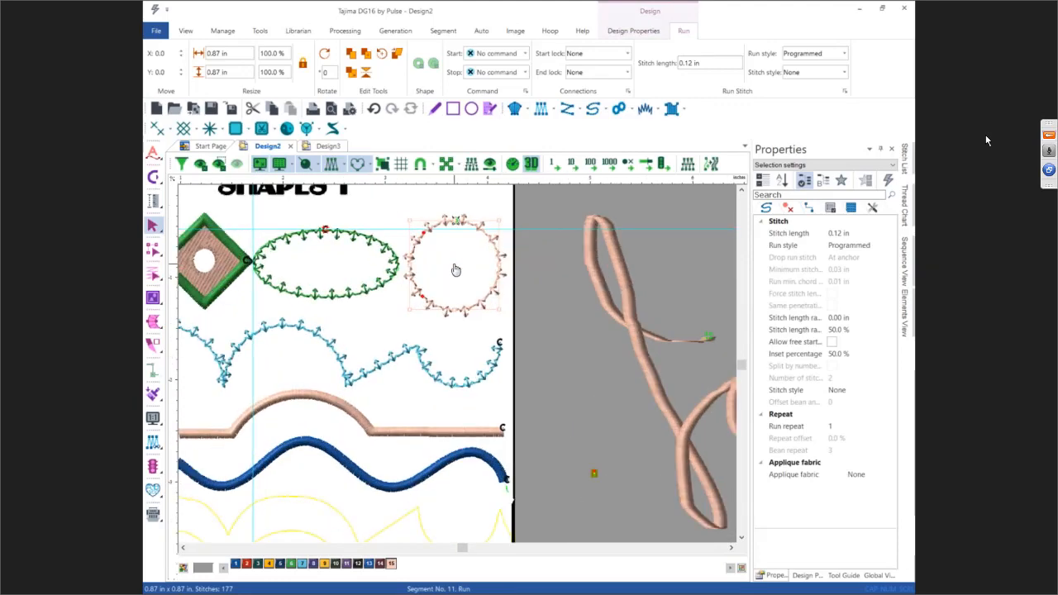
pyautogui.rightClick(454, 269)
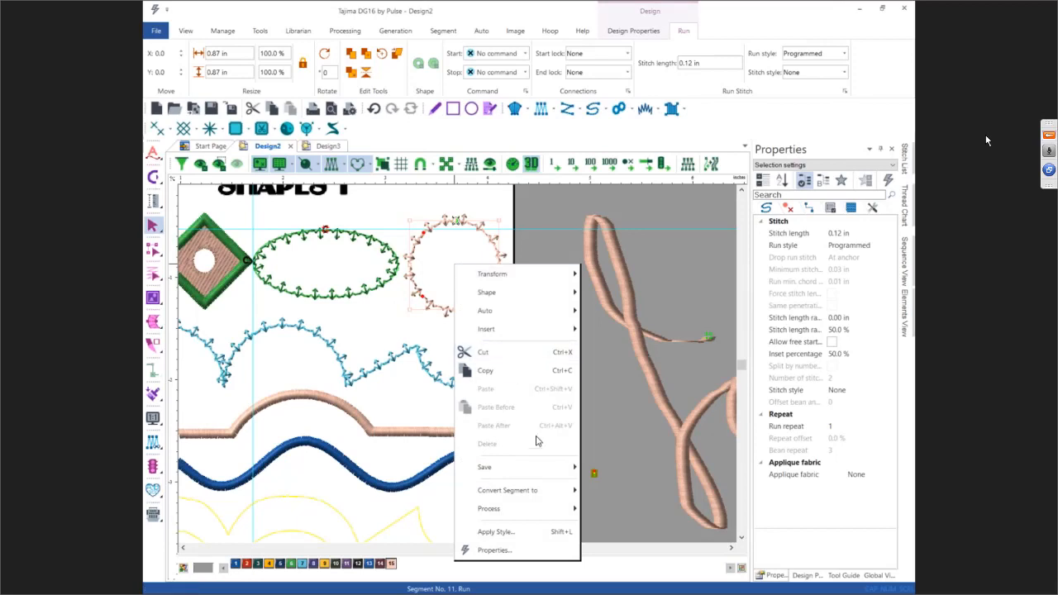
pyautogui.moveTo(541, 478)
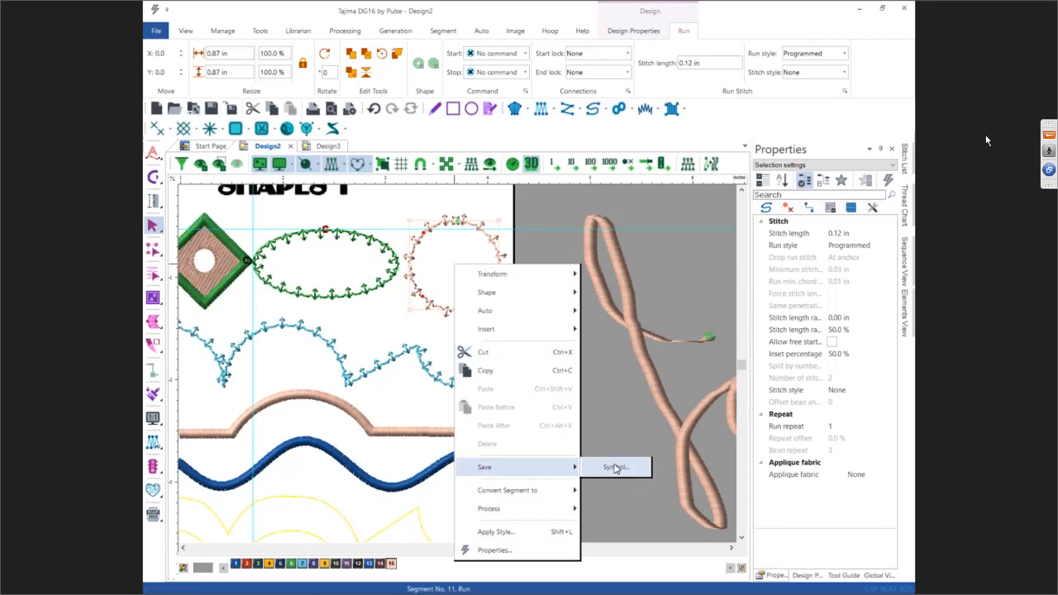
pyautogui.click(614, 469)
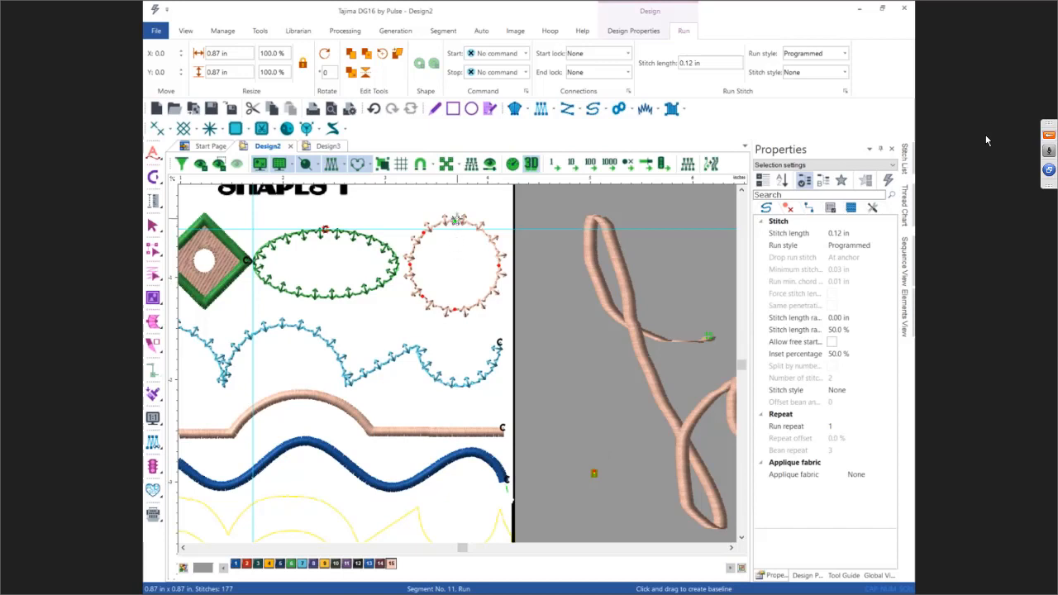
pyautogui.moveTo(456, 218); pyautogui.dragTo(456, 312)
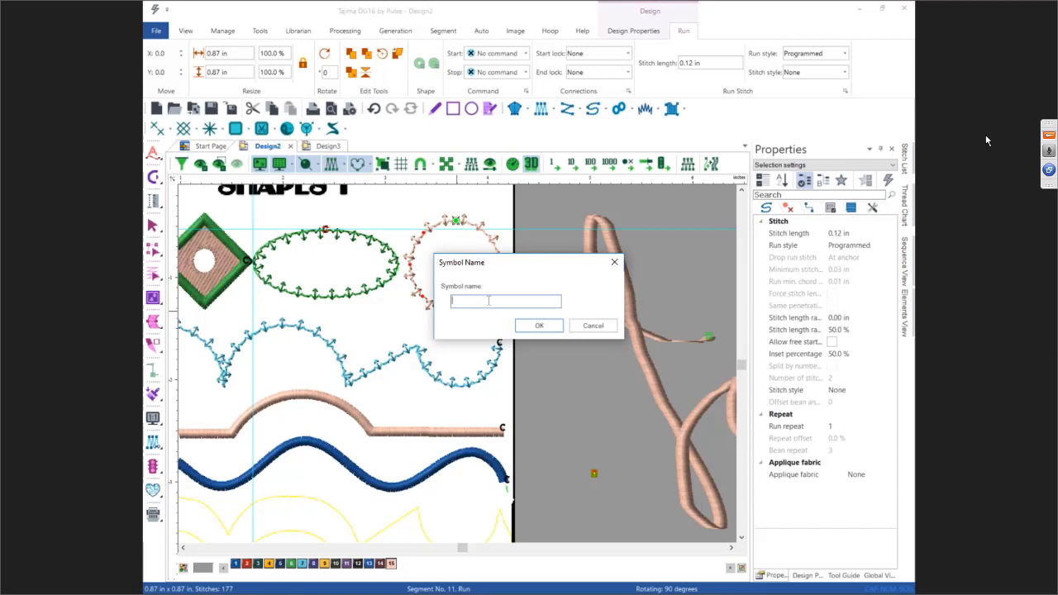
pyautogui.write('arrow sun')
pyautogui.click(537, 325)
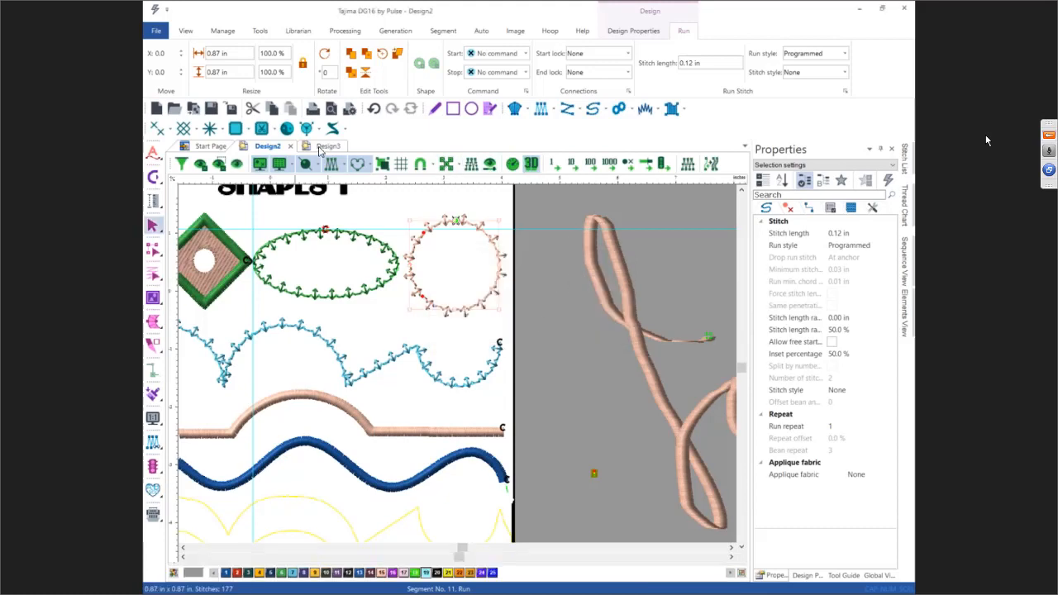
# Step: Back in Design3, insert the arrow sun symbol about 0.85 in wide above the left sun, then deselect it
pyautogui.click(320, 147)
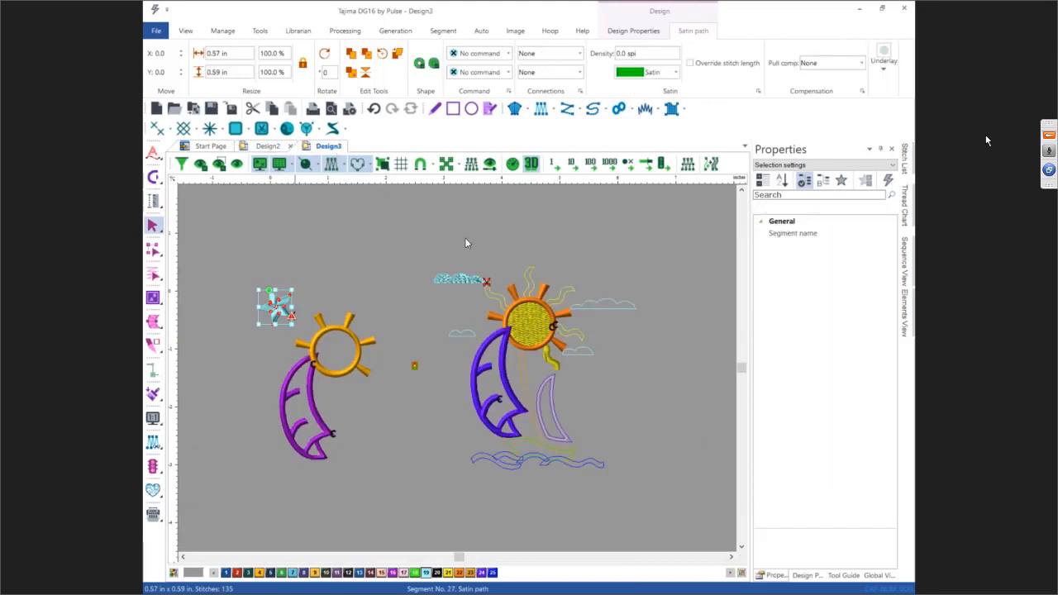
pyautogui.click(306, 130)
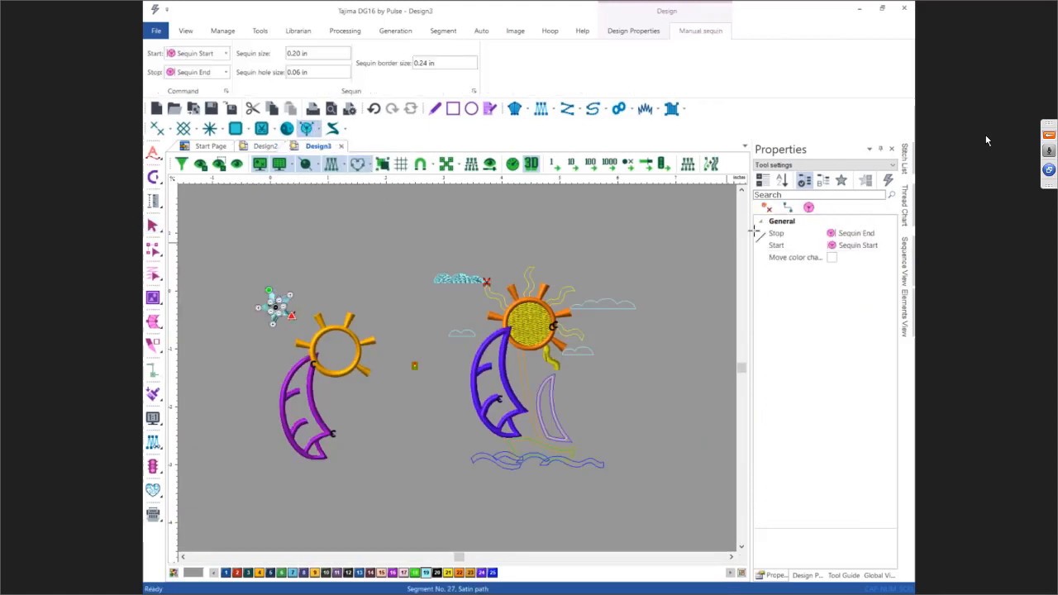
pyautogui.click(286, 128)
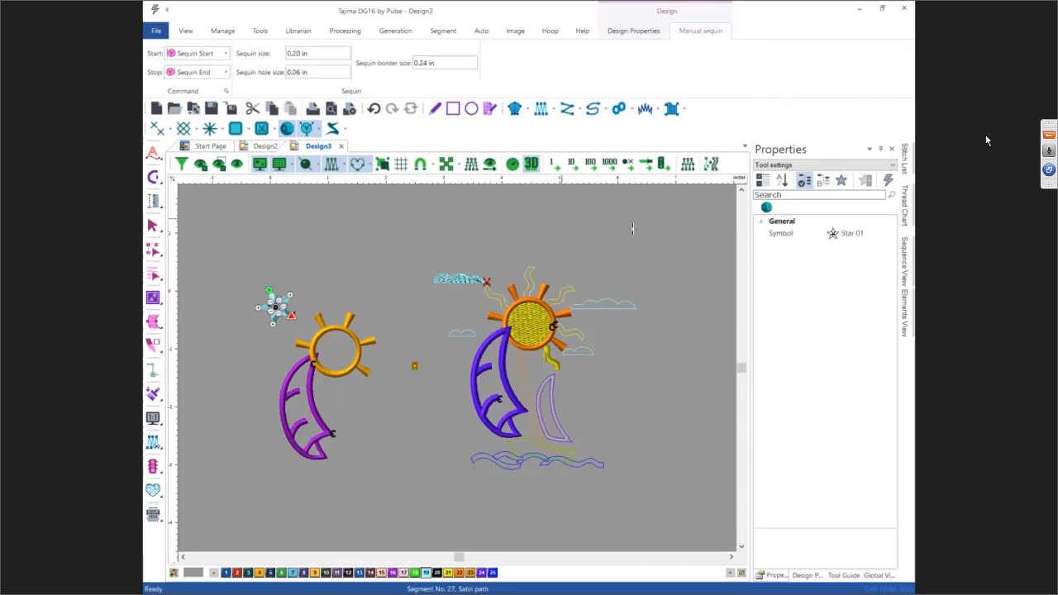
pyautogui.click(851, 236)
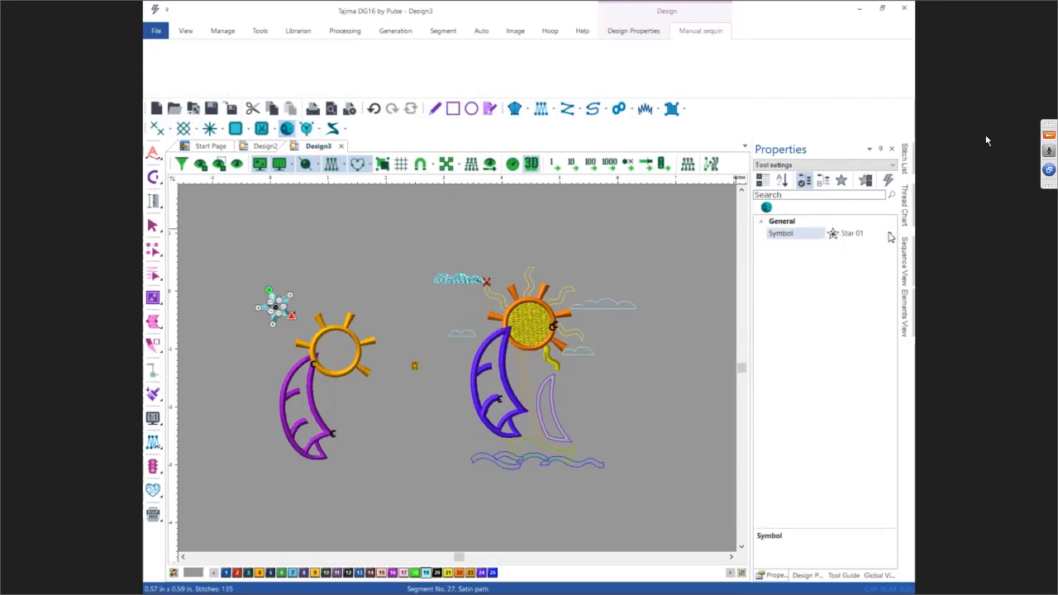
pyautogui.click(890, 236)
pyautogui.scroll(1, 890, 250)
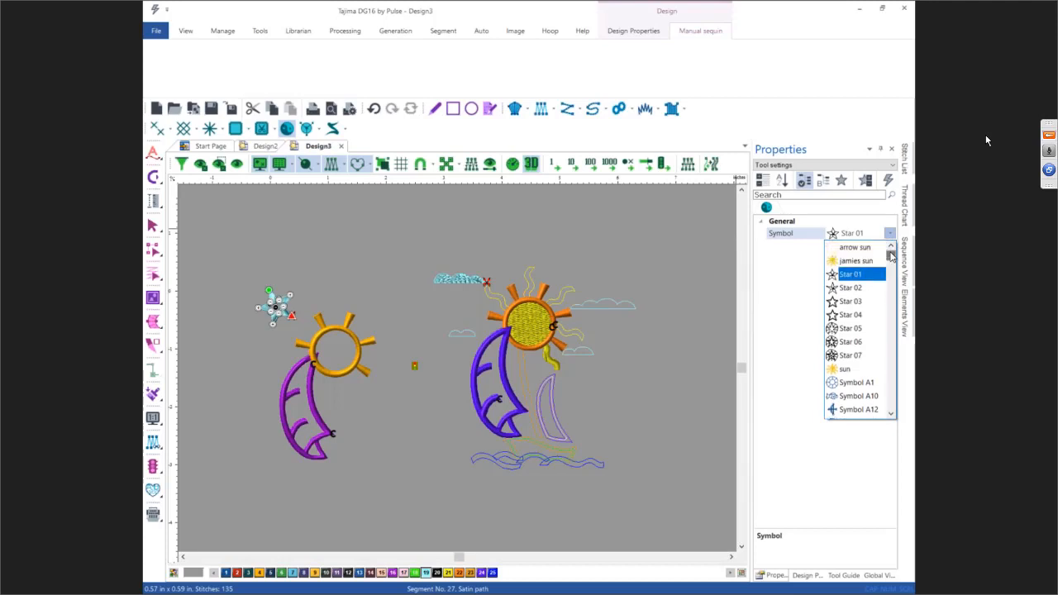
pyautogui.click(868, 247)
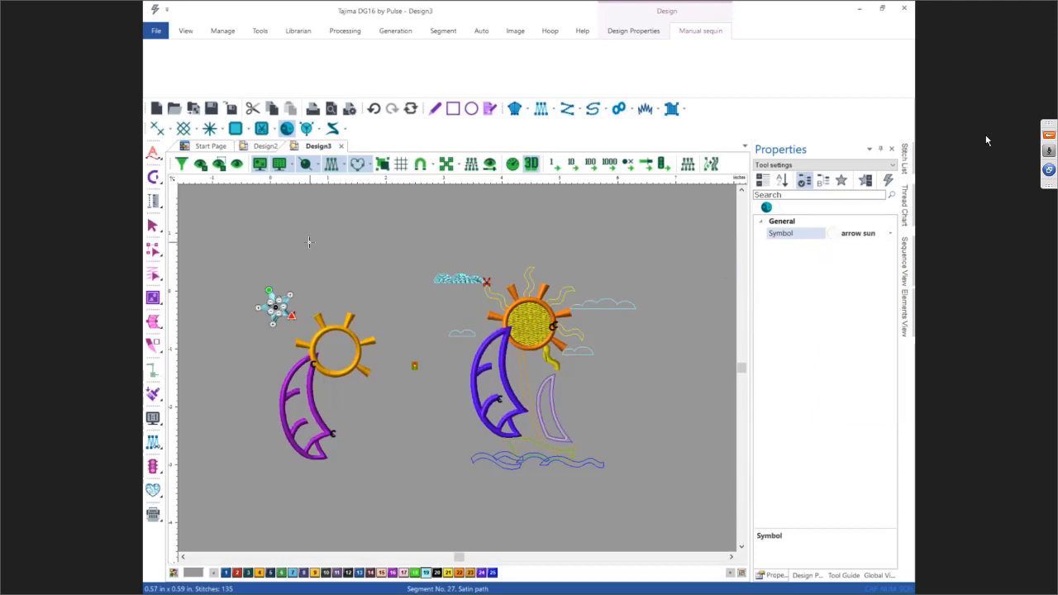
pyautogui.click(360, 248)
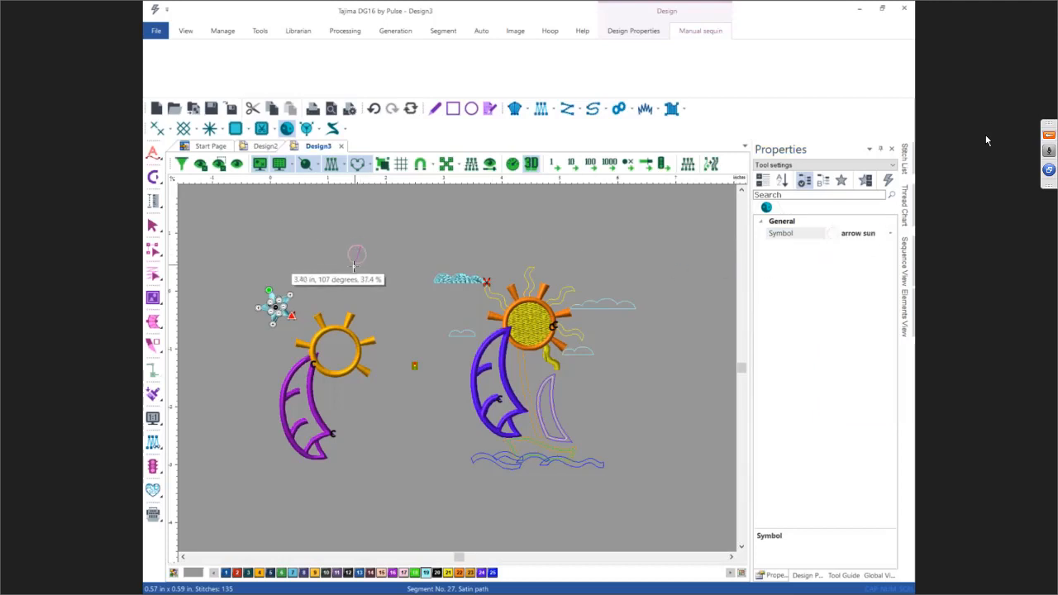
pyautogui.click(346, 294)
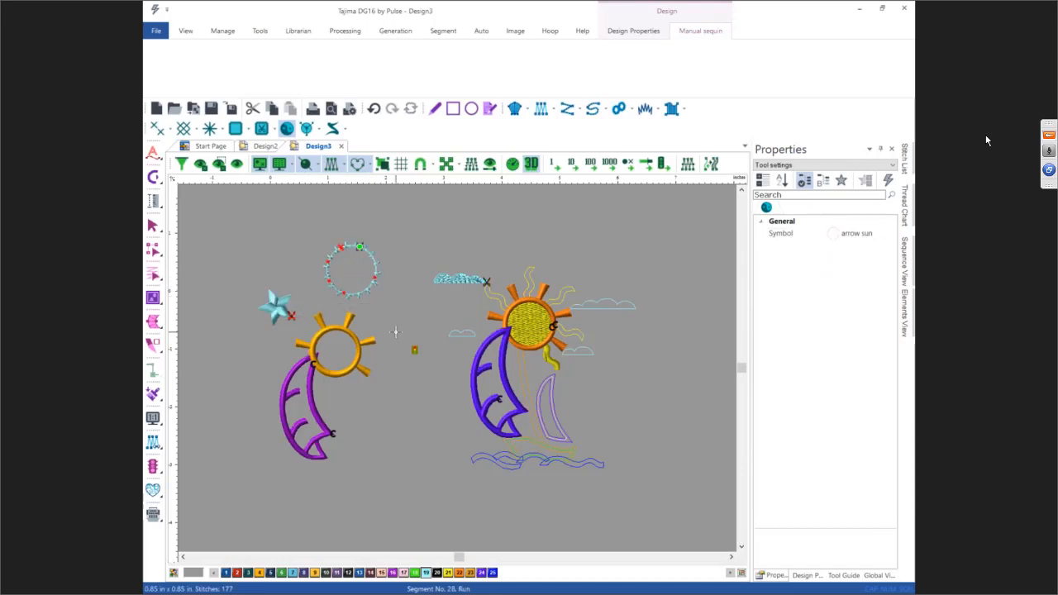
pyautogui.press('Escape')
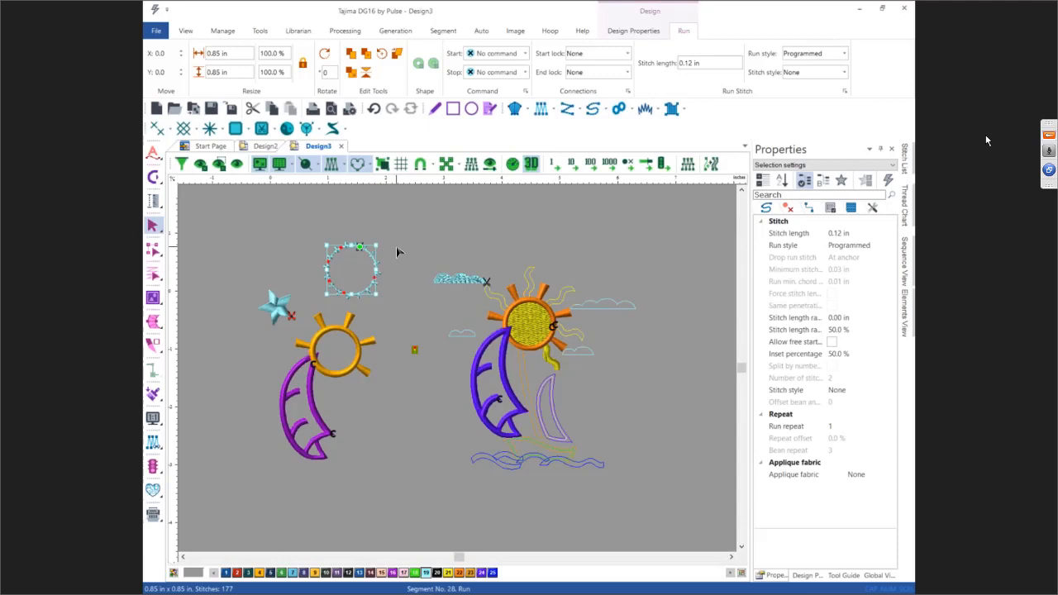
pyautogui.click(499, 236)
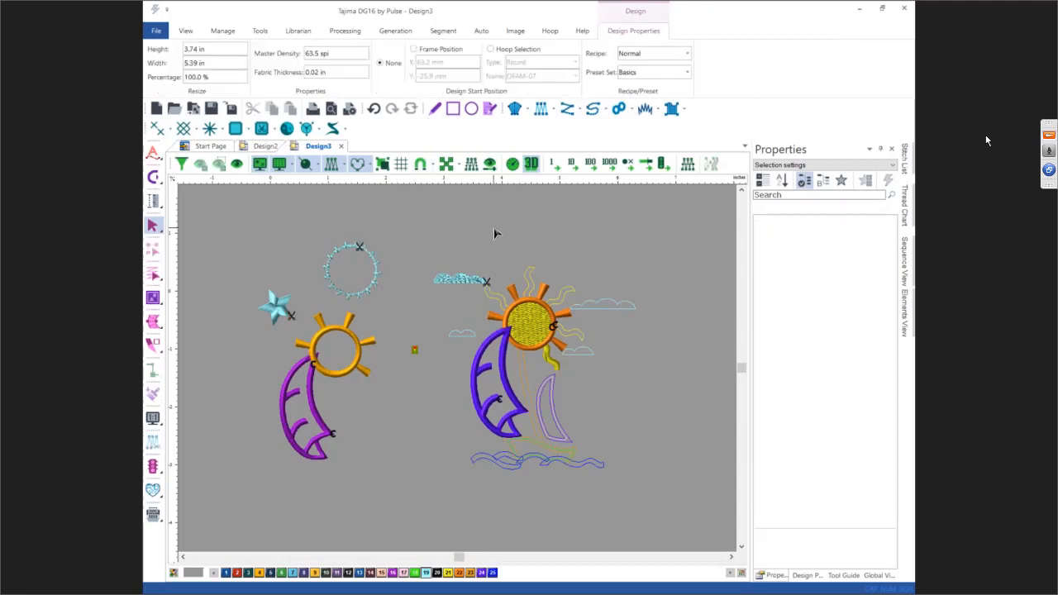